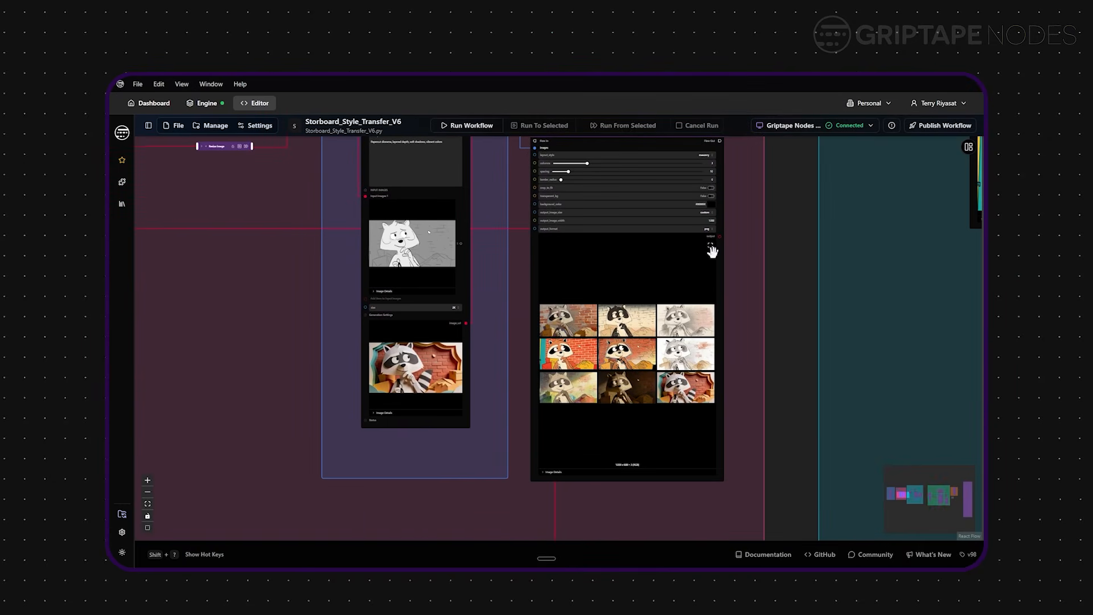
pyautogui.click(711, 246)
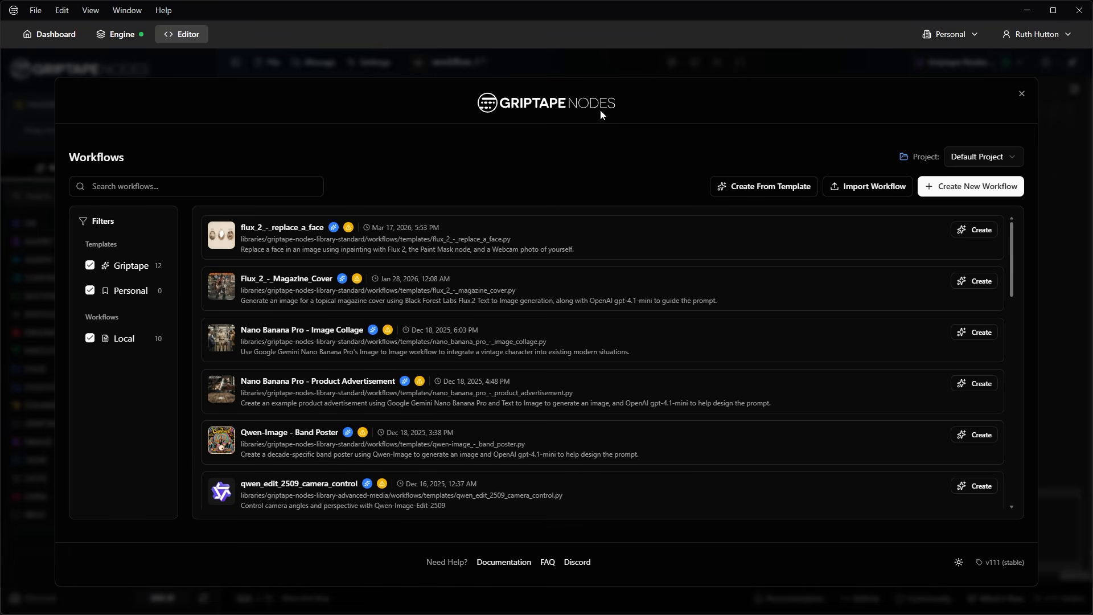
# - Look through the list of Griptape templates and local workflows from beginning to end
pyautogui.moveTo(221, 236)
pyautogui.moveTo(228, 341)
pyautogui.scroll(-8, 575, 317)
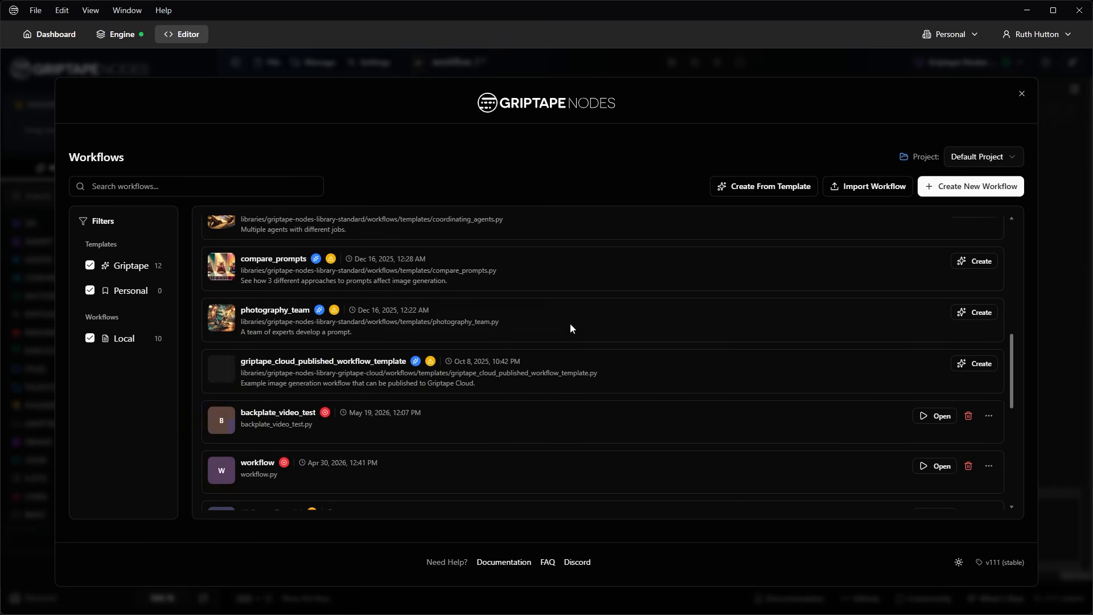
pyautogui.scroll(-7, 570, 324)
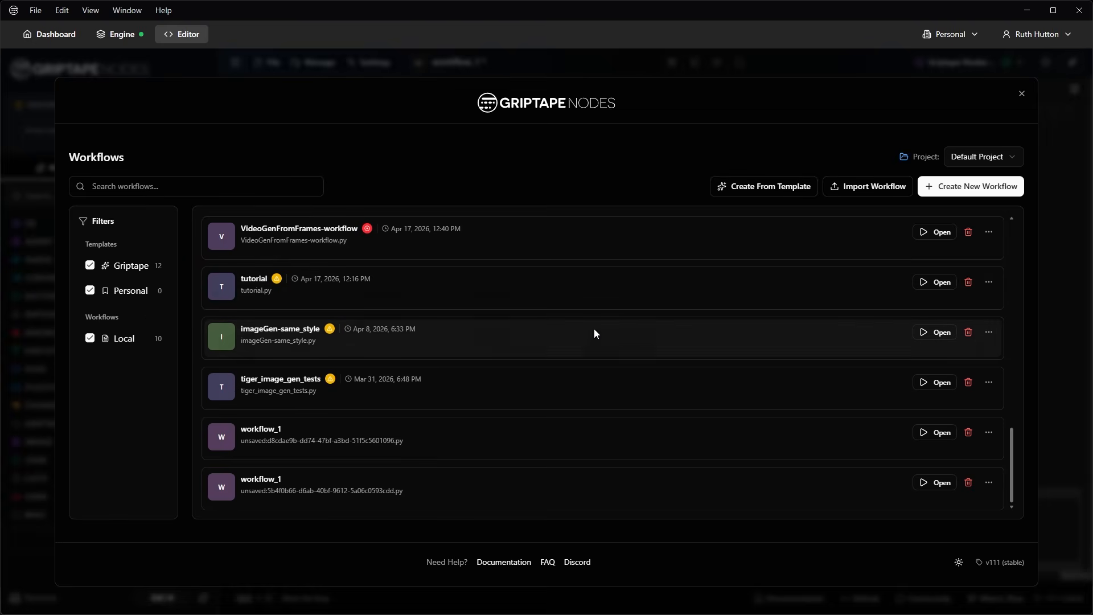
pyautogui.scroll(15, 655, 336)
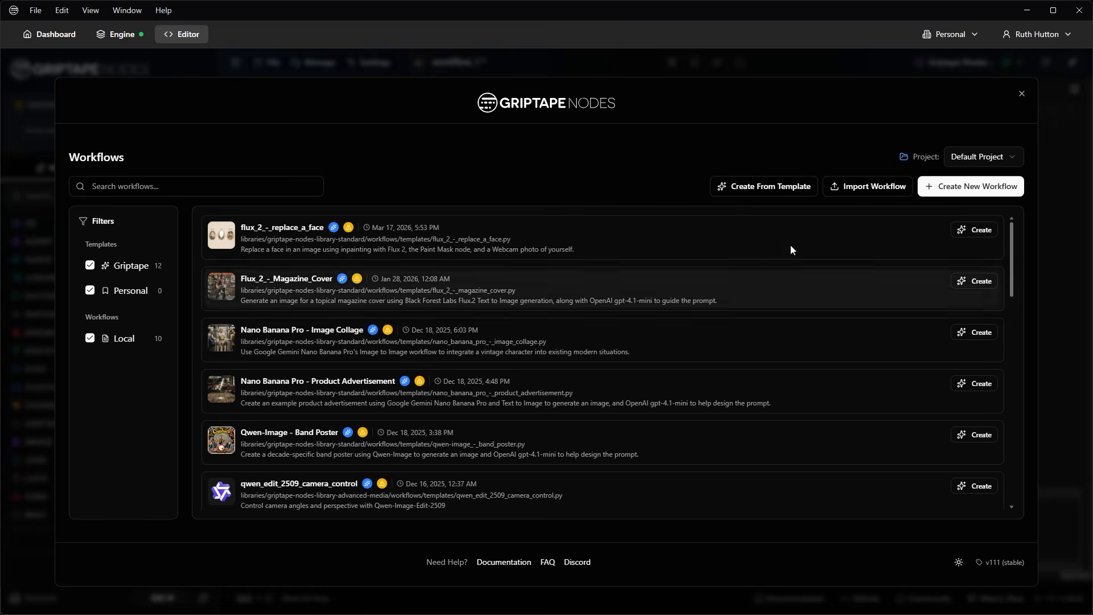
# - Open and dismiss the file browser for importing a workflow, and create a new workflow
pyautogui.click(871, 196)
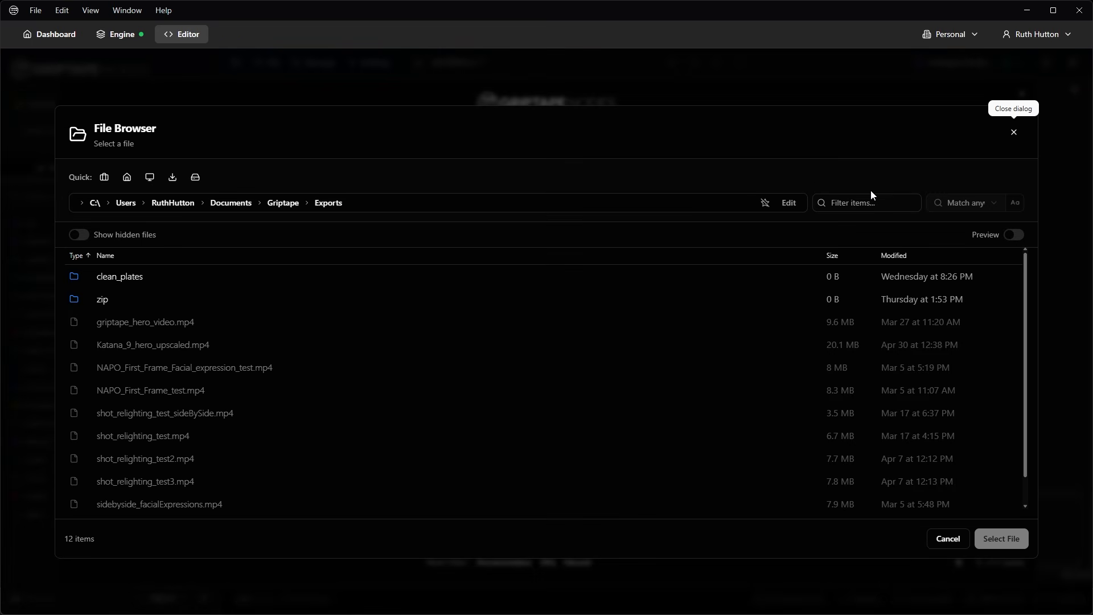
pyautogui.click(1014, 132)
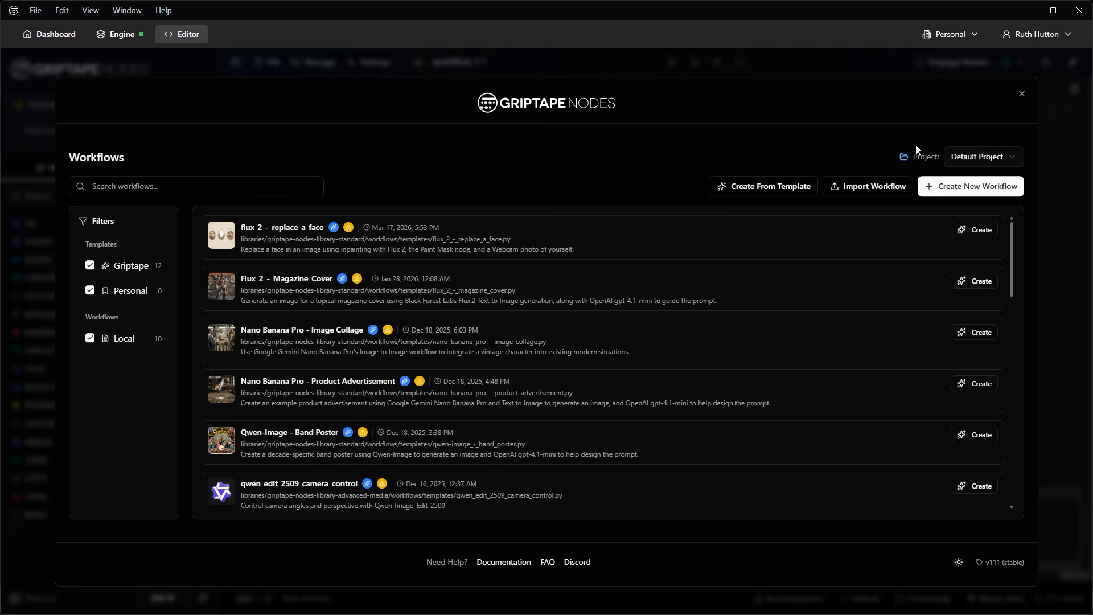
pyautogui.click(988, 196)
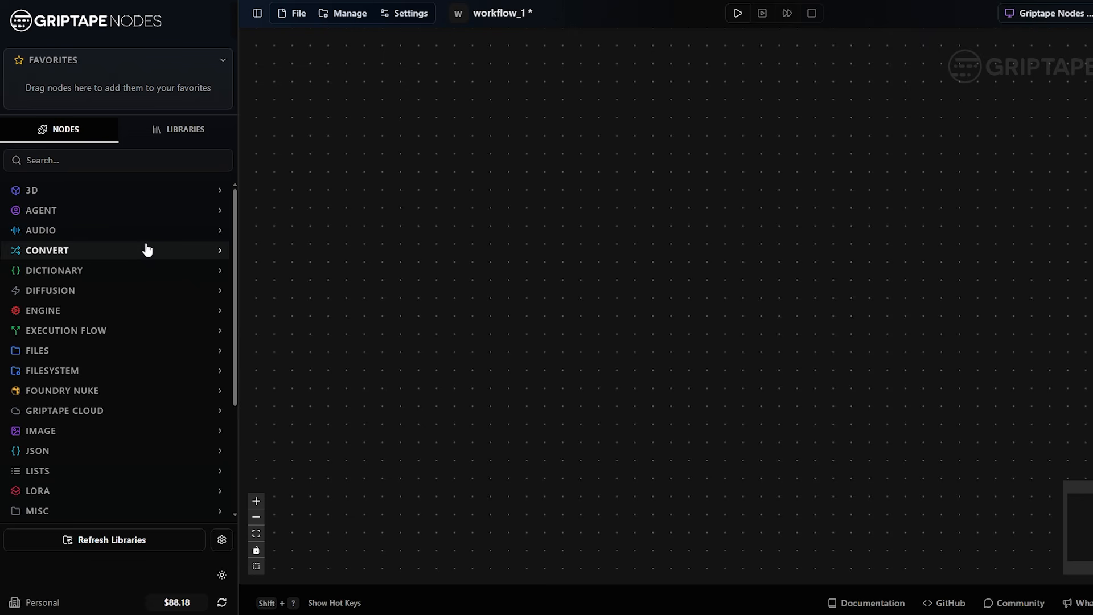
# - Examine the available node categories, expanding and collapsing Agent, Image and Text
pyautogui.click(123, 212)
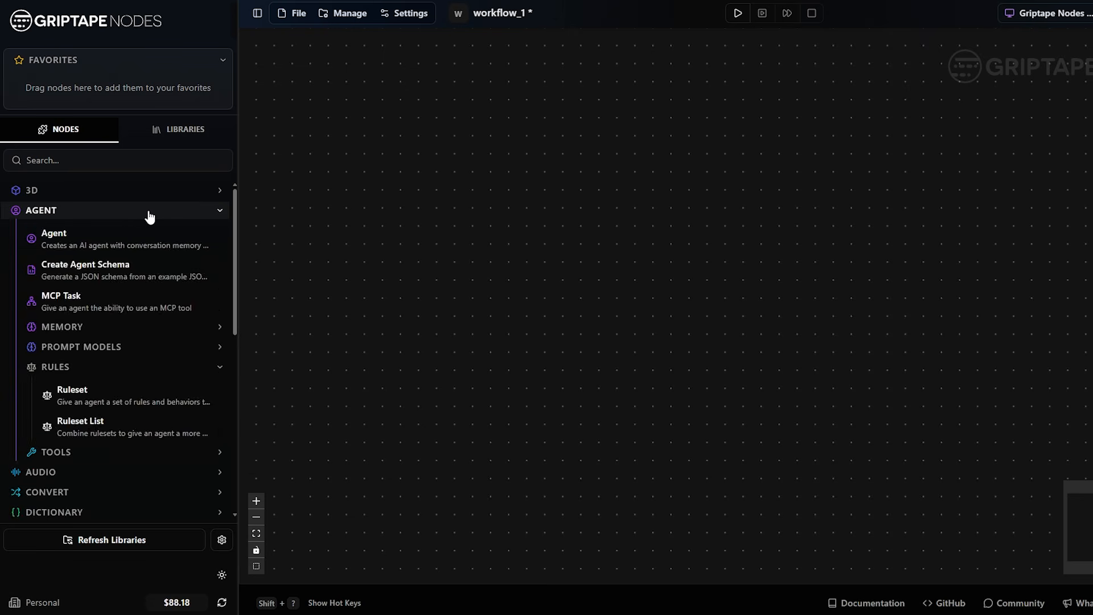
pyautogui.click(147, 214)
pyautogui.scroll(-3, 134, 228)
pyautogui.click(105, 268)
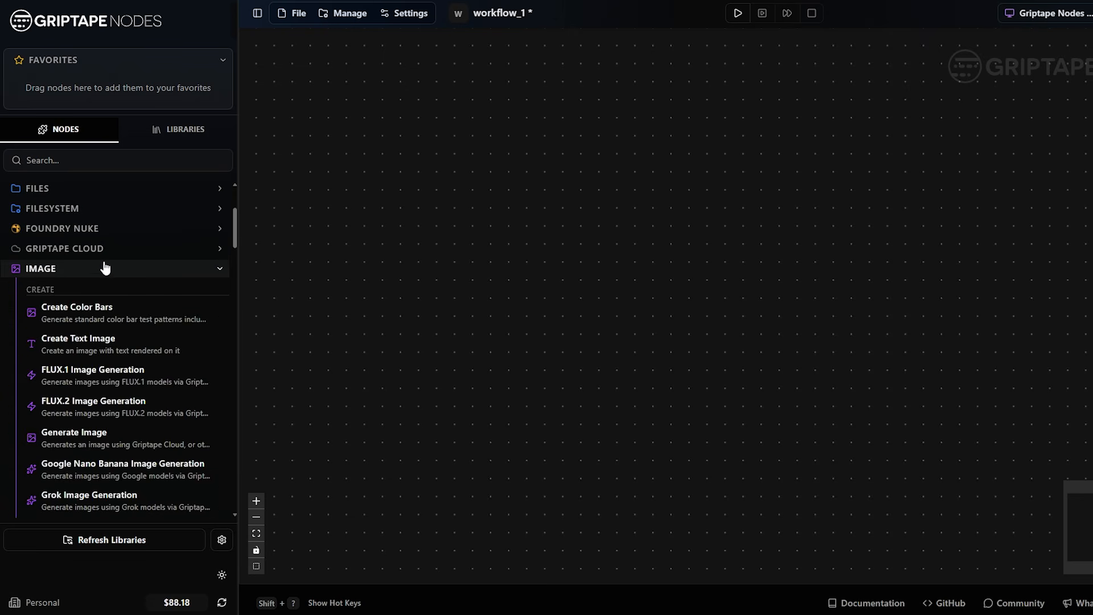
pyautogui.click(123, 270)
pyautogui.click(95, 434)
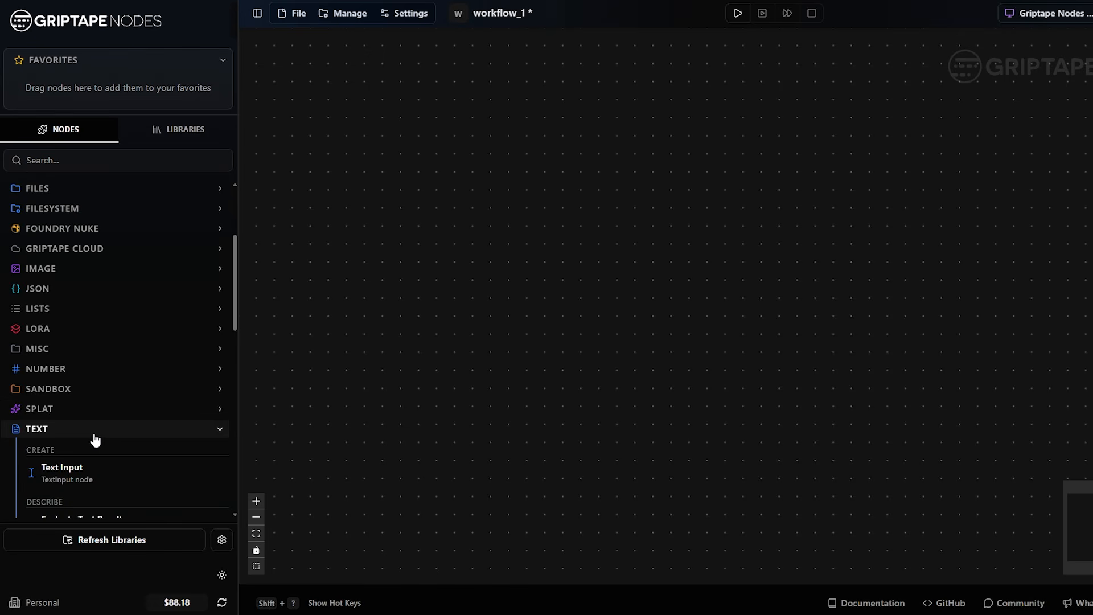
pyautogui.scroll(-3, 106, 440)
pyautogui.click(61, 306)
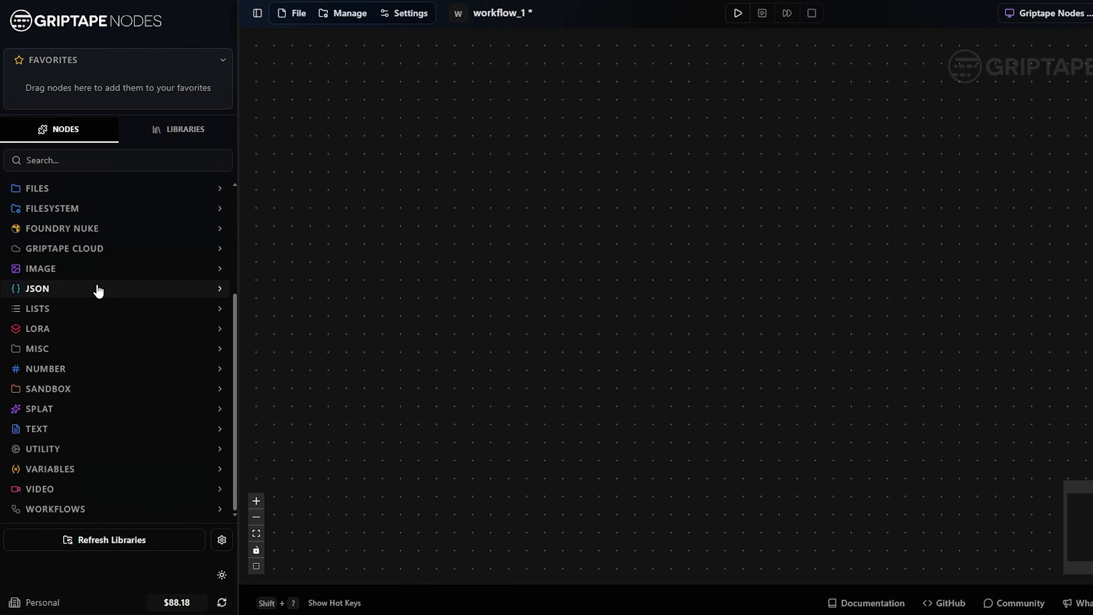
pyautogui.scroll(3, 129, 365)
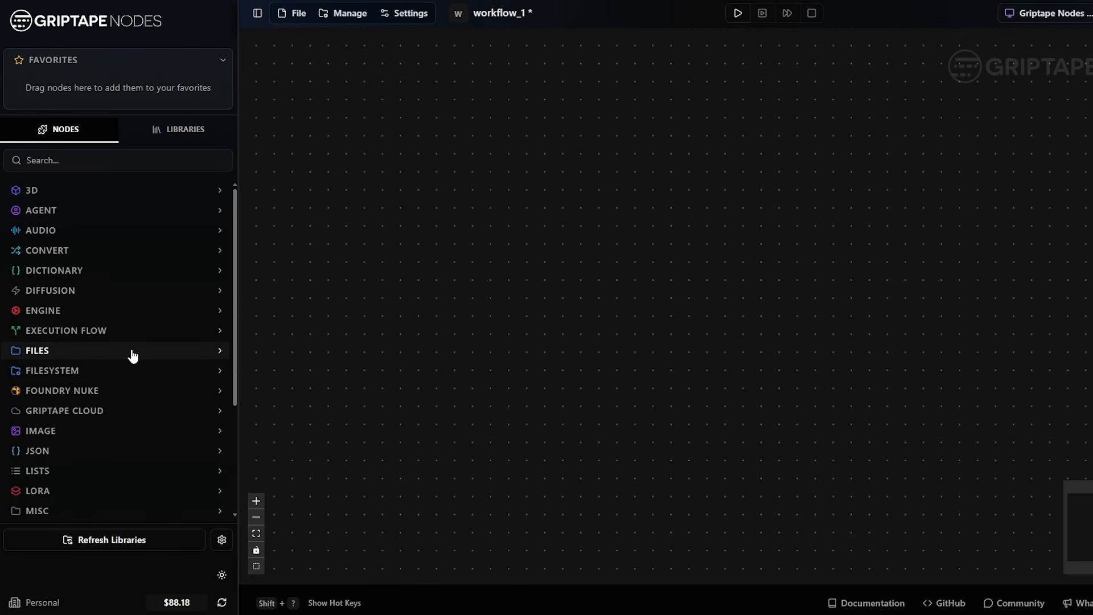
# - Examine the nodes grouped by library, including the Griptape Nodes Library and Foundry Nuke in the Nuke Nodes Library
pyautogui.click(207, 137)
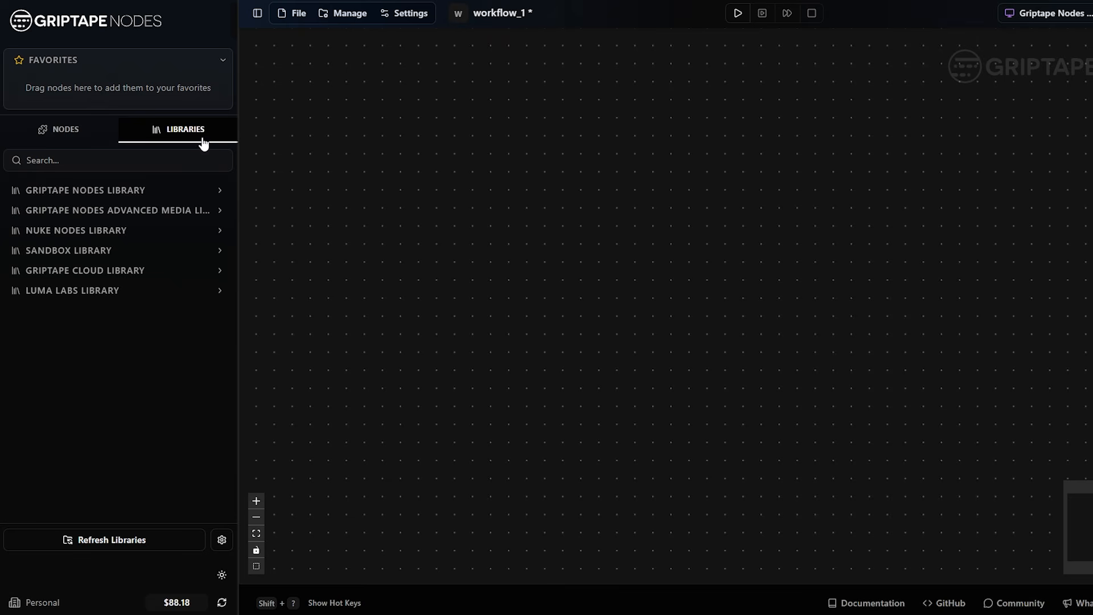
pyautogui.click(214, 190)
pyautogui.click(214, 190)
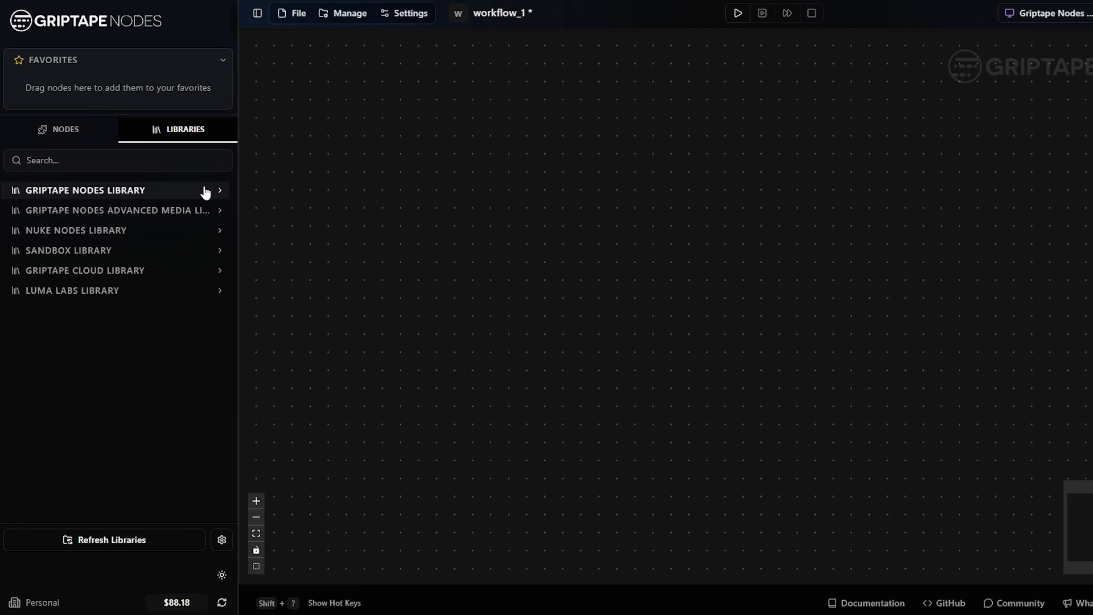
pyautogui.click(152, 231)
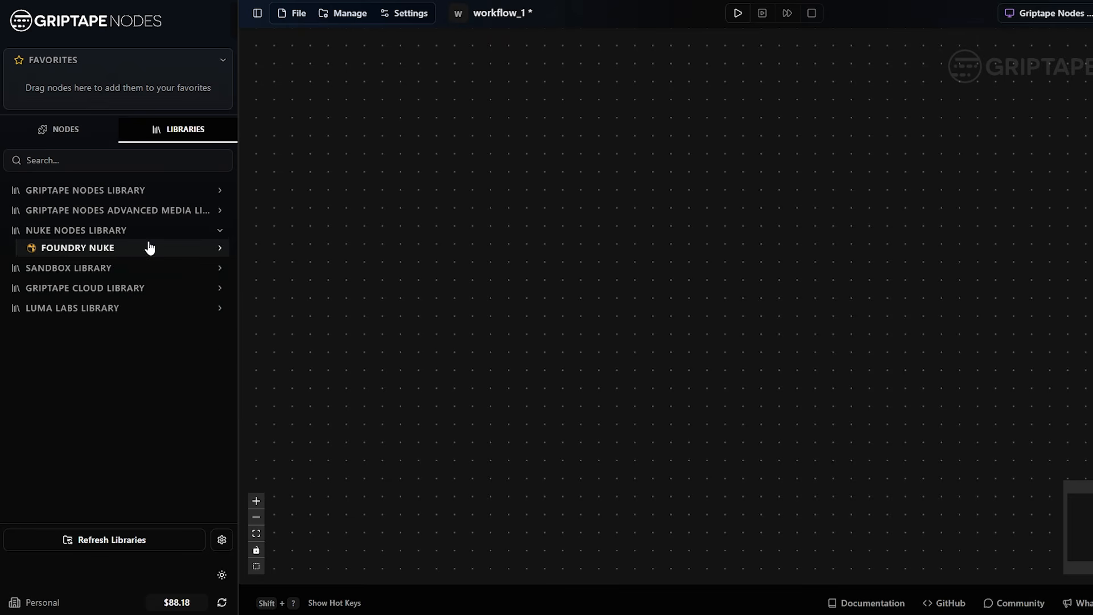
pyautogui.click(148, 247)
pyautogui.click(137, 251)
pyautogui.click(136, 232)
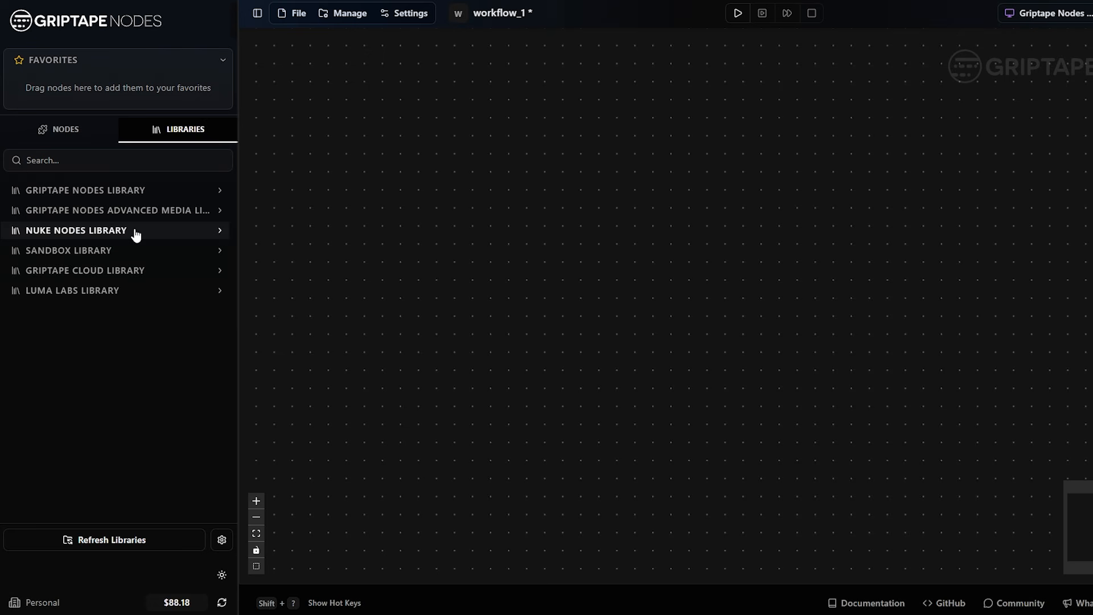
# - Add the Agent node from the Agent category to the favorites
pyautogui.click(80, 138)
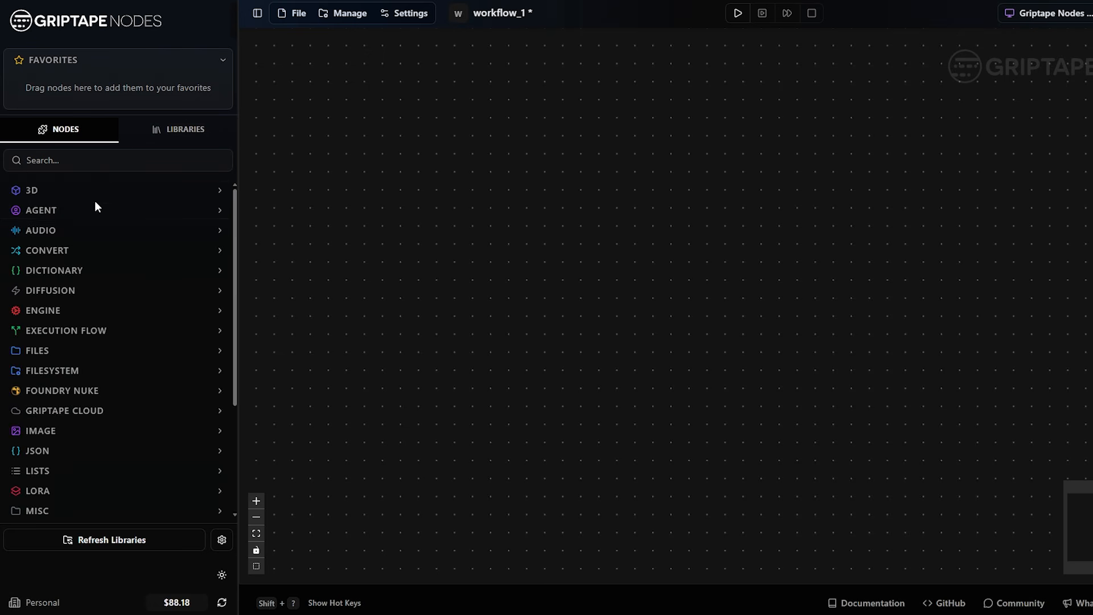
pyautogui.click(94, 212)
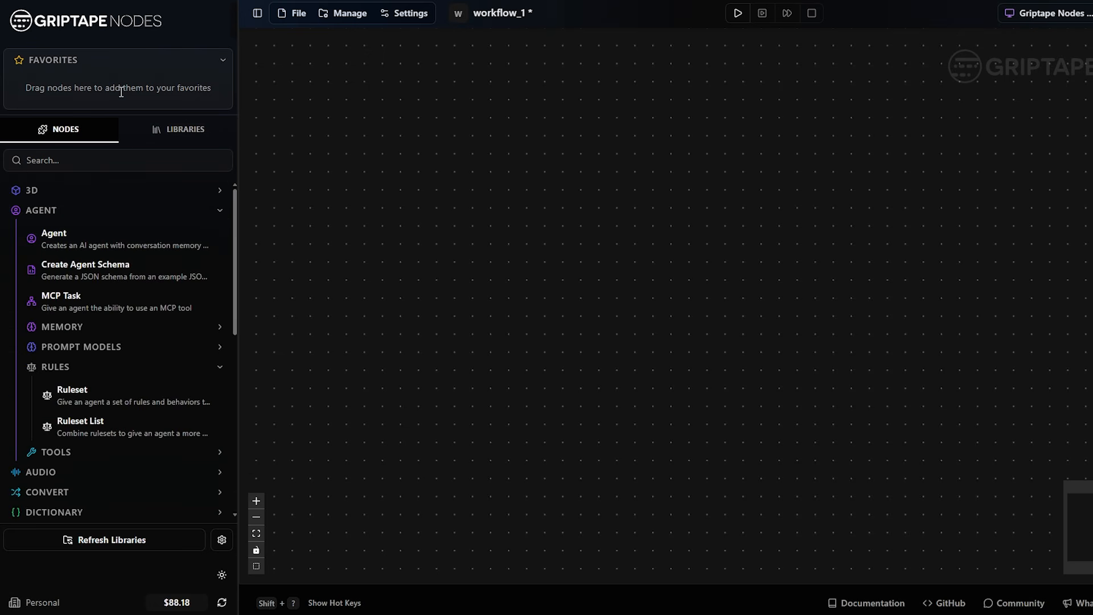
pyautogui.moveTo(80, 240); pyautogui.dragTo(110, 82)
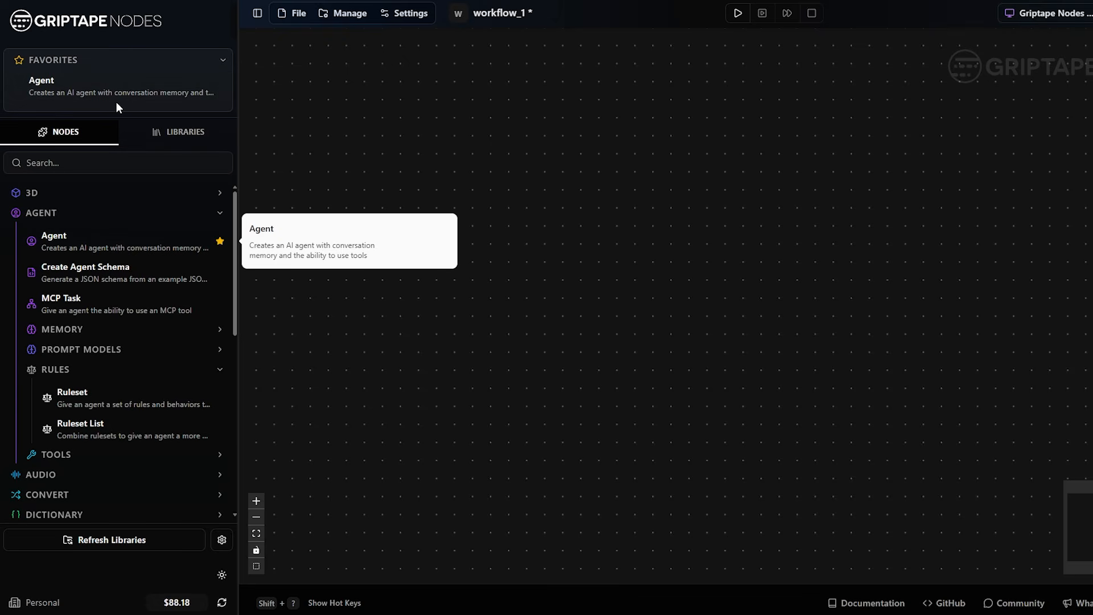
pyautogui.click(147, 214)
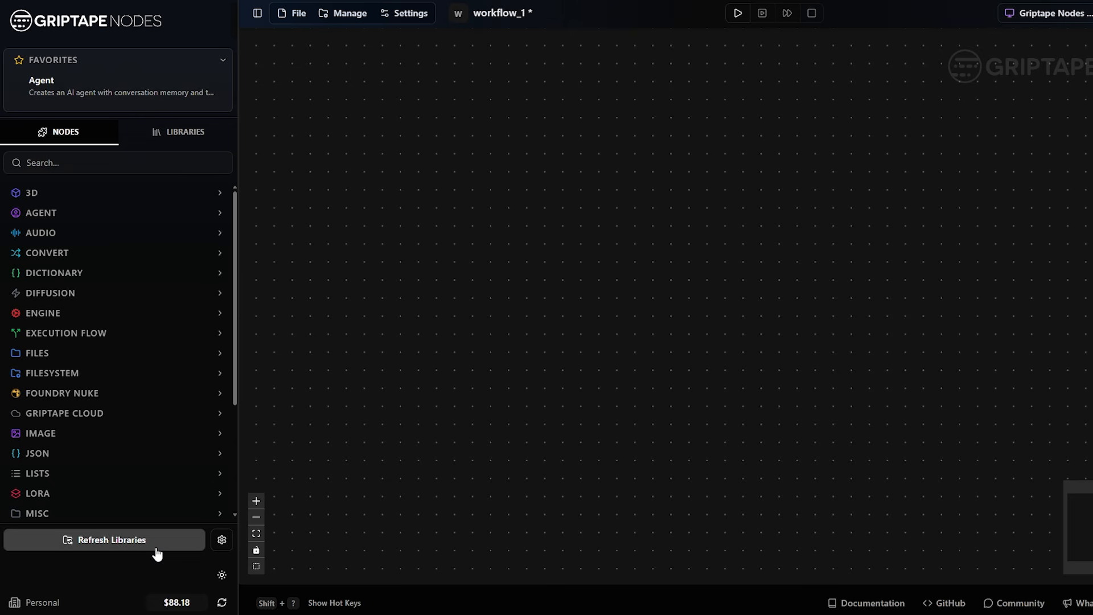
# - Review the library registration settings, and try the light theme before returning to the dark one
pyautogui.click(222, 541)
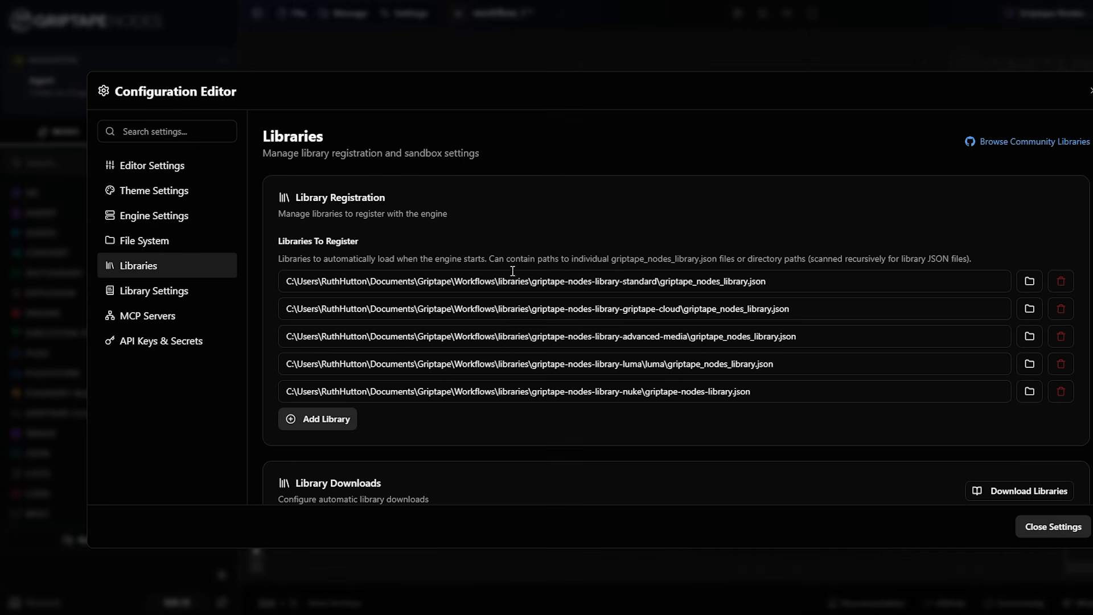
pyautogui.press('Escape')
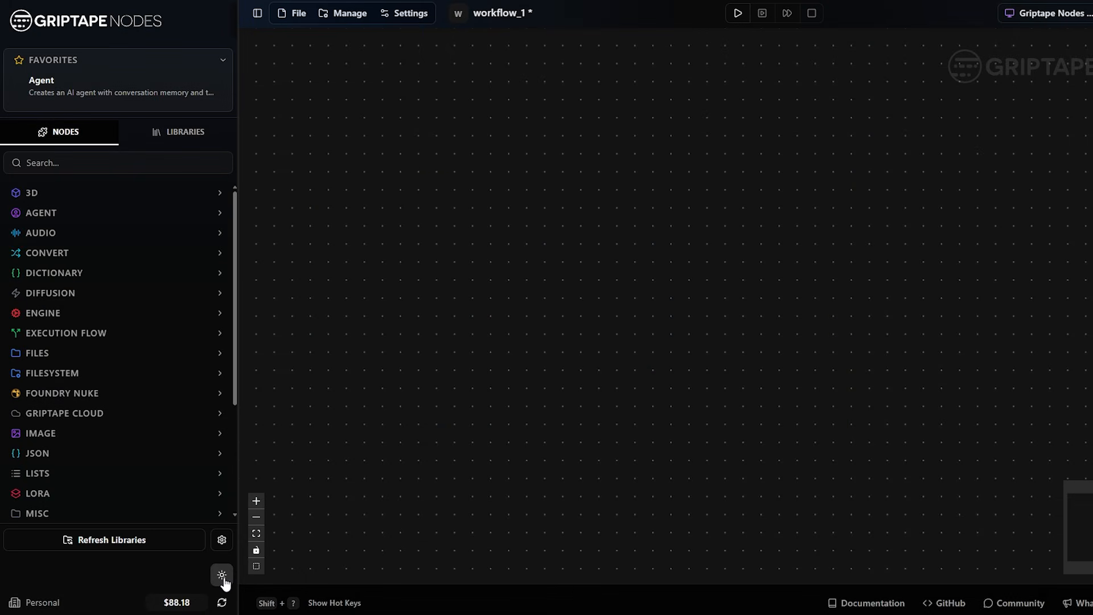
pyautogui.click(222, 575)
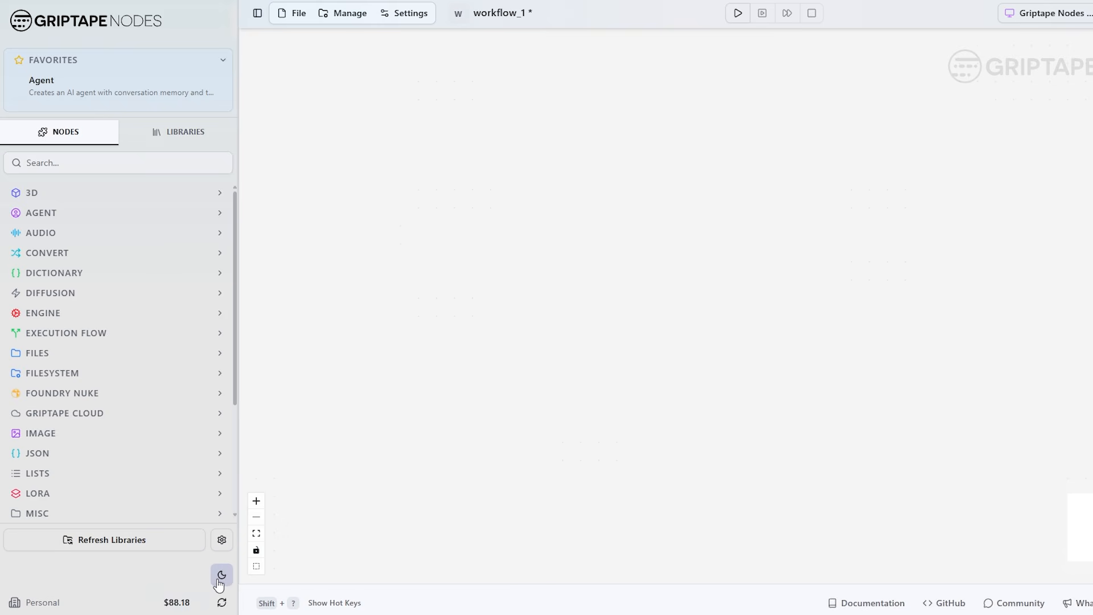
pyautogui.click(222, 575)
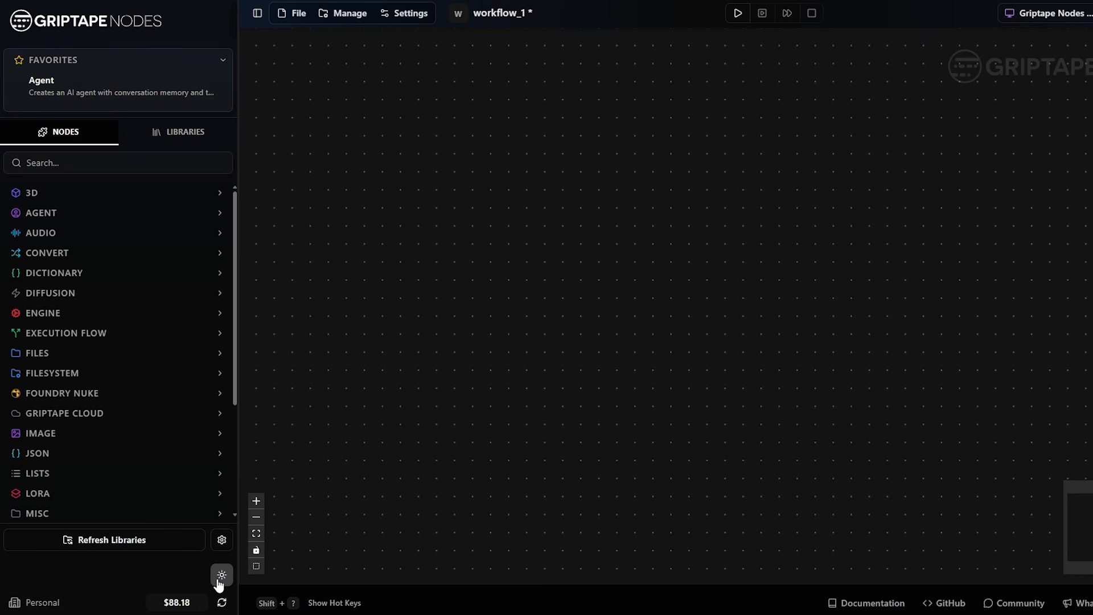
# - Review the billing information: credit purchase amounts, subscription plans, activity pricing and credit usage history
pyautogui.click(185, 604)
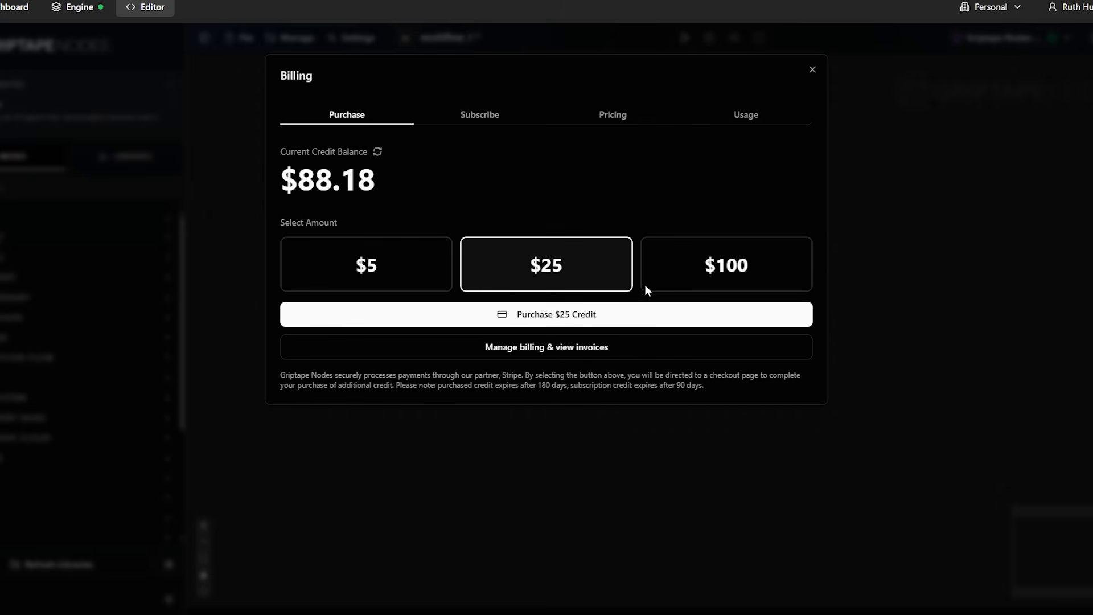
pyautogui.click(503, 123)
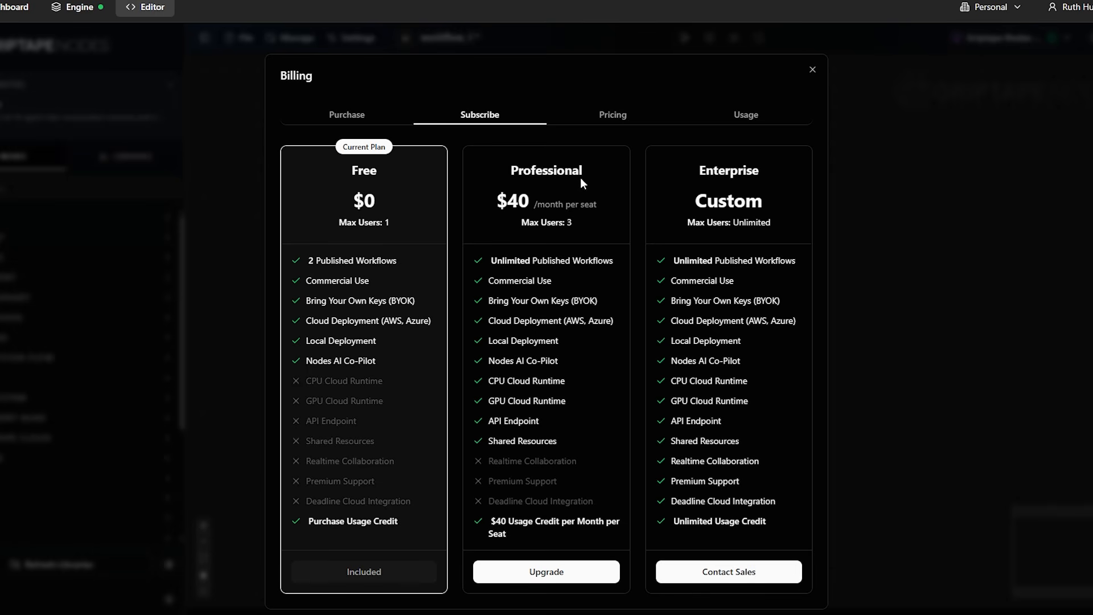
pyautogui.click(632, 117)
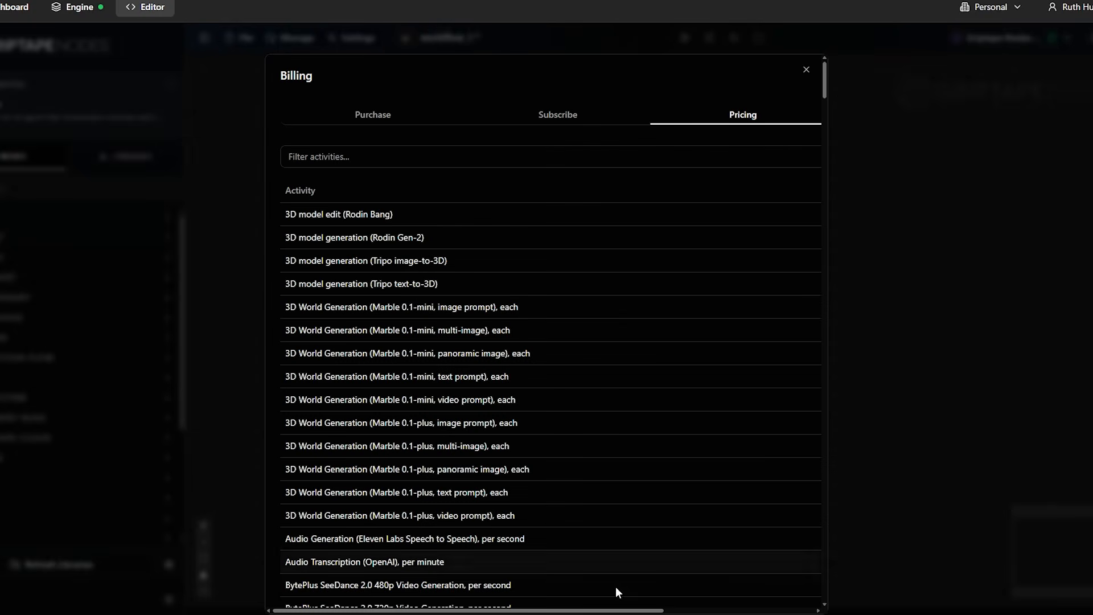
pyautogui.moveTo(634, 610); pyautogui.dragTo(786, 608)
pyautogui.scroll(-9, 721, 314)
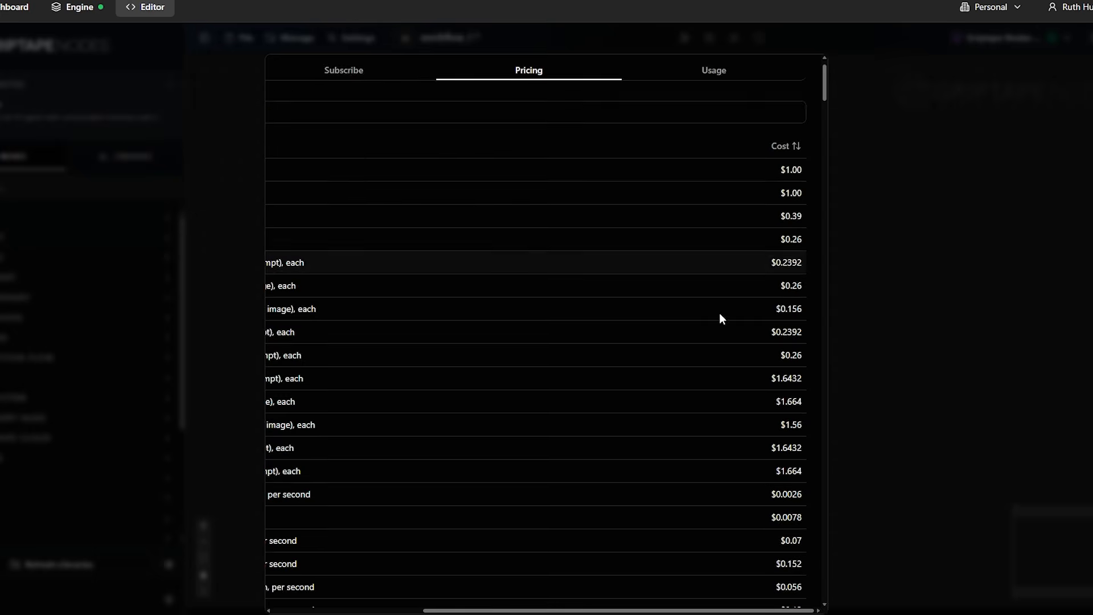
pyautogui.scroll(9, 722, 316)
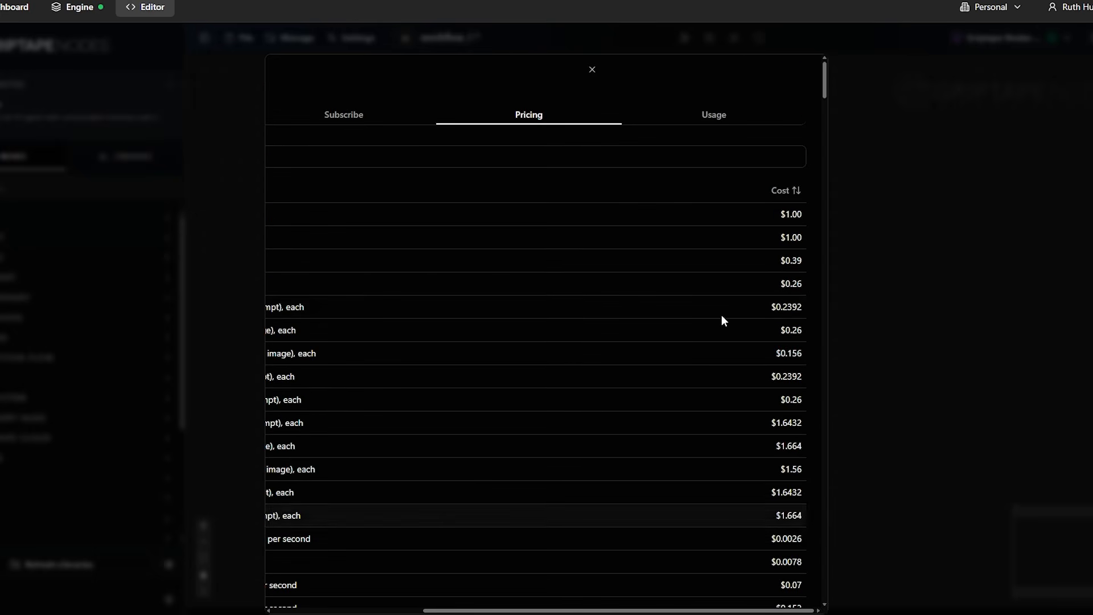
pyautogui.click(737, 121)
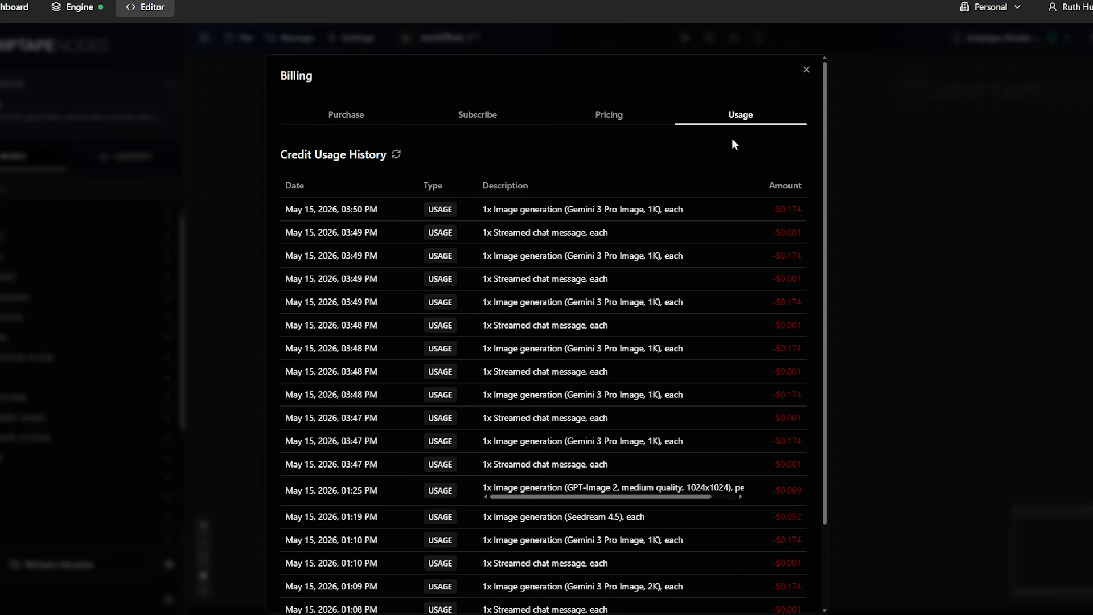
pyautogui.scroll(-2, 734, 225)
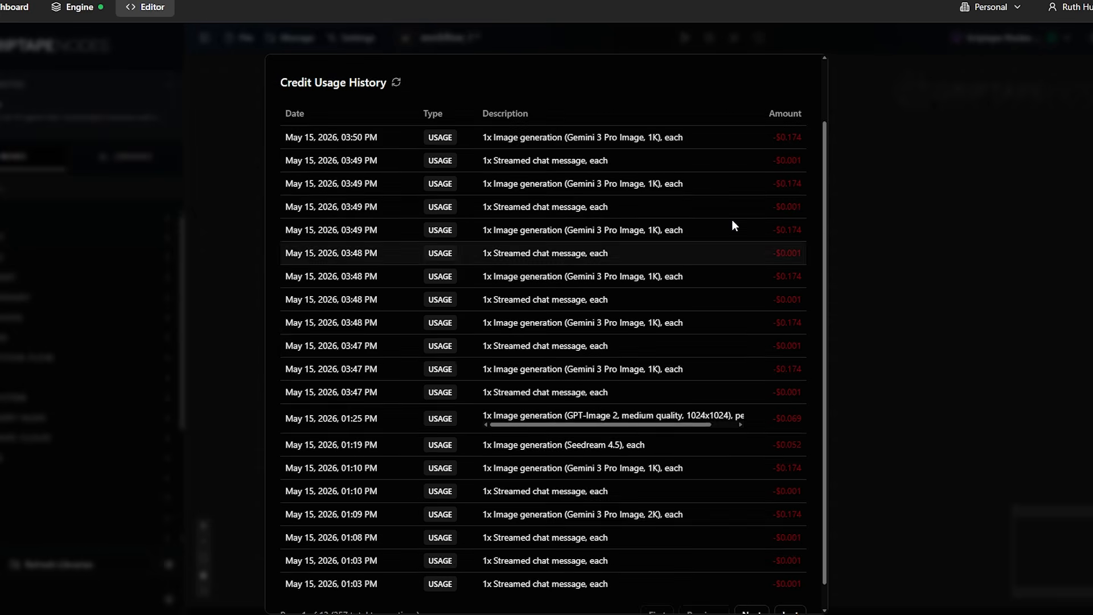
pyautogui.scroll(2, 734, 225)
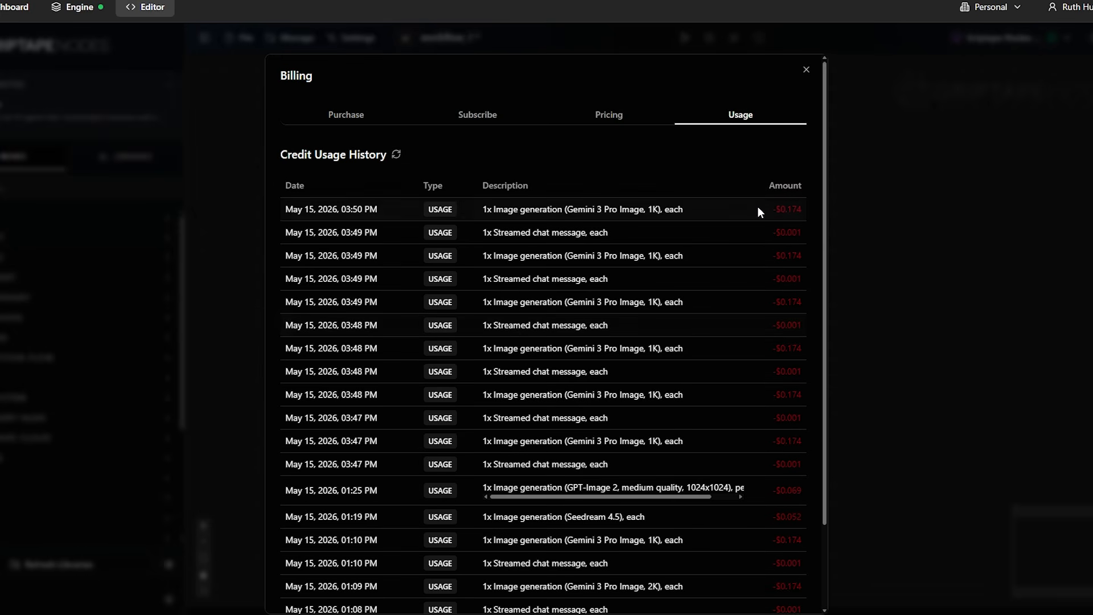
pyautogui.click(807, 71)
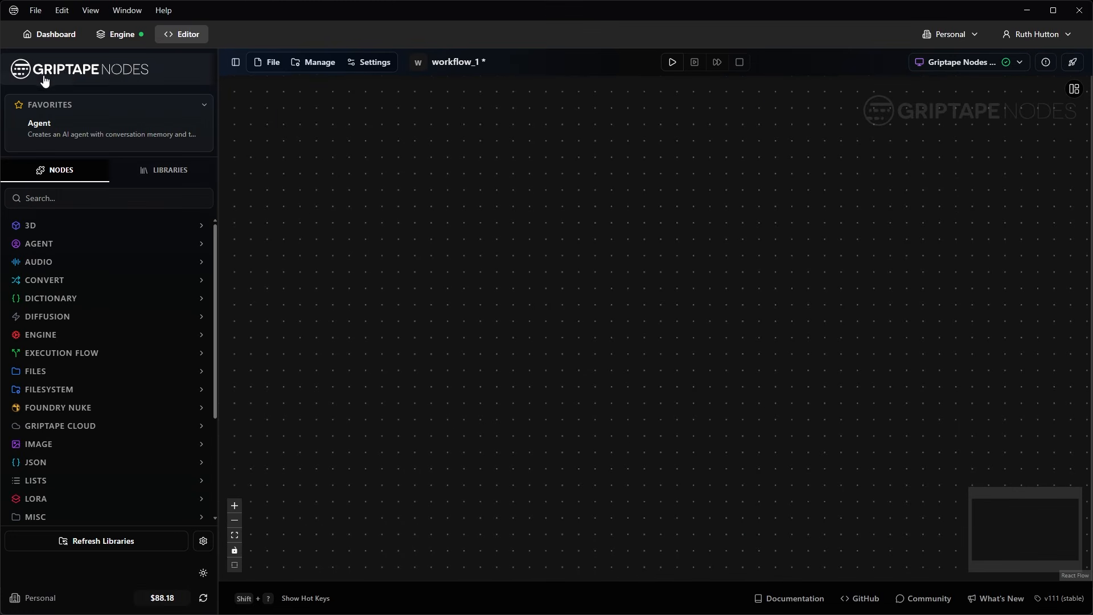
# - Revisit and dismiss the workflows overview, and expand the node properties sidebar beside the empty canvas
pyautogui.click(115, 75)
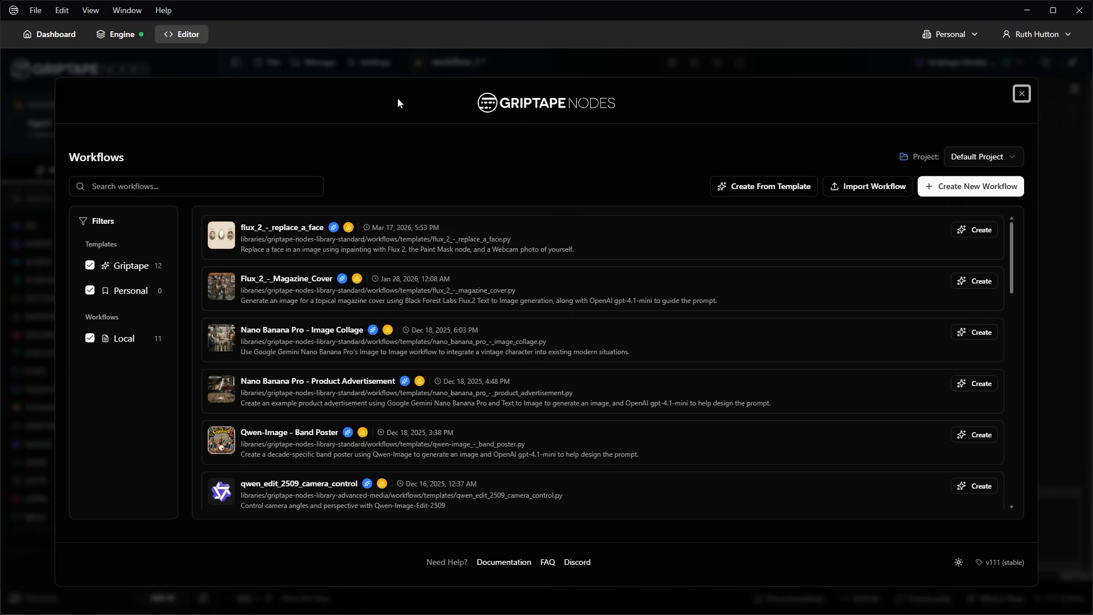
pyautogui.click(1022, 94)
pyautogui.click(1074, 93)
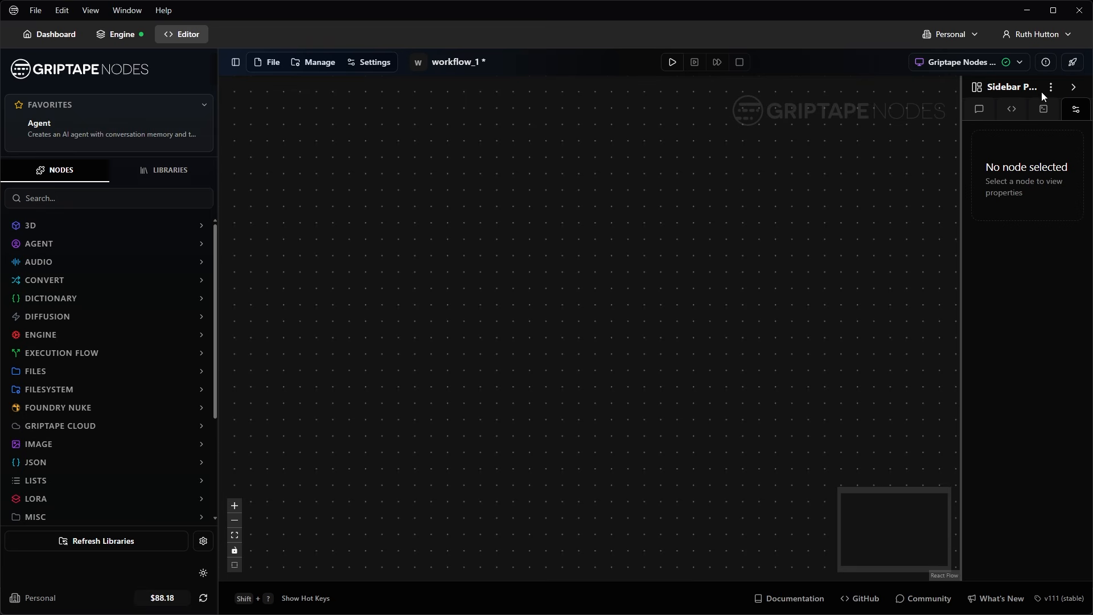
# - Widen the sidebar and ask its chat assistant to "write an image generation prompt for a sunset landscape"
pyautogui.moveTo(960, 103); pyautogui.dragTo(809, 134)
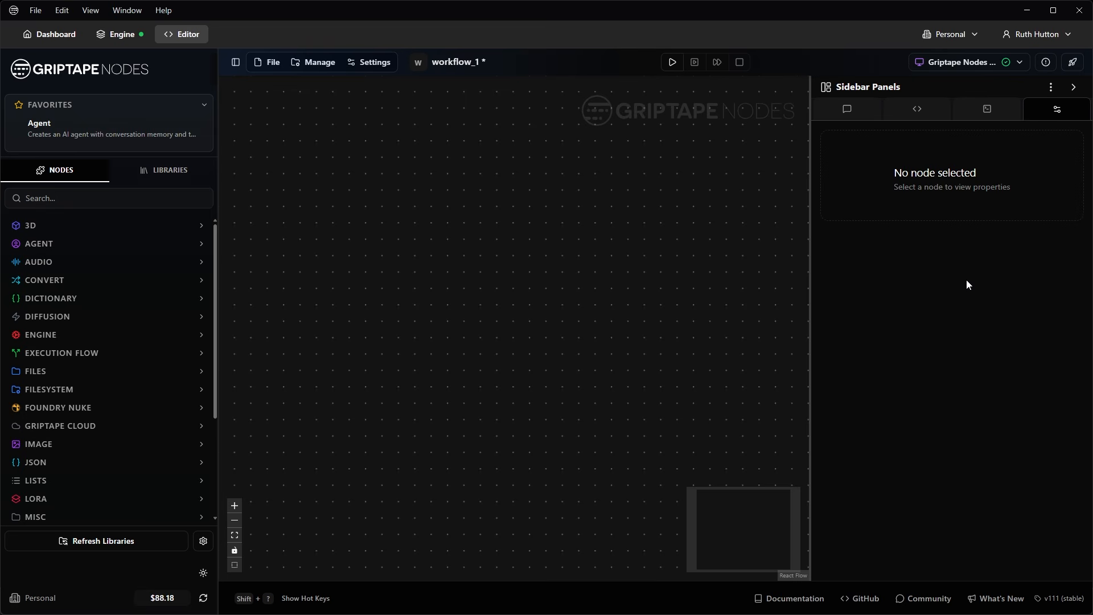
pyautogui.click(848, 113)
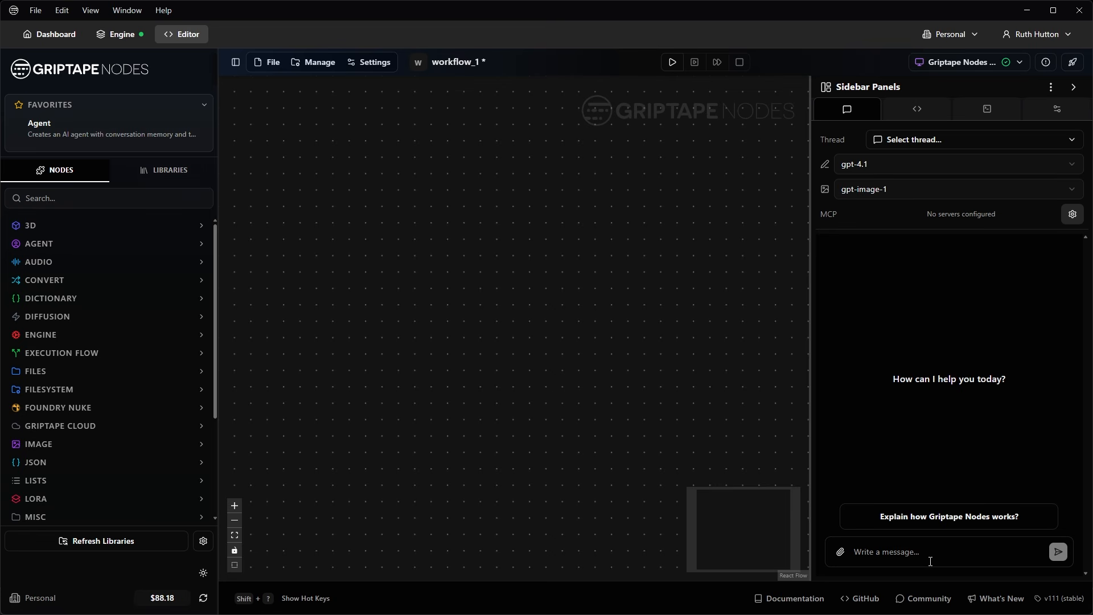
pyautogui.write('write an image')
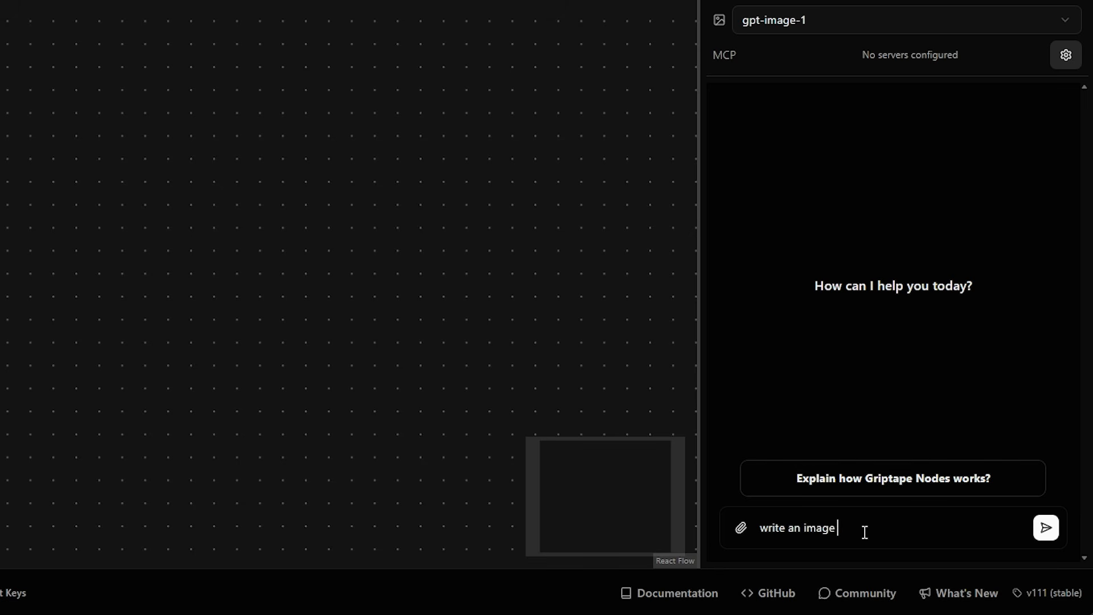
pyautogui.write(' generation prompt for a sunset ')
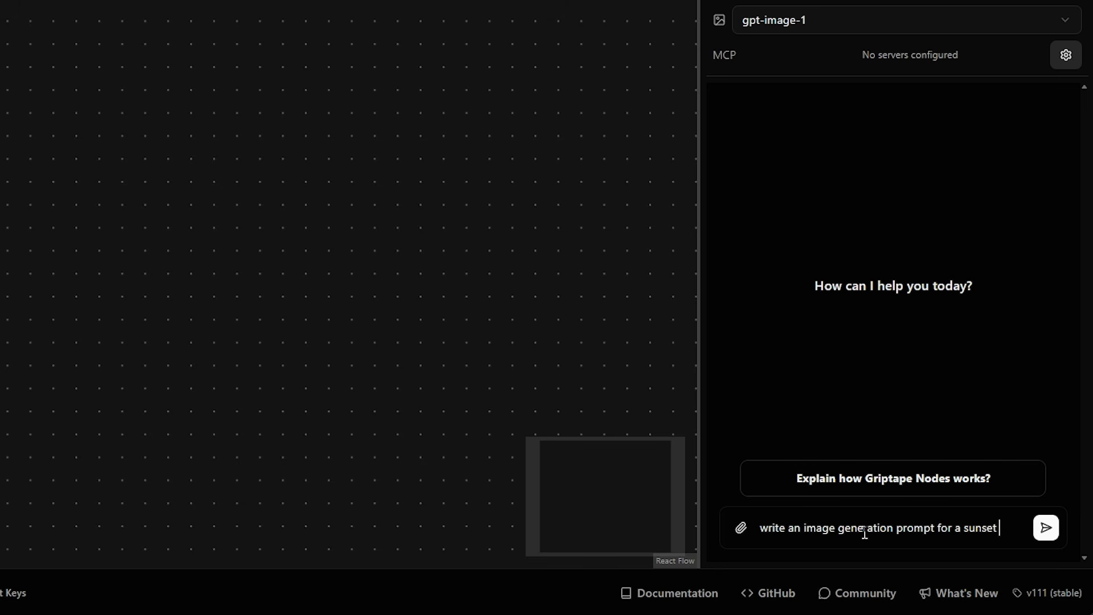
pyautogui.write('landscape')
pyautogui.press('Return')
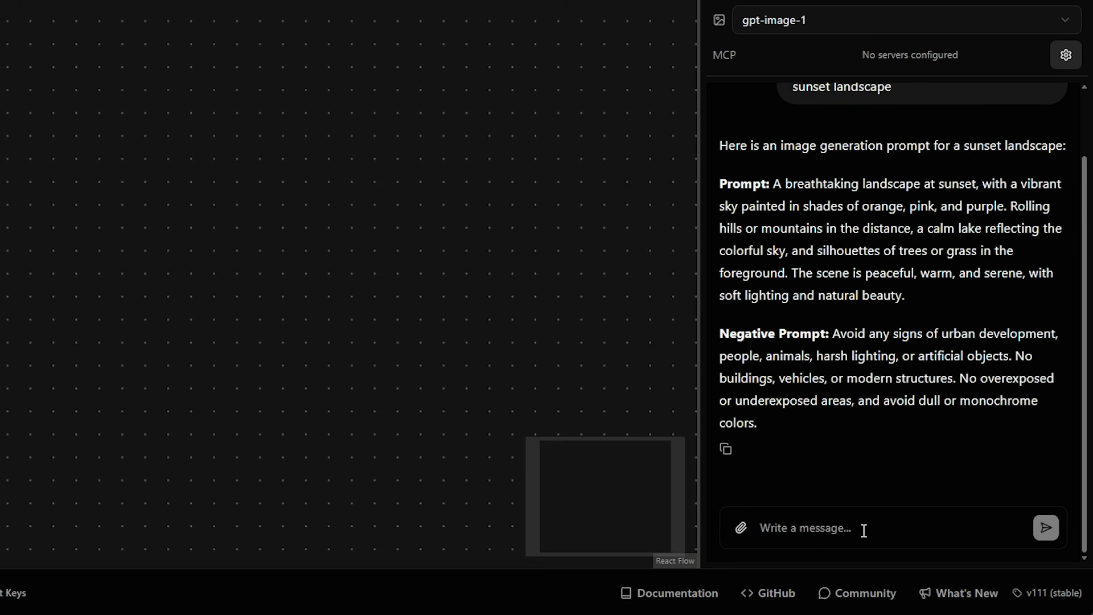
# - Ask the chat assistant to "generate an image using that prompt"
pyautogui.write('generate an image usi')
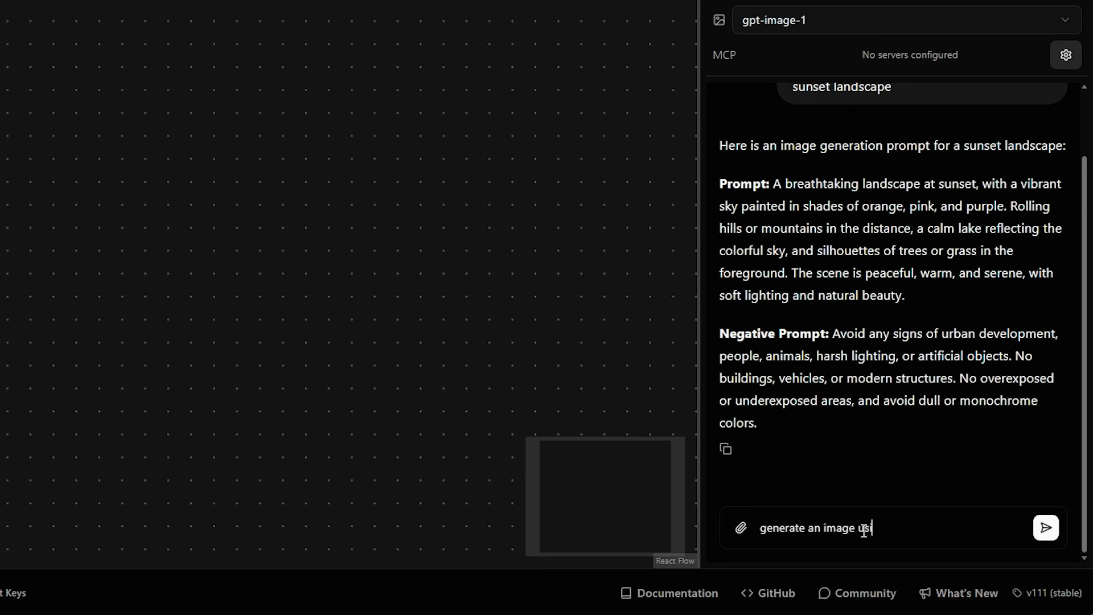
pyautogui.write('ng that prompt')
pyautogui.press('Return')
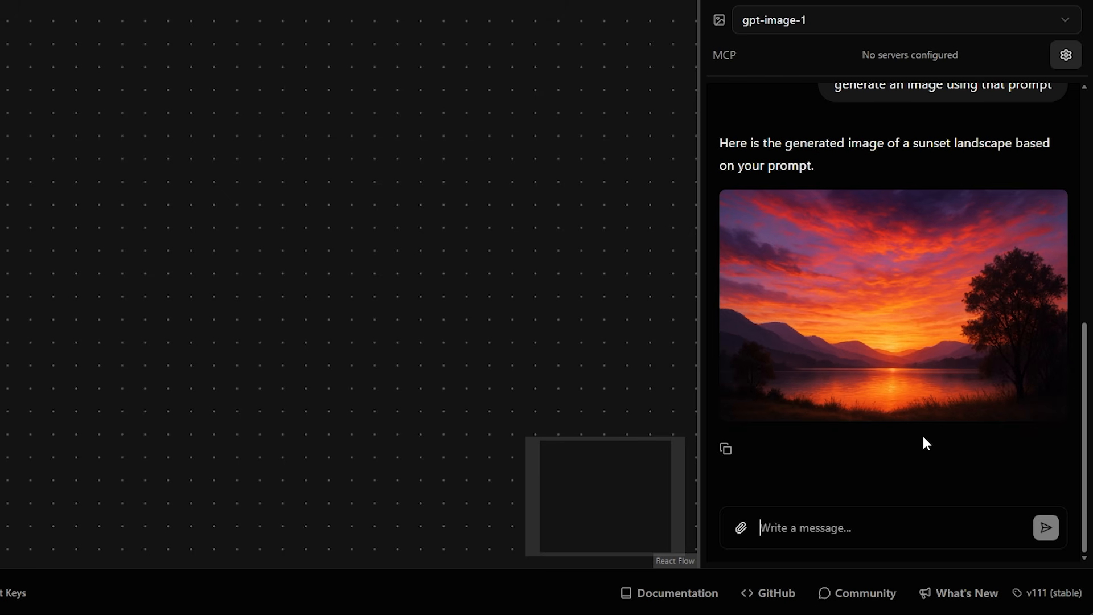
# - Bring the generated sunset image onto the canvas as an image node, then enlarge and reposition it
pyautogui.moveTo(638, 222); pyautogui.dragTo(627, 225)
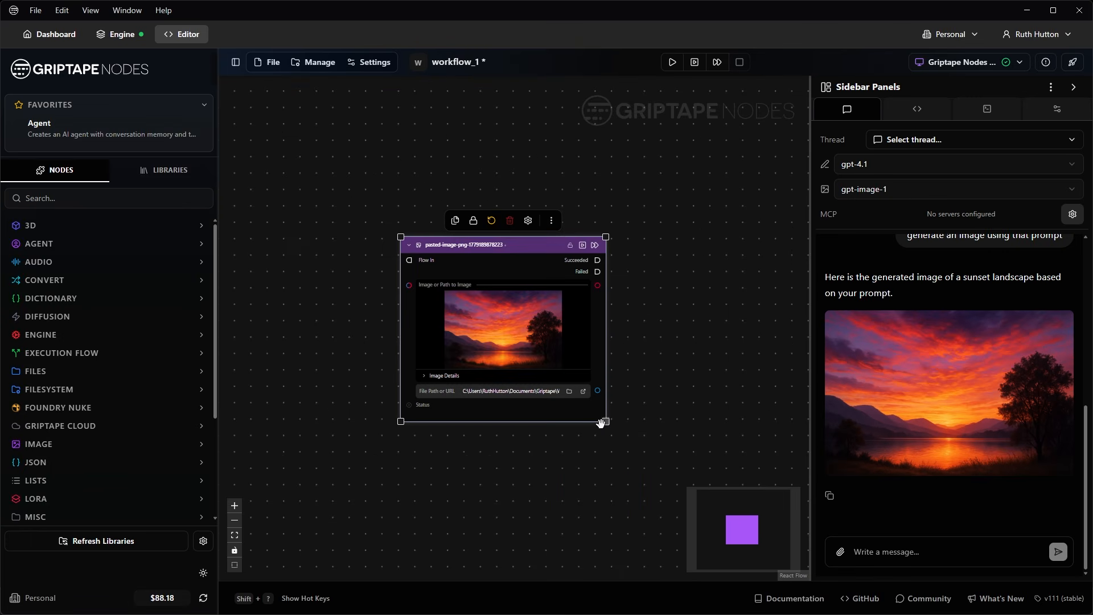
pyautogui.moveTo(470, 368); pyautogui.dragTo(541, 446)
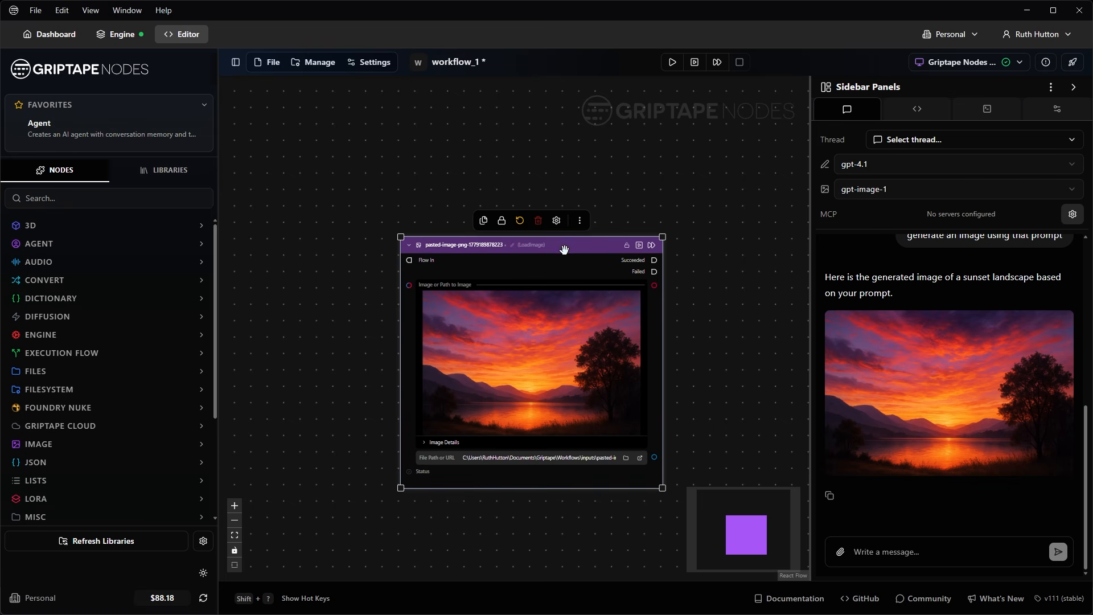
pyautogui.moveTo(564, 247); pyautogui.dragTo(505, 189)
pyautogui.click(649, 237)
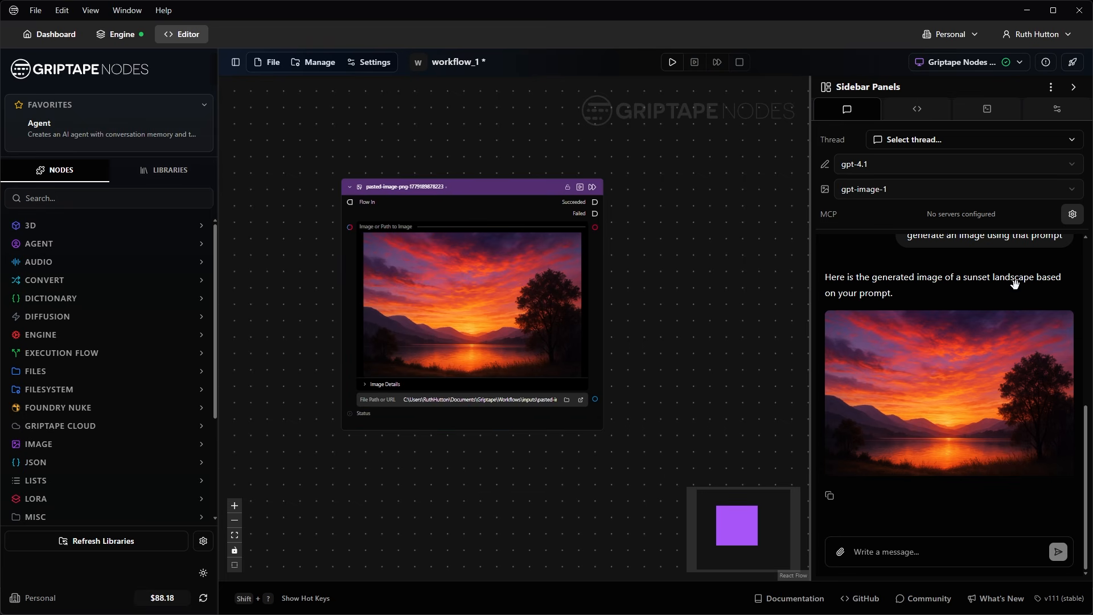
# - Review the chat conversation and the available prompt model and image model options
pyautogui.scroll(10, 966, 432)
pyautogui.scroll(-10, 946, 430)
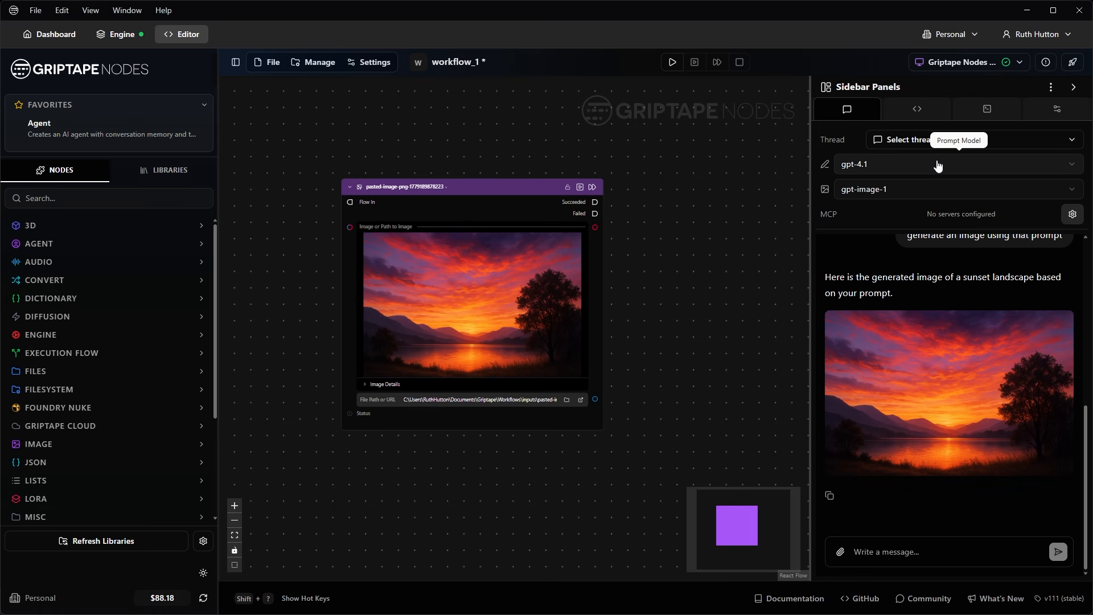
pyautogui.click(917, 168)
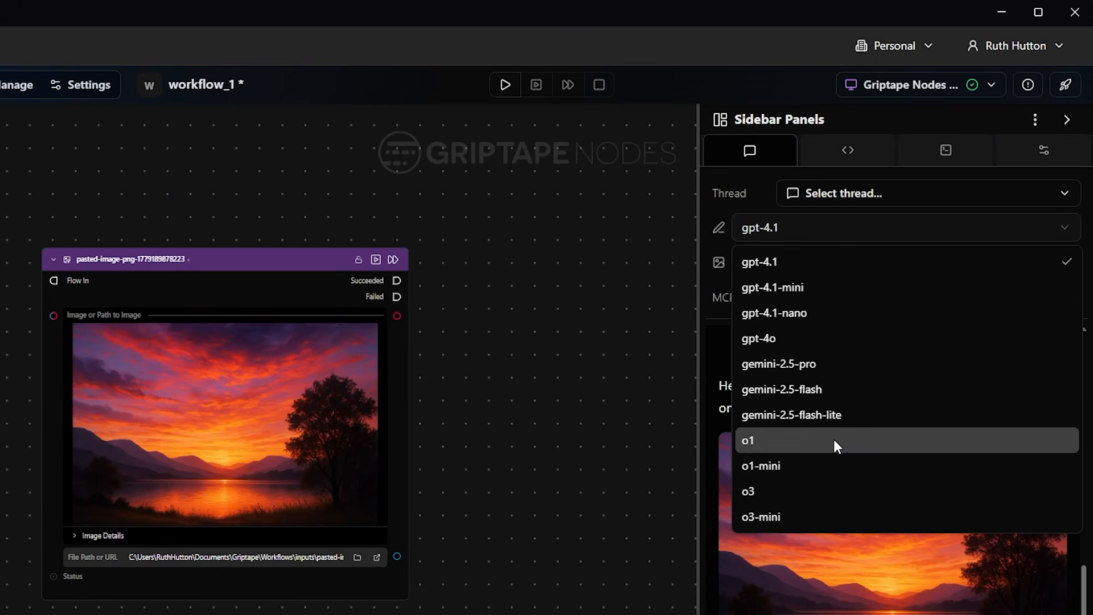
pyautogui.click(803, 237)
pyautogui.click(789, 262)
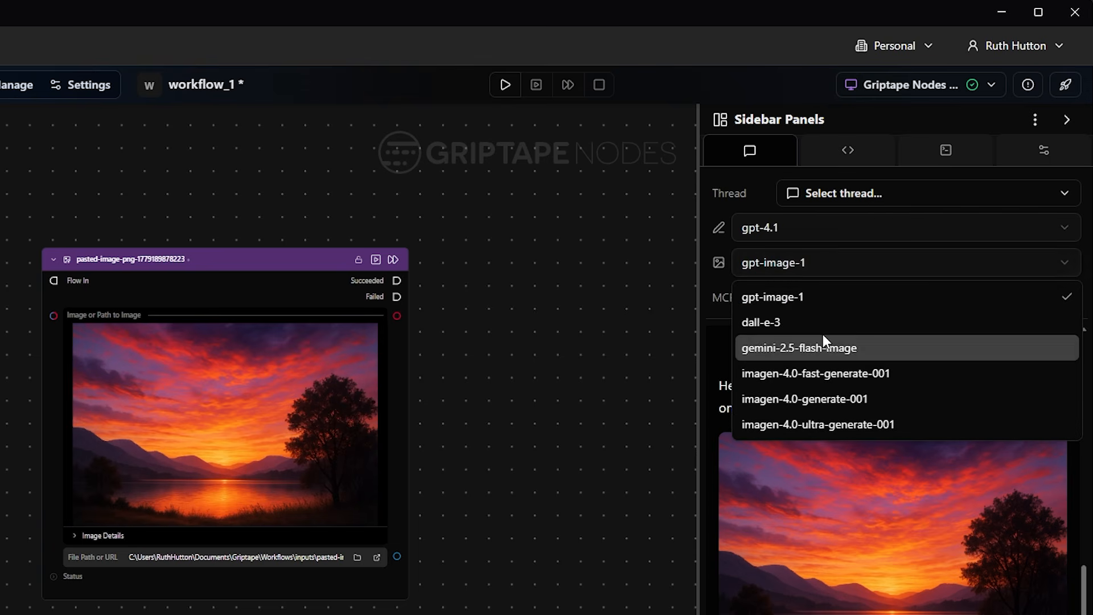
pyautogui.click(824, 273)
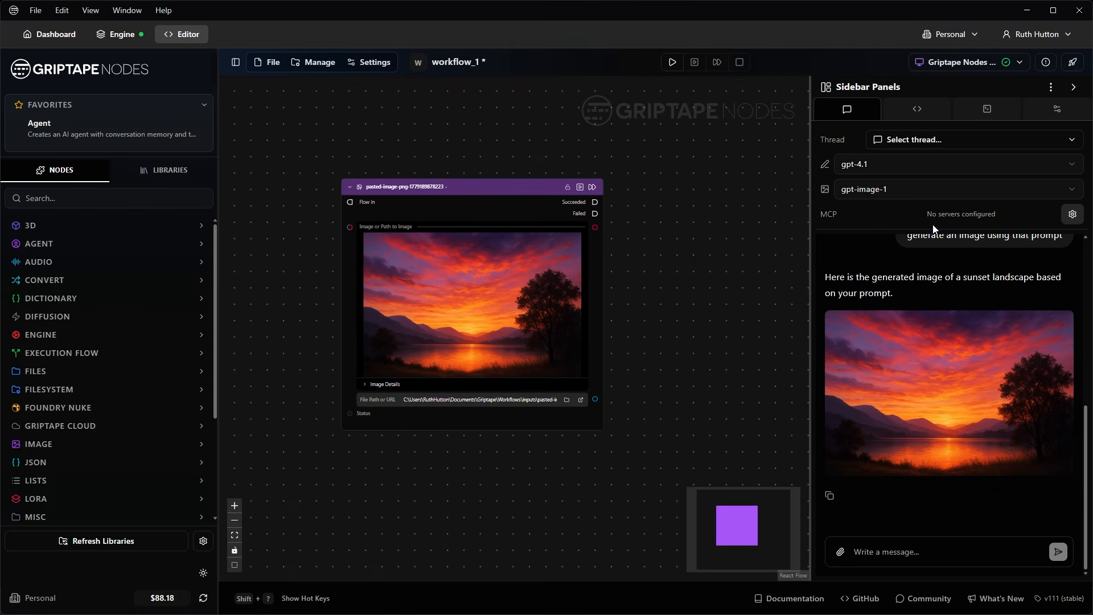
# - Show the script editor with its command history, and add an Agent node to the canvas beside the image node
pyautogui.click(924, 121)
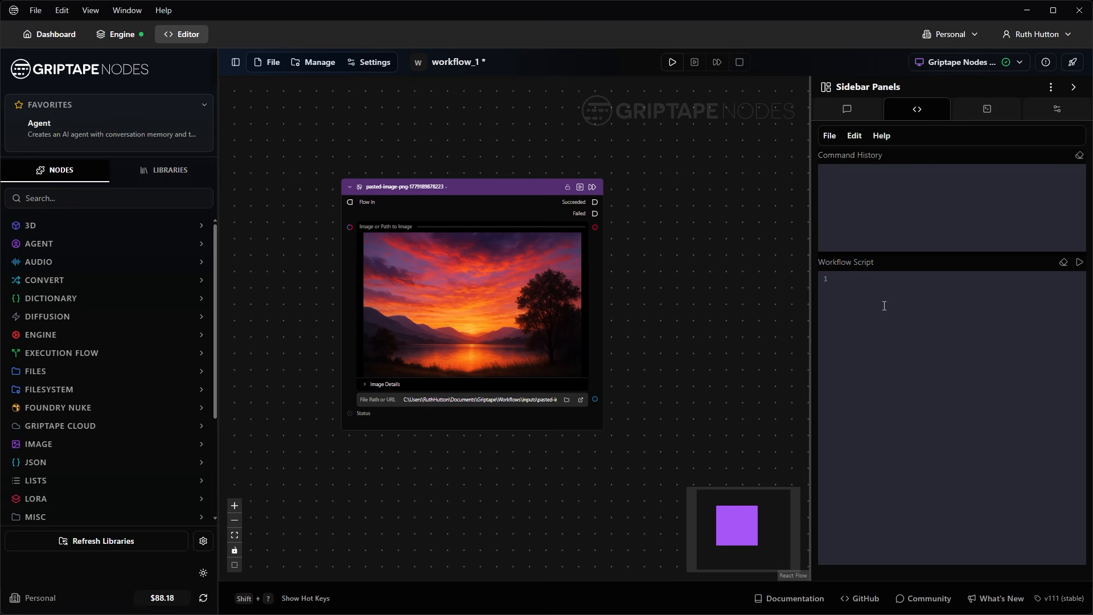
pyautogui.scroll(-2, 717, 303)
pyautogui.click(93, 242)
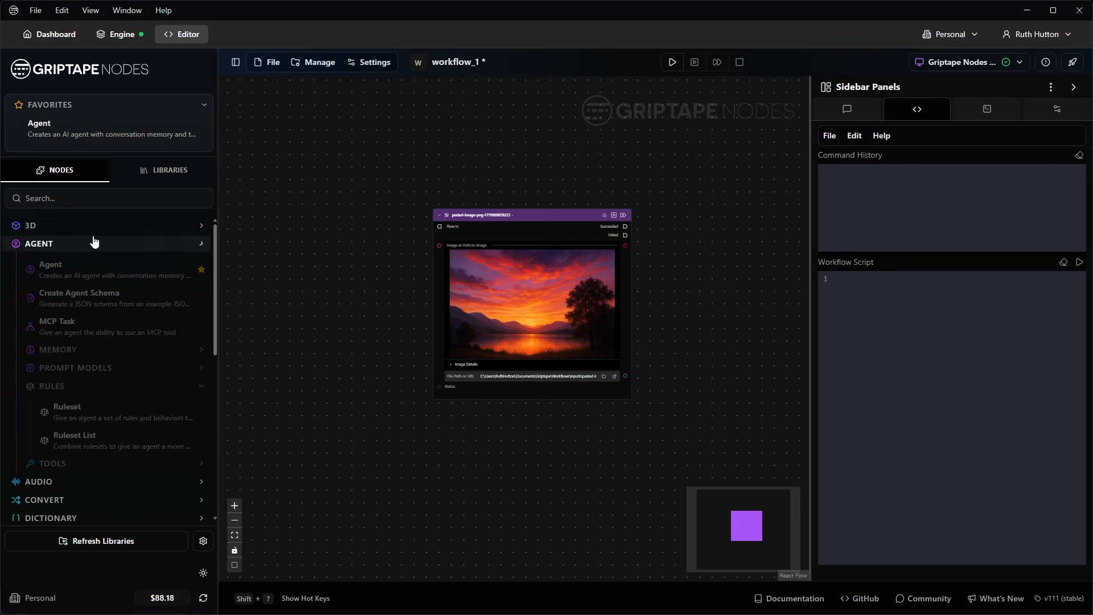
pyautogui.moveTo(71, 264); pyautogui.dragTo(341, 225)
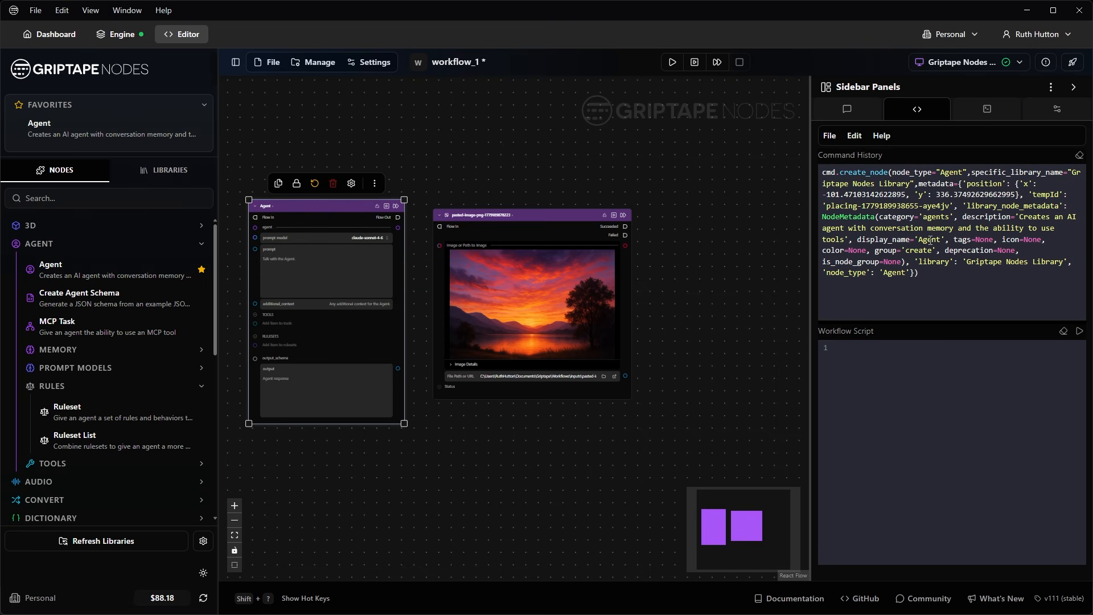
# - Set the Agent node's prompt model to gemini-3.1-pro
pyautogui.scroll(3, 272, 238)
pyautogui.click(273, 238)
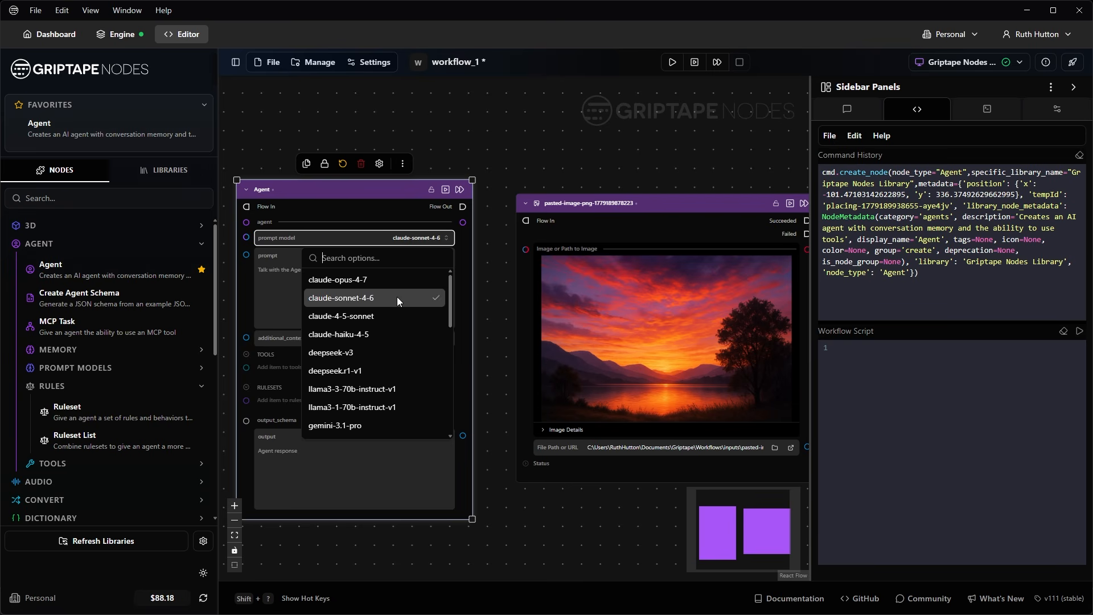
pyautogui.scroll(-2, 364, 362)
pyautogui.click(364, 312)
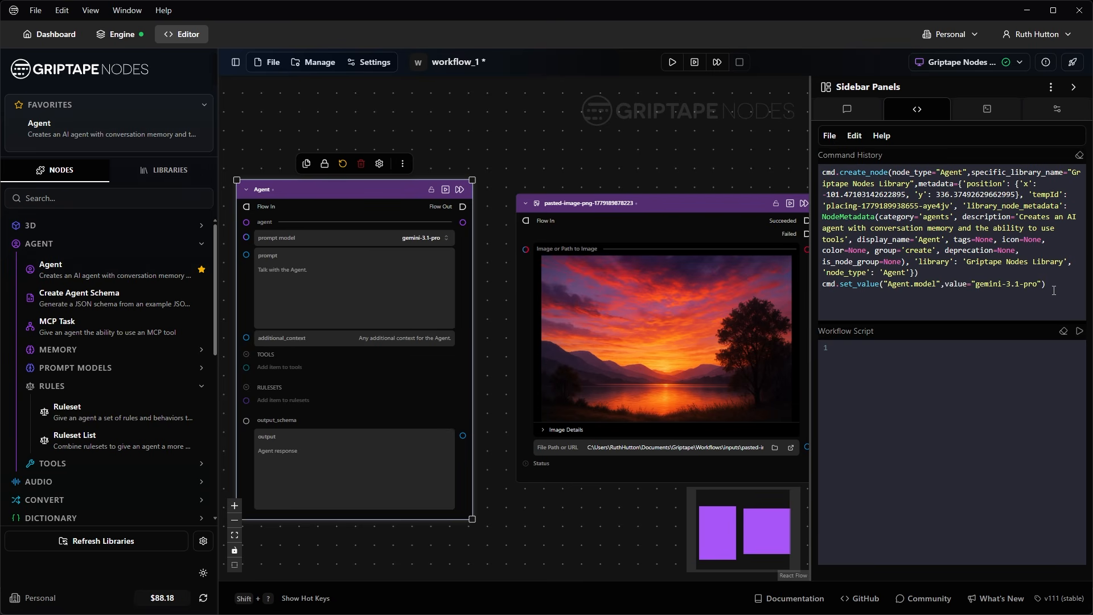
# - Delete the Agent node and copy its create_node and set_value commands from the command history into the workflow script
pyautogui.press('Delete')
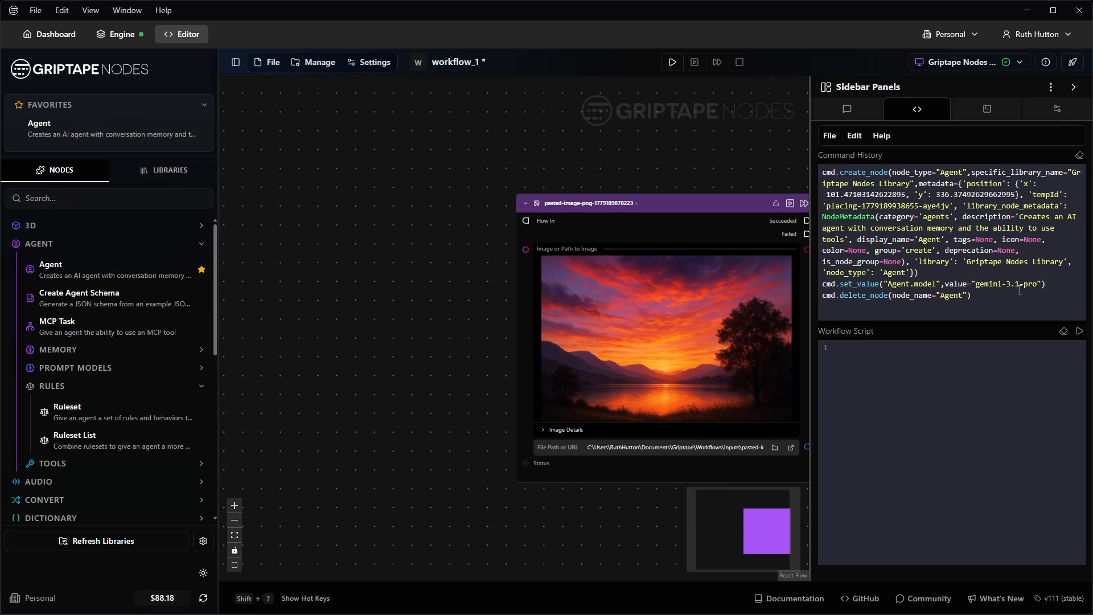
pyautogui.moveTo(1046, 284); pyautogui.dragTo(822, 172)
pyautogui.hotkey('ctrl', 'c')
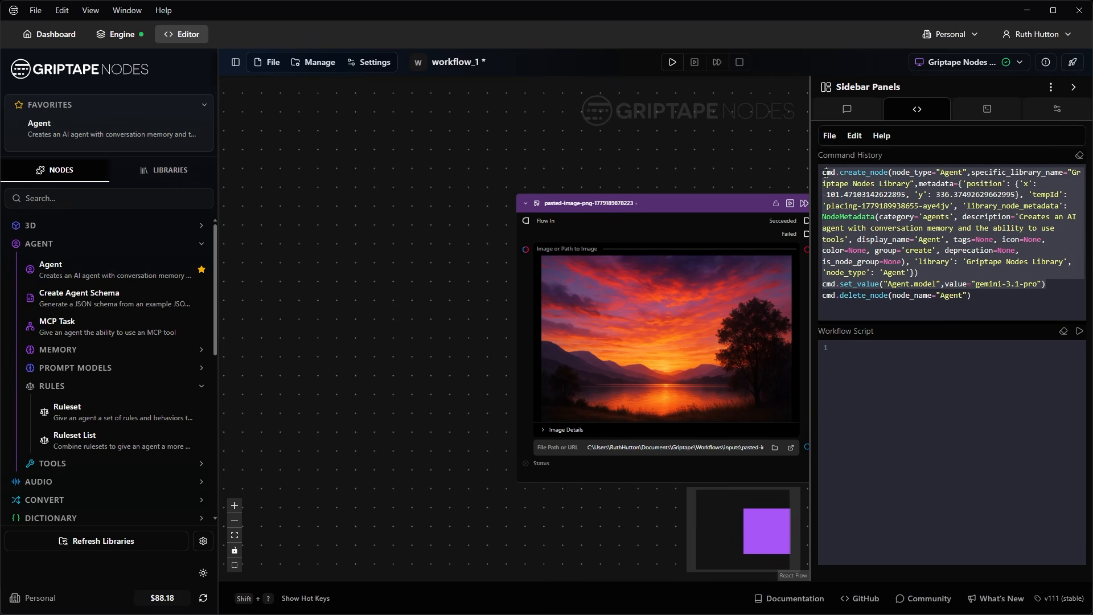
pyautogui.click(883, 408)
pyautogui.hotkey('ctrl', 'v')
# - Change the model value in the workflow script to deepseek-v3 and run the script
pyautogui.moveTo(992, 470); pyautogui.dragTo(1054, 471)
pyautogui.write('deepseek-v3')
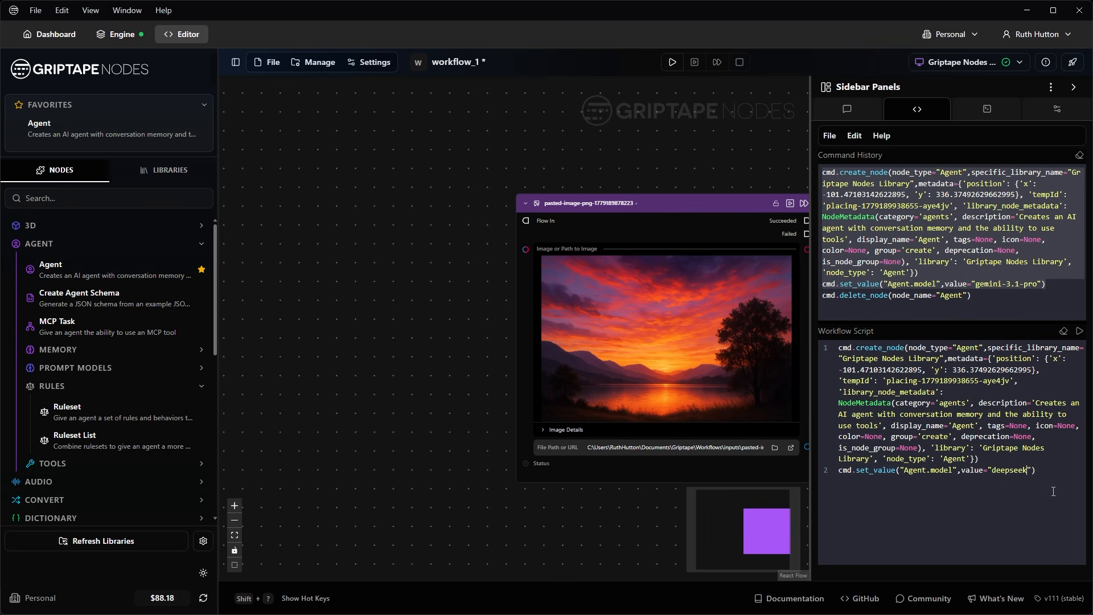
pyautogui.press('Return')
pyautogui.click(1080, 333)
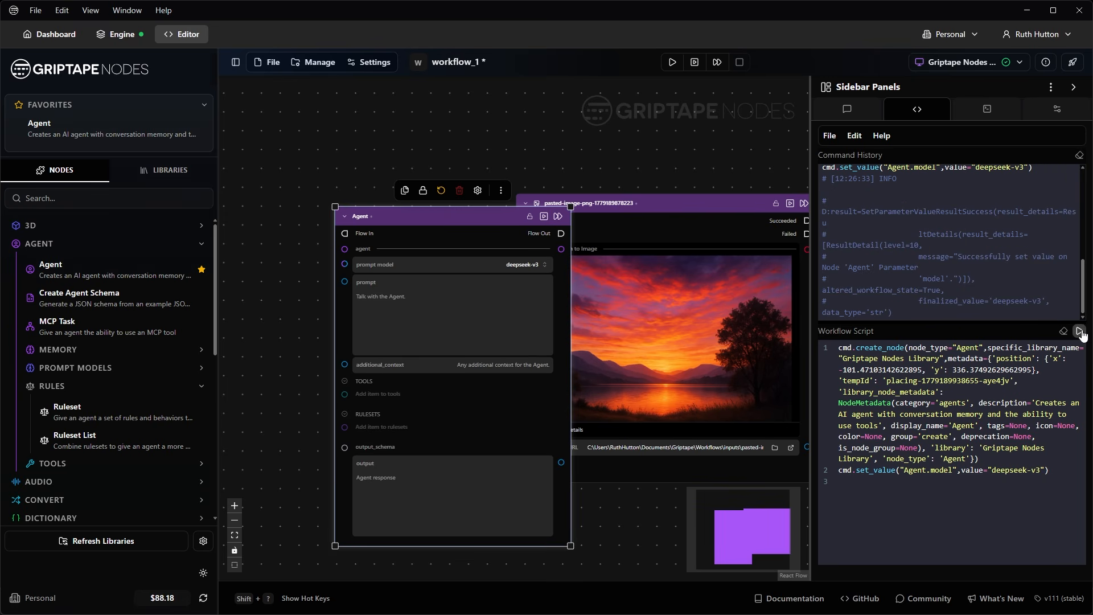
# - Move the recreated Agent node clear of the image node, inspect its prompt model and deselect it
pyautogui.click(475, 213)
pyautogui.moveTo(476, 213); pyautogui.dragTo(401, 181)
pyautogui.scroll(3, 436, 237)
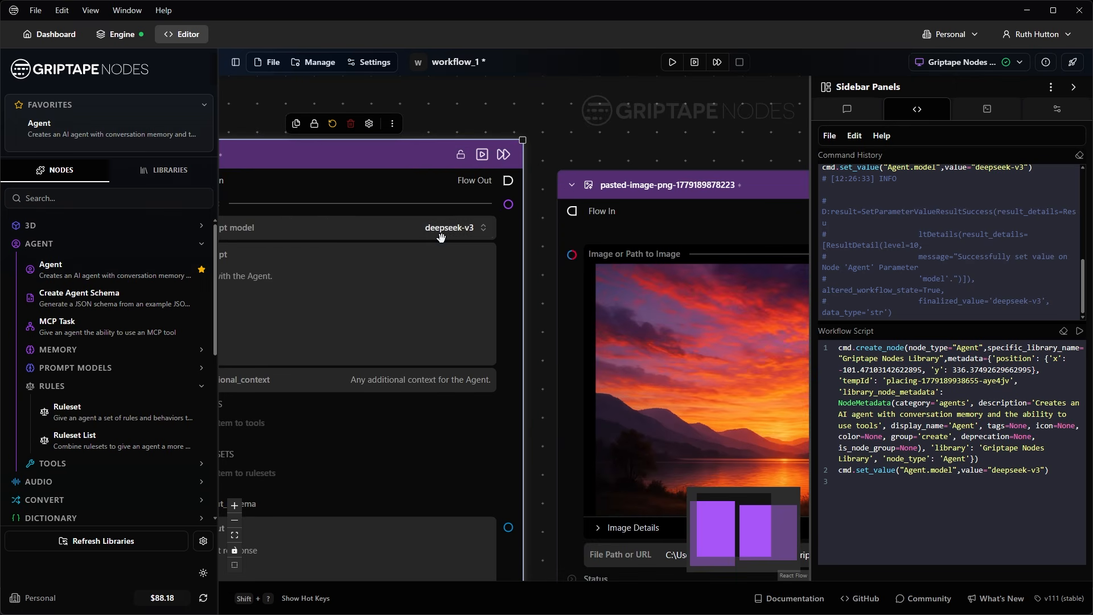
pyautogui.scroll(-5, 490, 240)
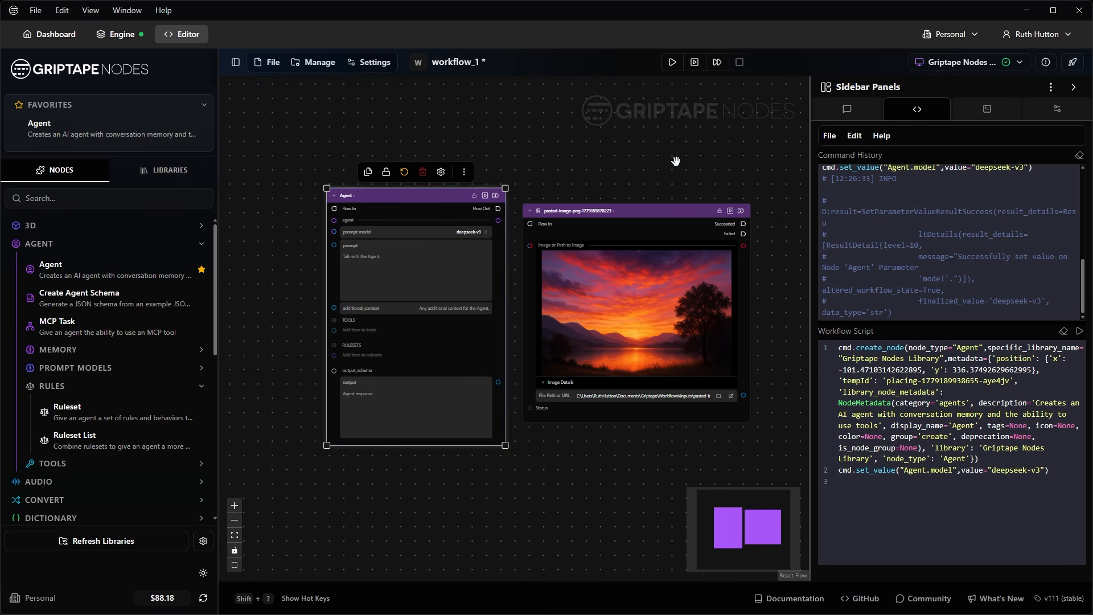
pyautogui.click(676, 162)
pyautogui.moveTo(682, 179); pyautogui.dragTo(657, 175)
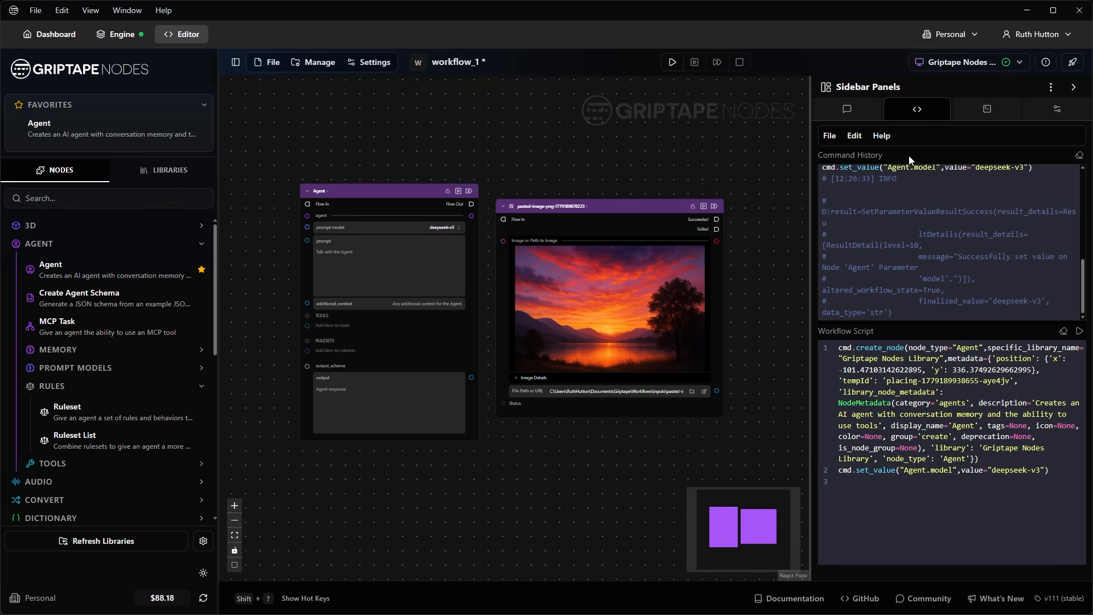
# - Examine the execution log, trying the info, warning and error filters and the log level visibility options
pyautogui.click(988, 110)
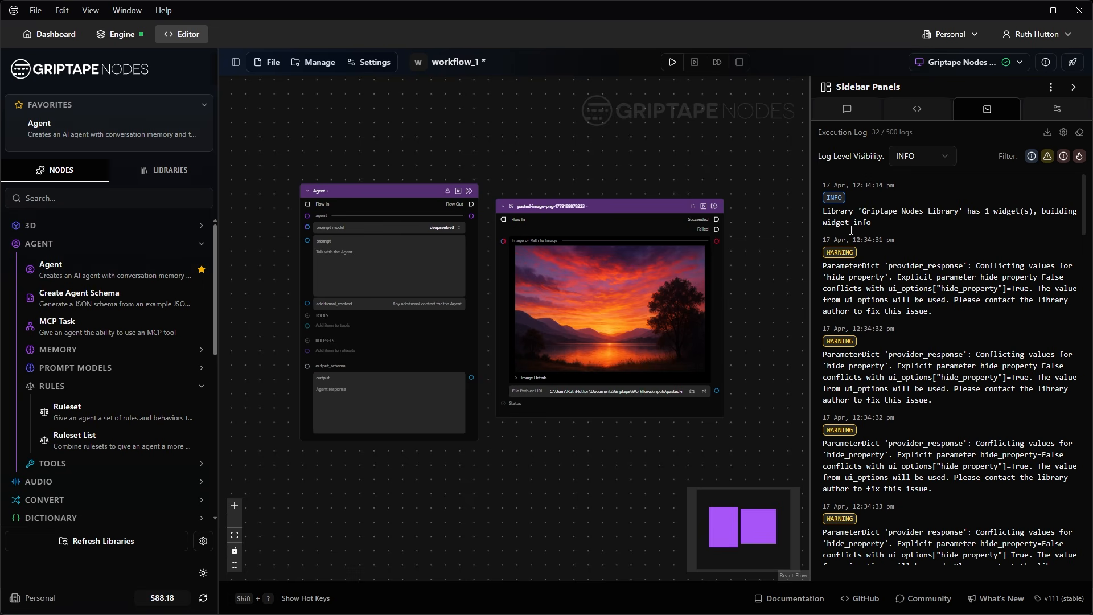
pyautogui.scroll(-3, 928, 293)
pyautogui.scroll(3, 928, 293)
pyautogui.click(1032, 156)
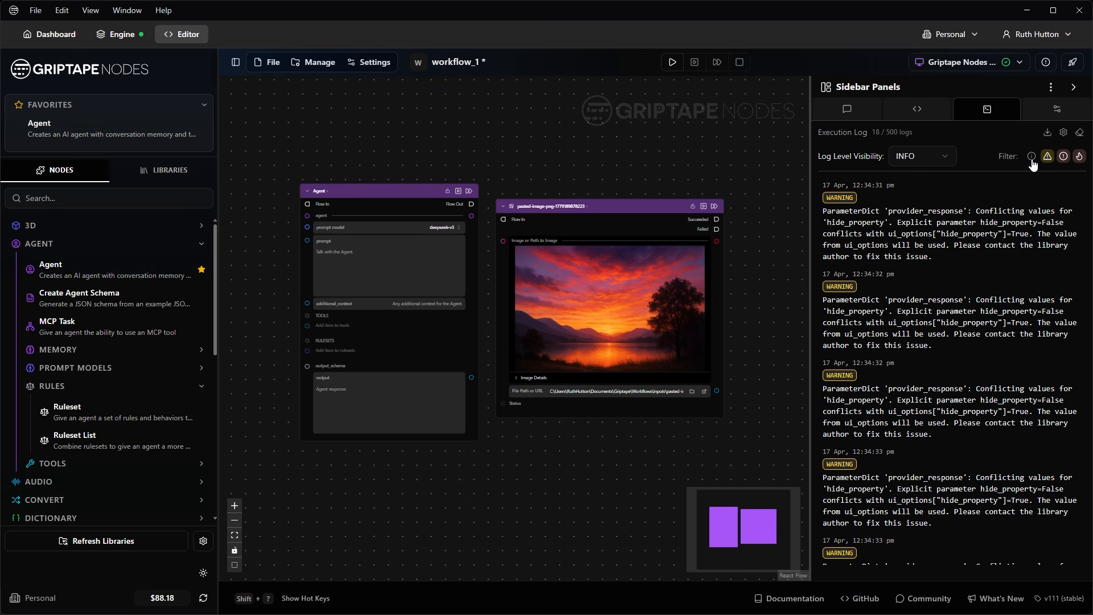
pyautogui.click(1032, 156)
pyautogui.click(1064, 156)
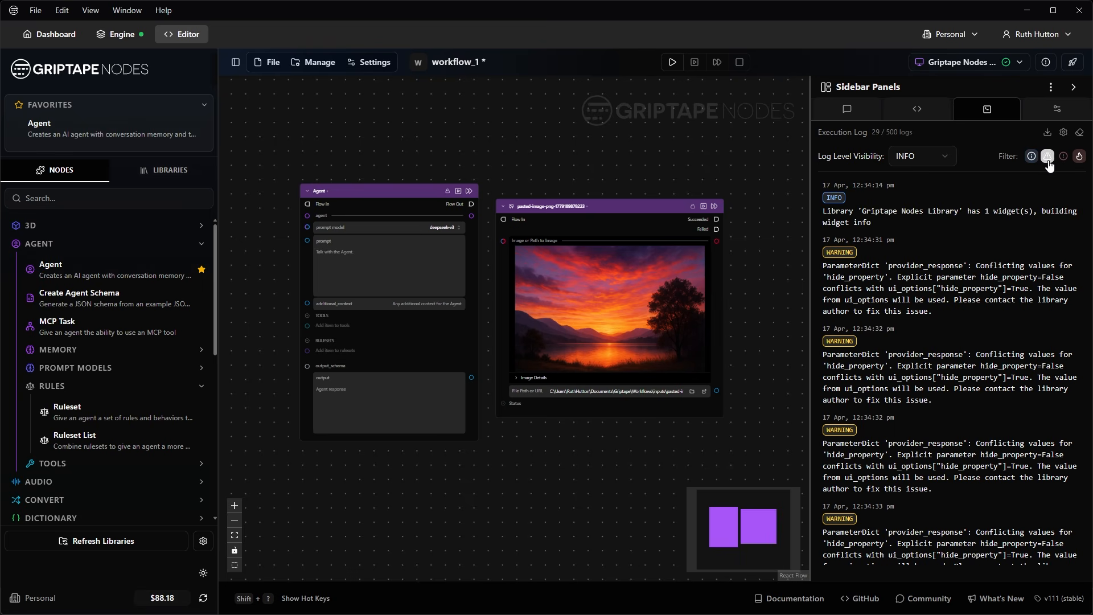
pyautogui.click(1048, 157)
pyautogui.click(1048, 157)
pyautogui.click(1064, 157)
pyautogui.click(931, 162)
pyautogui.click(931, 161)
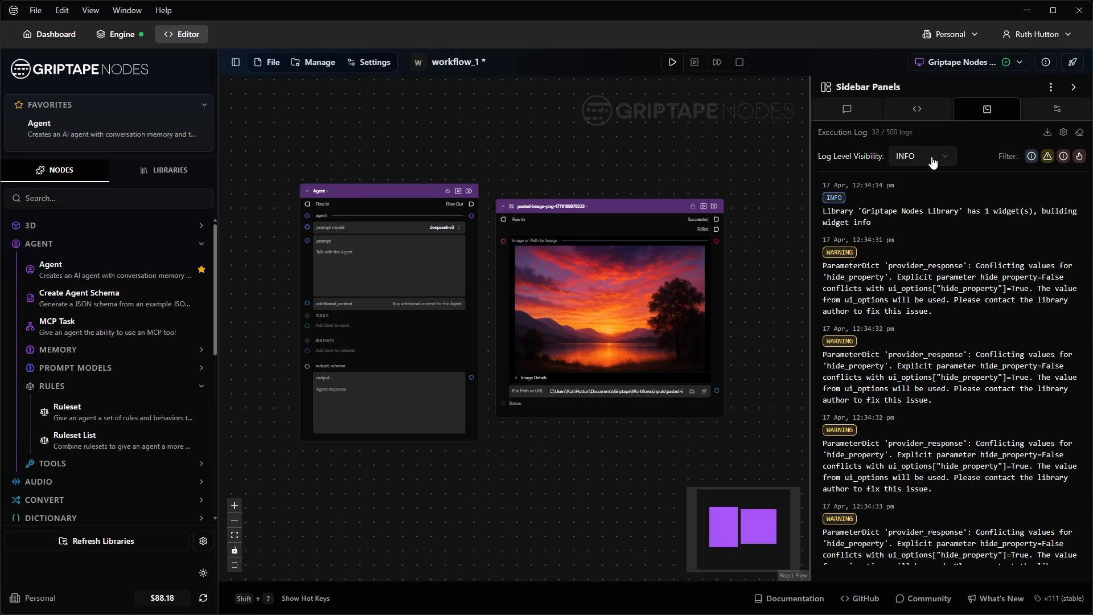
# - Show the Agent node's properties in the sidebar, and try hiding and re-showing its prompt model parameter
pyautogui.click(1050, 117)
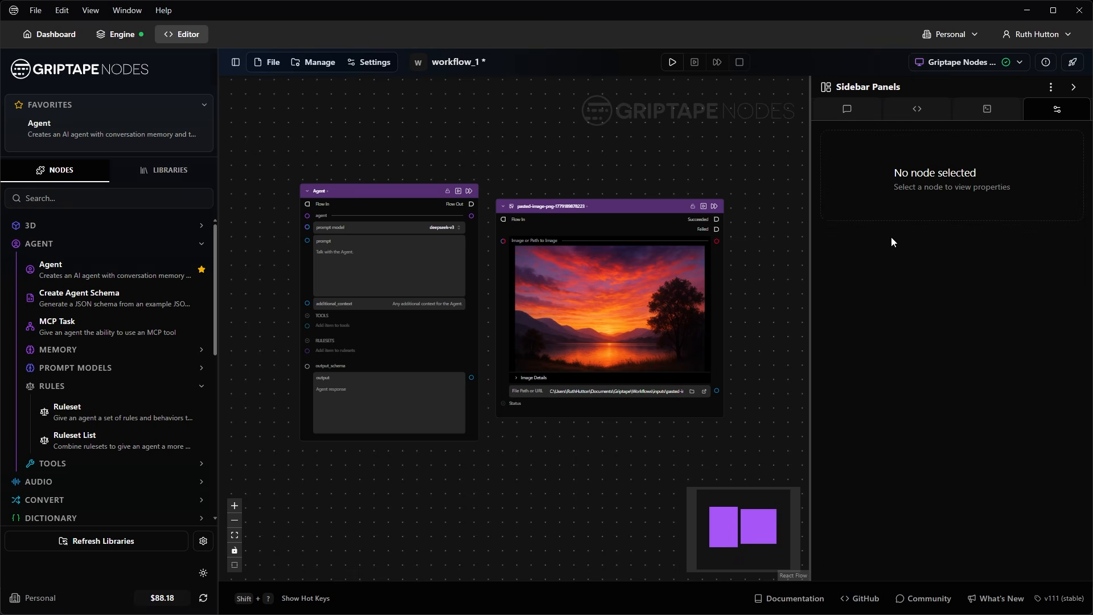
pyautogui.scroll(2, 399, 227)
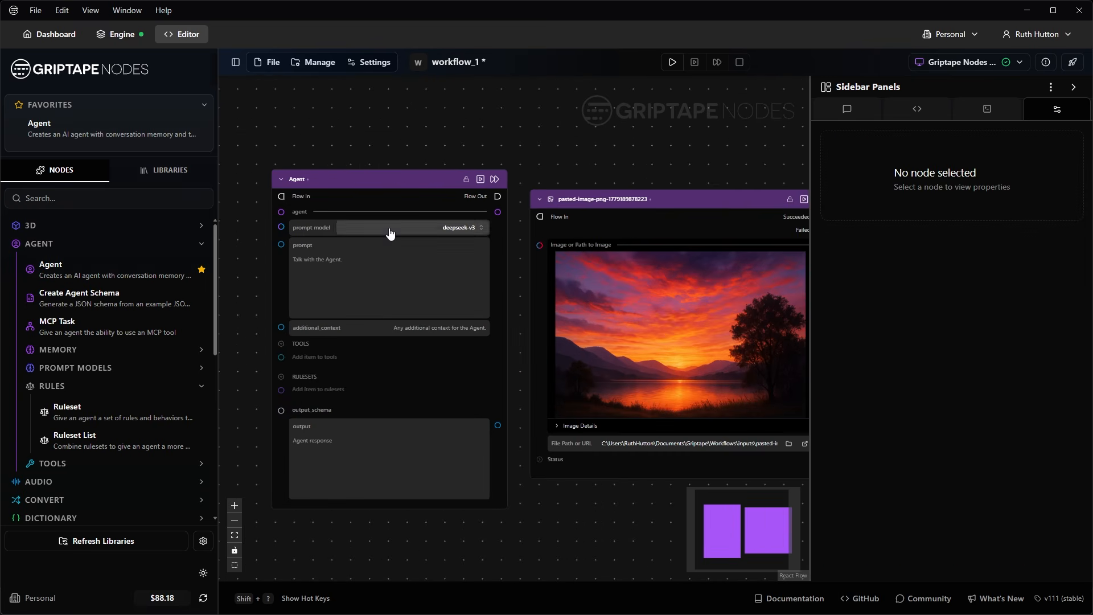
pyautogui.click(401, 178)
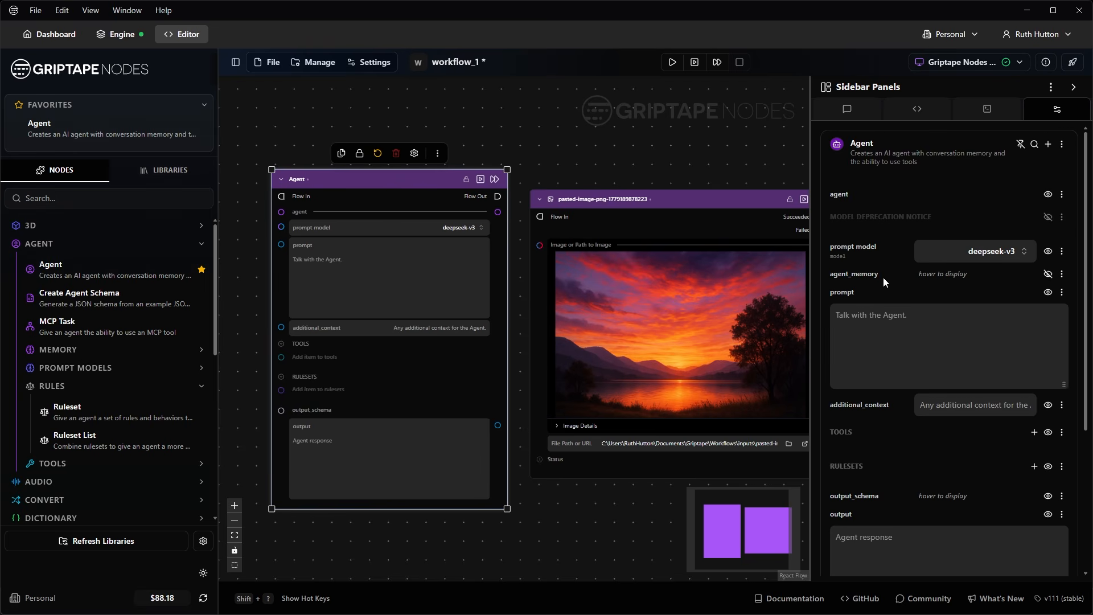
pyautogui.click(1049, 251)
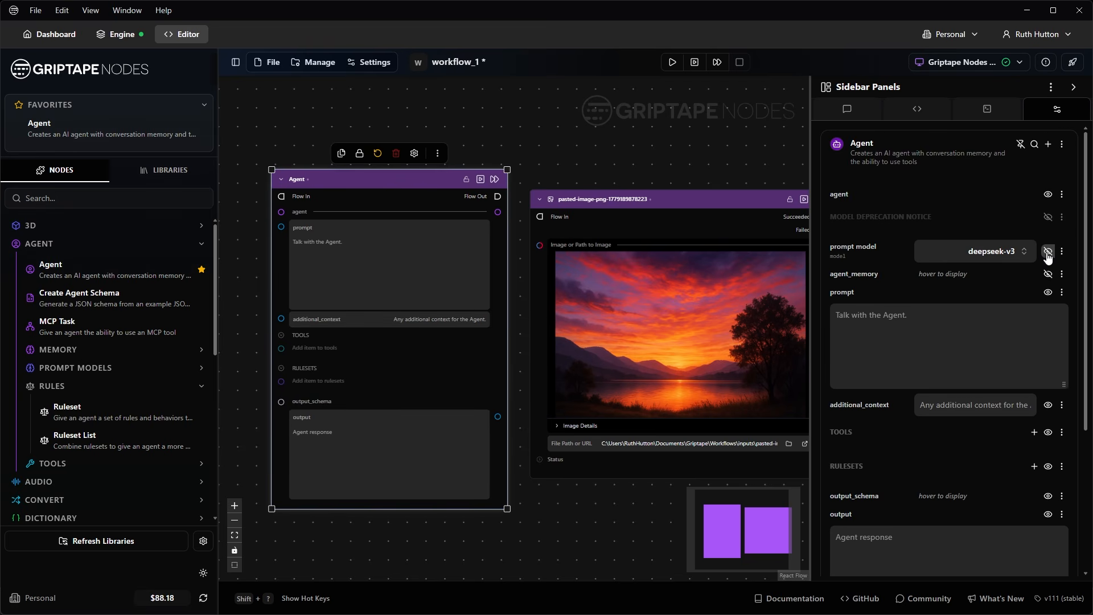
pyautogui.click(1049, 253)
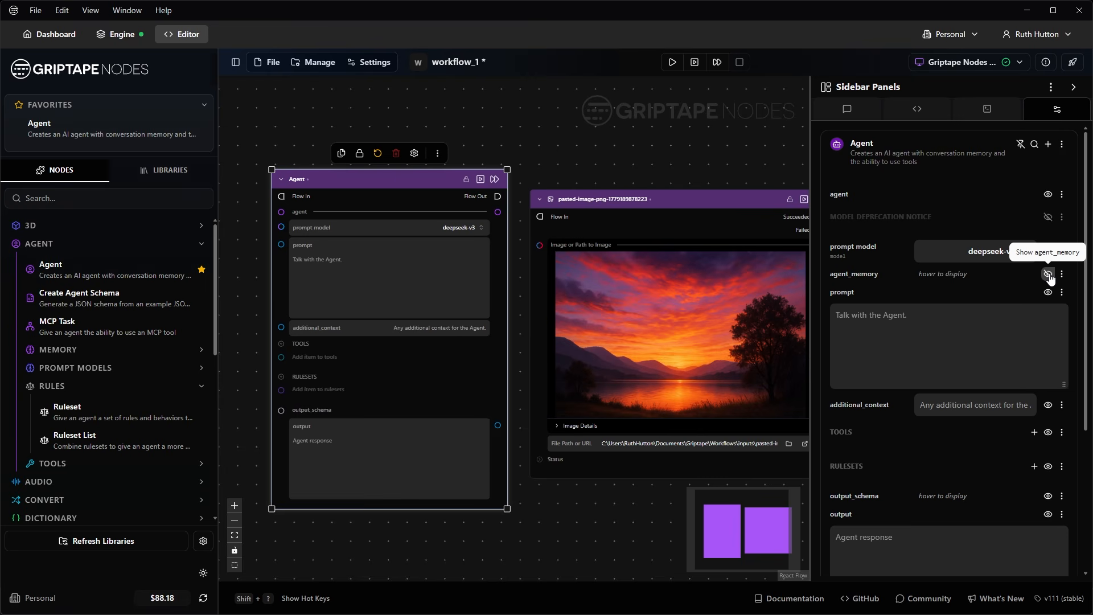
# - Try hiding and re-showing the Agent node's prompt and additional_context parameters
pyautogui.click(1047, 292)
pyautogui.click(1048, 292)
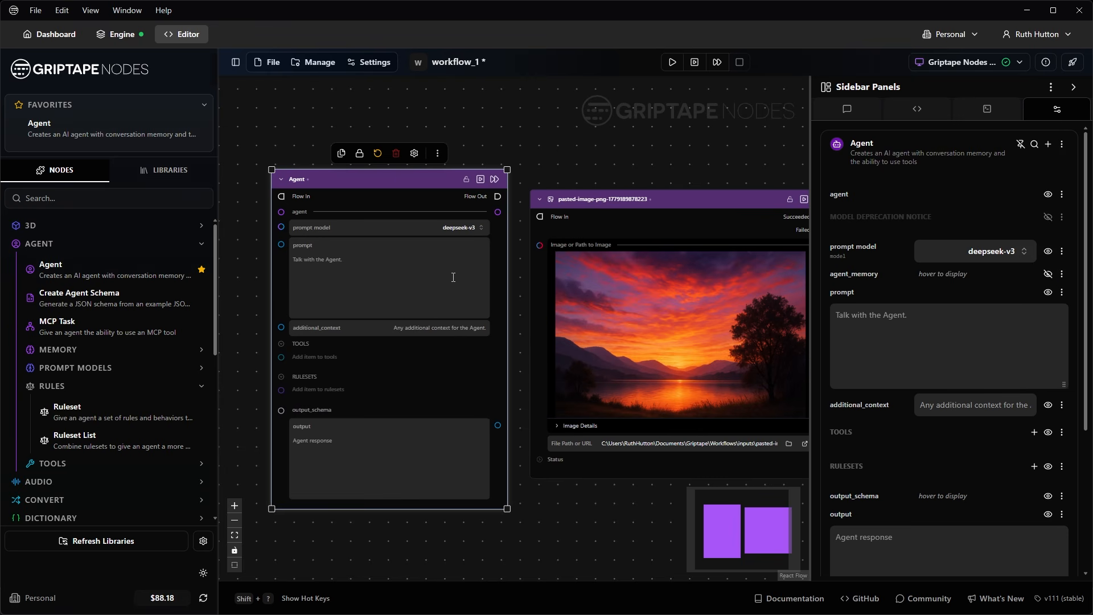
pyautogui.scroll(-1, 969, 422)
pyautogui.click(1048, 348)
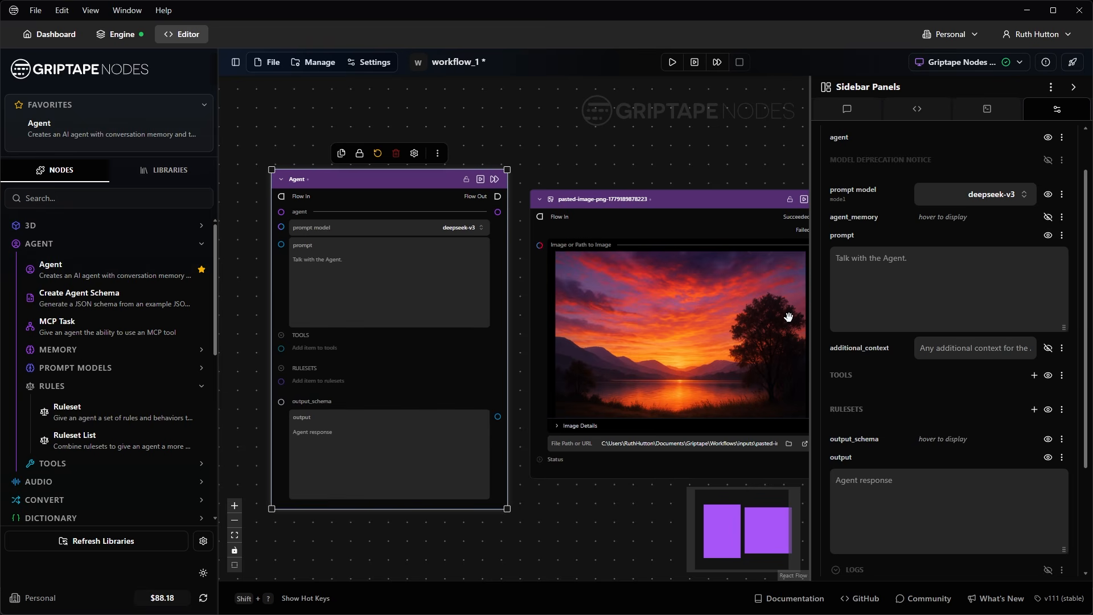
pyautogui.click(1047, 348)
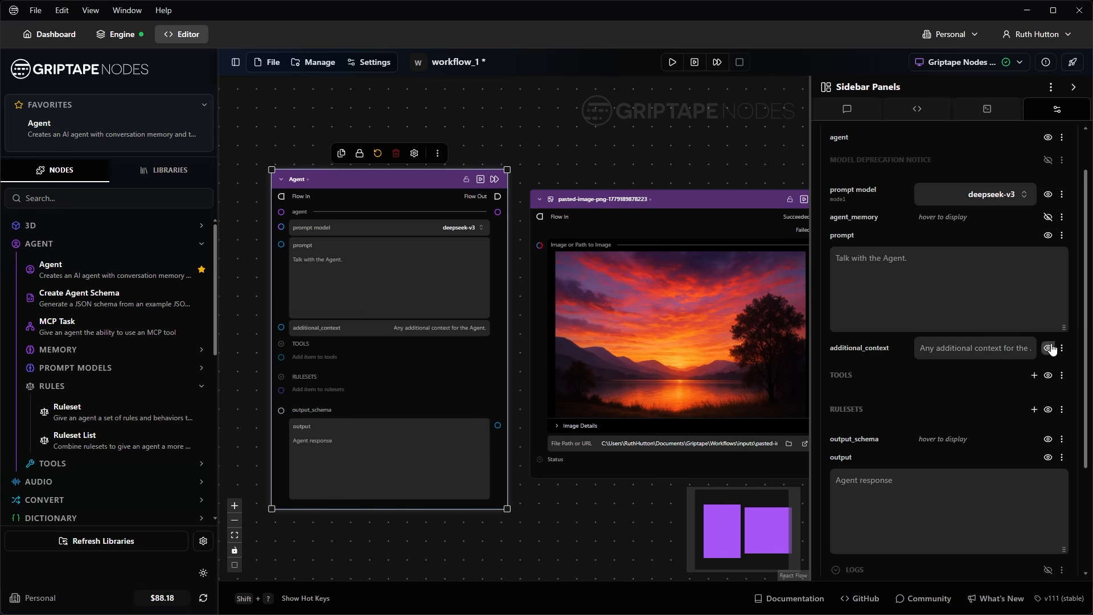
pyautogui.scroll(1, 1012, 302)
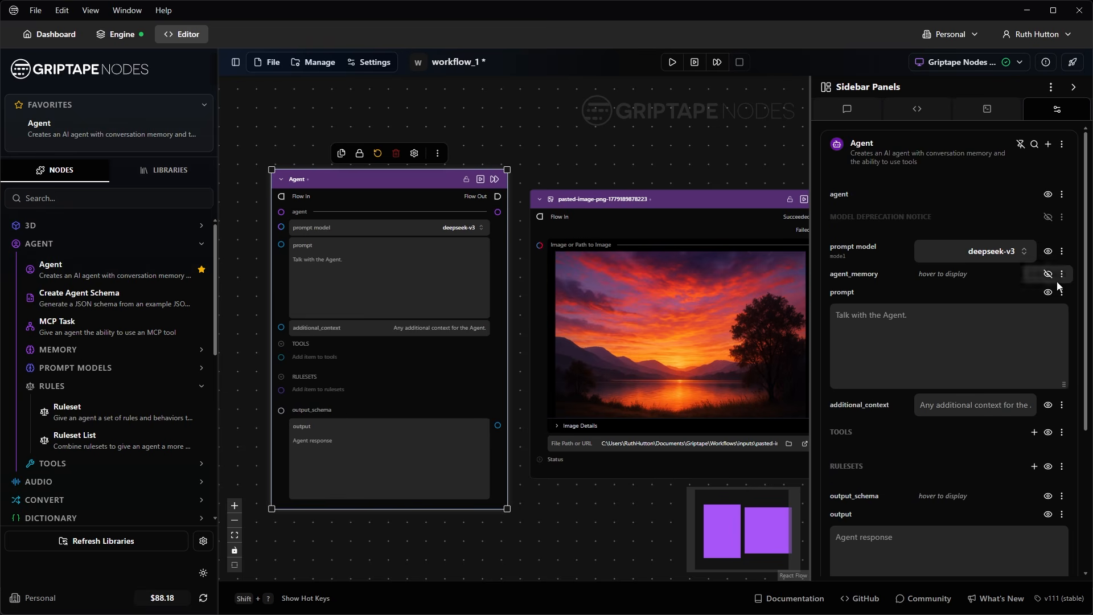
# - Review the display name options of the prompt model parameter and the Agent node's new-parameter form without adding anything
pyautogui.click(1063, 252)
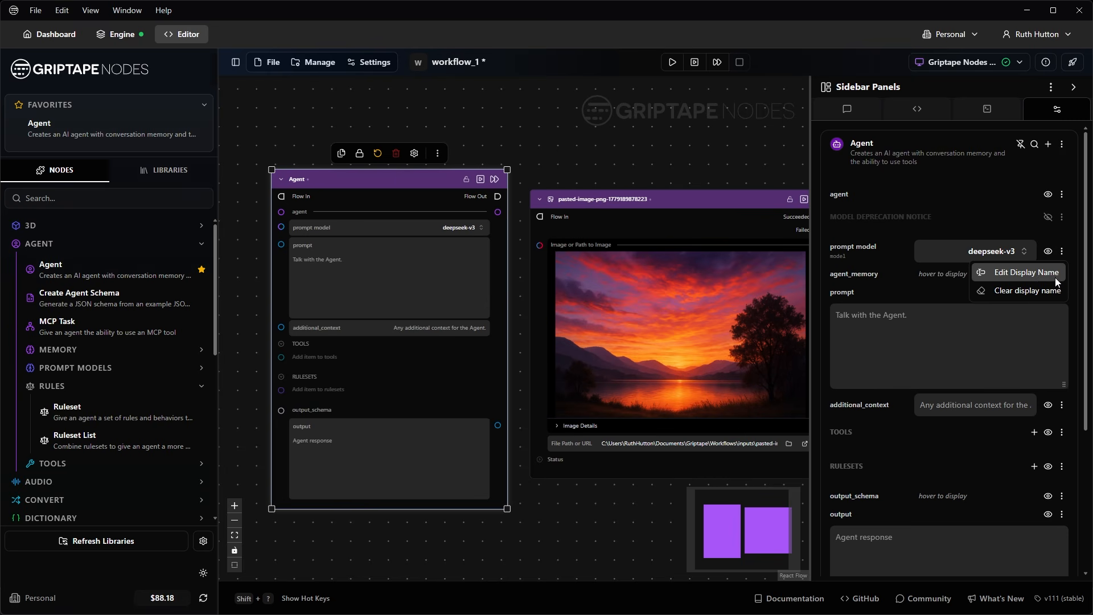
pyautogui.click(1033, 180)
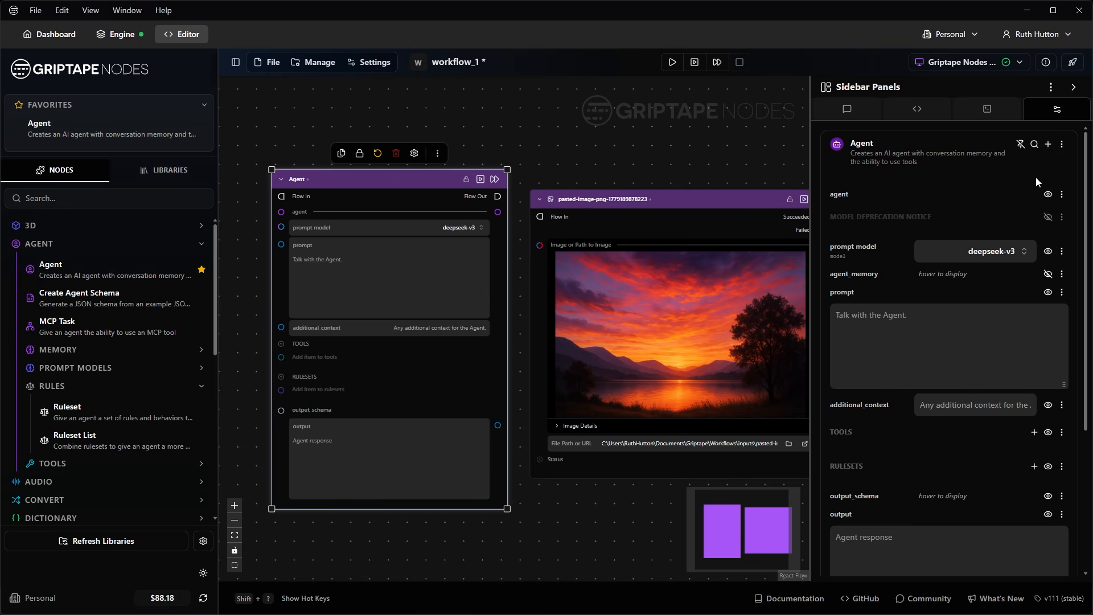
pyautogui.click(1049, 144)
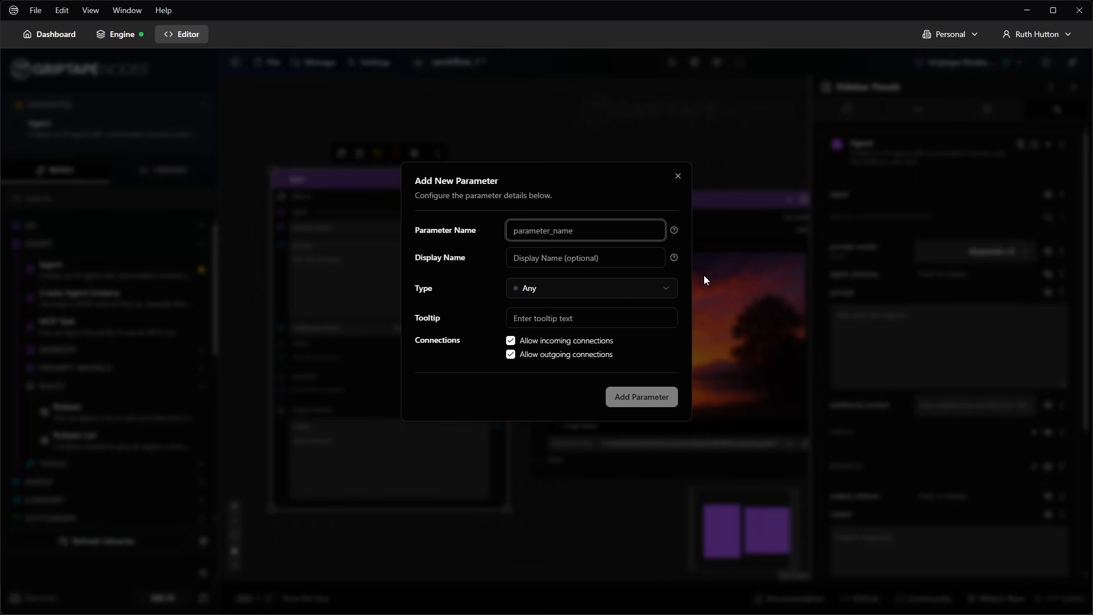
pyautogui.click(679, 177)
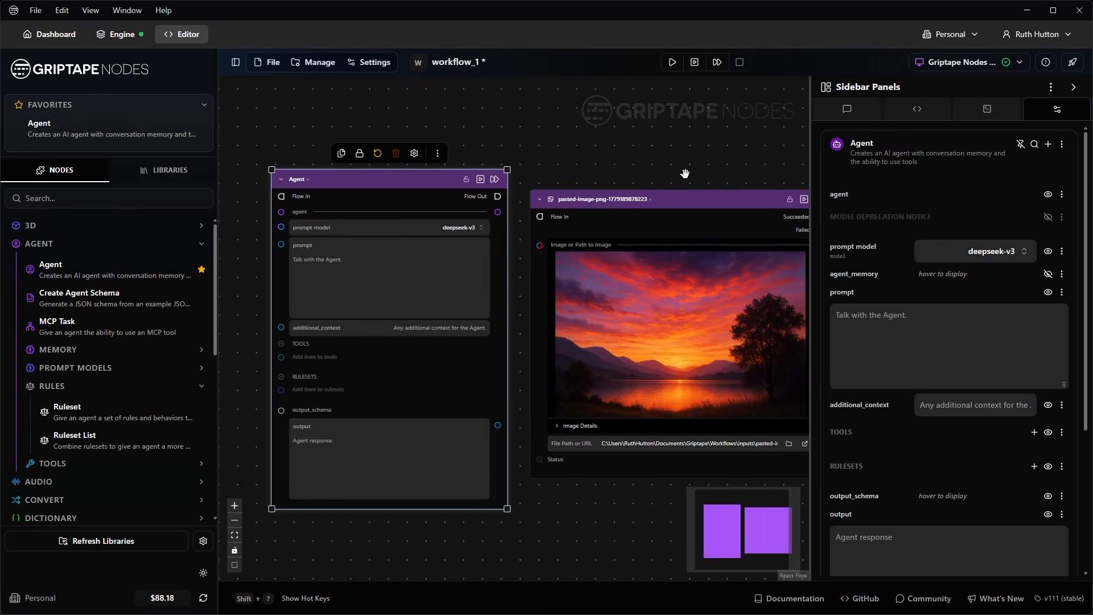
# - Collapse the Sidebar Panels and deselect the Agent node
pyautogui.click(1074, 88)
pyautogui.moveTo(728, 152); pyautogui.dragTo(796, 135)
pyautogui.scroll(-3, 793, 181)
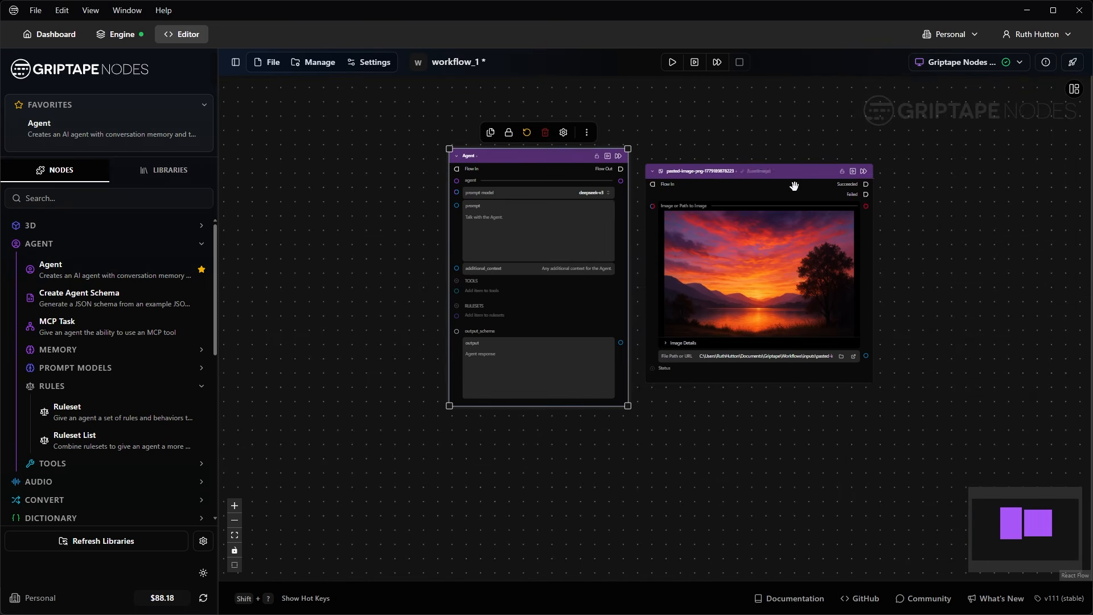
pyautogui.click(769, 463)
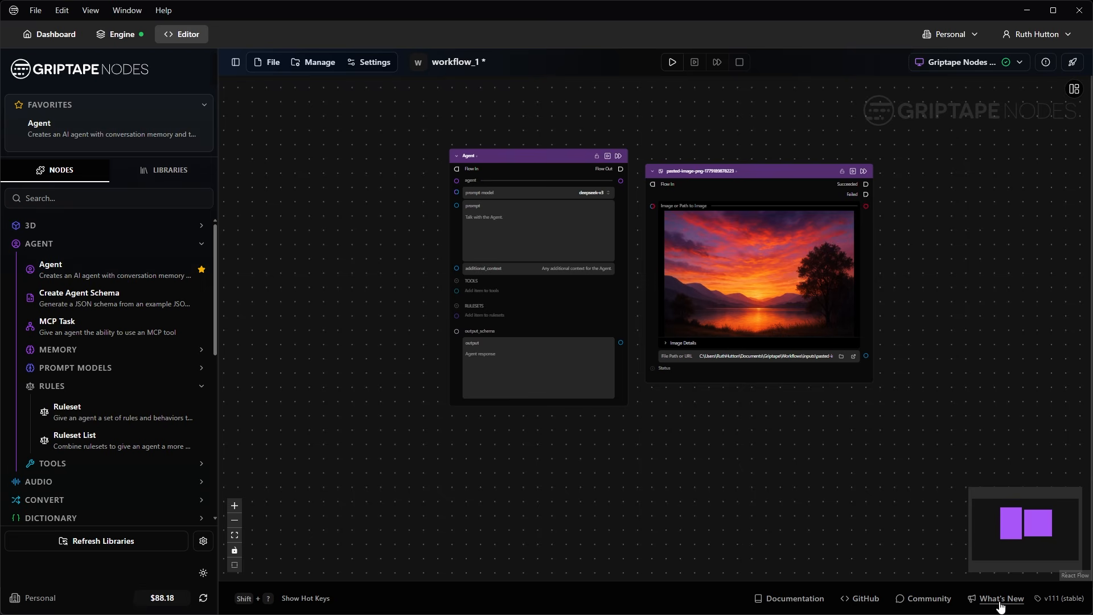
# - Review the list of keyboard shortcuts and close it
pyautogui.click(287, 606)
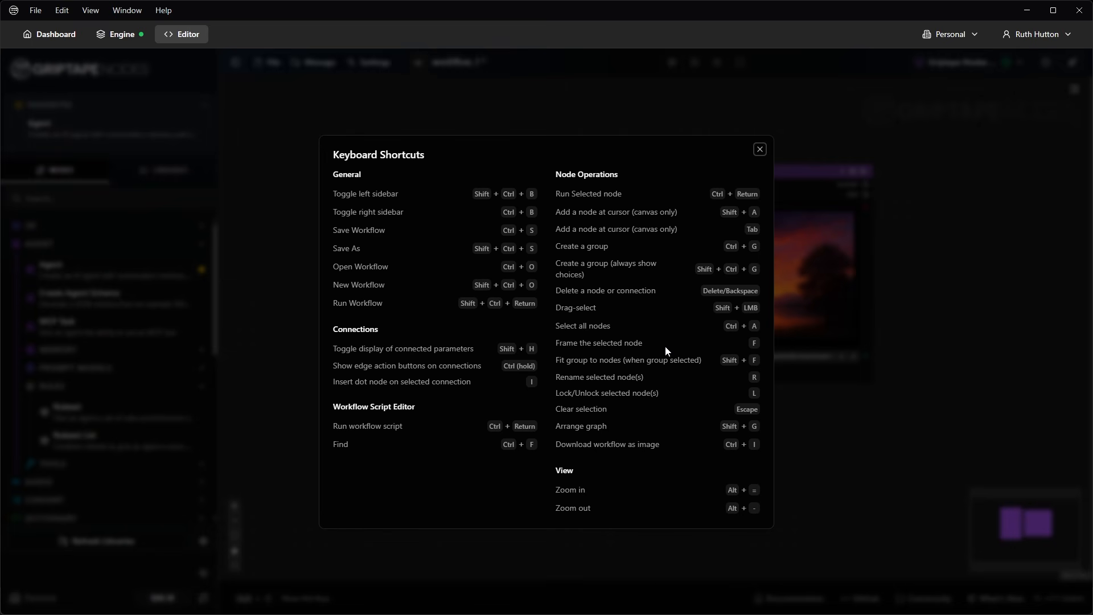
pyautogui.click(761, 149)
# - Review the workflow's File, Manage and Settings options, including the list of settings categories
pyautogui.click(272, 62)
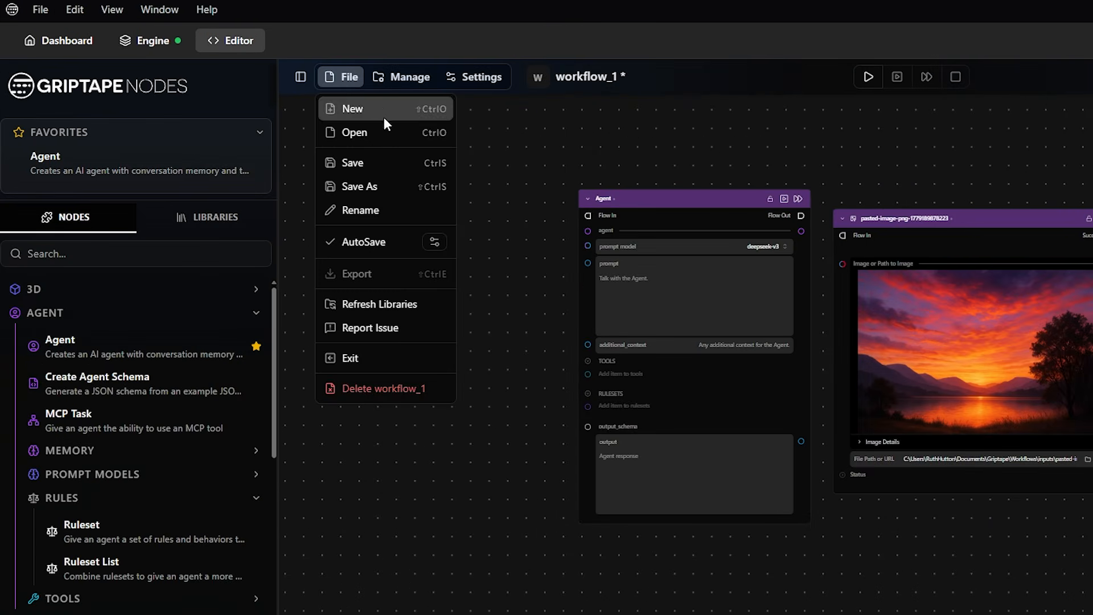
pyautogui.click(414, 78)
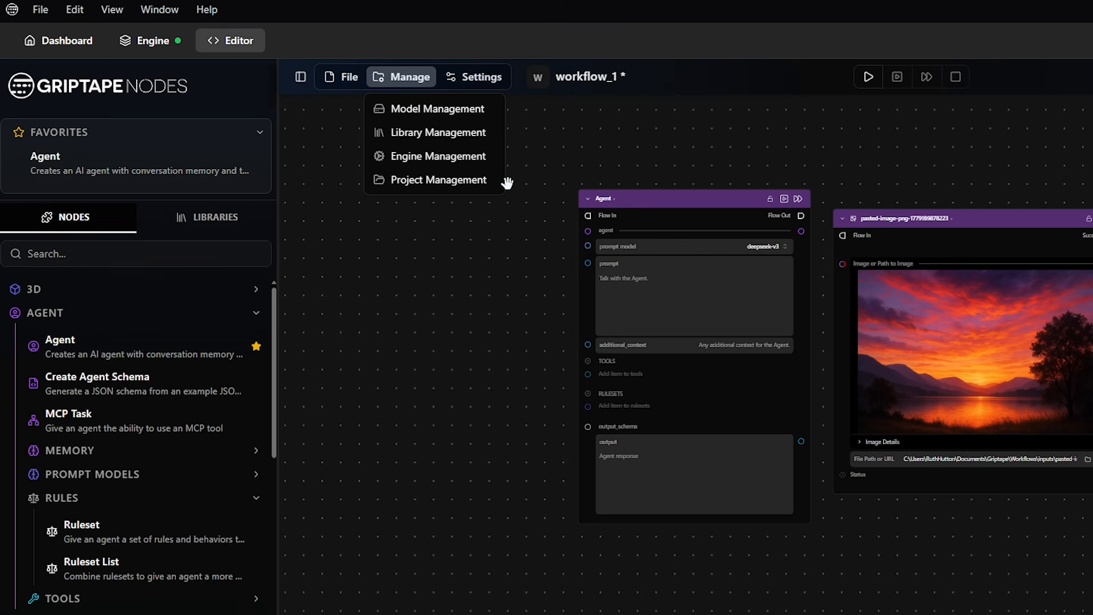
pyautogui.click(502, 86)
pyautogui.moveTo(524, 111)
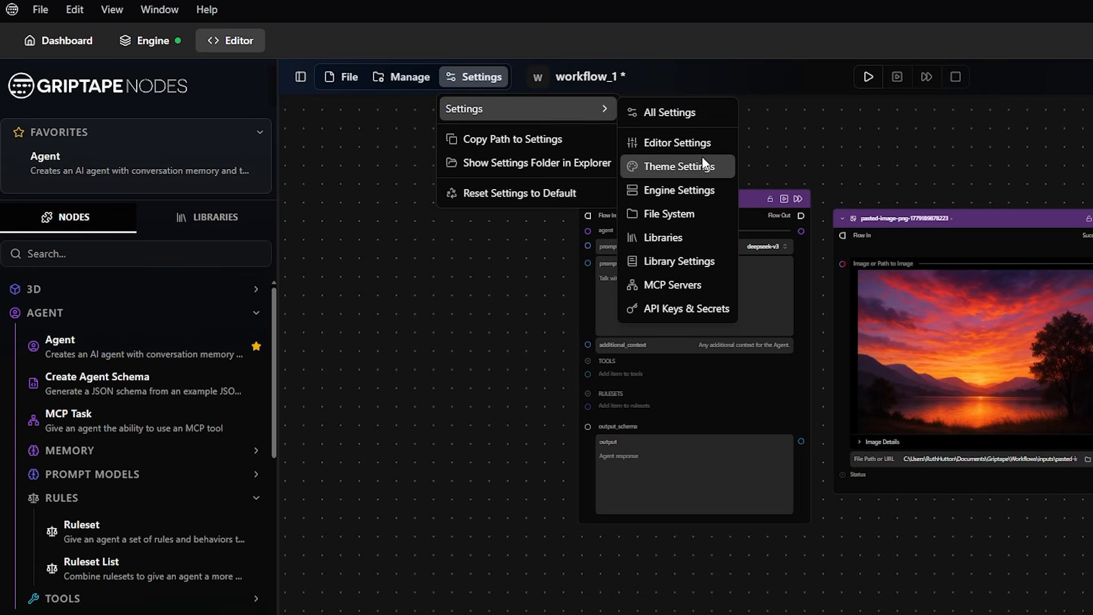
pyautogui.click(700, 86)
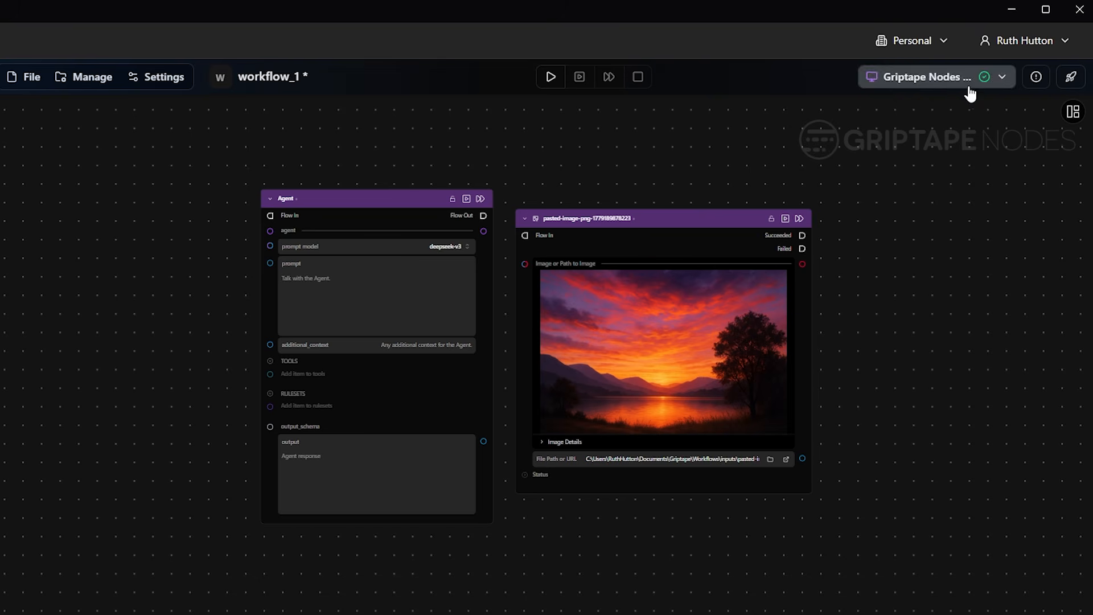
# - Review the connected engine's details, the error history and the Publish Workflow options
pyautogui.click(1002, 83)
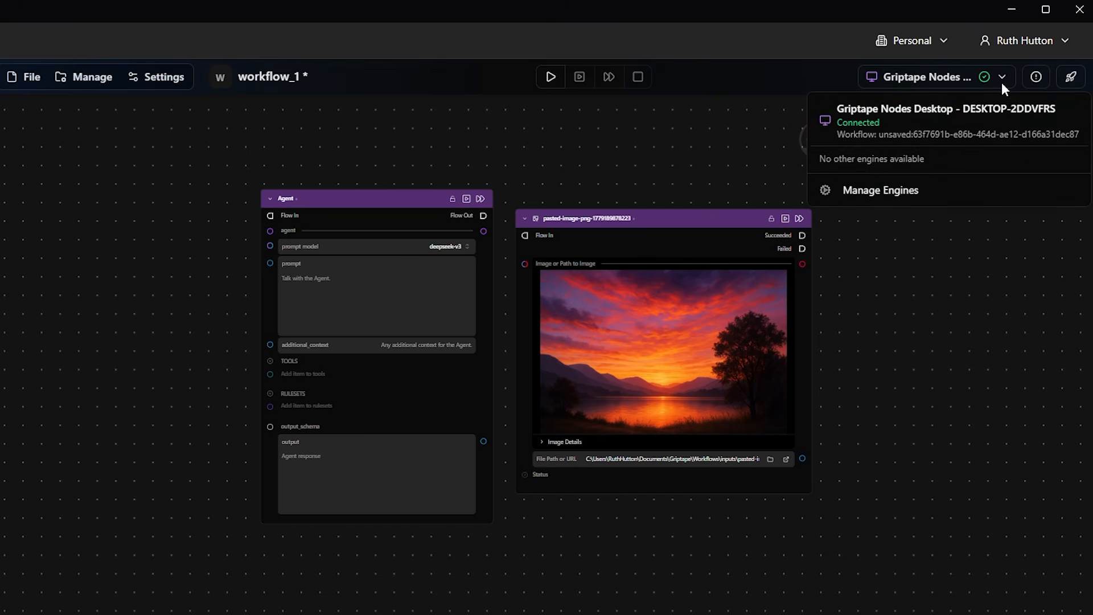
pyautogui.click(1047, 81)
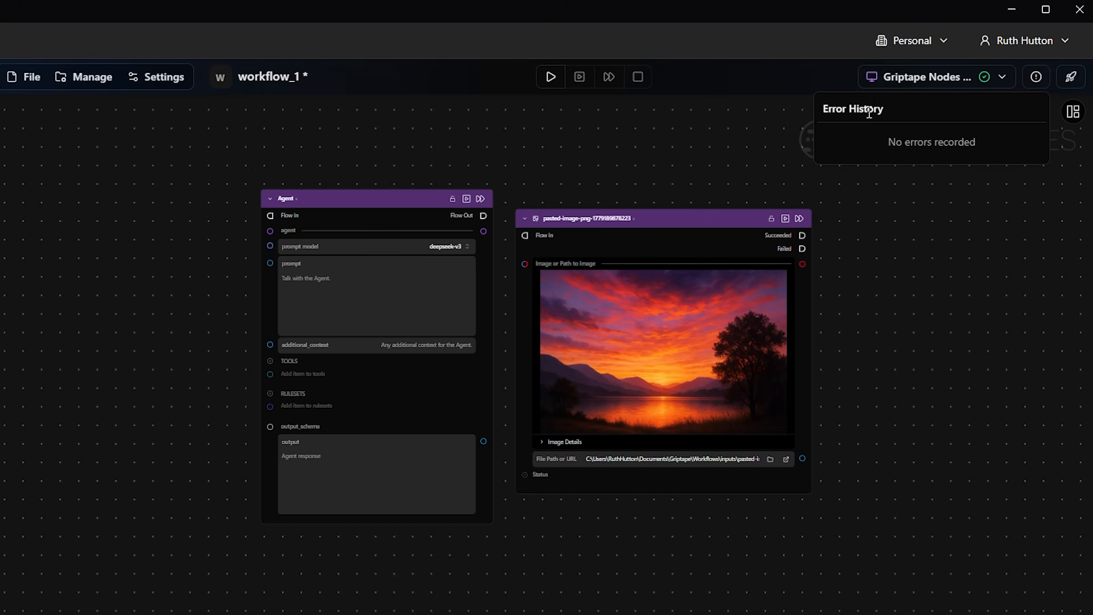
pyautogui.click(1073, 79)
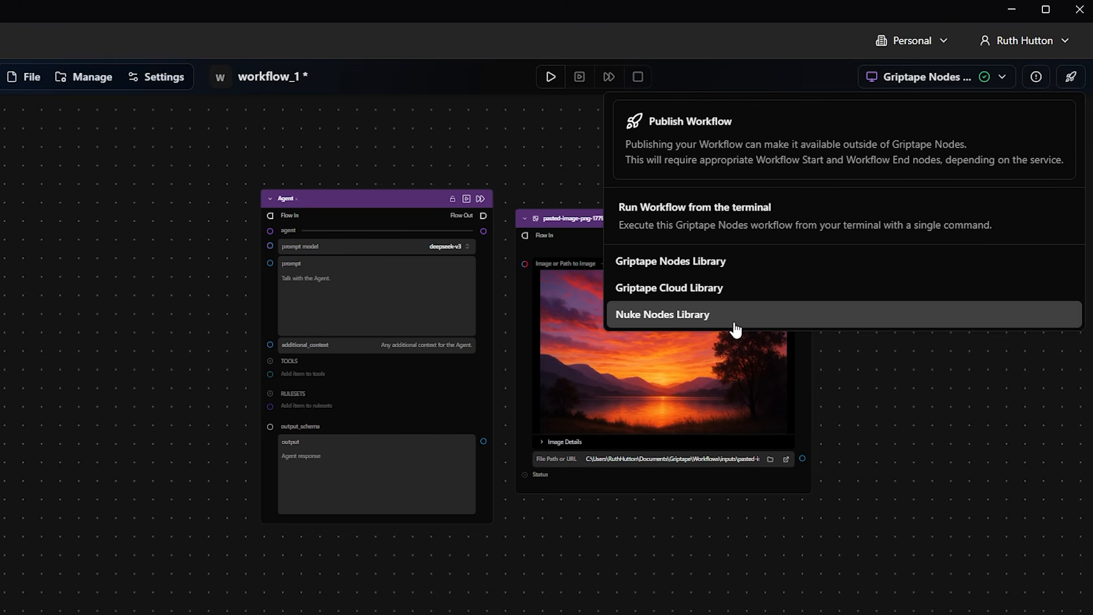
pyautogui.click(853, 357)
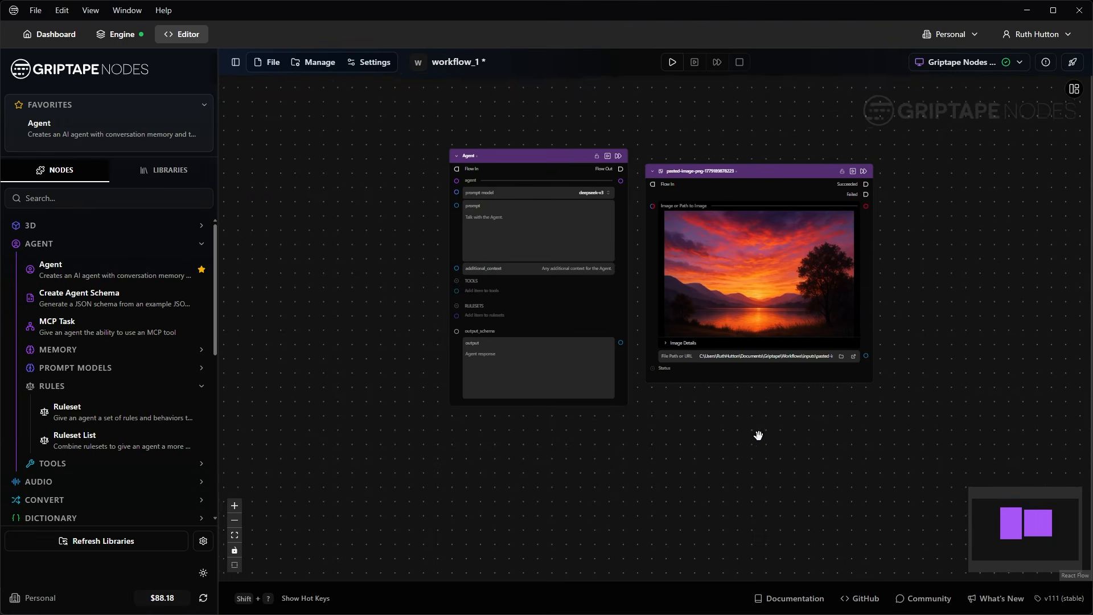
# - Select both the Agent node and the image node and delete them from the canvas
pyautogui.moveTo(759, 436); pyautogui.dragTo(725, 408)
pyautogui.scroll(-1, 725, 407)
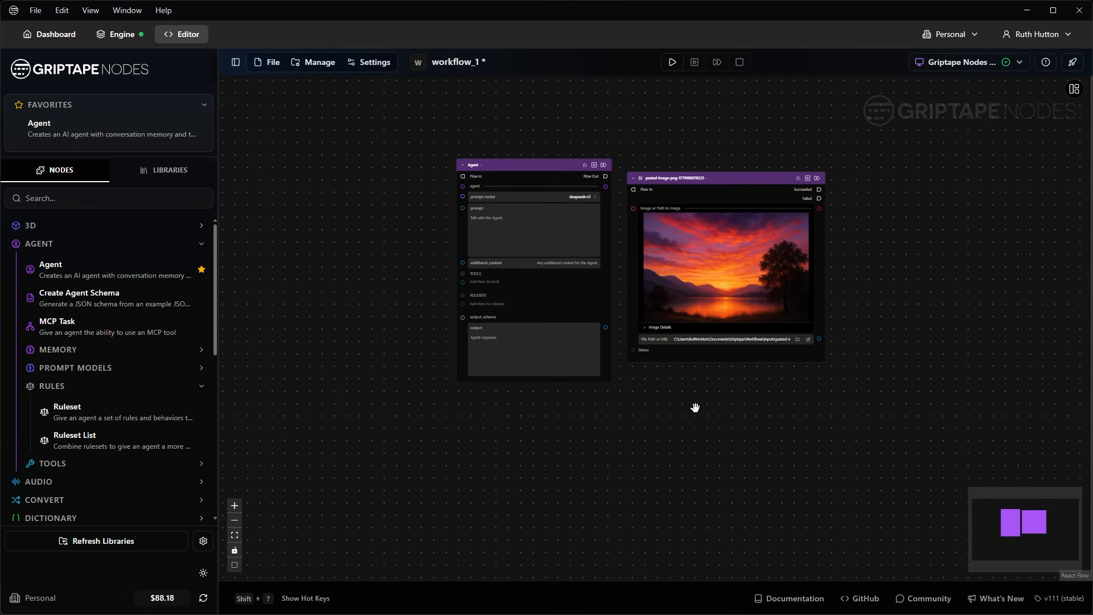
pyautogui.moveTo(561, 426); pyautogui.dragTo(704, 340)
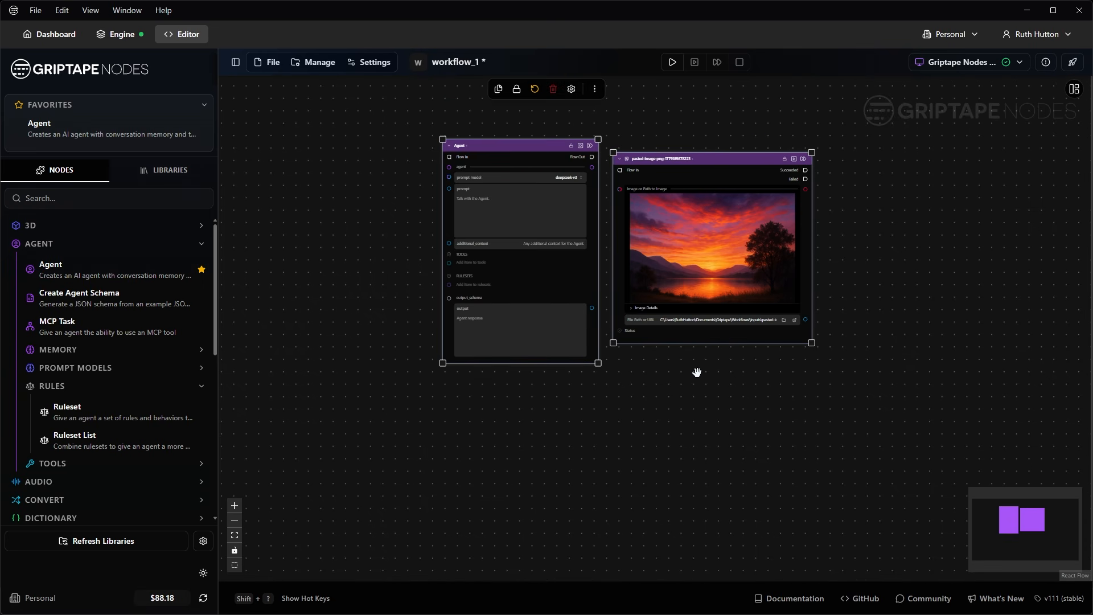
pyautogui.press('Delete')
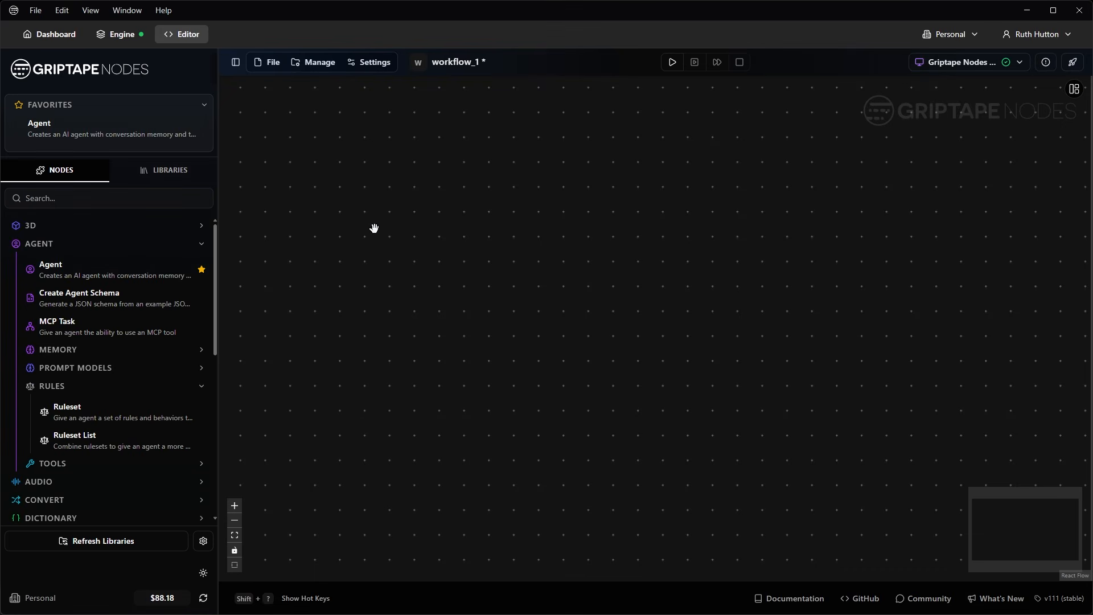
# - Add an Agent node from the node library to the empty canvas
pyautogui.moveTo(115, 276); pyautogui.dragTo(524, 111)
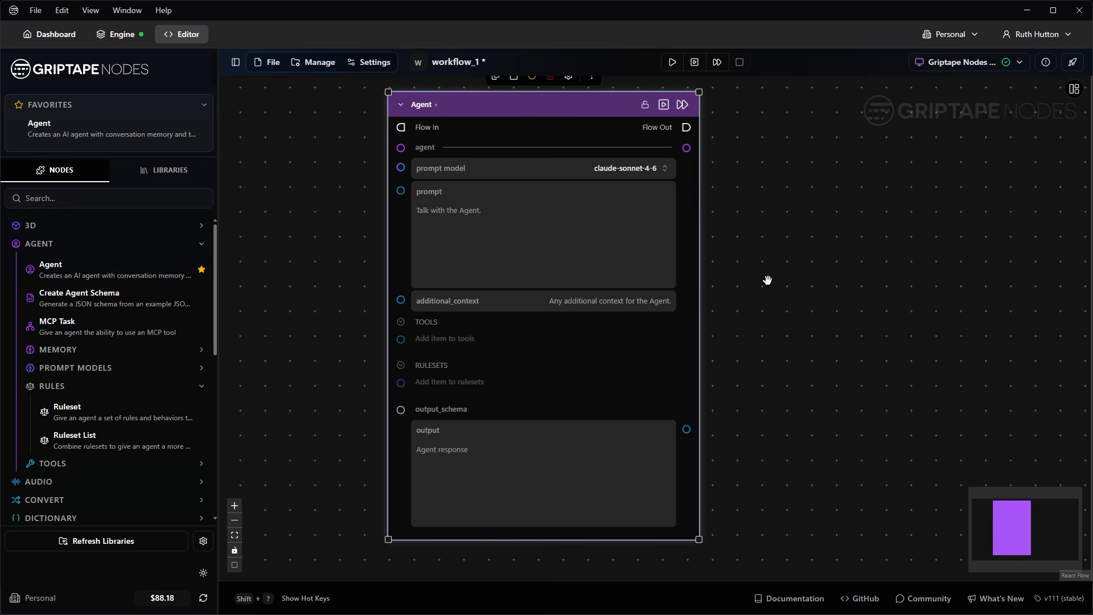
pyautogui.scroll(-1, 768, 281)
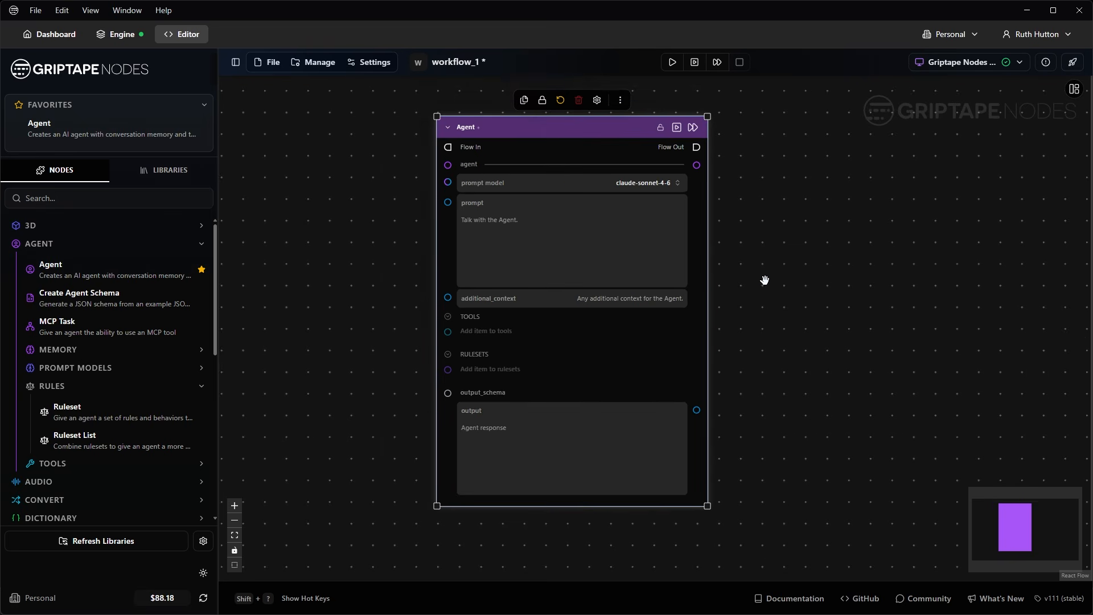
pyautogui.moveTo(767, 281); pyautogui.dragTo(678, 276)
pyautogui.moveTo(503, 125); pyautogui.dragTo(491, 133)
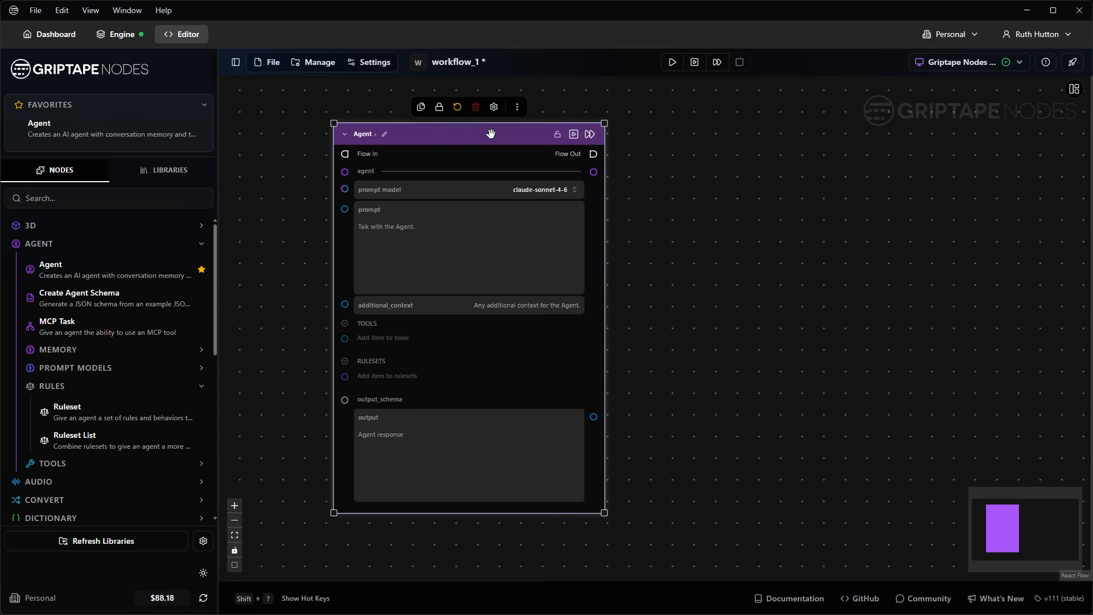
# - Paste a copy of the Agent node, place it beside the original and slightly enlarge it
pyautogui.hotkey('ctrl', 'v')
pyautogui.moveTo(885, 182); pyautogui.dragTo(746, 135)
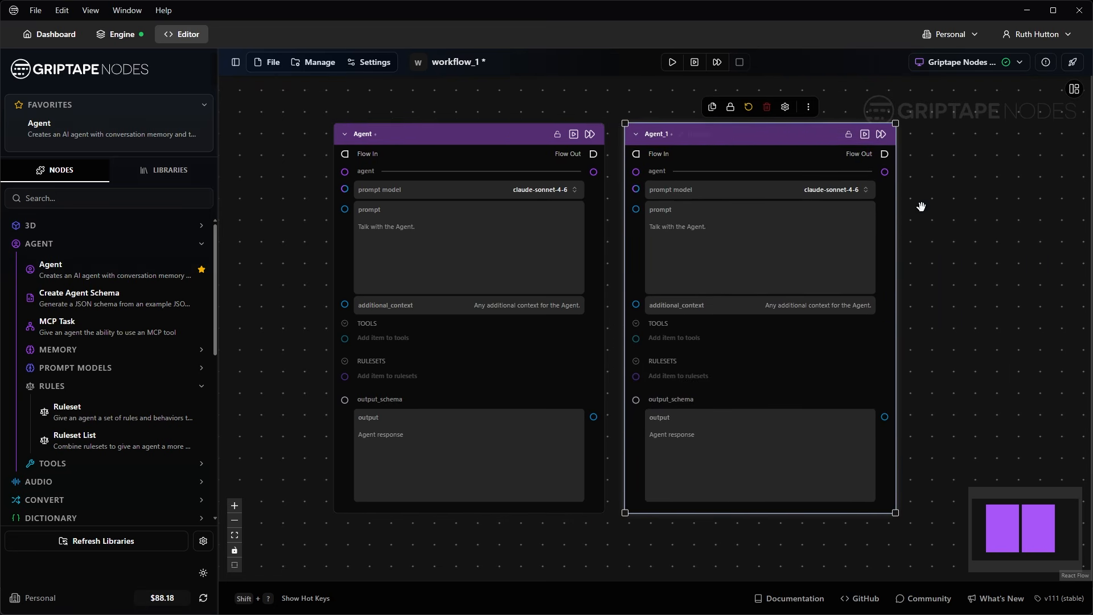
pyautogui.moveTo(921, 206); pyautogui.dragTo(844, 187)
pyautogui.moveTo(819, 495)
pyautogui.mouseDown()
pyautogui.moveTo(820, 447)
pyautogui.moveTo(781, 454)
pyautogui.moveTo(900, 457)
pyautogui.moveTo(839, 497)
pyautogui.mouseUp()
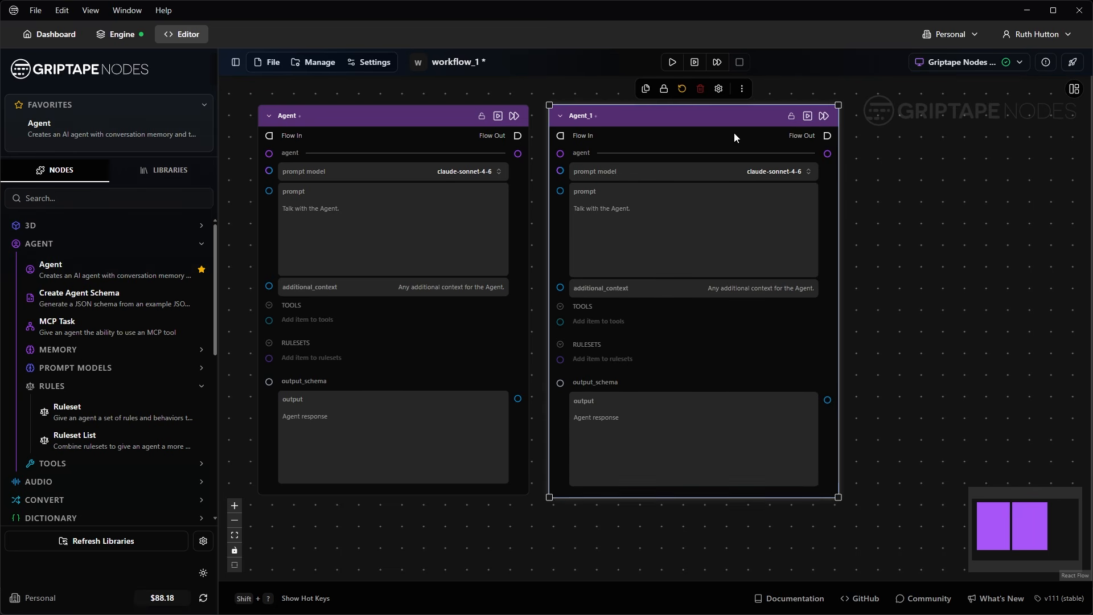
# - Delete the duplicate Agent node
pyautogui.click(886, 156)
pyautogui.click(704, 105)
pyautogui.press('Delete')
pyautogui.moveTo(628, 252); pyautogui.dragTo(767, 275)
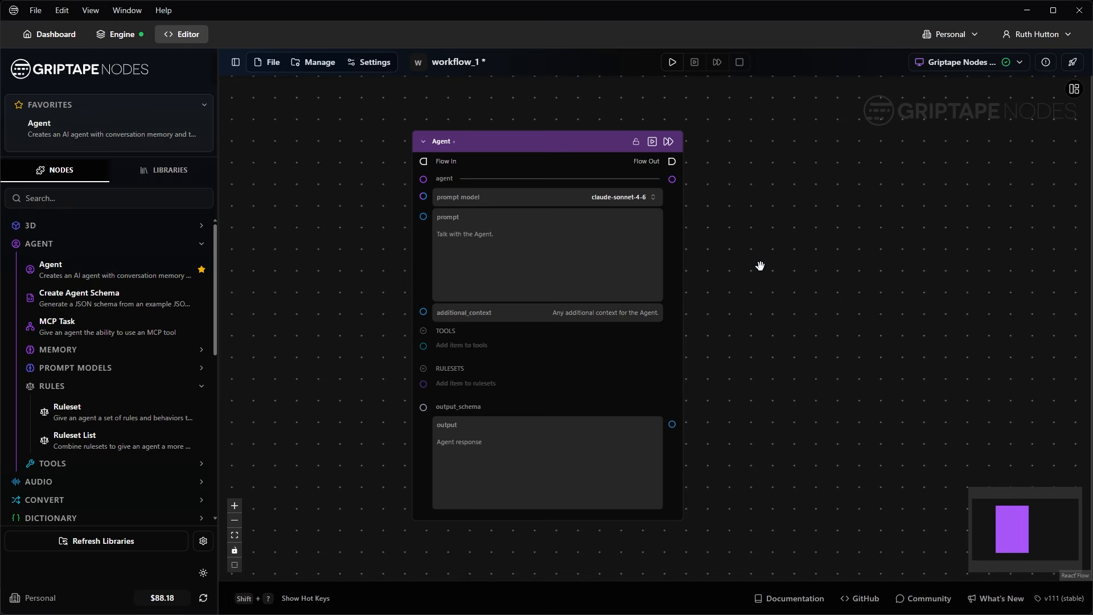
# - Enter "you are a cinematographer guiding shot composition for a short film" as the Agent node's prompt
pyautogui.scroll(3, 540, 231)
pyautogui.click(559, 249)
pyautogui.write('you are a ')
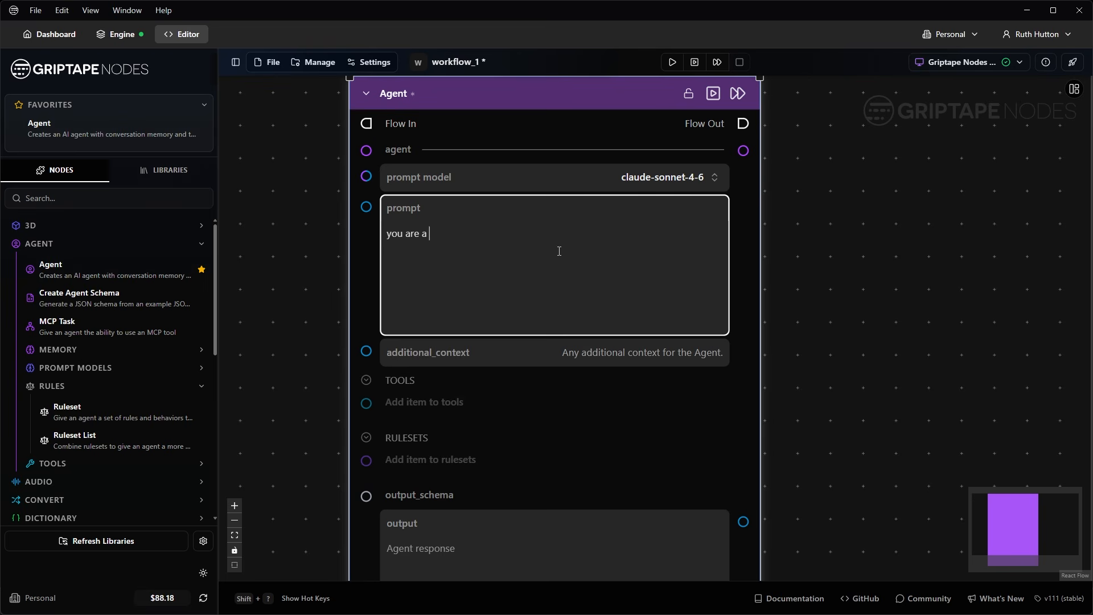
pyautogui.write('cinematographer guiding')
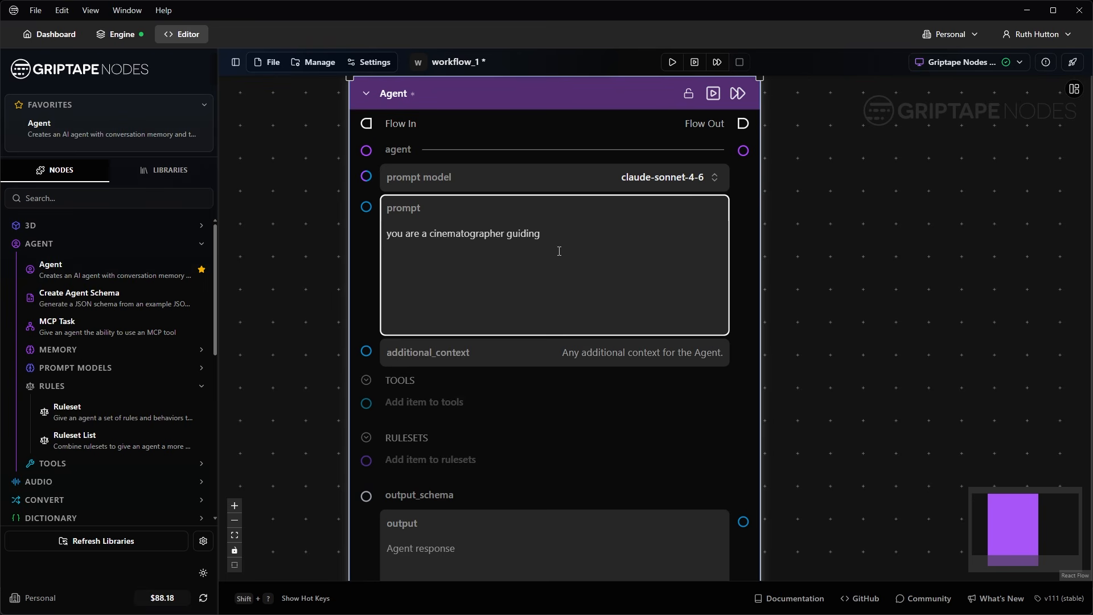
pyautogui.write(' shot composition for a short film')
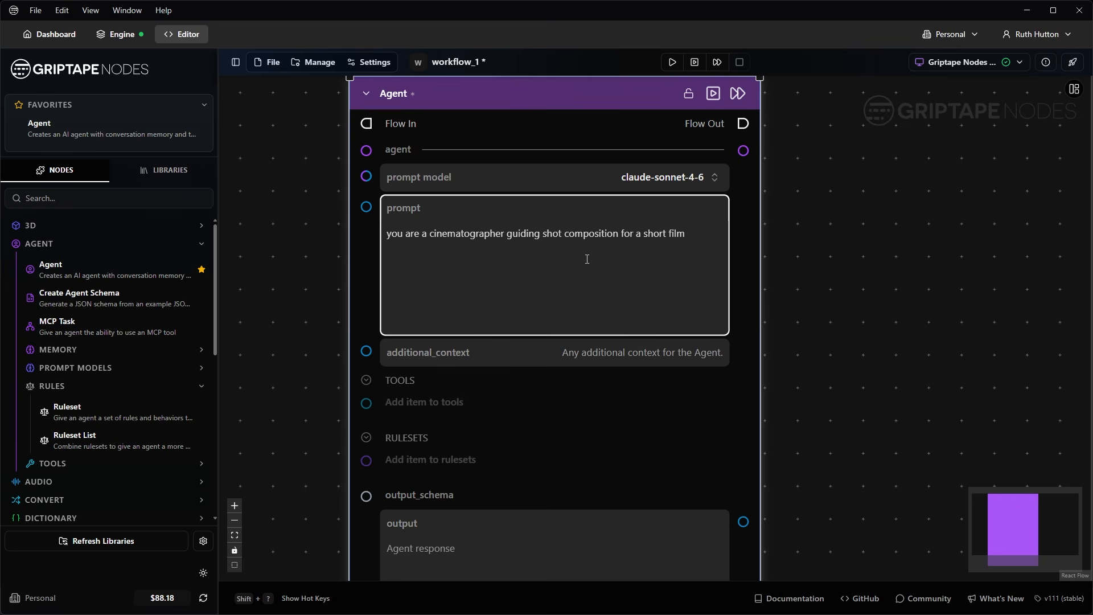
# - Browse the Agent node's available prompt models and keep claude-sonnet-4-6
pyautogui.click(715, 177)
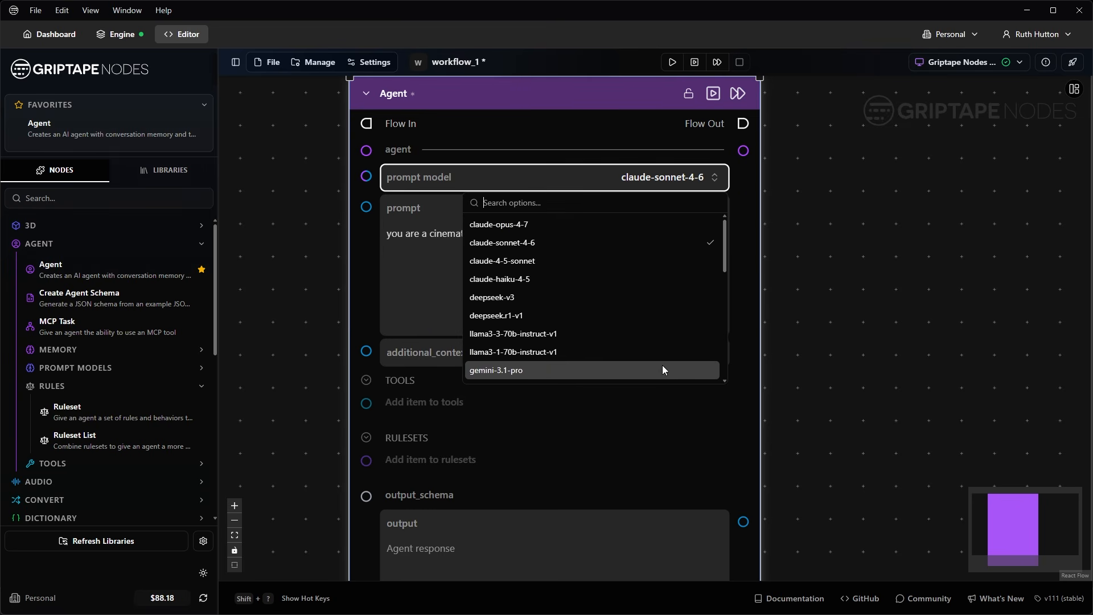
pyautogui.scroll(-3, 654, 258)
pyautogui.scroll(3, 654, 257)
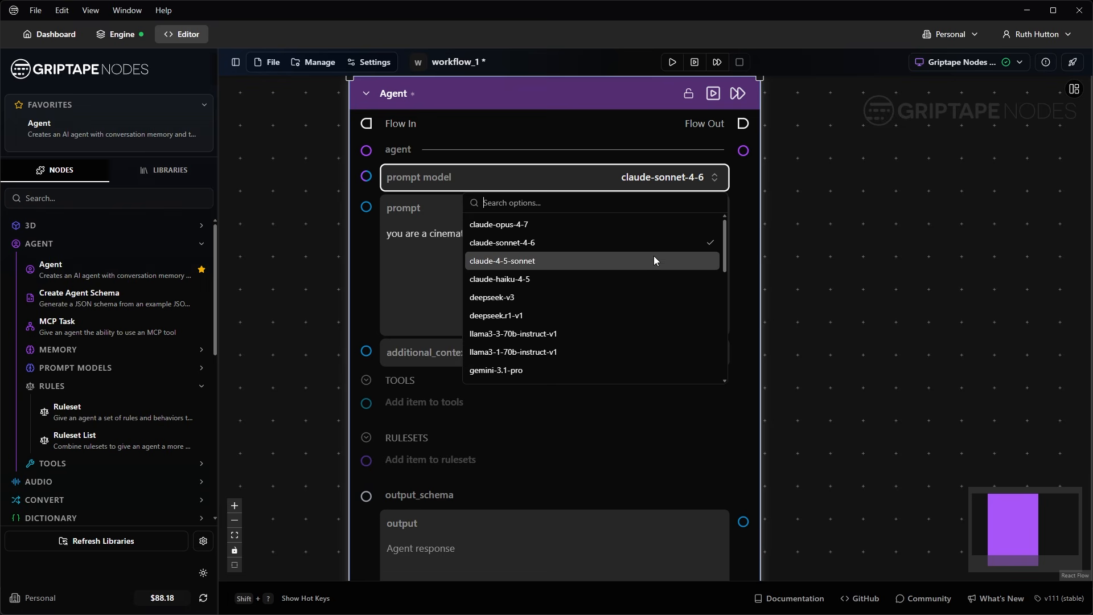
pyautogui.click(718, 179)
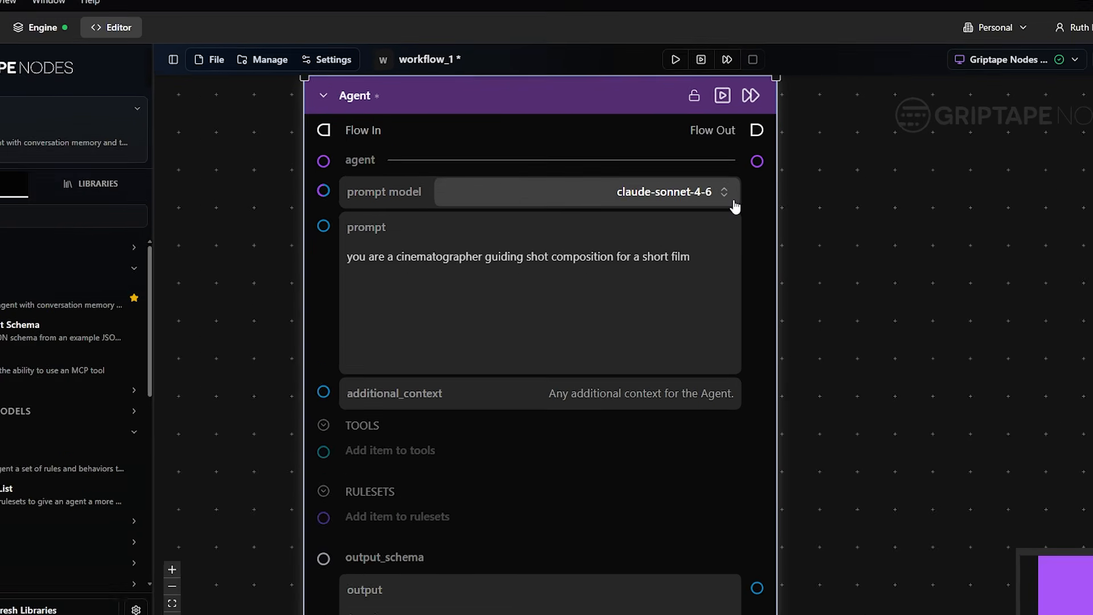
# - Run only the Agent node with its cinematographer prompt
pyautogui.click(724, 96)
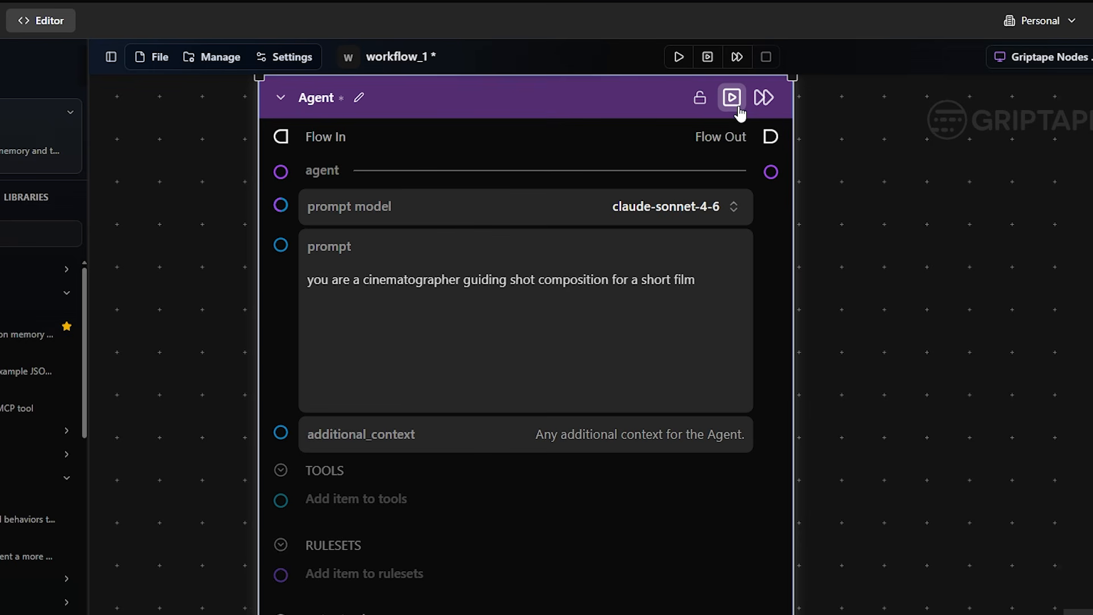
# - Execute the Agent node on its own and read through the full text of its output
pyautogui.click(739, 109)
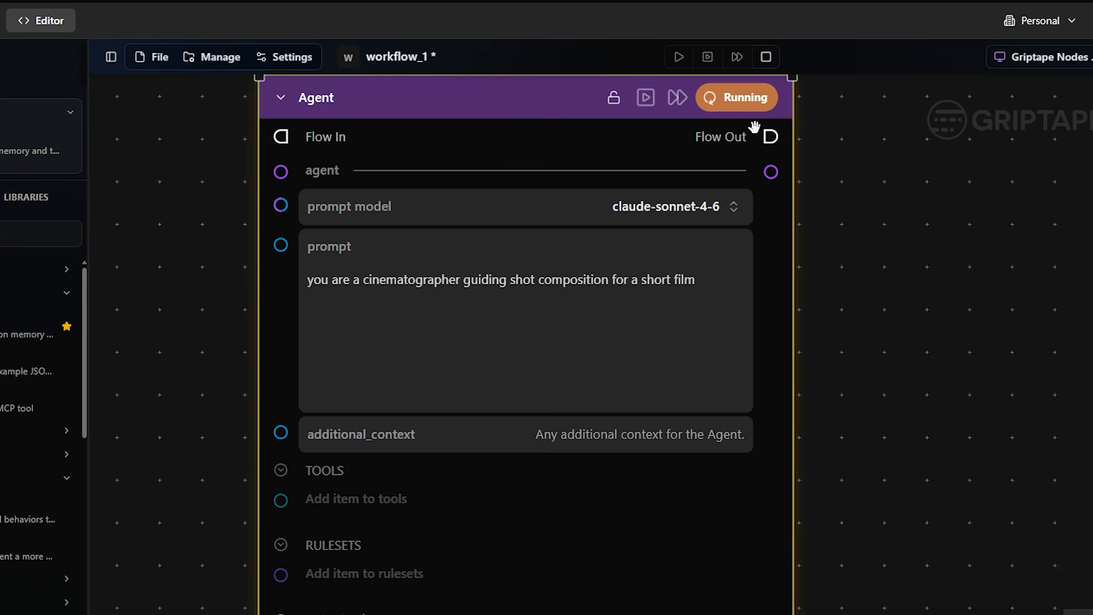
pyautogui.scroll(-1, 769, 396)
pyautogui.moveTo(828, 562); pyautogui.dragTo(820, 440)
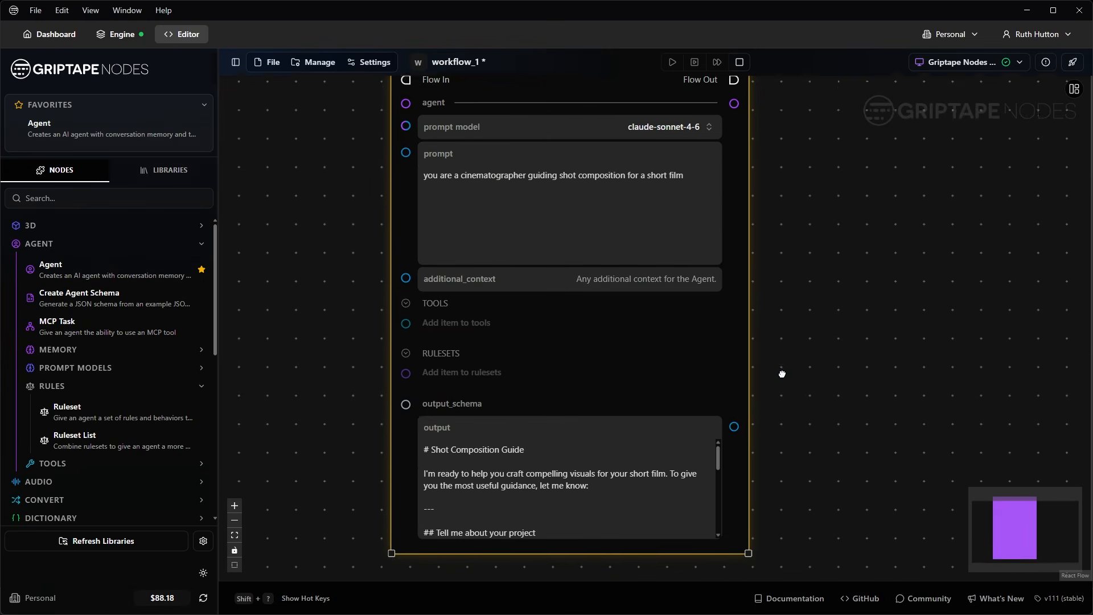
pyautogui.scroll(1, 640, 454)
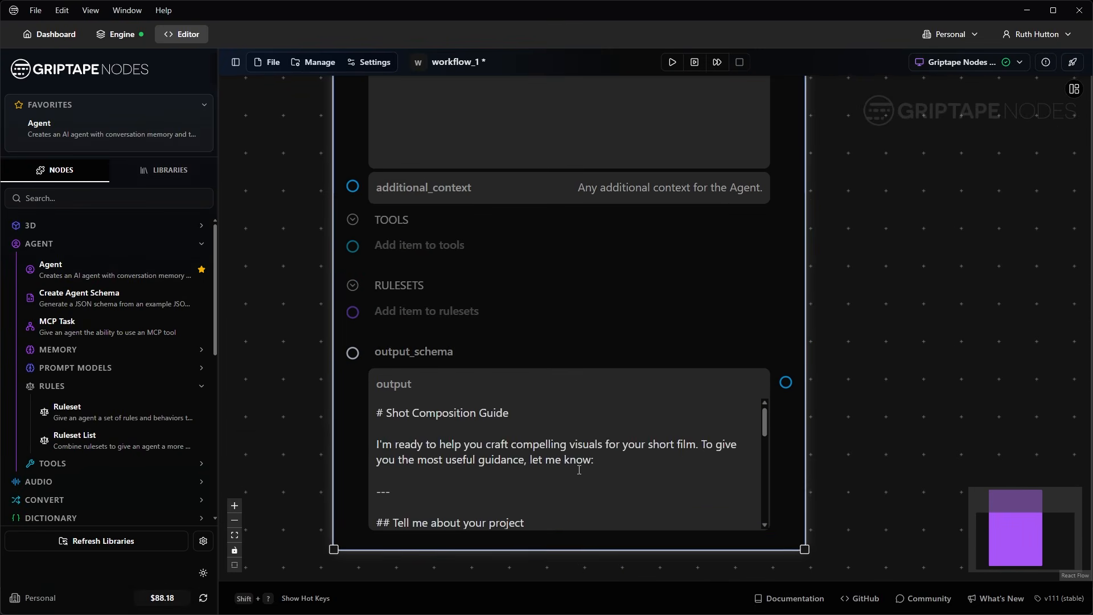
pyautogui.scroll(-3, 633, 458)
pyautogui.scroll(-6, 634, 458)
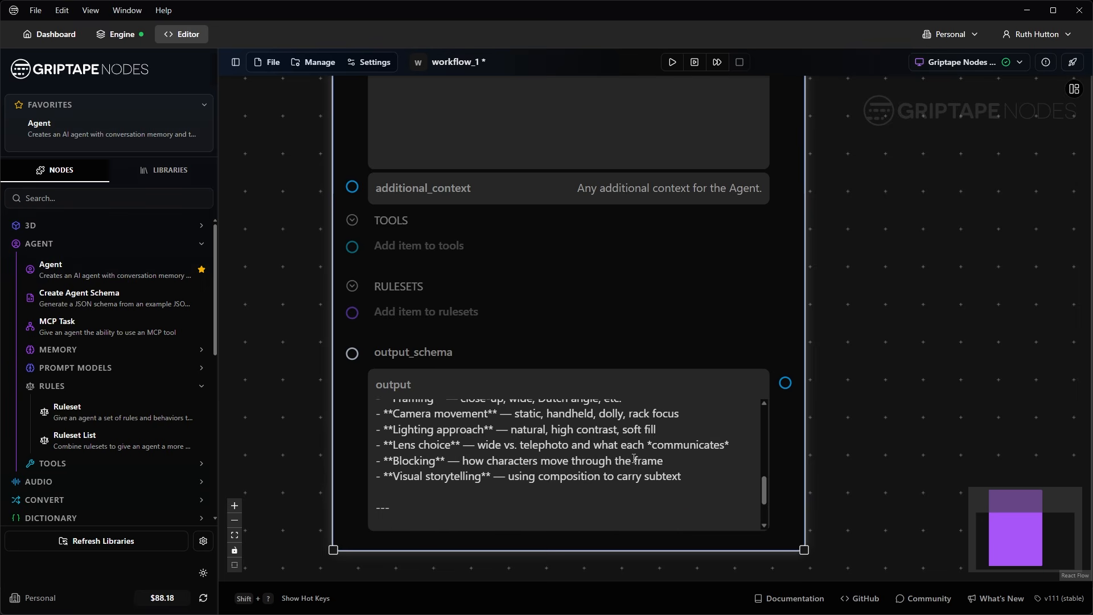
pyautogui.scroll(10, 632, 457)
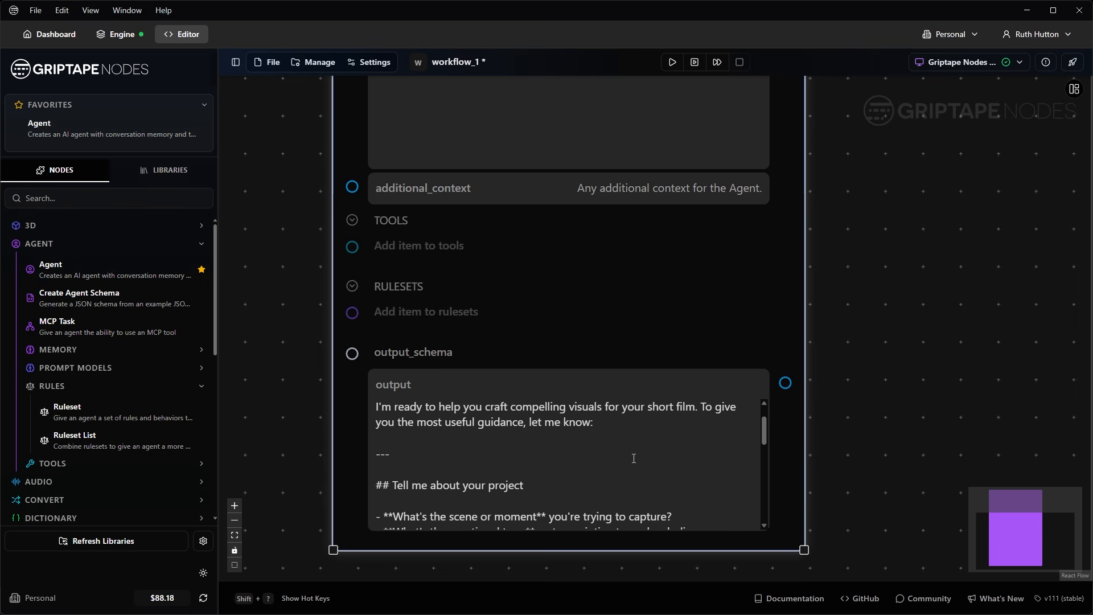
pyautogui.scroll(-2, 698, 420)
pyautogui.scroll(2, 705, 392)
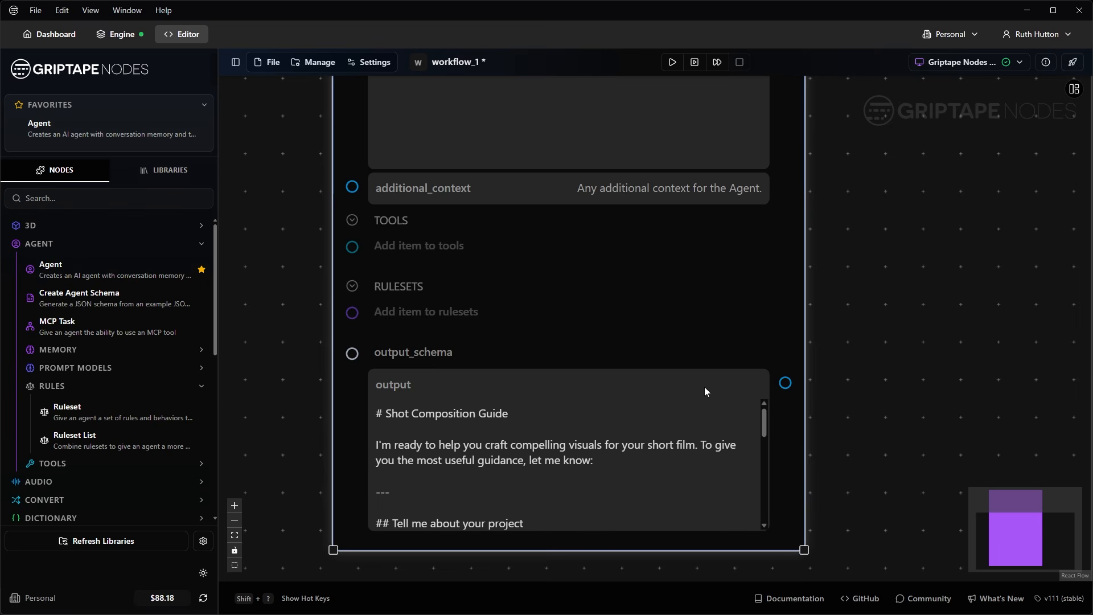
# - Lock the Agent node, try to open its prompt model choice, and unlock the node again
pyautogui.click(879, 221)
pyautogui.scroll(-2, 873, 183)
pyautogui.moveTo(873, 147); pyautogui.dragTo(822, 354)
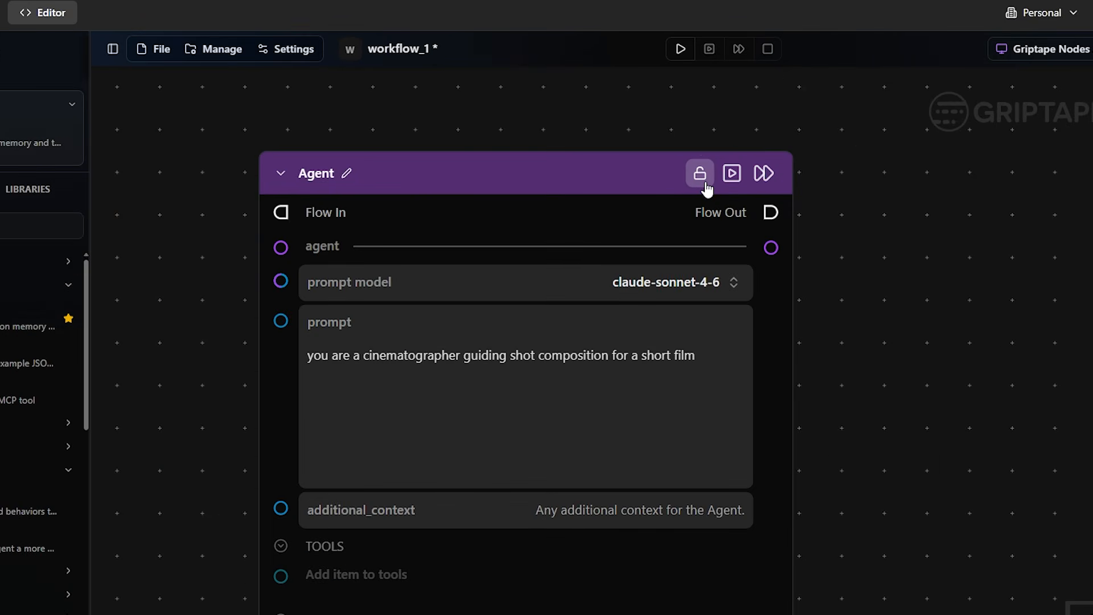
pyautogui.click(704, 183)
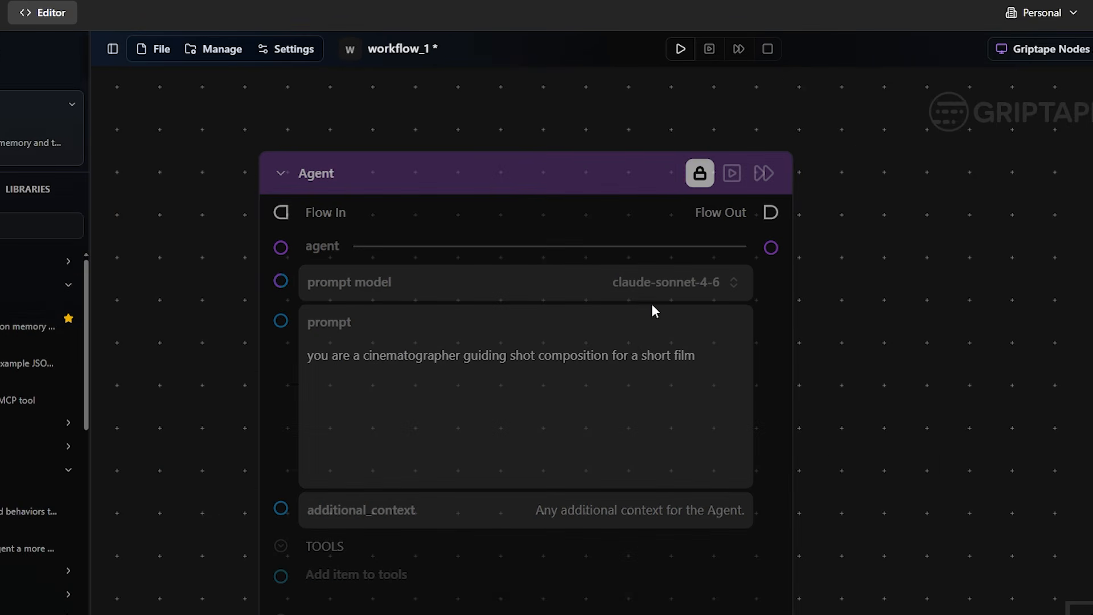
pyautogui.click(664, 278)
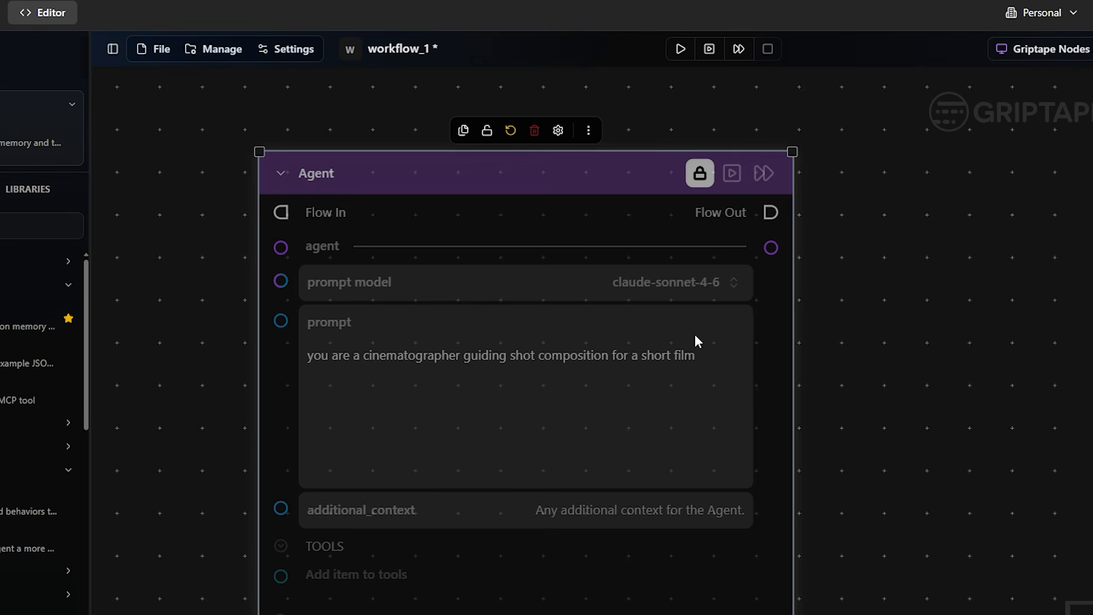
pyautogui.click(700, 173)
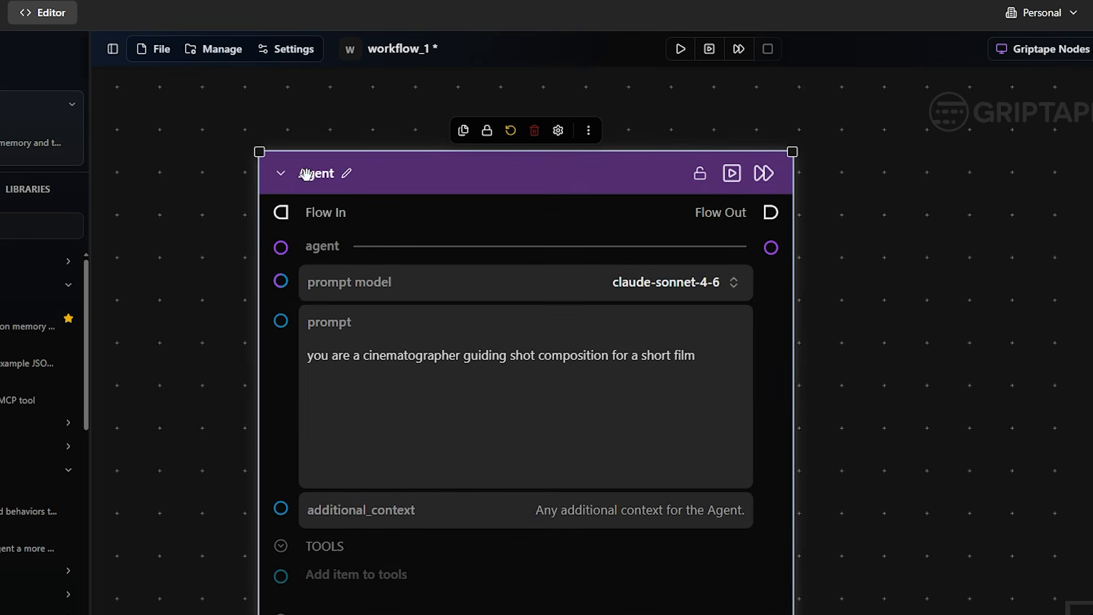
# - Collapse the Agent node, move it to a new spot on the canvas, and expand it again
pyautogui.click(281, 175)
pyautogui.moveTo(384, 171); pyautogui.dragTo(524, 238)
pyautogui.click(421, 246)
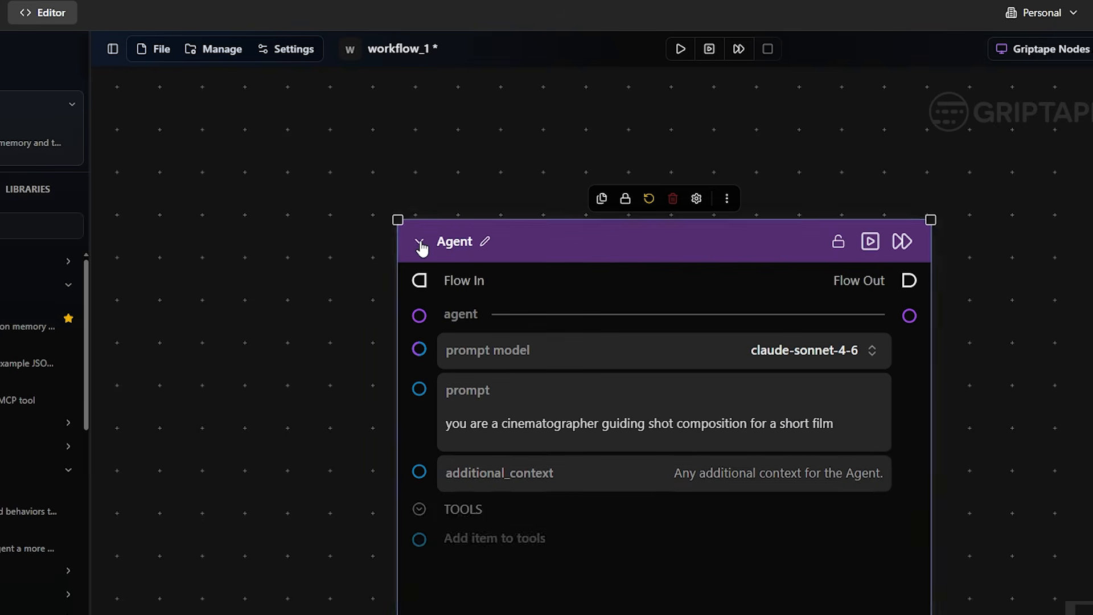
# - Rename the Agent node as "Cinematographer"
pyautogui.click(485, 242)
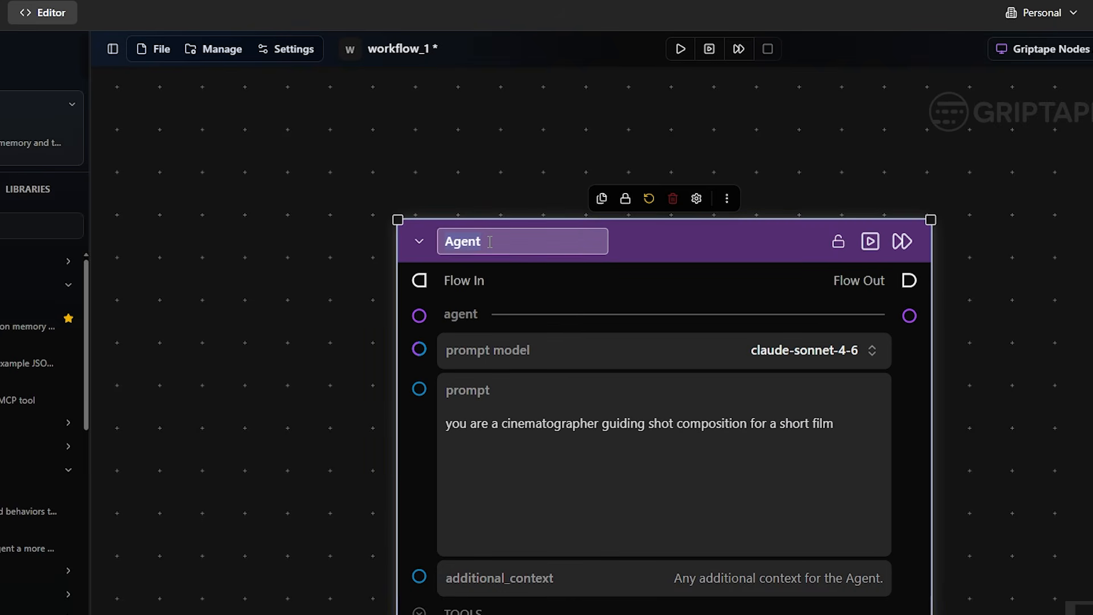
pyautogui.write('Cinematogra')
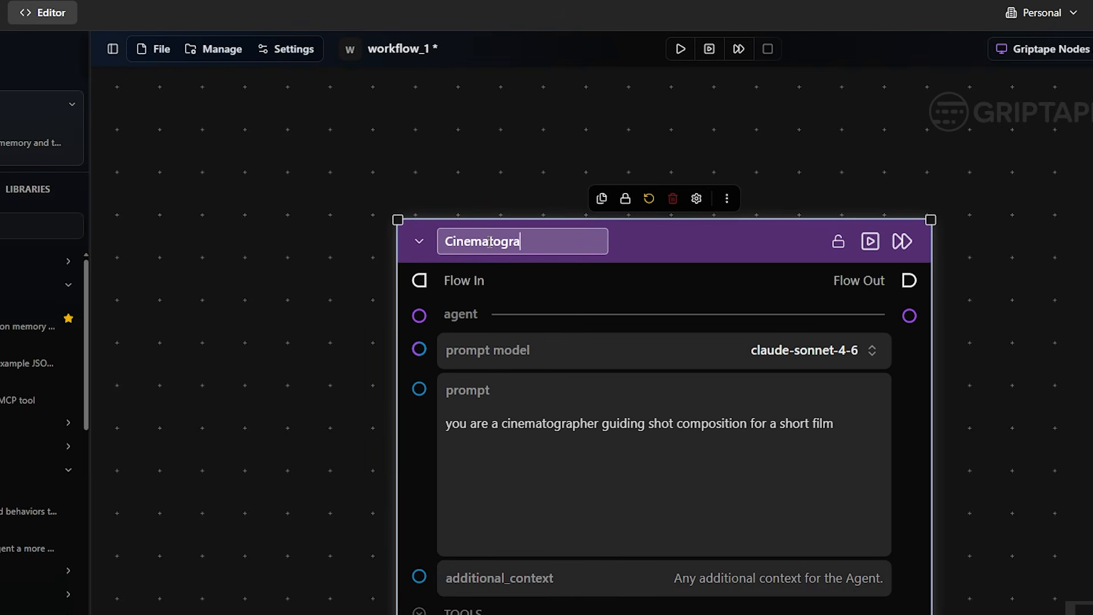
pyautogui.write('pher')
pyautogui.click(845, 153)
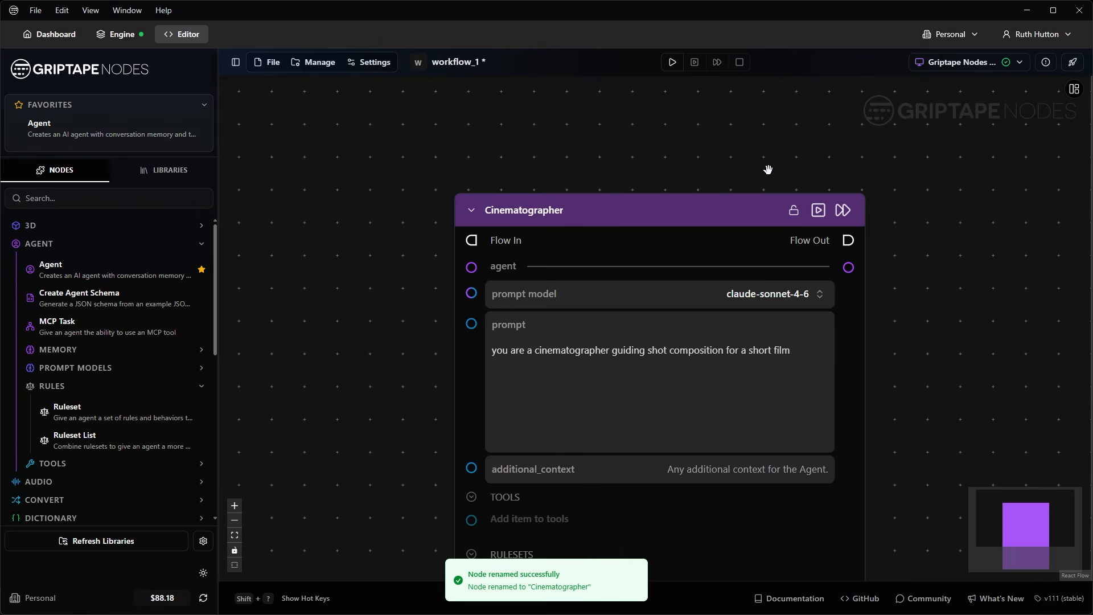
# - Try zooming the canvas in and out and fit the whole Cinematographer node in view
pyautogui.scroll(-1, 769, 169)
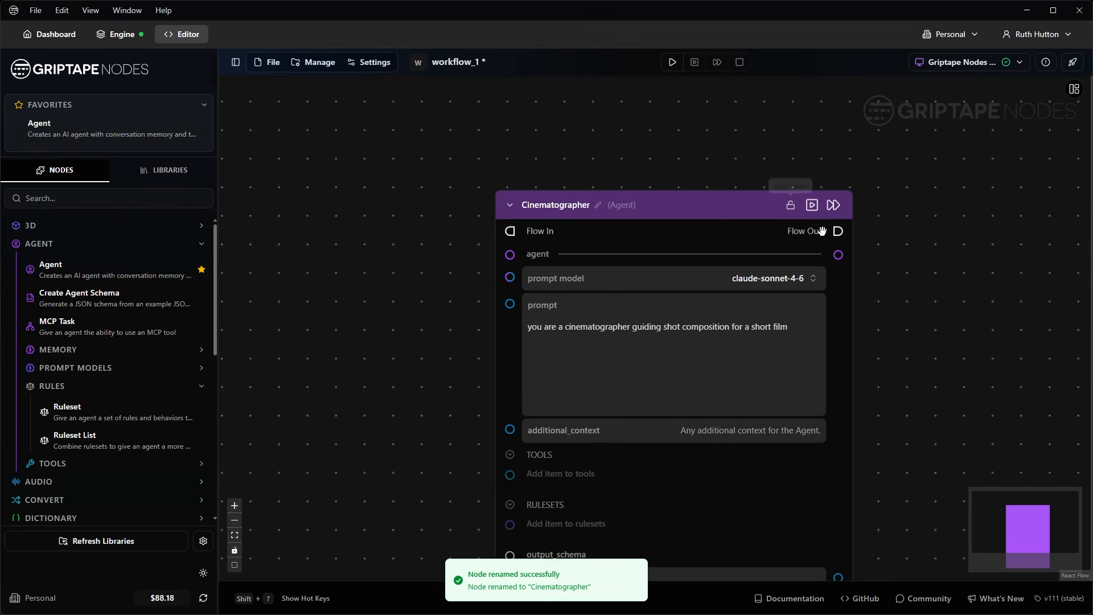
pyautogui.moveTo(916, 354); pyautogui.dragTo(824, 278)
pyautogui.scroll(-1, 825, 277)
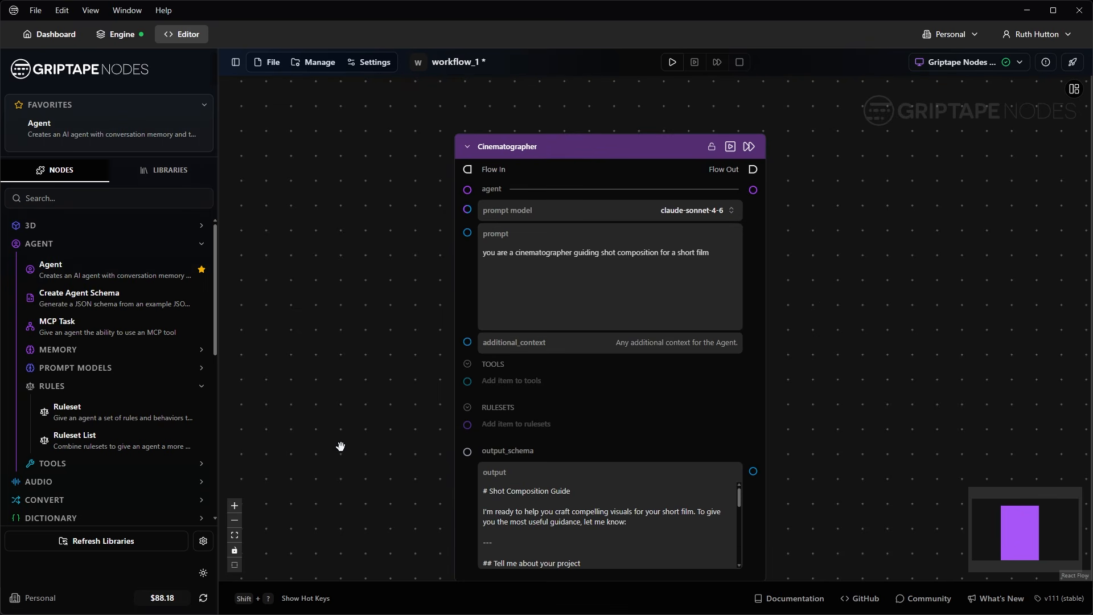
pyautogui.click(234, 505)
pyautogui.click(234, 520)
pyautogui.click(234, 520)
pyautogui.click(236, 535)
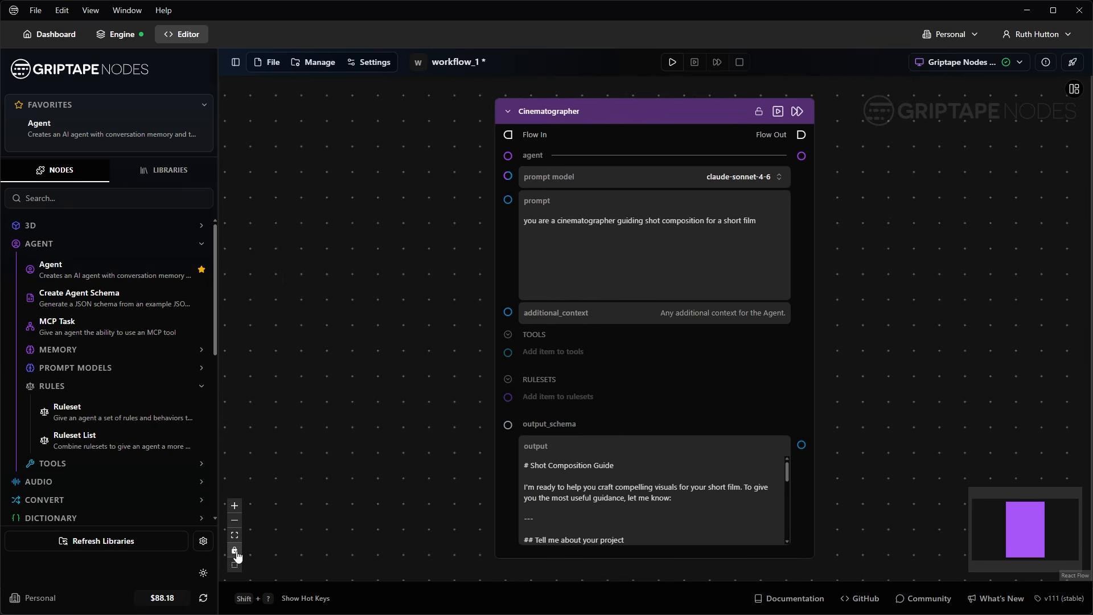
pyautogui.scroll(-5, 649, 126)
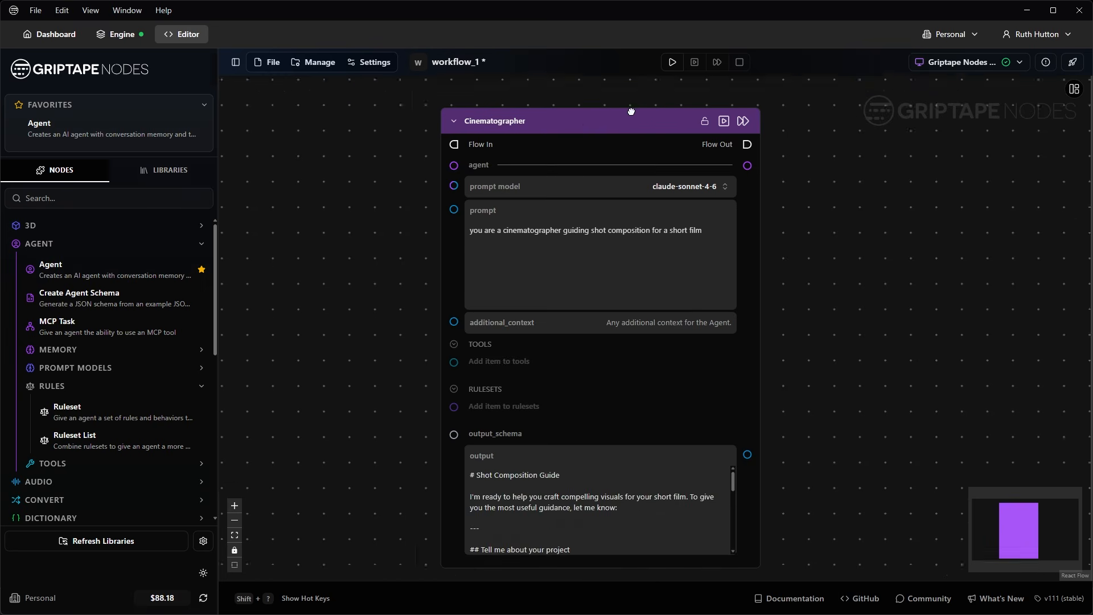
pyautogui.scroll(5, 655, 127)
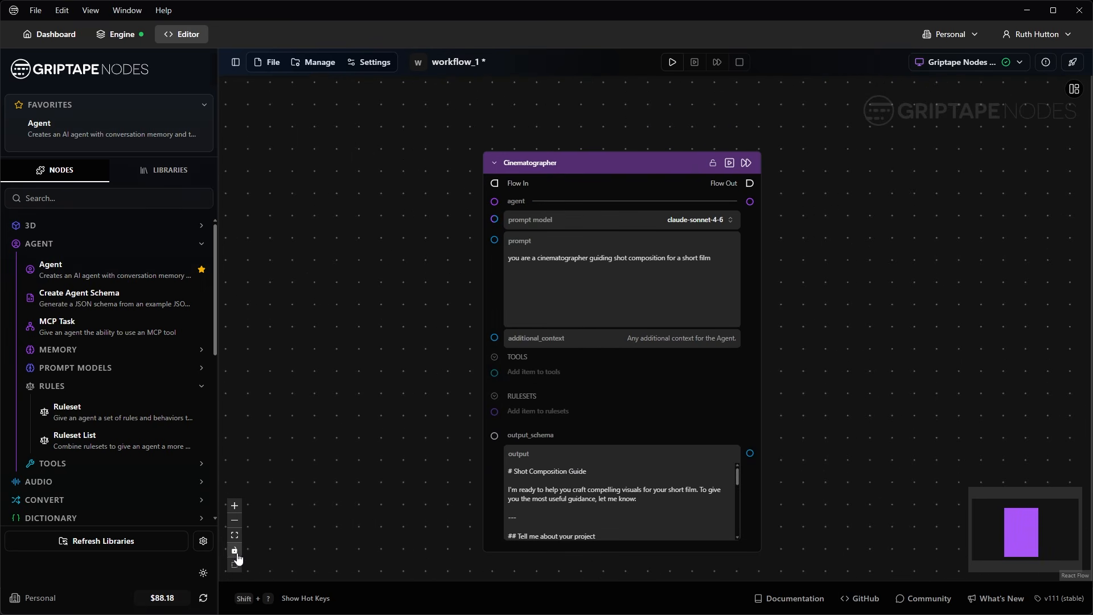
# - Toggle the last canvas view control on and off repeatedly, and move the Cinematographer node up slightly
pyautogui.click(236, 567)
pyautogui.click(236, 566)
pyautogui.click(236, 566)
pyautogui.click(236, 566)
pyautogui.moveTo(654, 161); pyautogui.dragTo(656, 124)
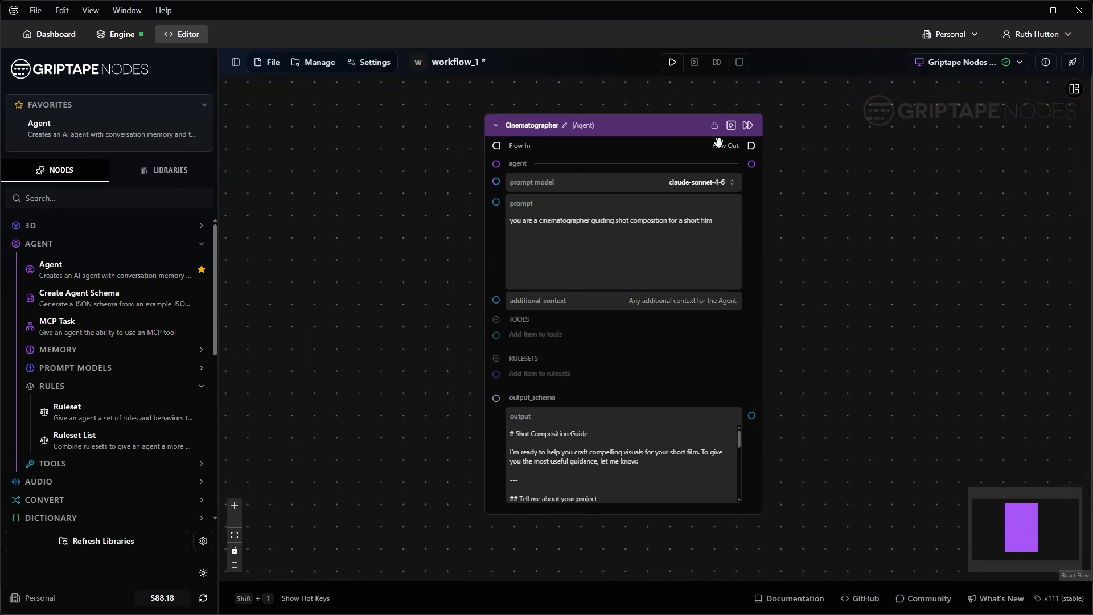
# - Switch to File Explorer, add 20260512_202941.jpg from the image_references folder to the canvas, and place its node below the Cinematographer node
pyautogui.hotkey('alt', 'Tab')
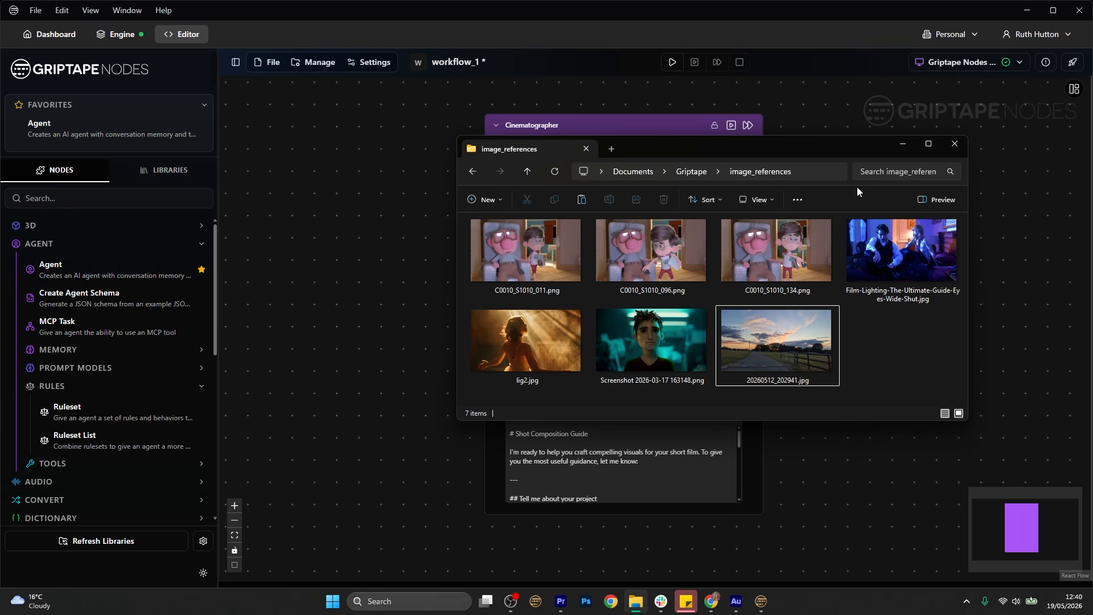
pyautogui.moveTo(787, 340); pyautogui.dragTo(321, 258)
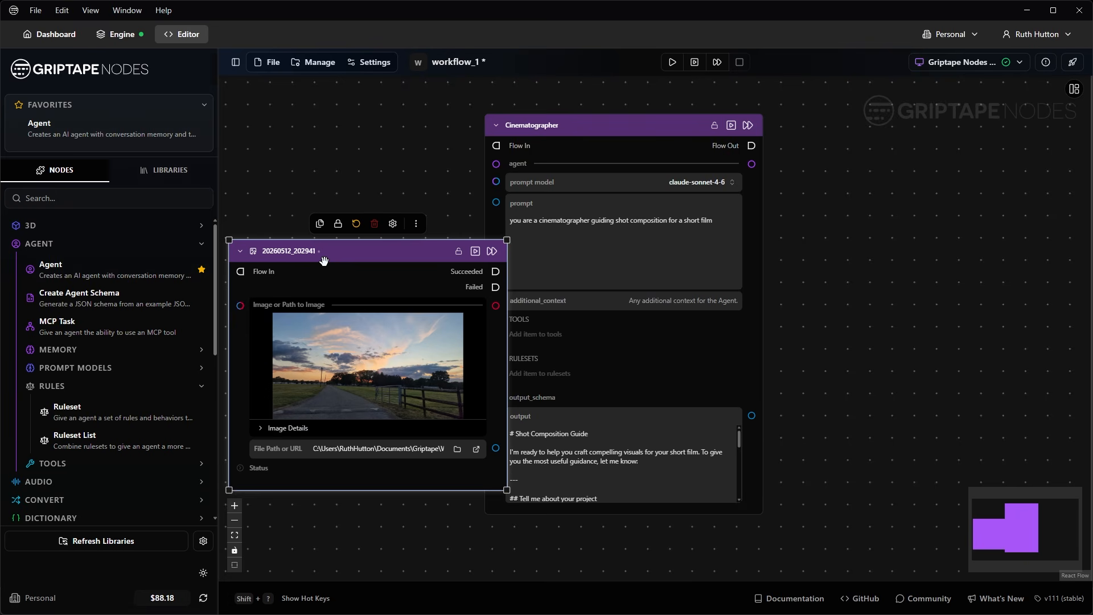
pyautogui.scroll(-3, 324, 261)
pyautogui.moveTo(362, 174); pyautogui.dragTo(491, 136)
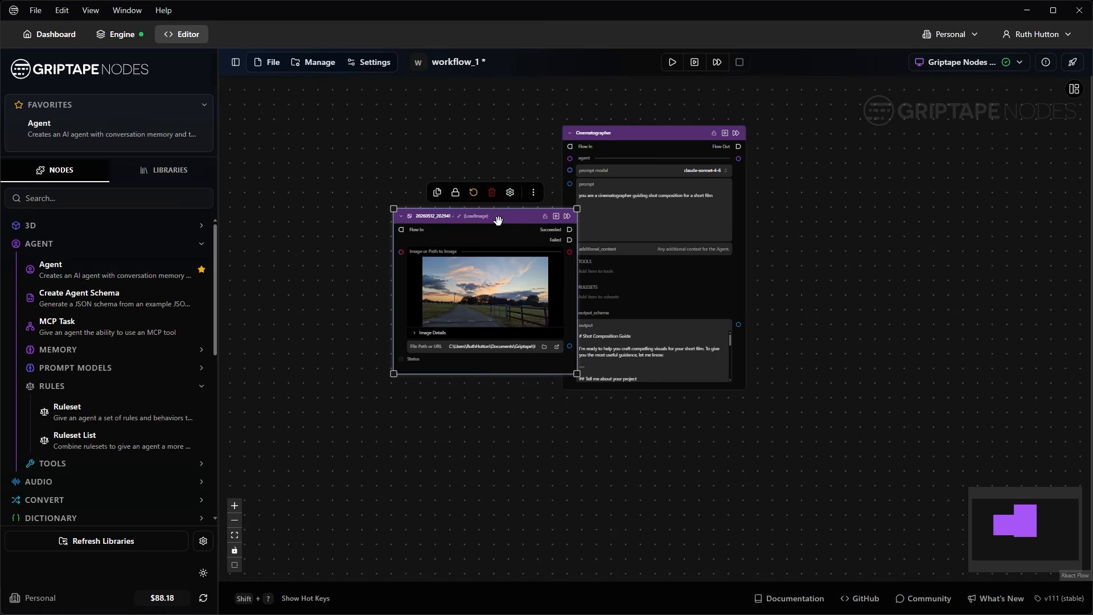
pyautogui.moveTo(499, 220); pyautogui.dragTo(678, 422)
# - Enlarge the 20260512_202941 image node and shift it to the left below the Cinematographer node
pyautogui.moveTo(830, 411); pyautogui.dragTo(712, 226)
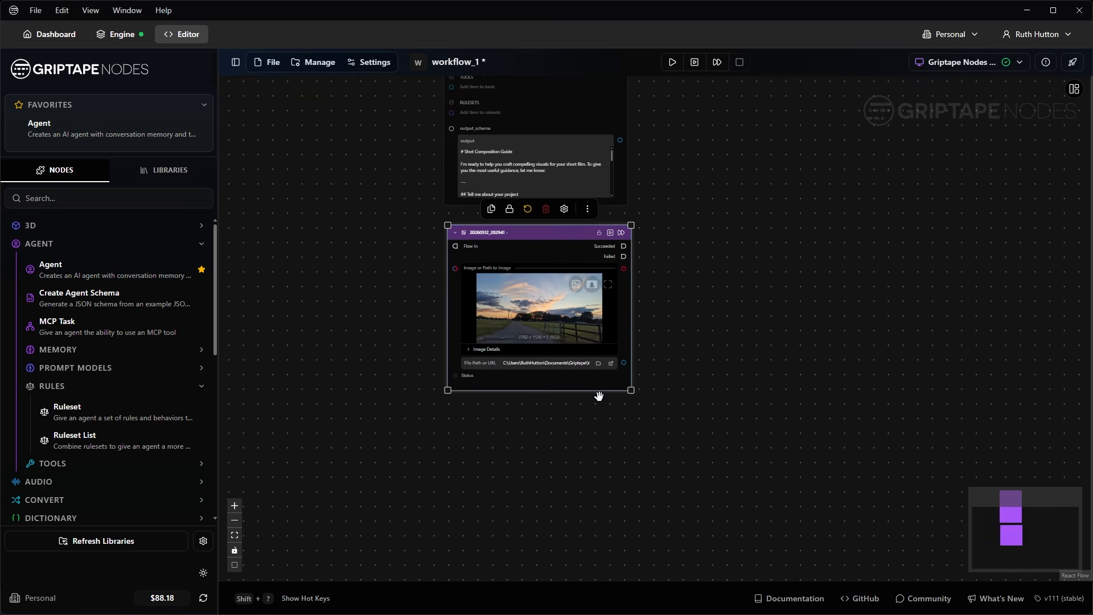
pyautogui.moveTo(631, 390); pyautogui.dragTo(764, 507)
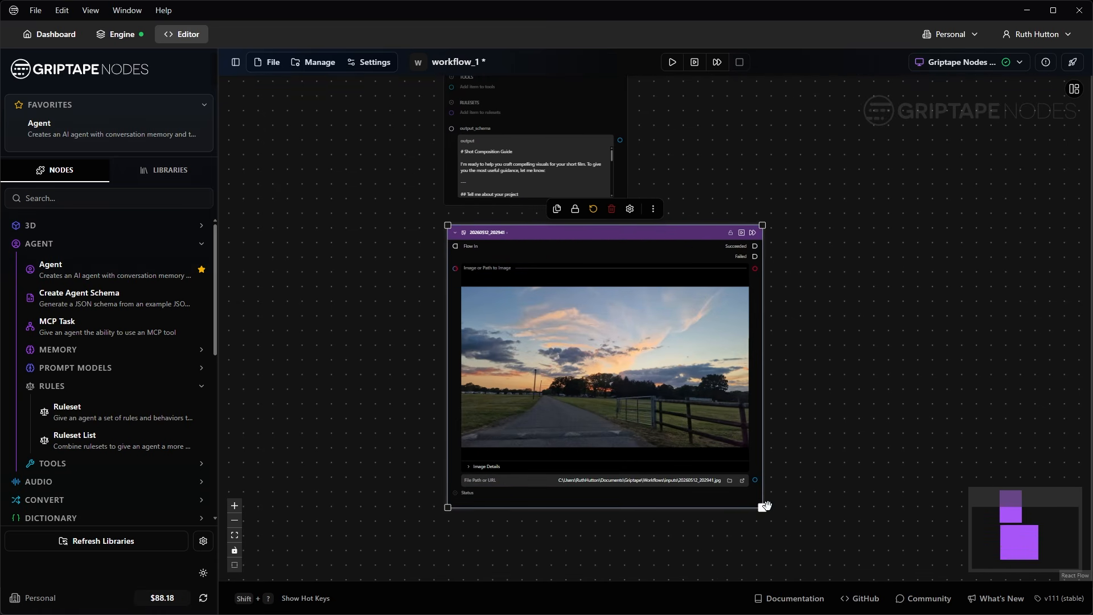
pyautogui.hscroll(2, 757, 439)
pyautogui.moveTo(598, 231); pyautogui.dragTo(455, 239)
pyautogui.click(633, 302)
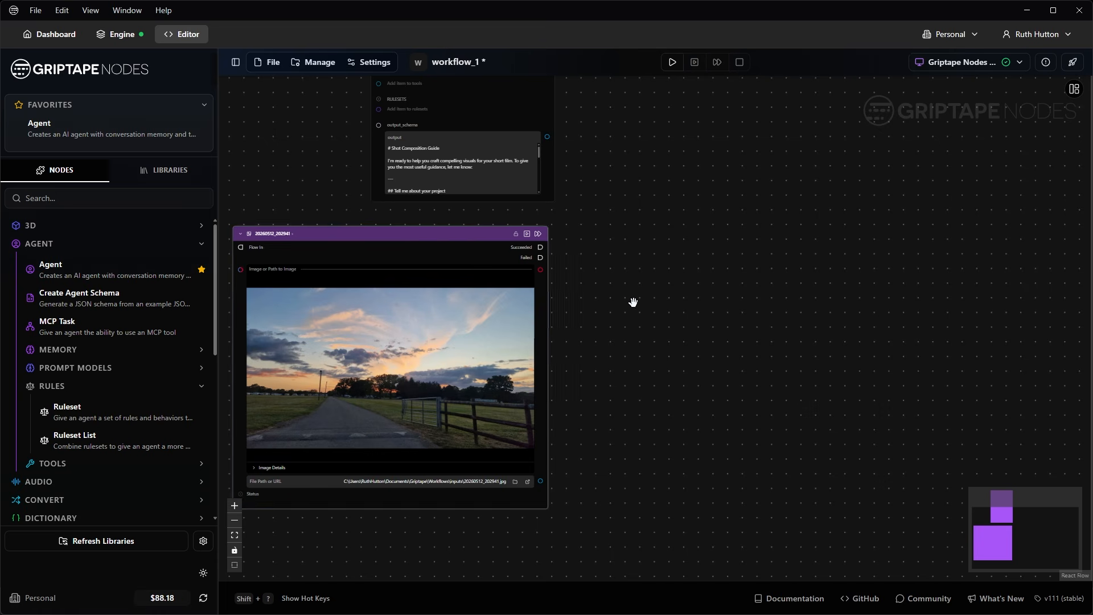
pyautogui.moveTo(612, 320); pyautogui.dragTo(666, 313)
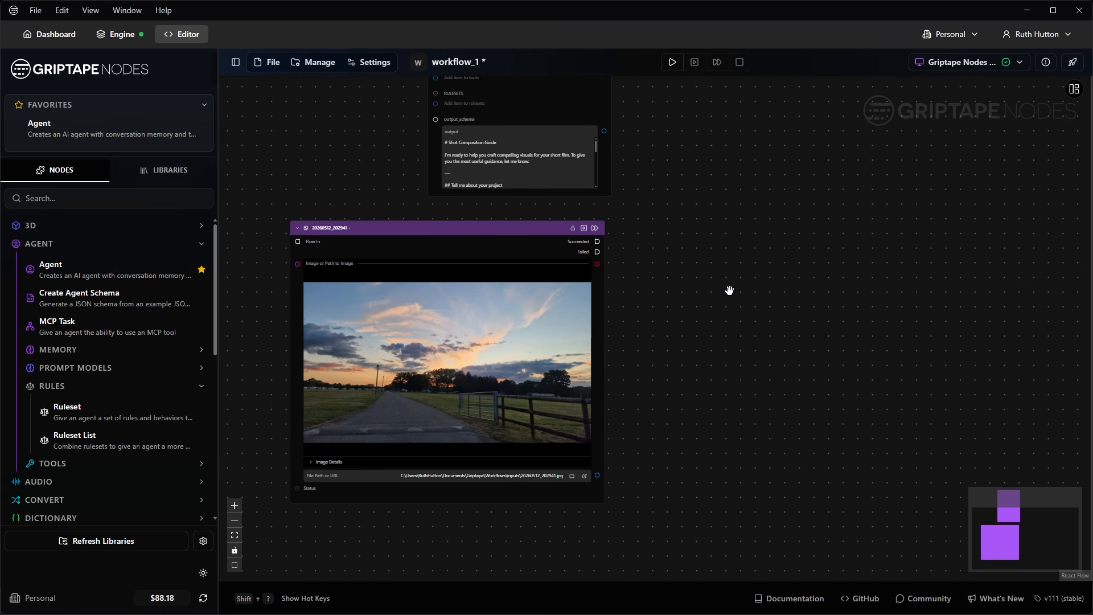
pyautogui.press('space')
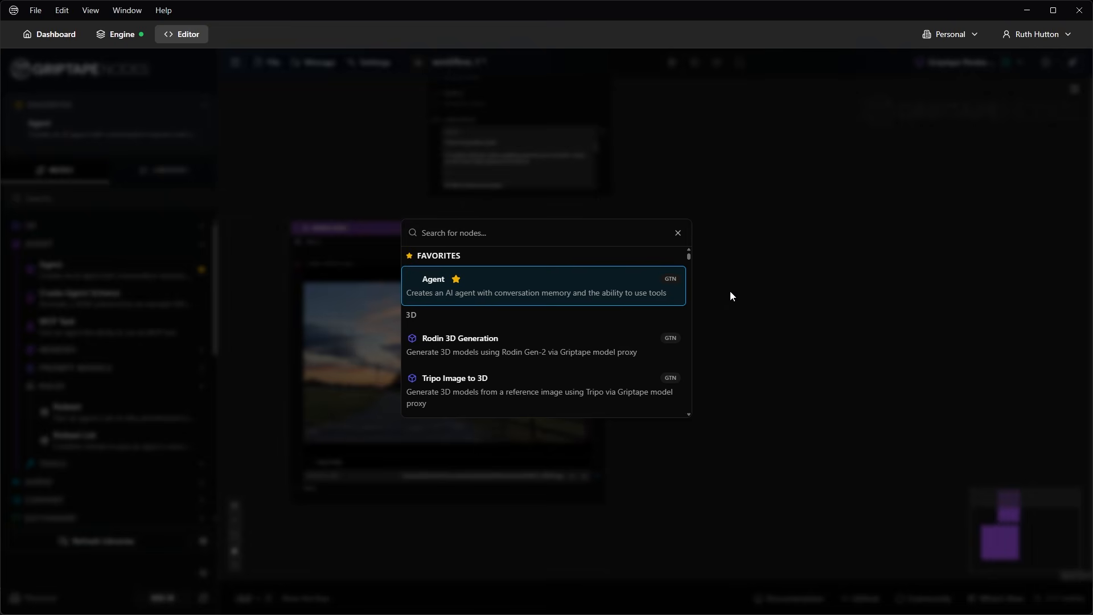
pyautogui.press('Escape')
pyautogui.press('space')
pyautogui.press('Escape')
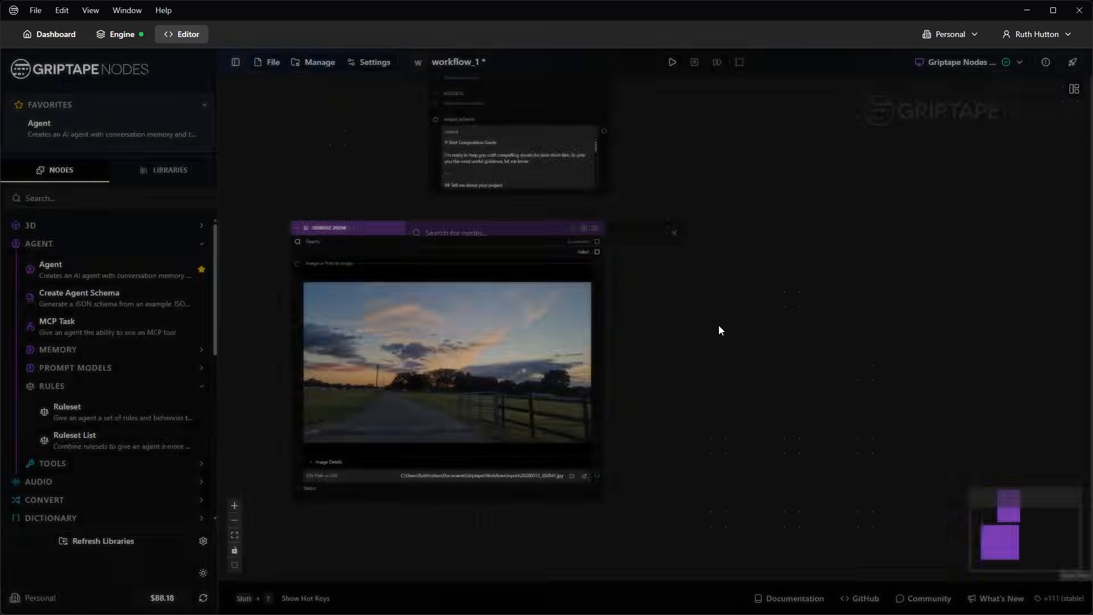
# - Open the node search for the empty canvas area beside the image node and look up "load i"
pyautogui.rightClick(725, 302)
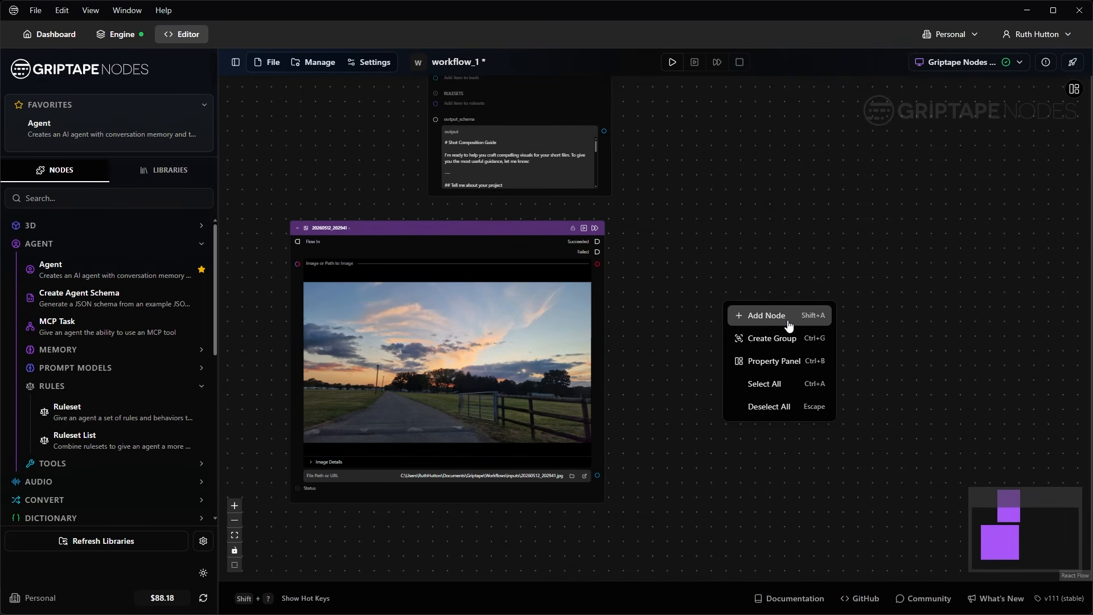
pyautogui.click(788, 317)
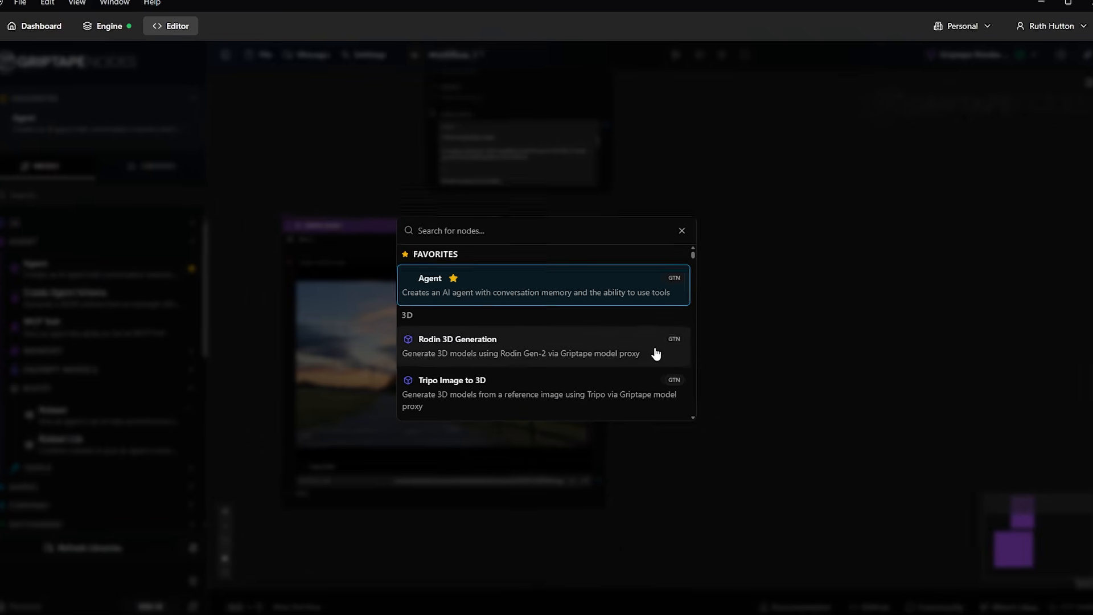
pyautogui.write('load')
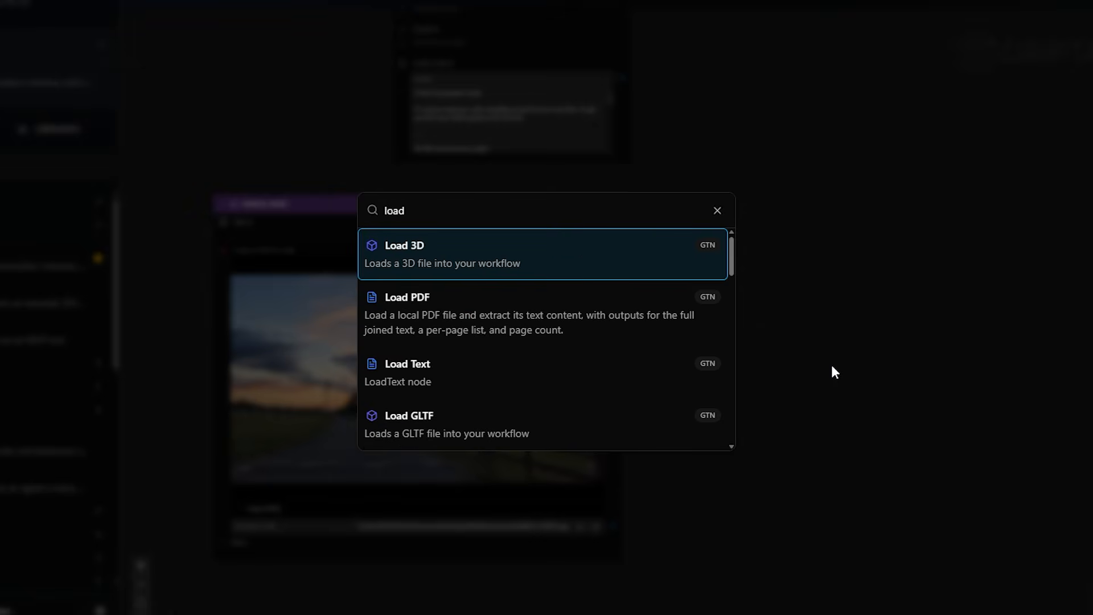
pyautogui.write(' i')
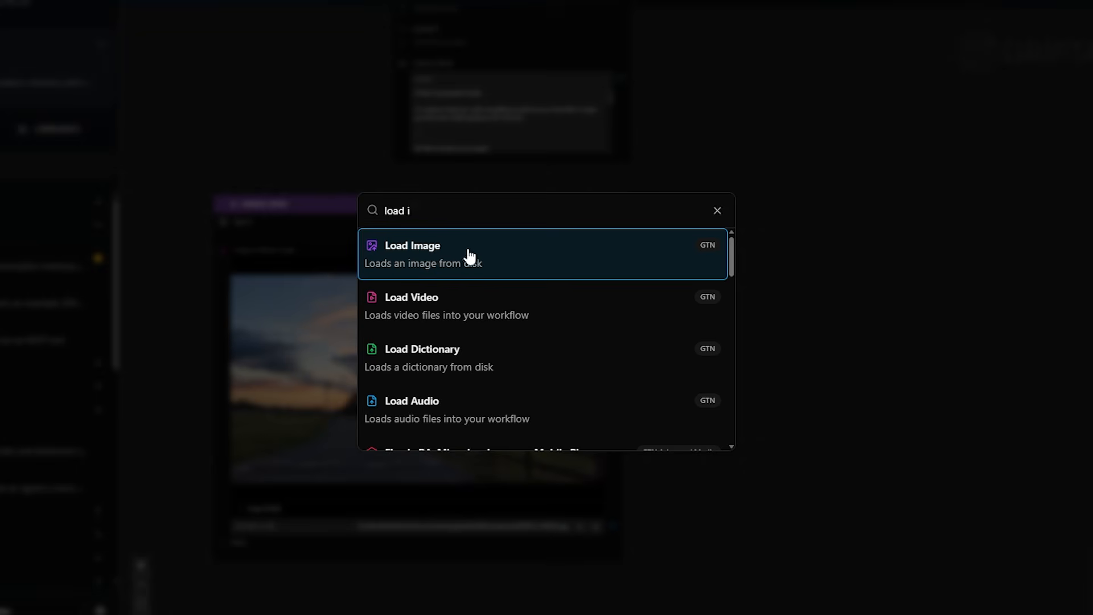
# - Look up "image gen" in the node search instead, and add the Google Nano Banana Image Generation node to the canvas
pyautogui.tripleClick(406, 210)
pyautogui.press('BackSpace')
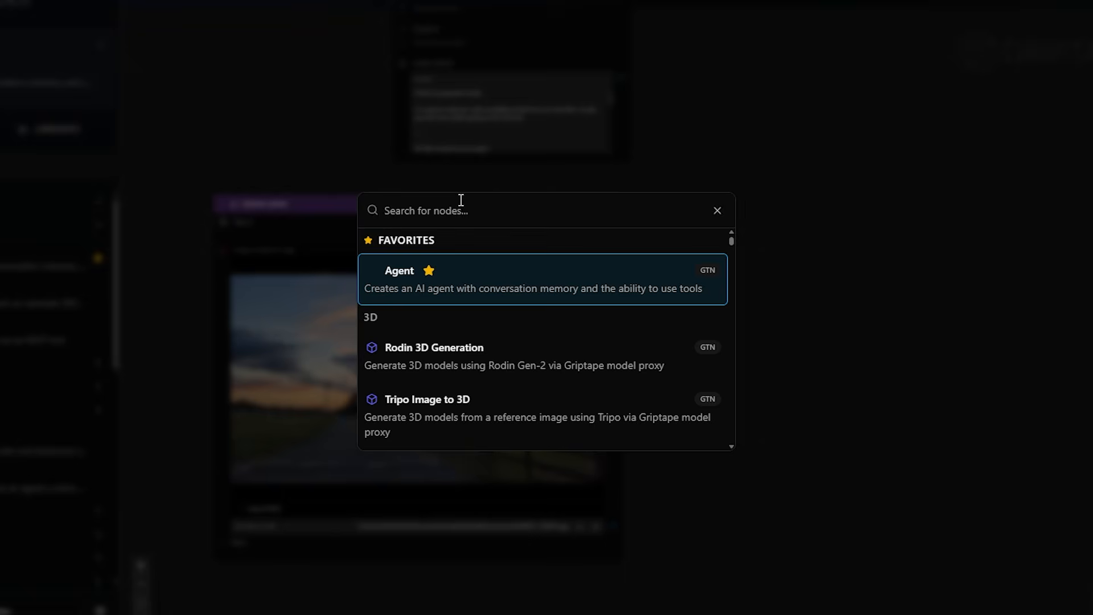
pyautogui.write('image gen')
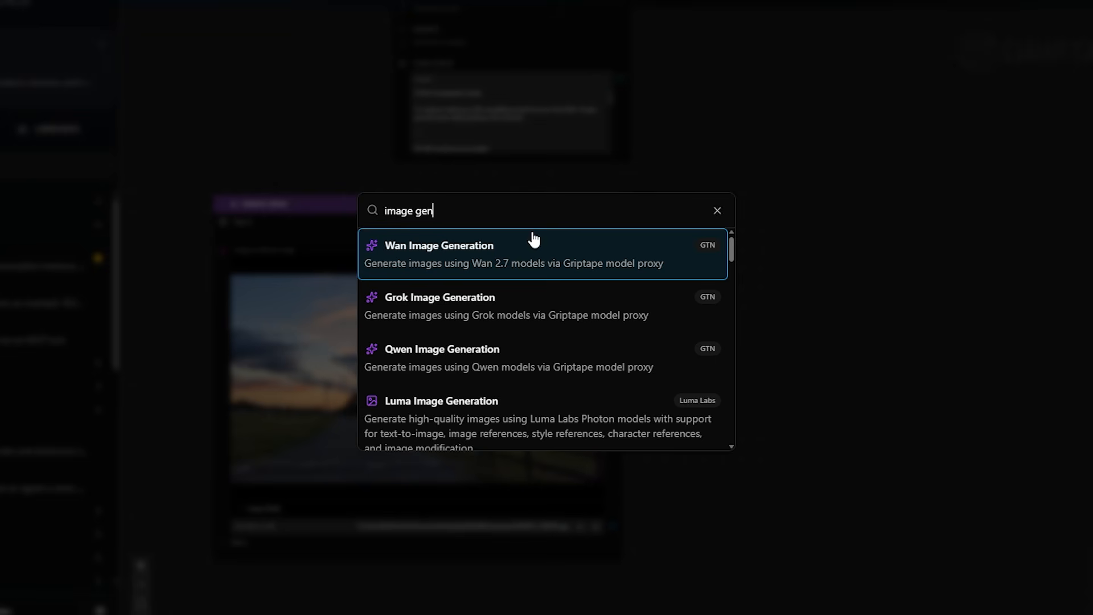
pyautogui.scroll(-1, 535, 295)
pyautogui.scroll(-8, 535, 295)
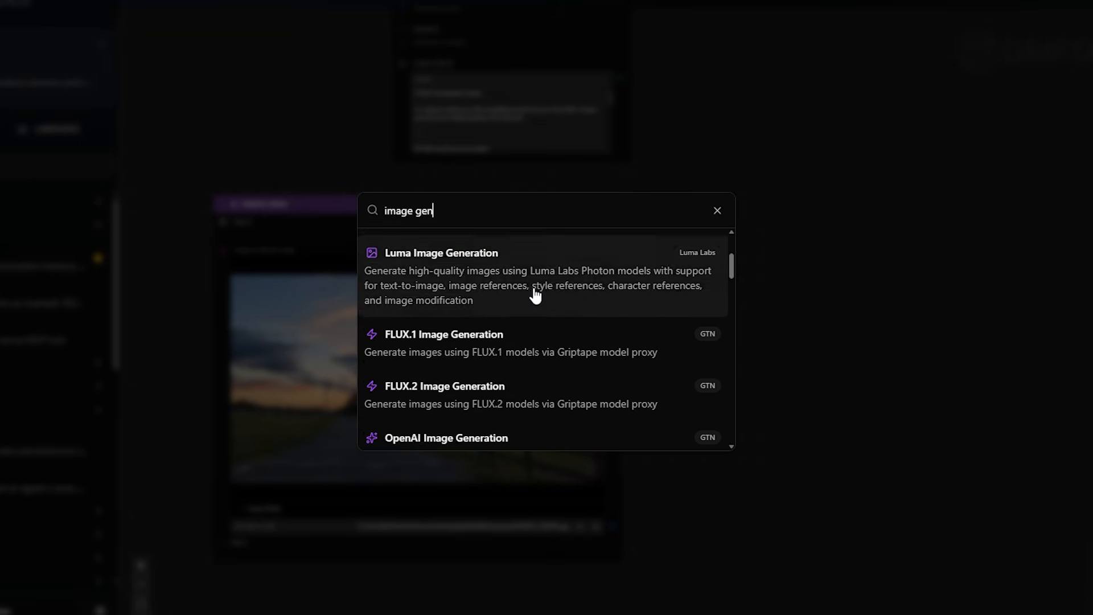
pyautogui.scroll(-1, 535, 295)
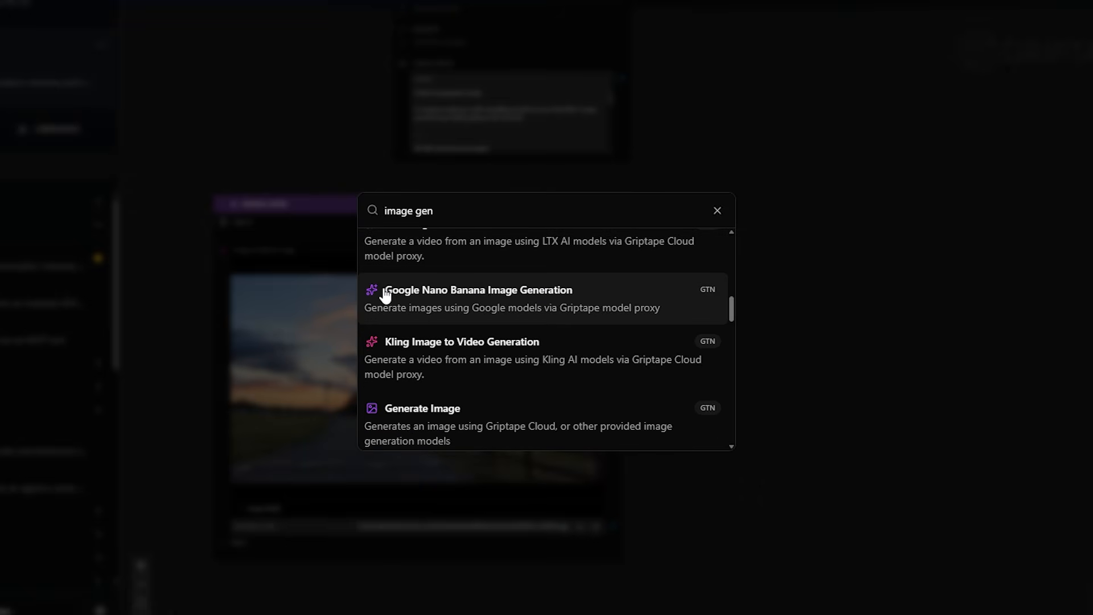
pyautogui.click(513, 302)
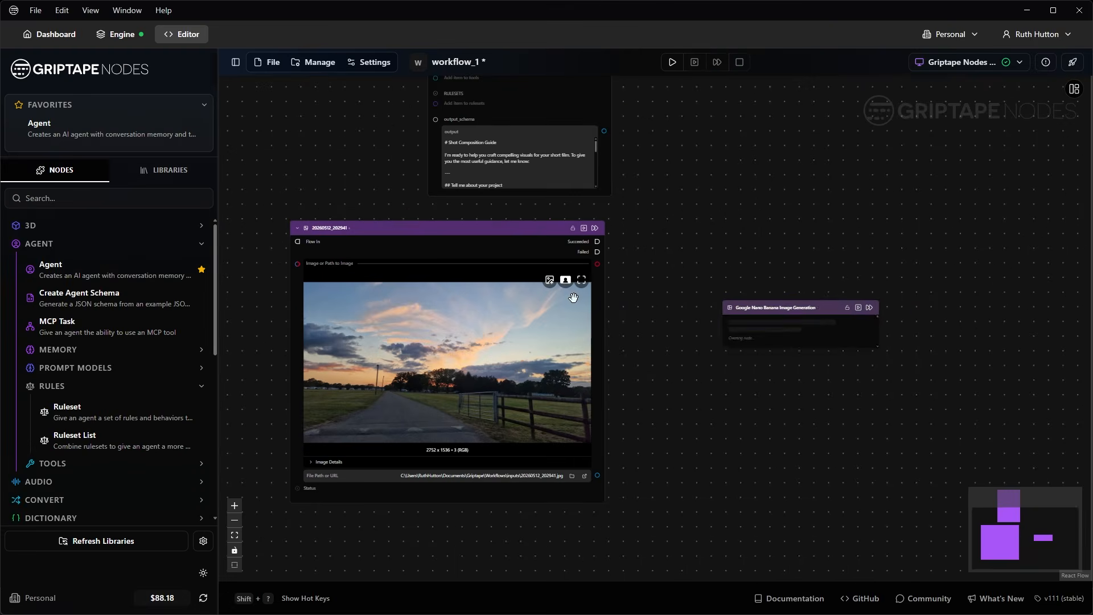
# - Move the Google Nano Banana Image Generation node up so it sits beside the gap between the Cinematographer and image nodes
pyautogui.scroll(-1, 741, 295)
pyautogui.moveTo(738, 213); pyautogui.dragTo(647, 291)
pyautogui.moveTo(758, 358); pyautogui.dragTo(755, 126)
pyautogui.scroll(3, 756, 205)
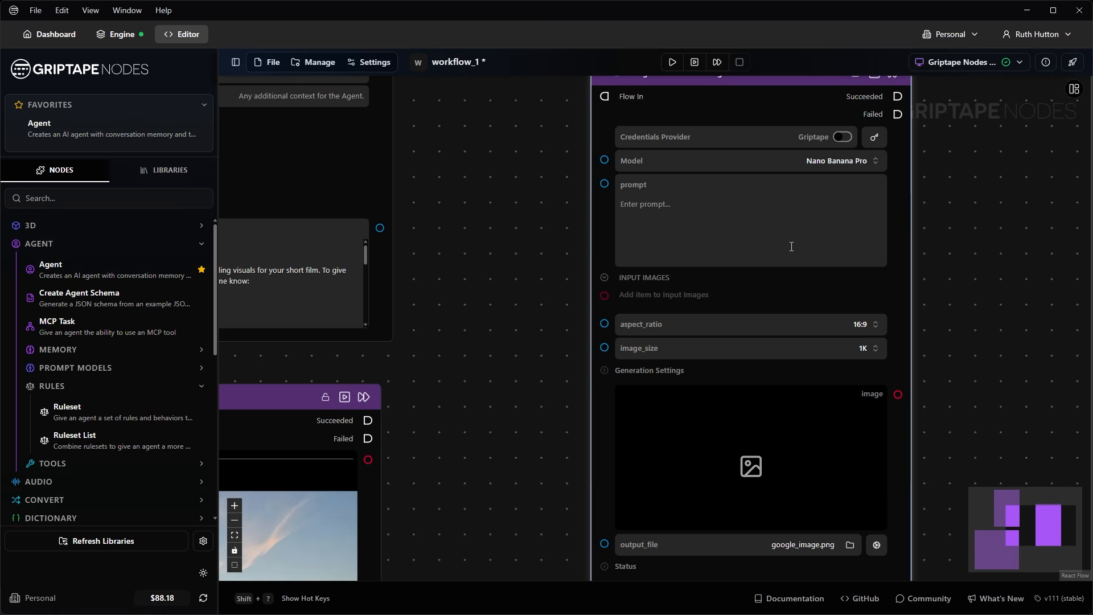
# - Replace the Cinematographer's prompt with a request for an image-generation prompt making the input image look taken in autumn, changing nothing else, outputting only the prompt
pyautogui.moveTo(536, 190); pyautogui.dragTo(776, 430)
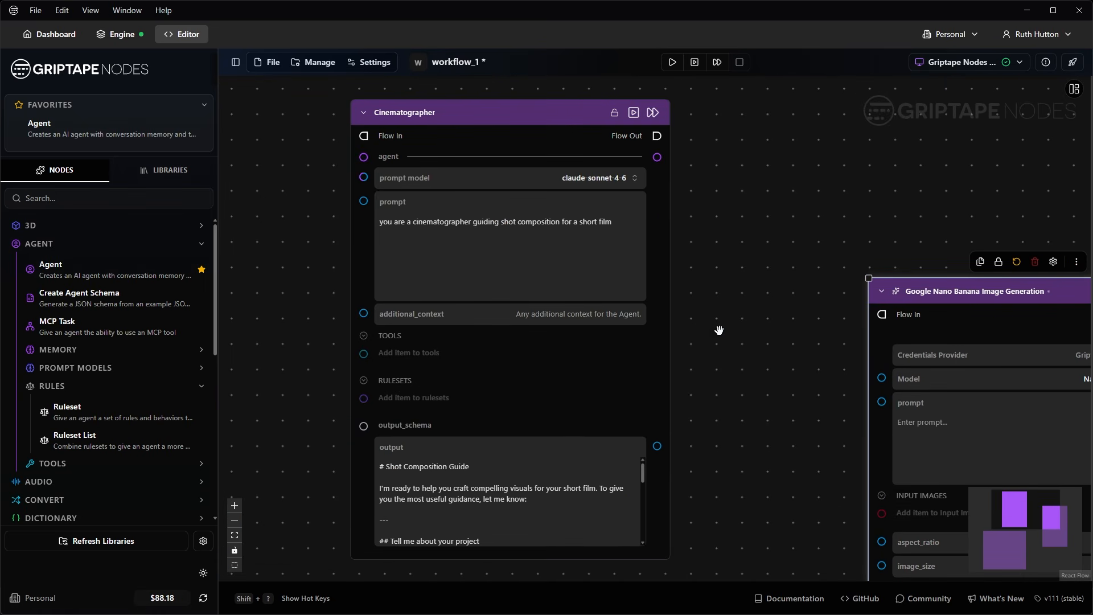
pyautogui.moveTo(720, 330); pyautogui.dragTo(693, 309)
pyautogui.tripleClick(530, 203)
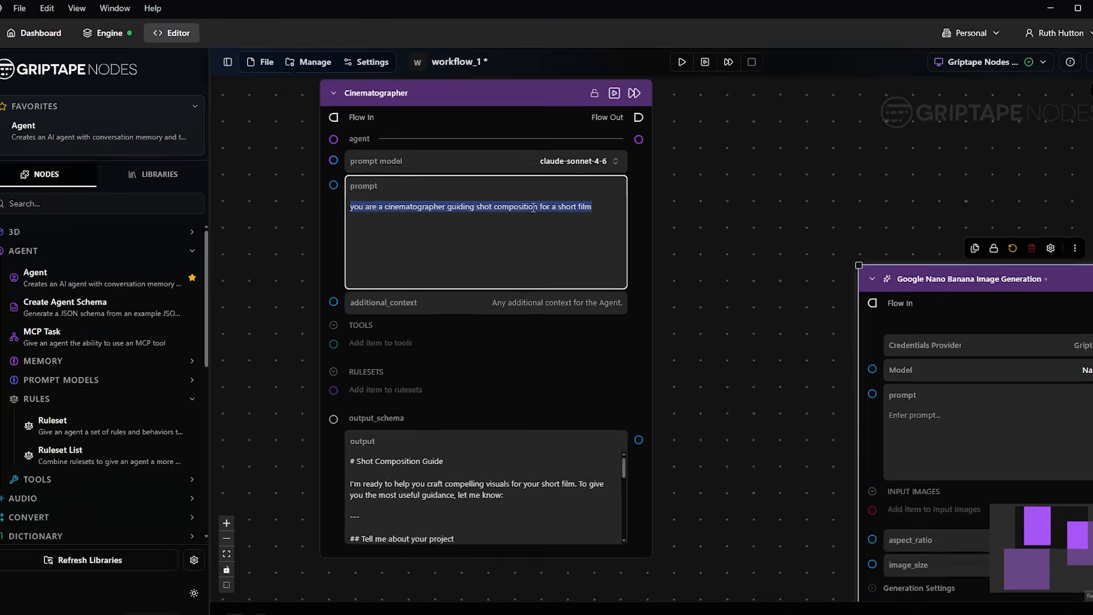
pyautogui.write('write a prompt ')
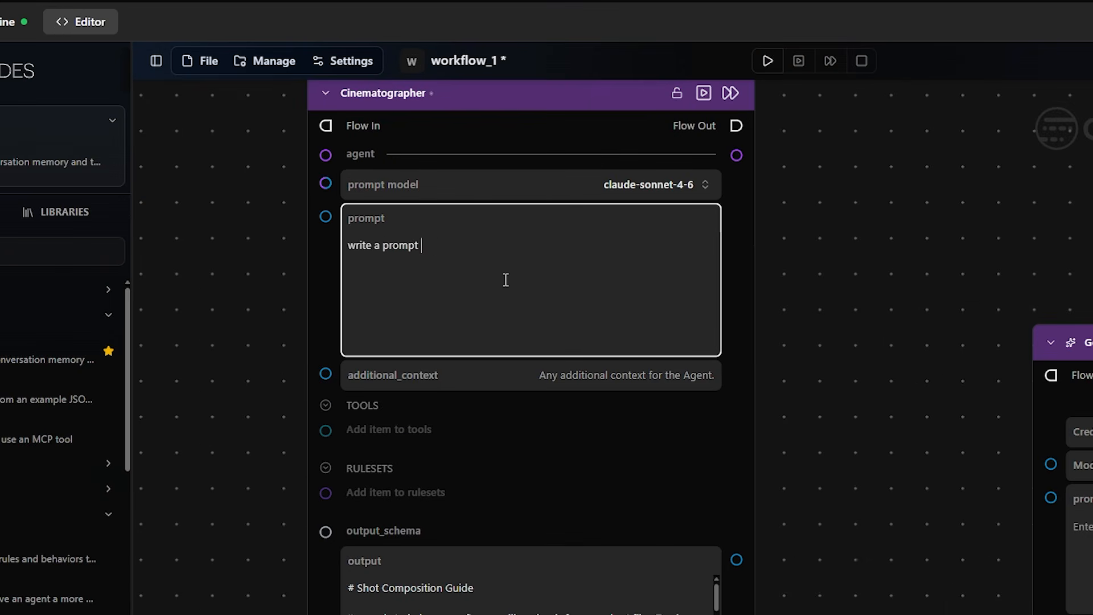
pyautogui.write('for an image generation model to')
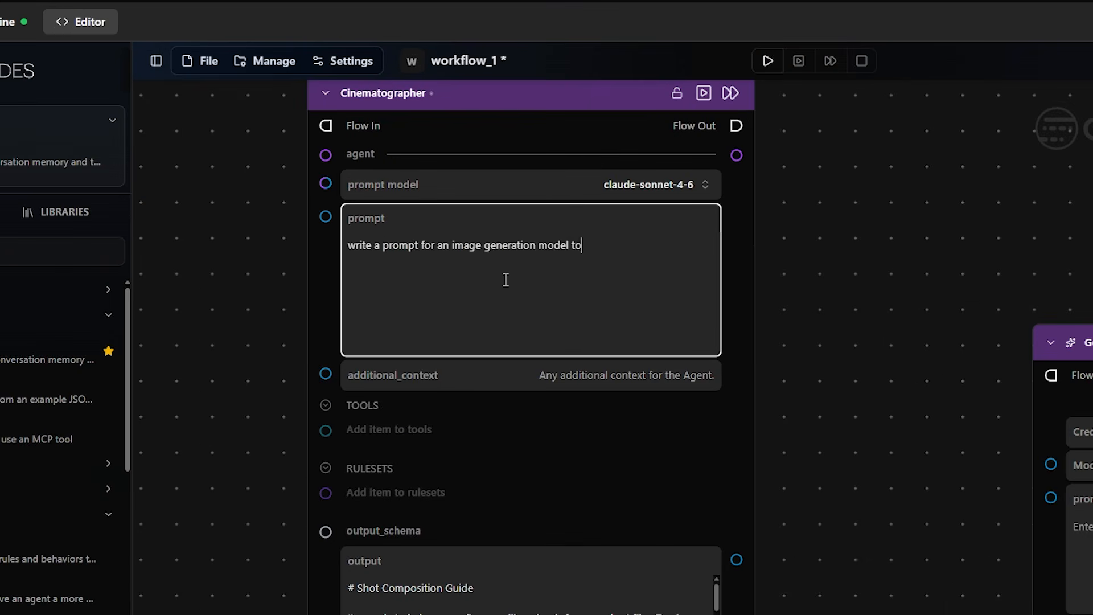
pyautogui.write(' use to make the input i')
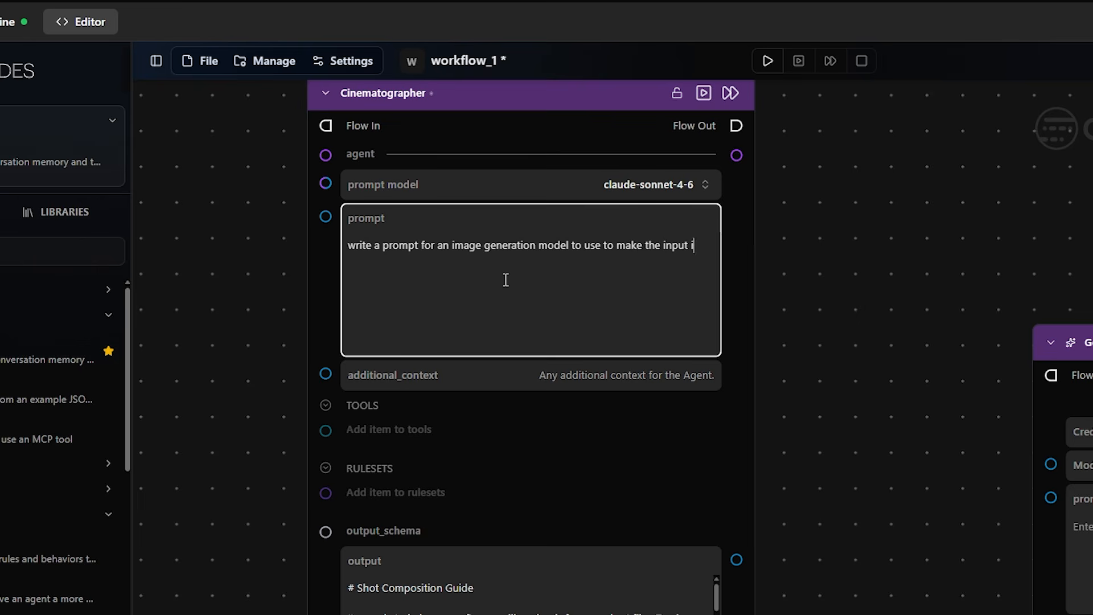
pyautogui.write('mage look like it was taken ')
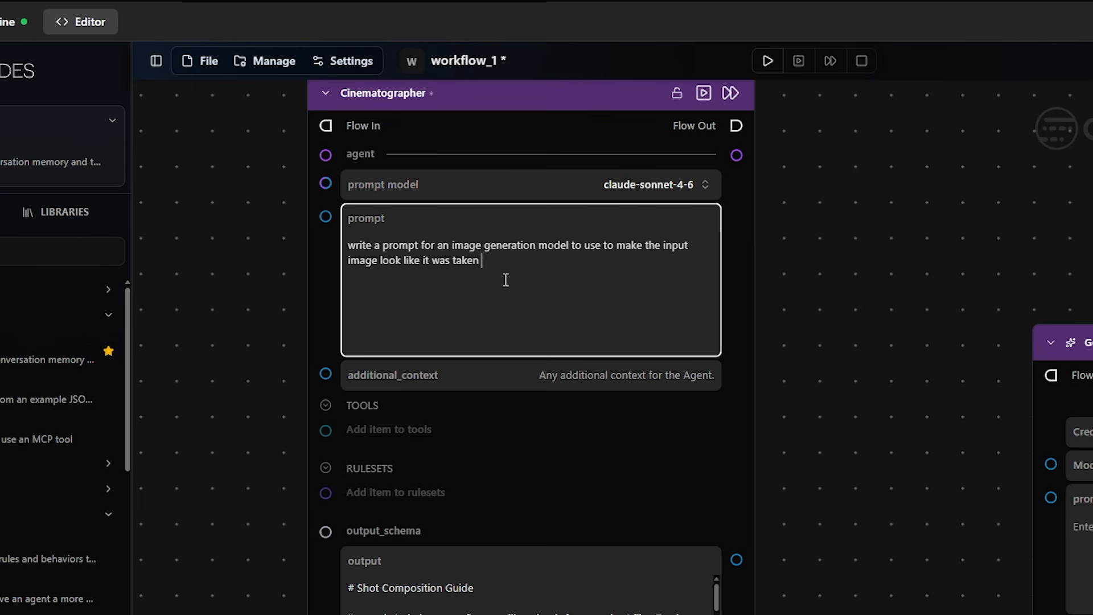
pyautogui.write('during the autumn ')
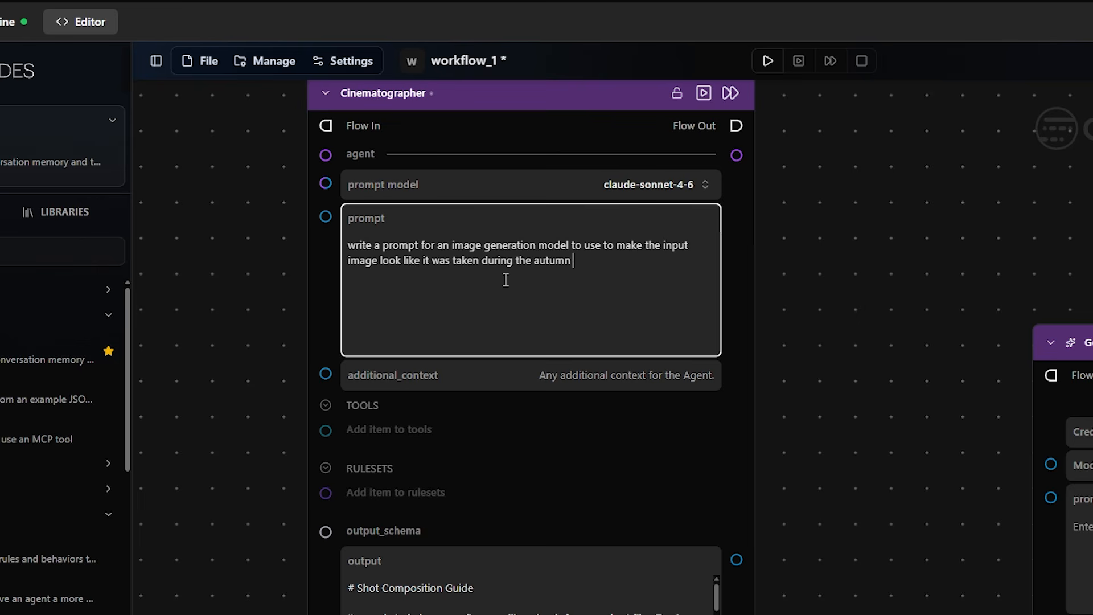
pyautogui.write('without changing or a')
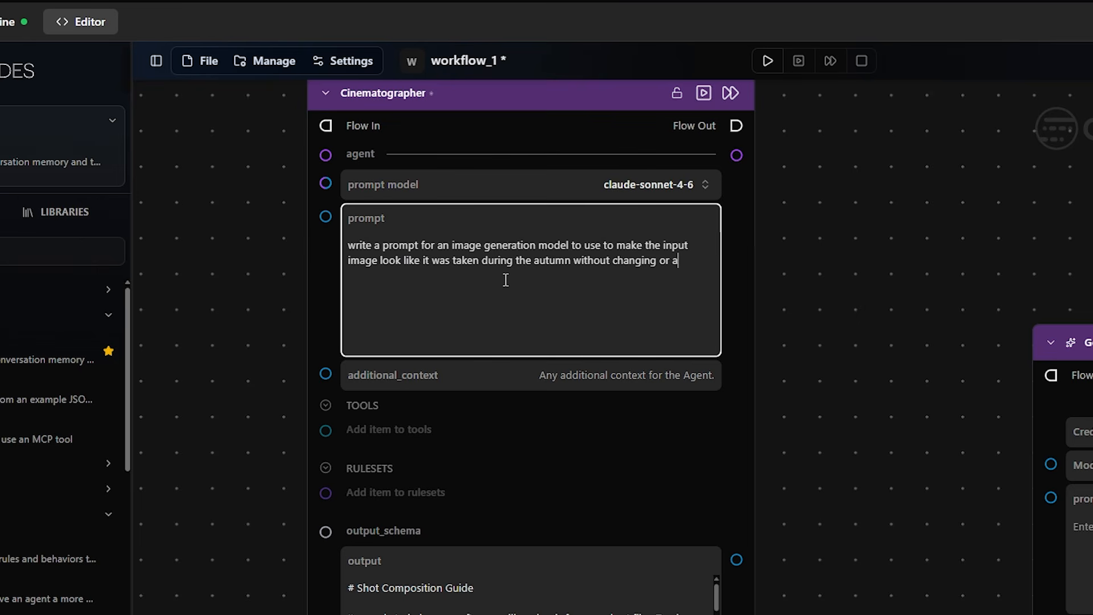
pyautogui.write('dding else to the image. ')
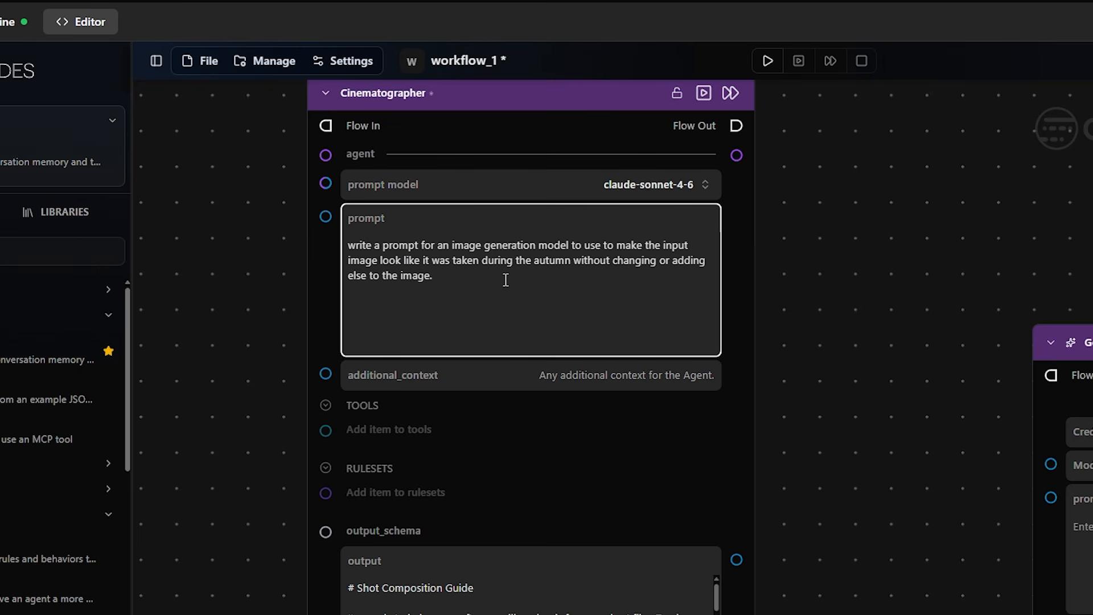
pyautogui.write('Output only the prompt.')
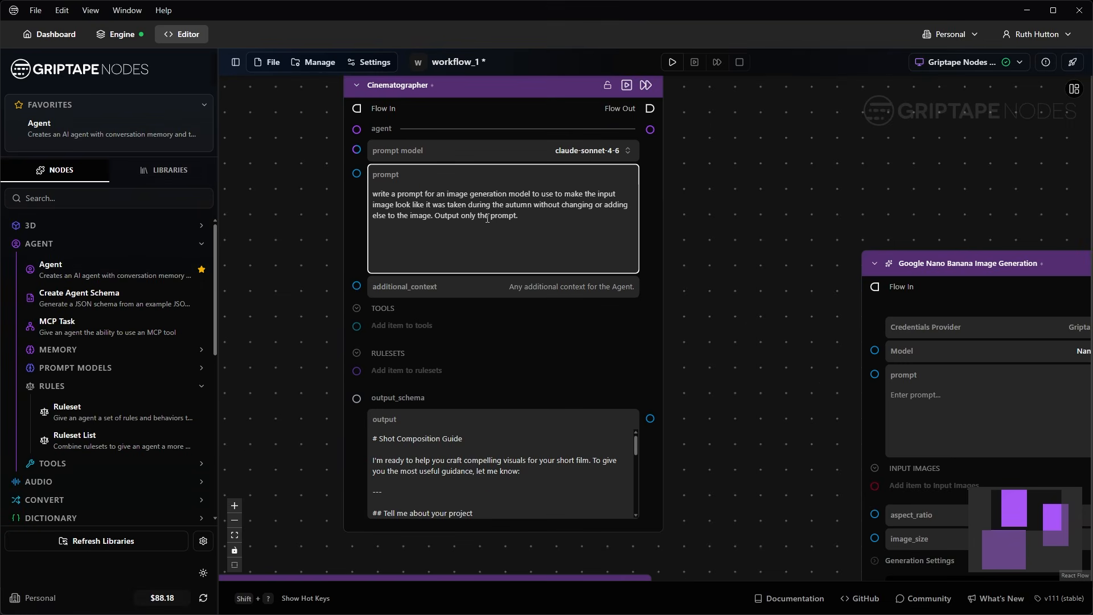
# - Run the Cinematographer node on its own and read the prompt text in its output
pyautogui.click(627, 85)
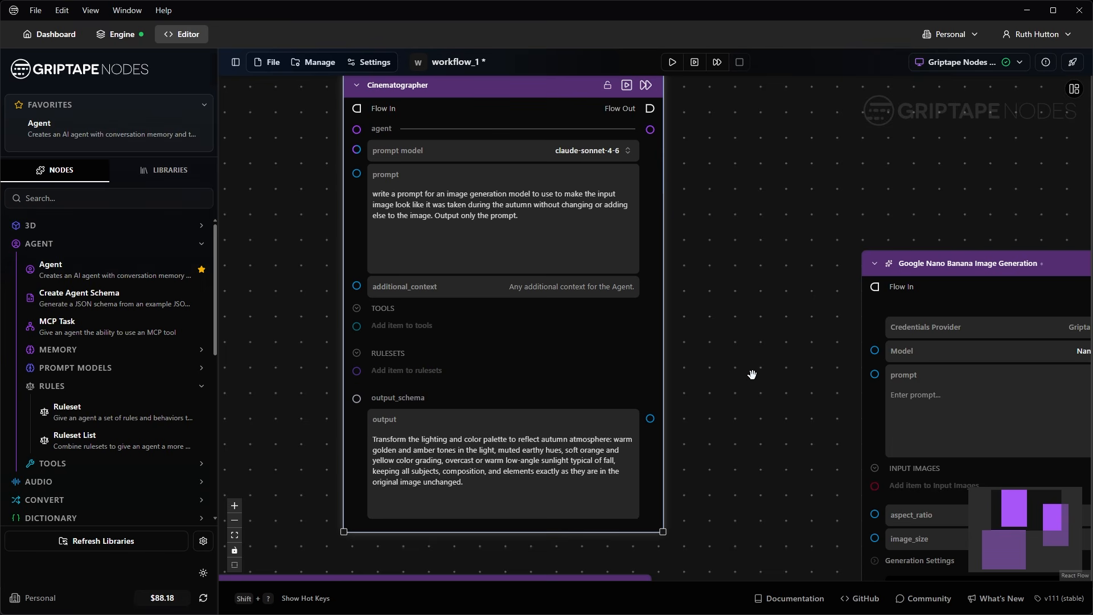
pyautogui.scroll(-1, 748, 380)
pyautogui.moveTo(710, 403); pyautogui.dragTo(708, 383)
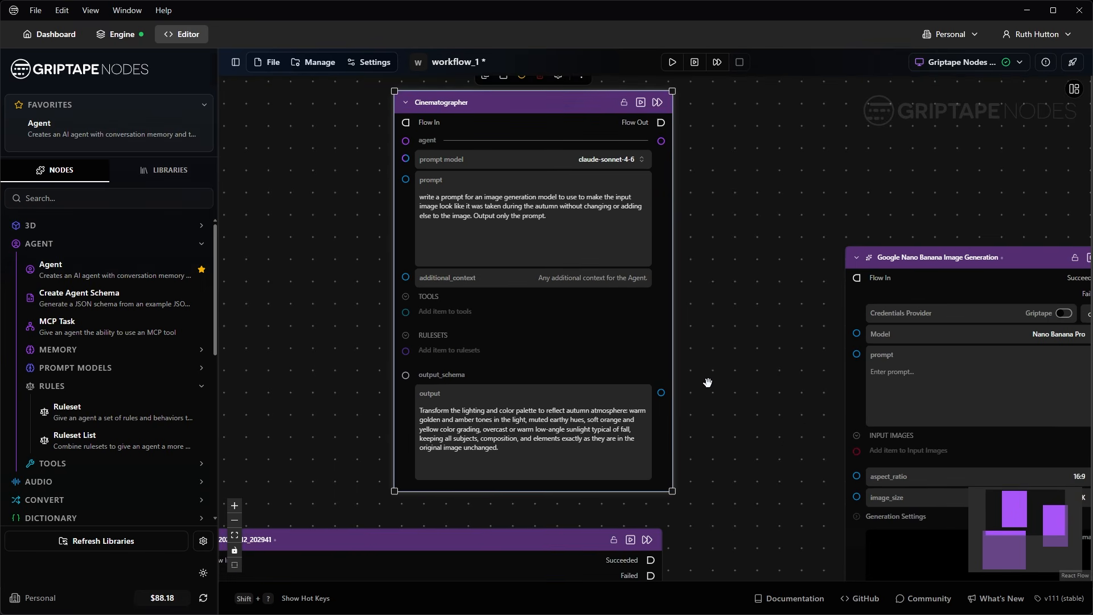
pyautogui.scroll(4, 515, 447)
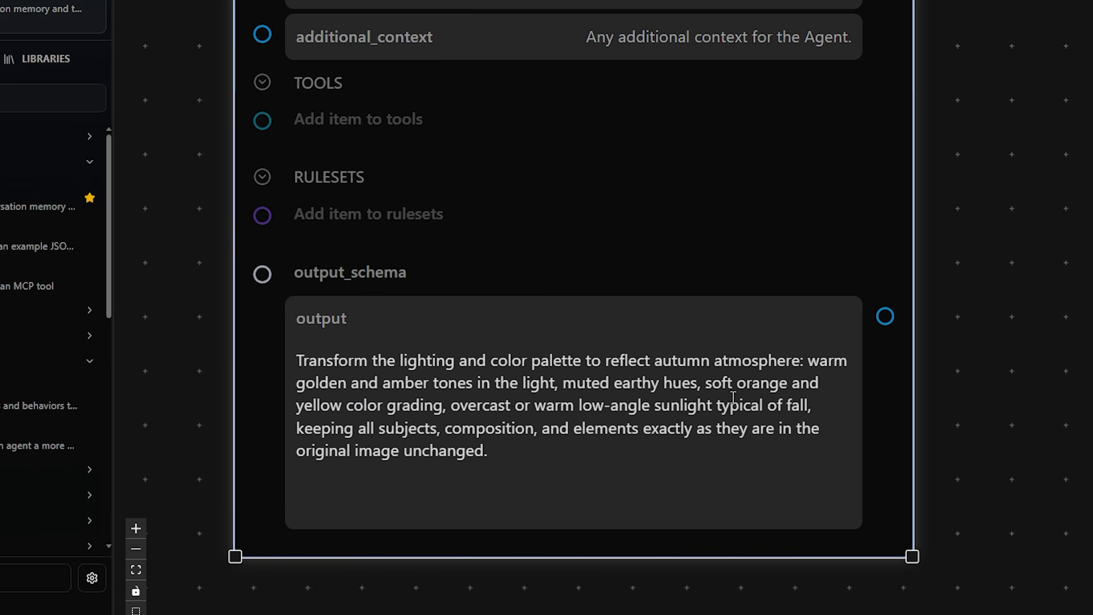
pyautogui.scroll(-4, 1067, 190)
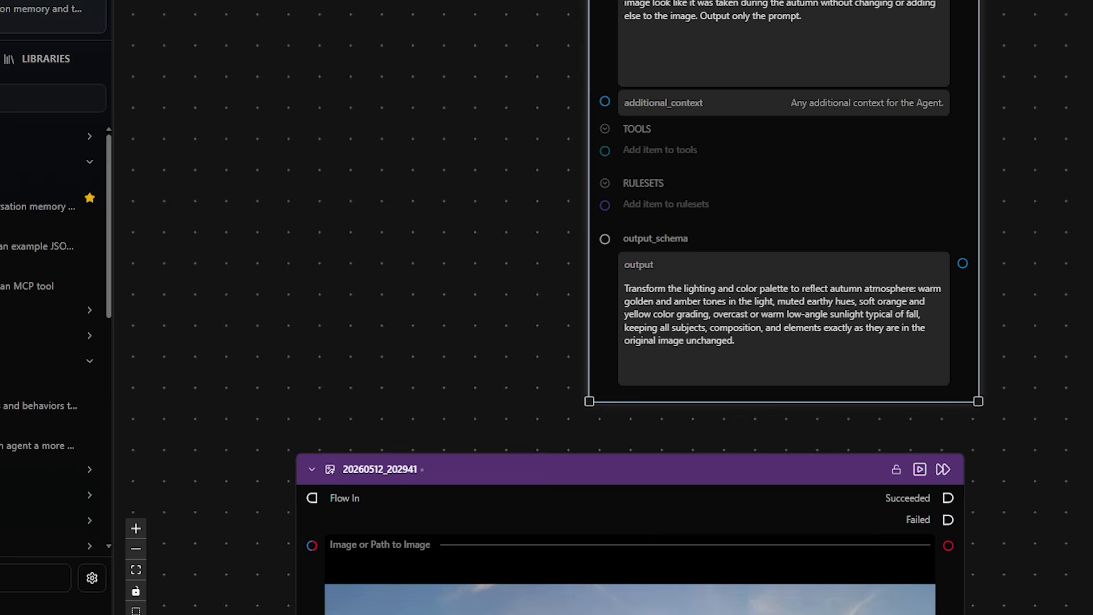
# - Connect the Cinematographer's output to the Google Nano Banana node's prompt, and the 20260512_202941 node's image output to its input images
pyautogui.moveTo(1090, 79); pyautogui.dragTo(802, 182)
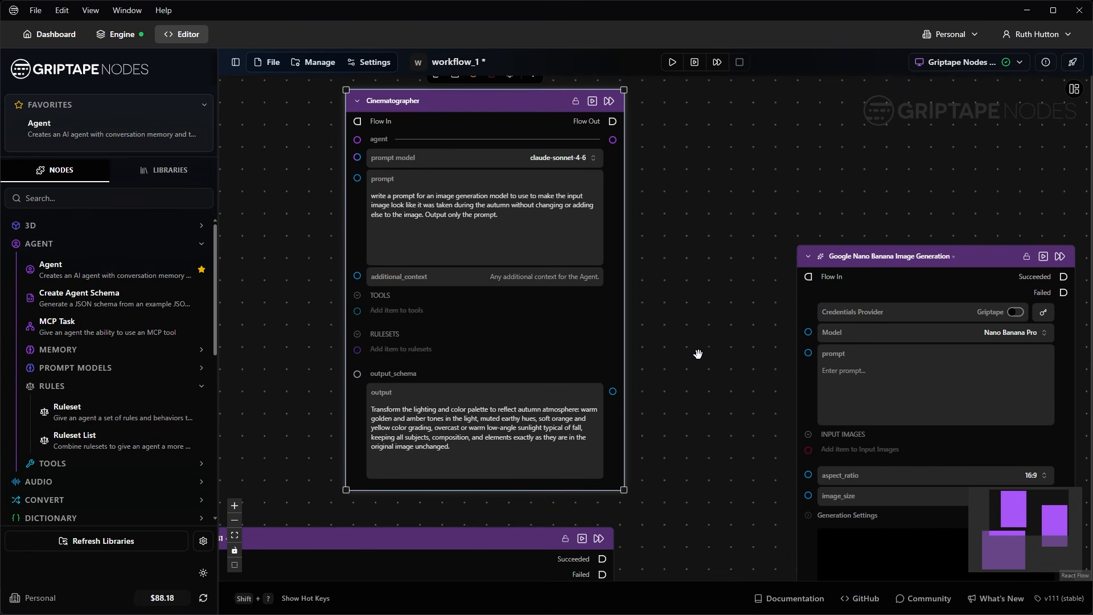
pyautogui.moveTo(612, 391); pyautogui.dragTo(807, 353)
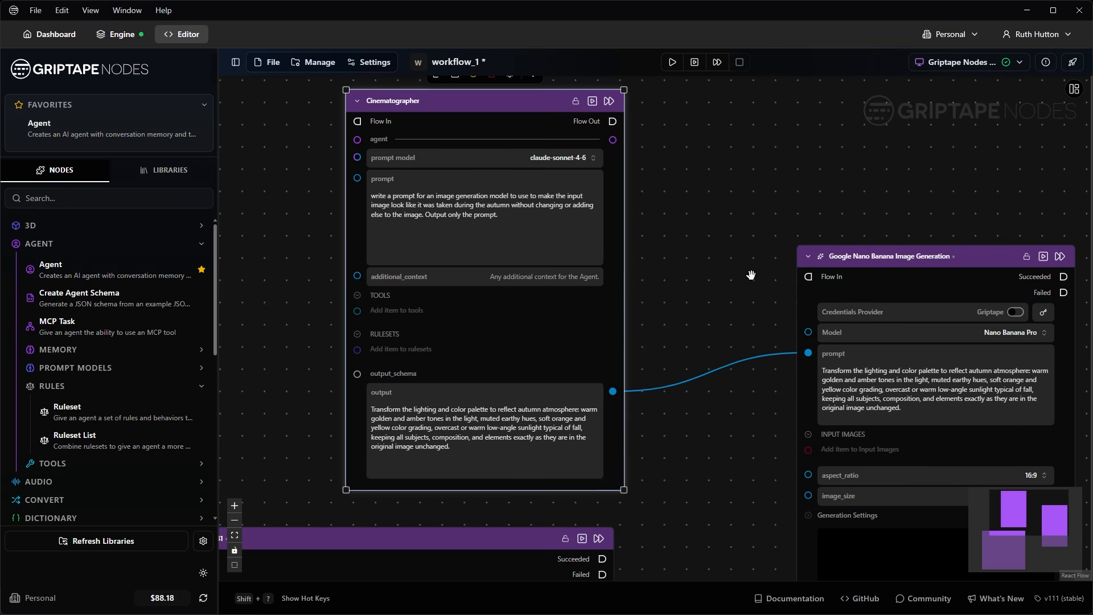
pyautogui.moveTo(737, 259); pyautogui.dragTo(629, 160)
pyautogui.moveTo(608, 451); pyautogui.dragTo(528, 376)
pyautogui.moveTo(414, 417); pyautogui.dragTo(614, 274)
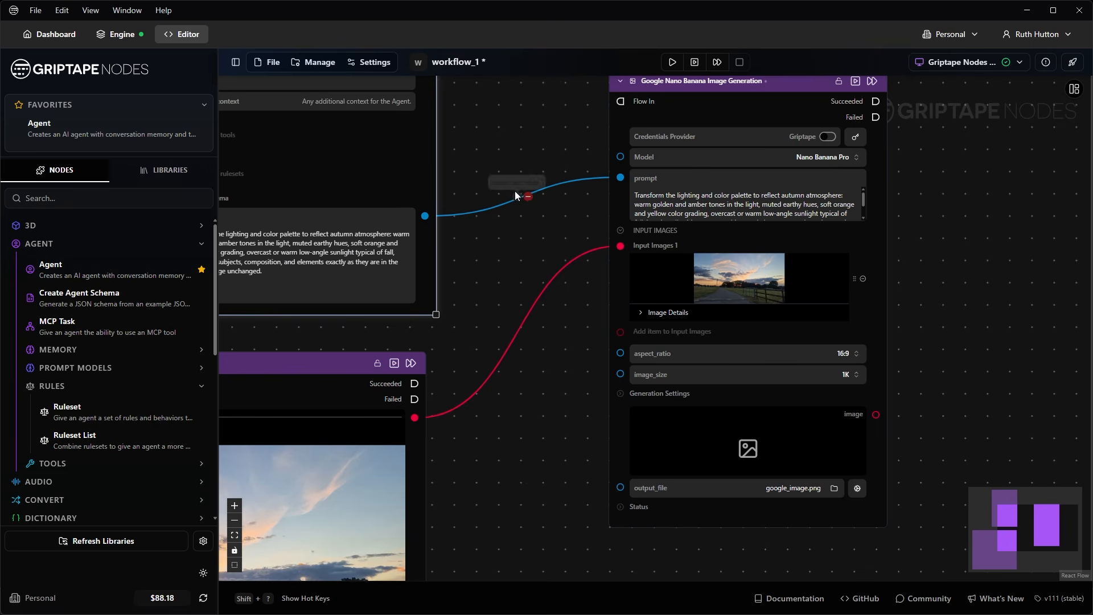
# - Delete both connections into the Google Nano Banana node, and reconnect the Cinematographer output to its prompt and the image node to Input Images 1
pyautogui.moveTo(490, 245); pyautogui.dragTo(525, 295)
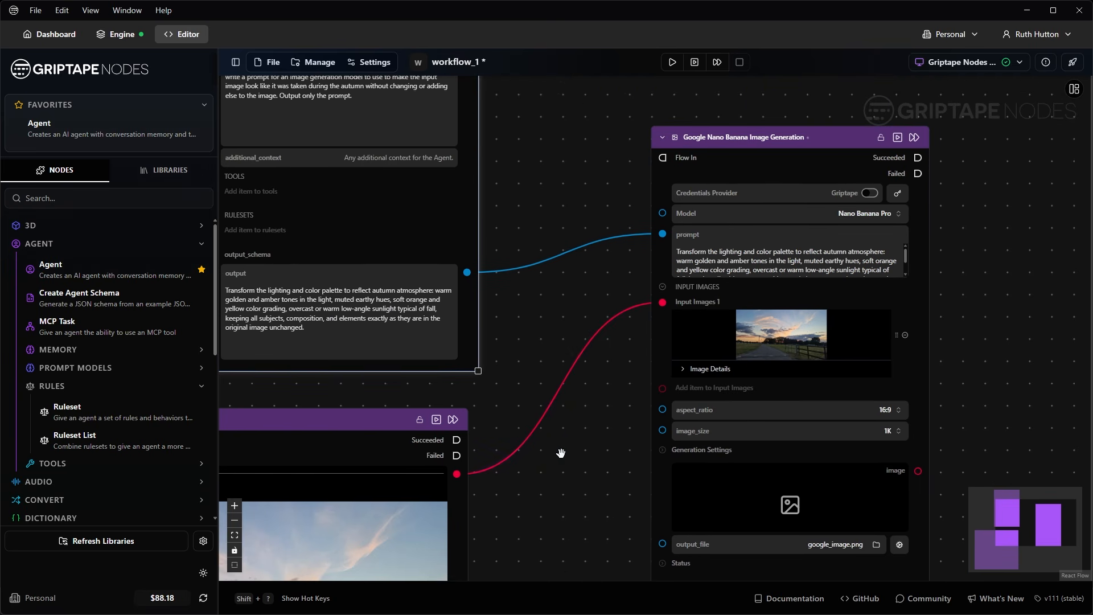
pyautogui.scroll(-5, 562, 453)
pyautogui.moveTo(562, 466); pyautogui.dragTo(585, 380)
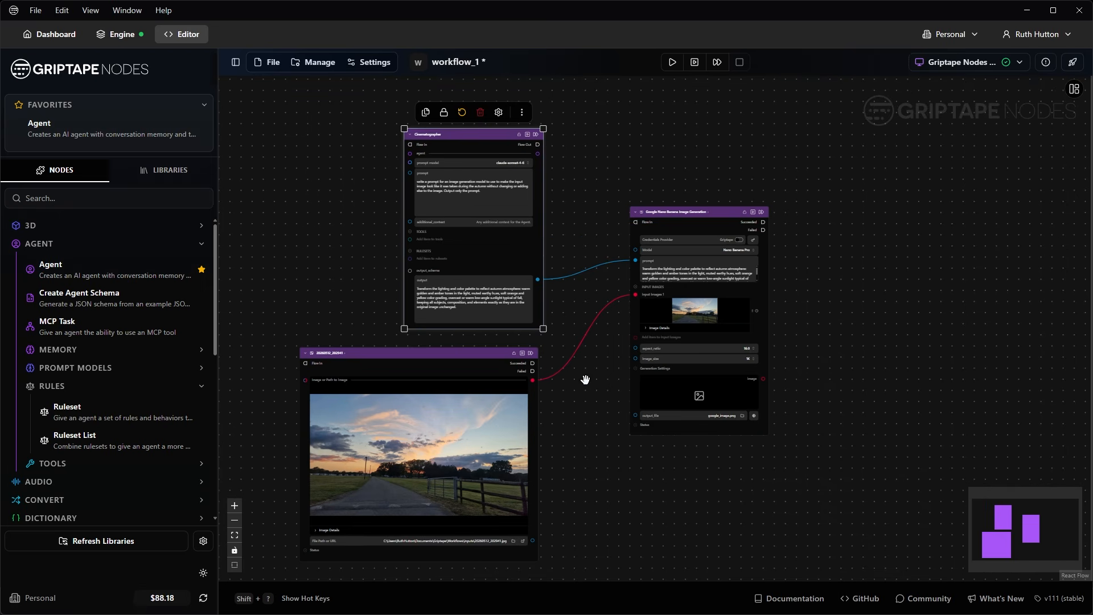
pyautogui.click(586, 380)
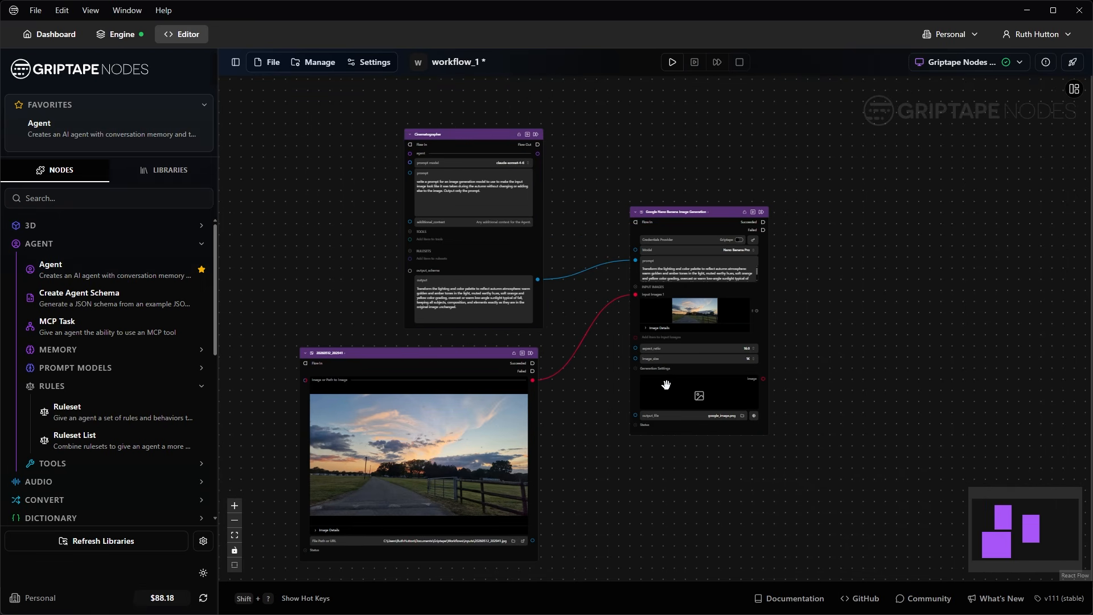
pyautogui.scroll(5, 588, 269)
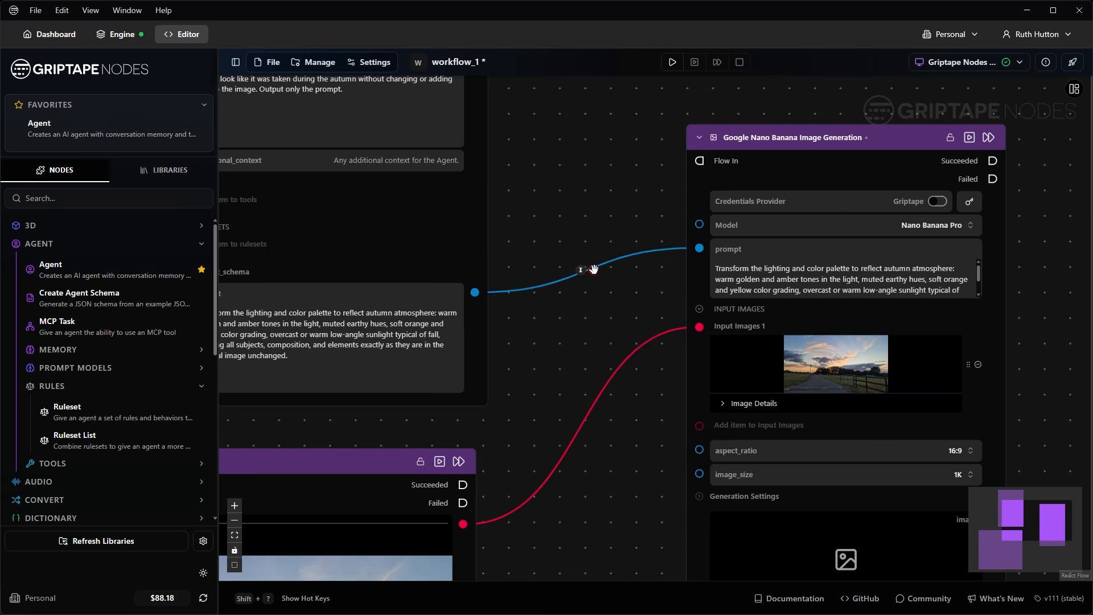
pyautogui.click(593, 270)
pyautogui.moveTo(616, 382)
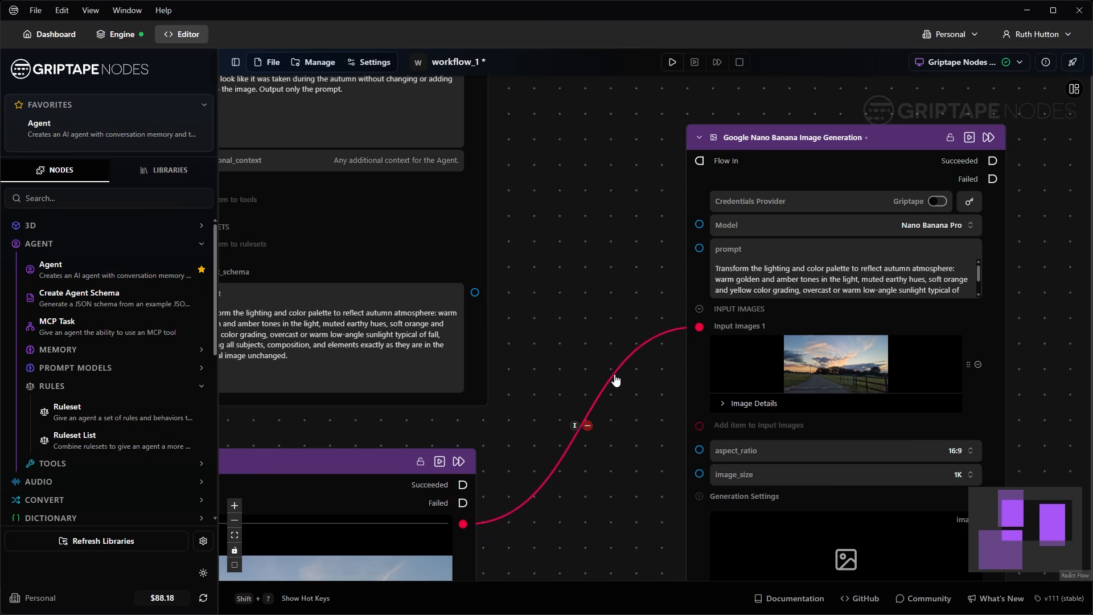
pyautogui.press('Delete')
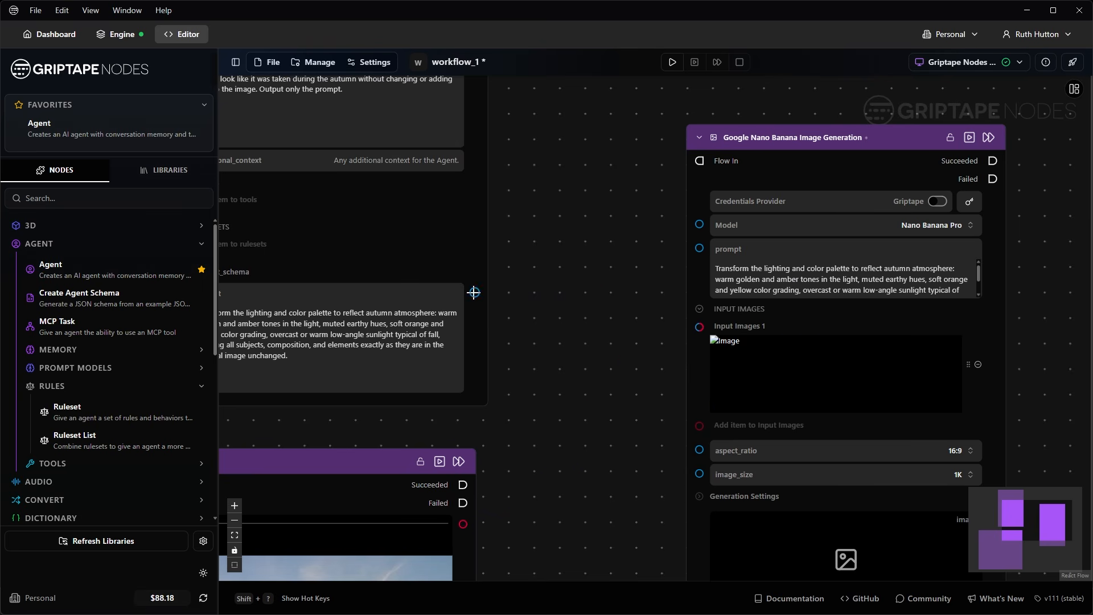
pyautogui.moveTo(475, 293); pyautogui.dragTo(699, 248)
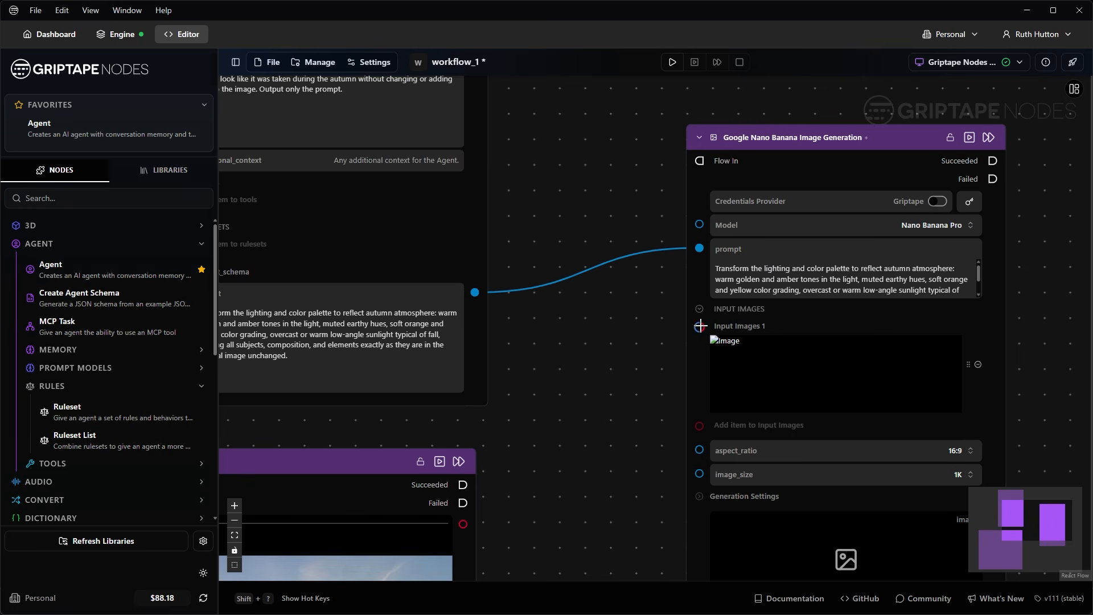
pyautogui.moveTo(700, 326); pyautogui.dragTo(463, 524)
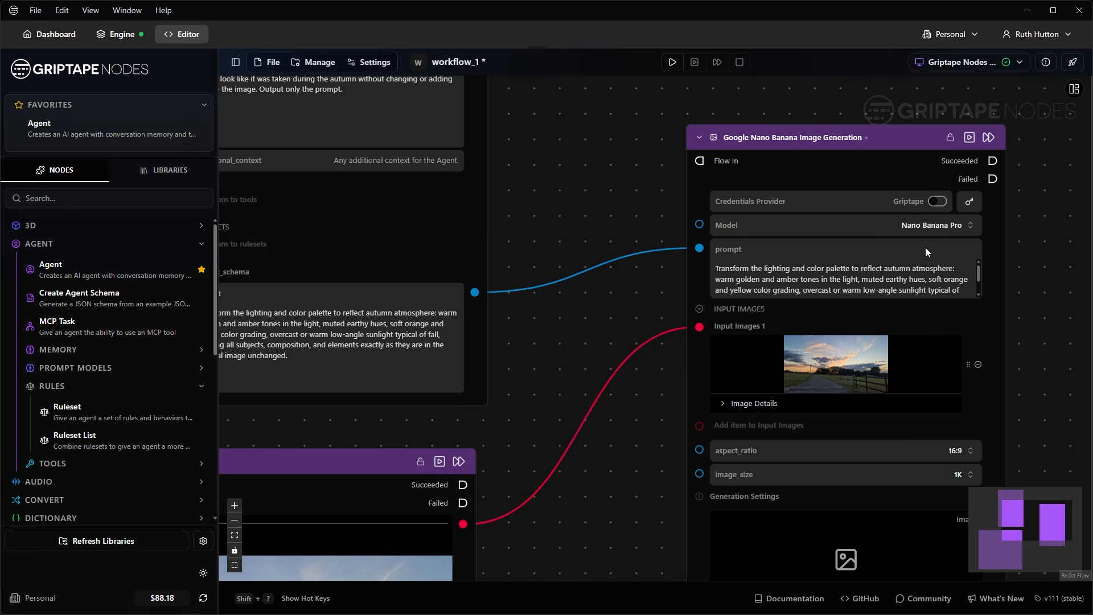
# - Start the flow from the Google Nano Banana Image Generation node and check the run status of the connected nodes
pyautogui.scroll(-2, 1054, 229)
pyautogui.moveTo(1054, 232); pyautogui.dragTo(917, 202)
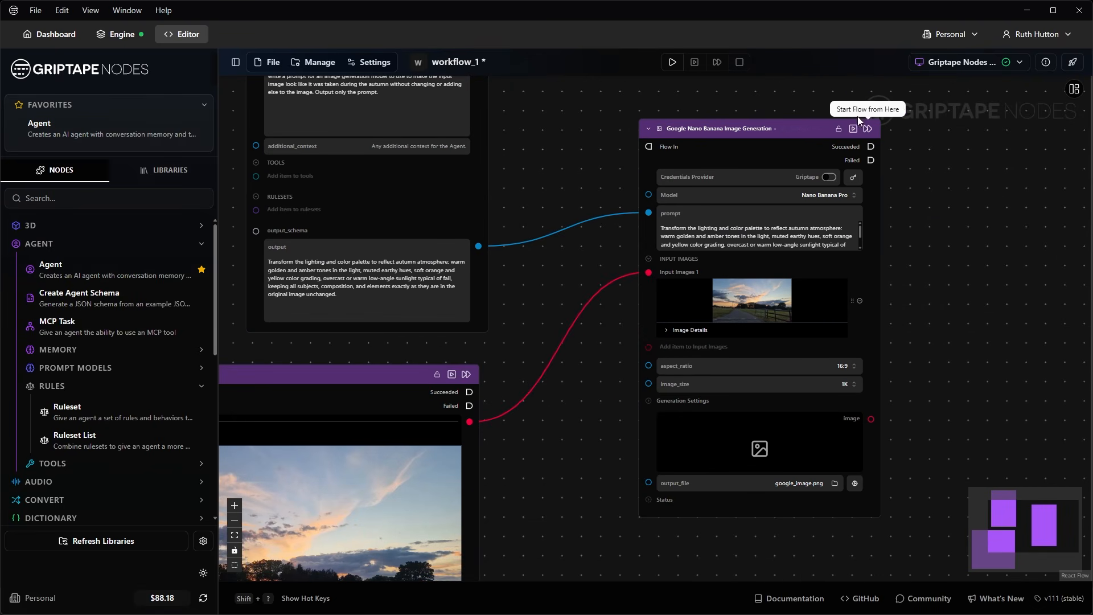
pyautogui.click(867, 128)
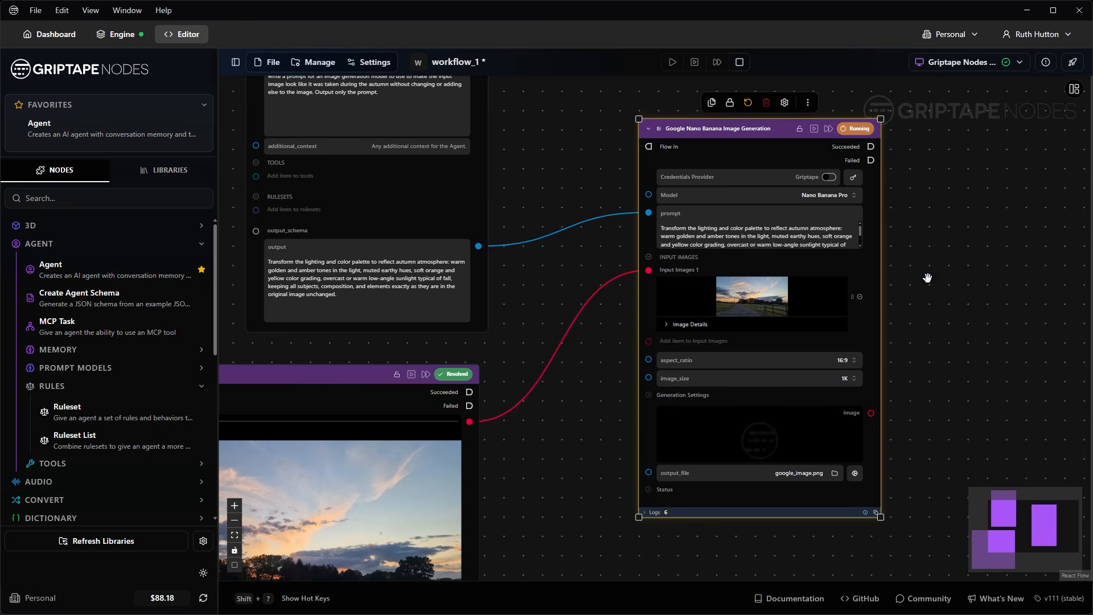
pyautogui.scroll(-3, 927, 330)
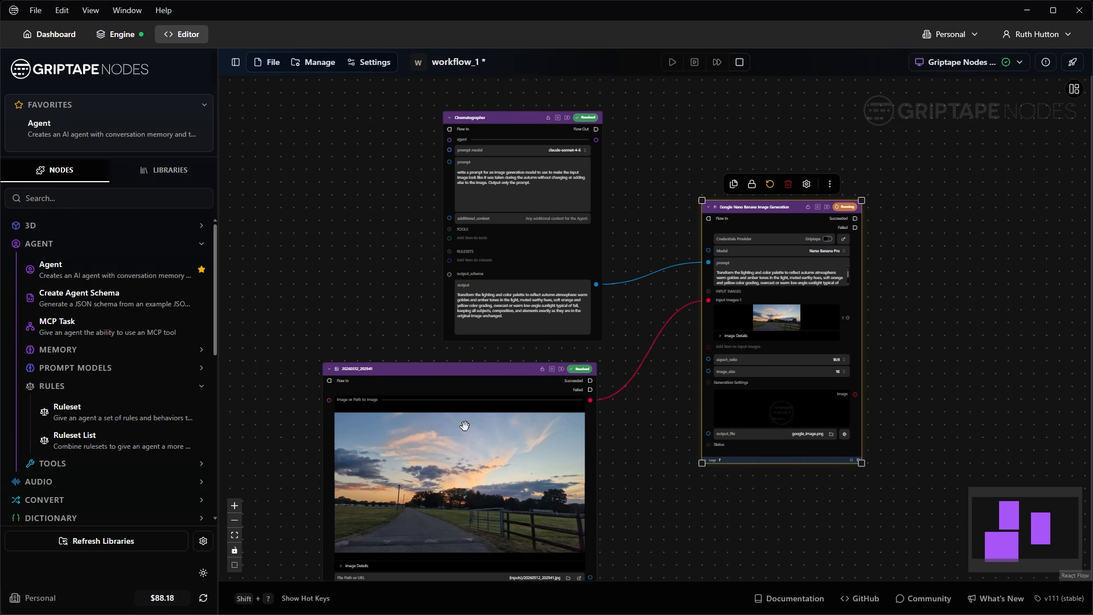
pyautogui.scroll(4, 598, 120)
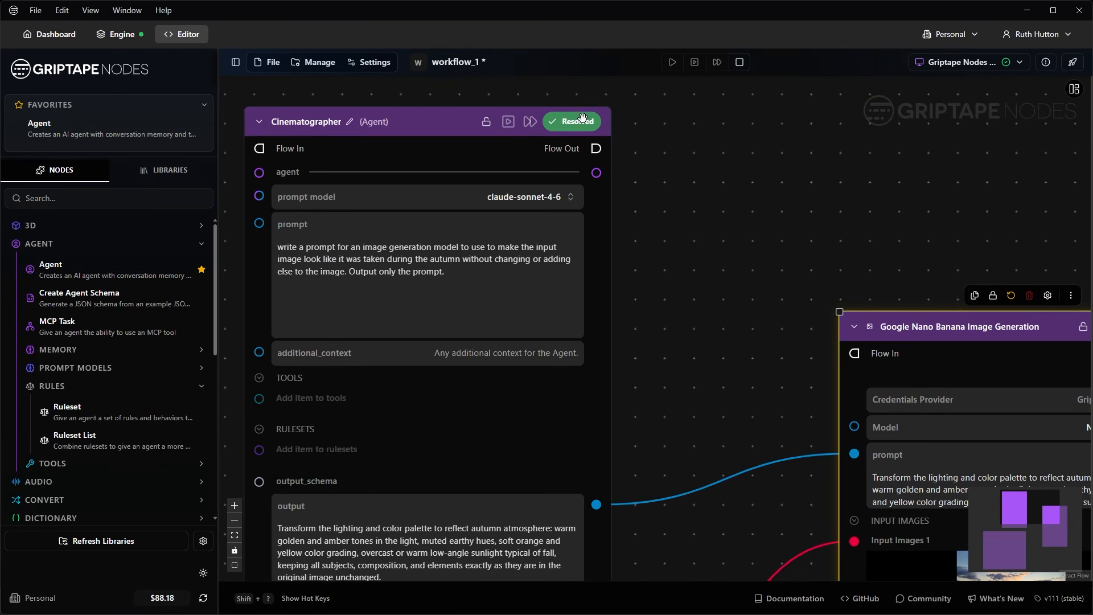
# - Follow the Google Nano Banana node's run until it finishes and view its generated autumn image at full size
pyautogui.scroll(-3, 822, 257)
pyautogui.scroll(5, 815, 228)
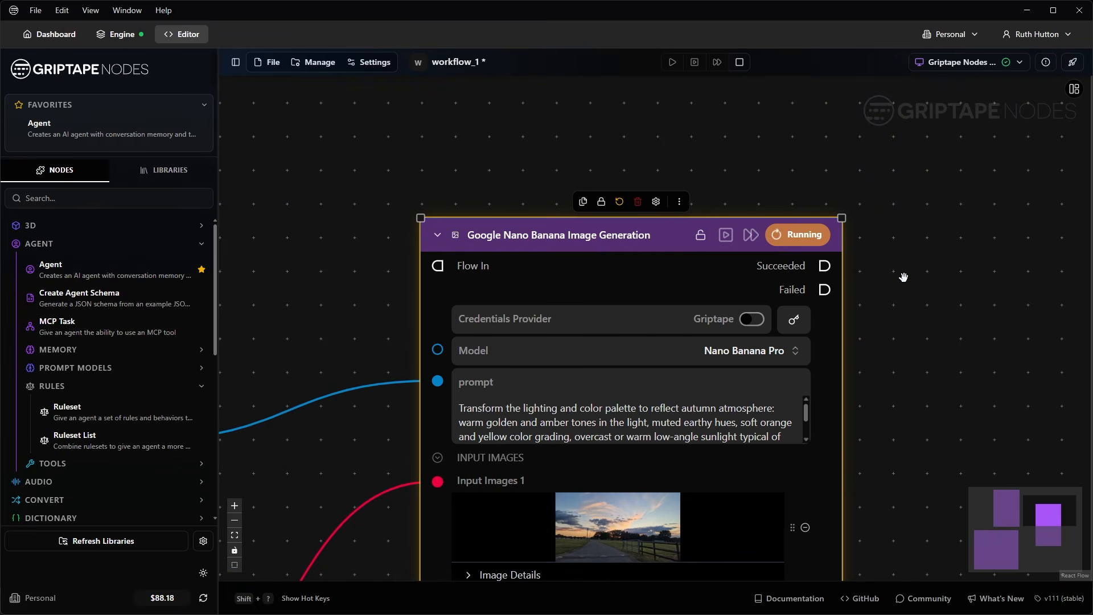
pyautogui.scroll(-4, 912, 299)
pyautogui.scroll(-1, 935, 406)
pyautogui.moveTo(936, 406); pyautogui.dragTo(883, 317)
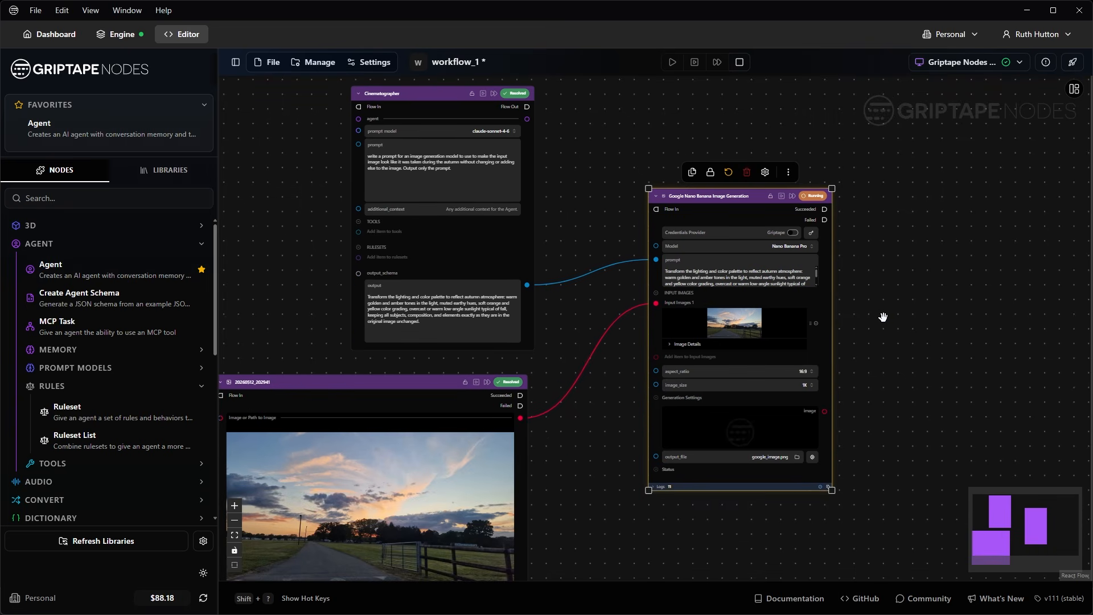
pyautogui.scroll(5, 859, 400)
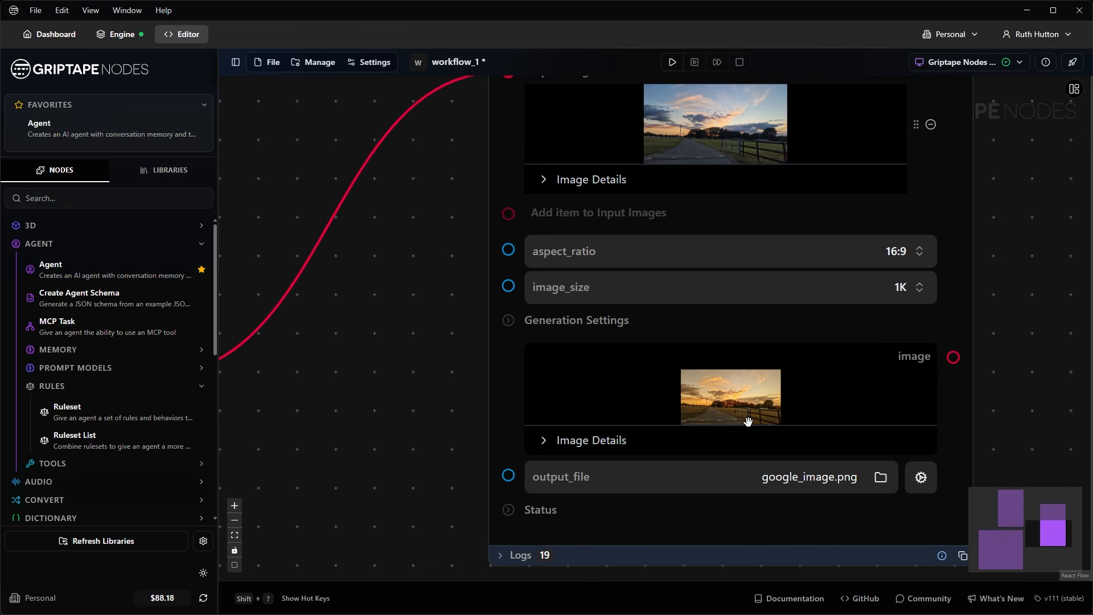
pyautogui.click(912, 397)
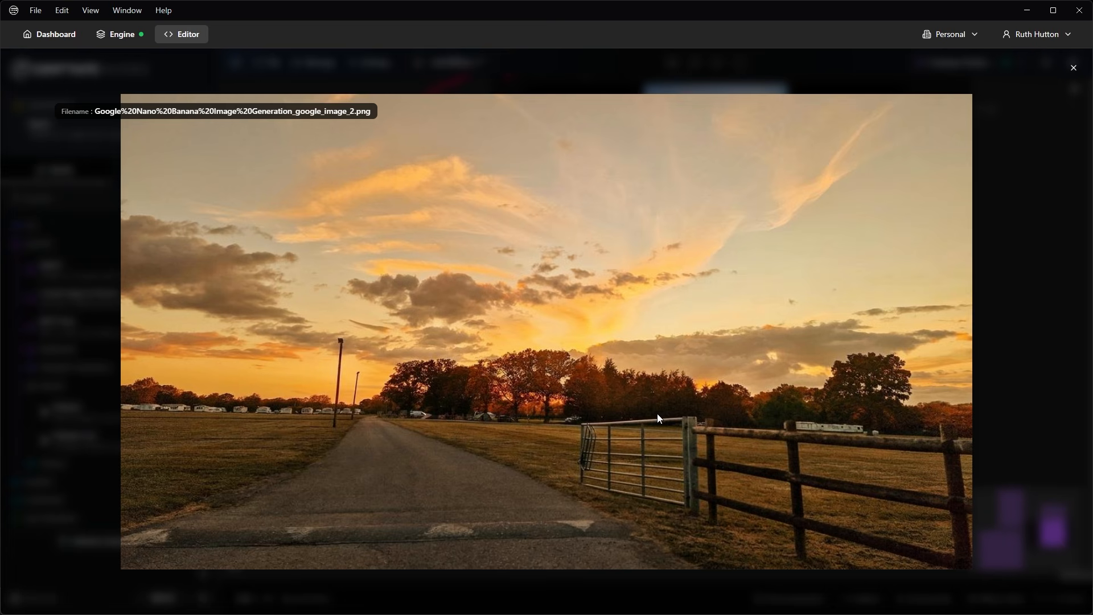
pyautogui.click(1074, 68)
# - Enlarge the Google Nano Banana Image Generation node and compare its input photo with the generated autumn image
pyautogui.scroll(-3, 849, 311)
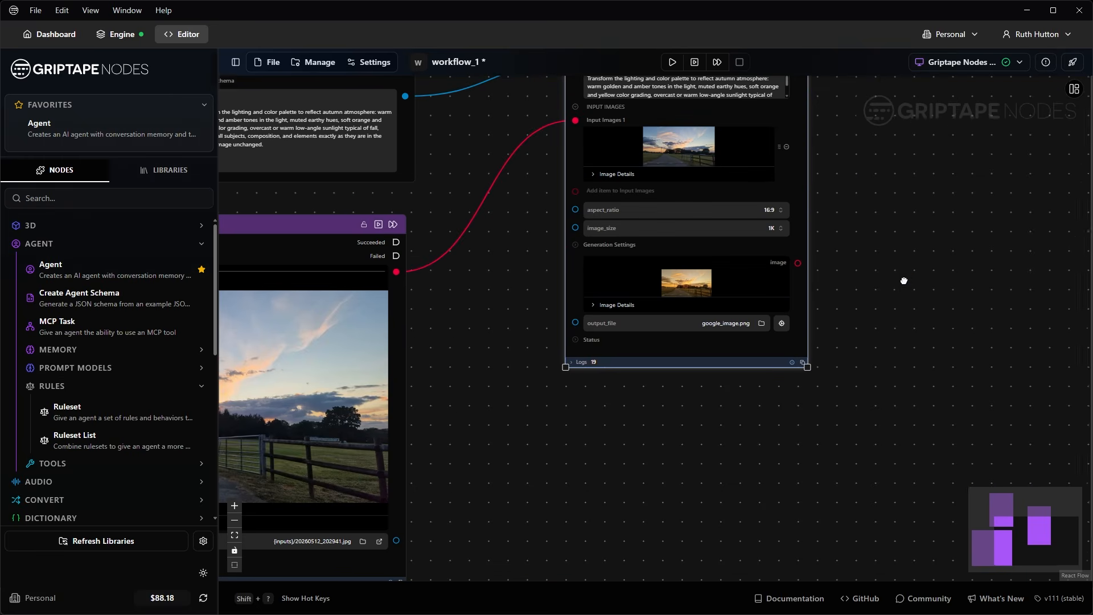
pyautogui.moveTo(807, 367); pyautogui.dragTo(919, 537)
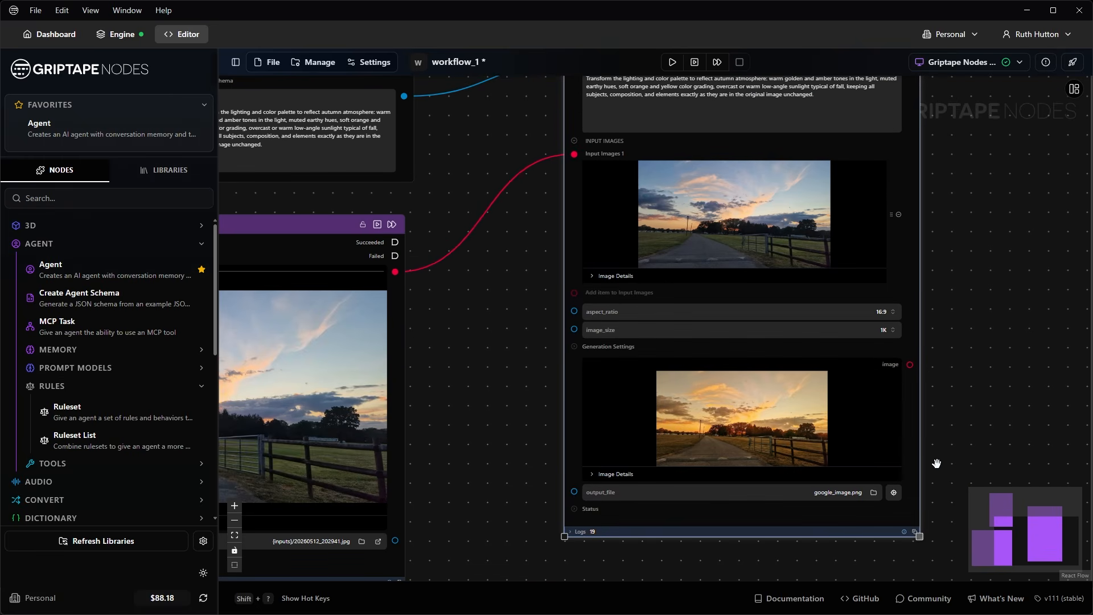
pyautogui.moveTo(937, 463); pyautogui.dragTo(786, 411)
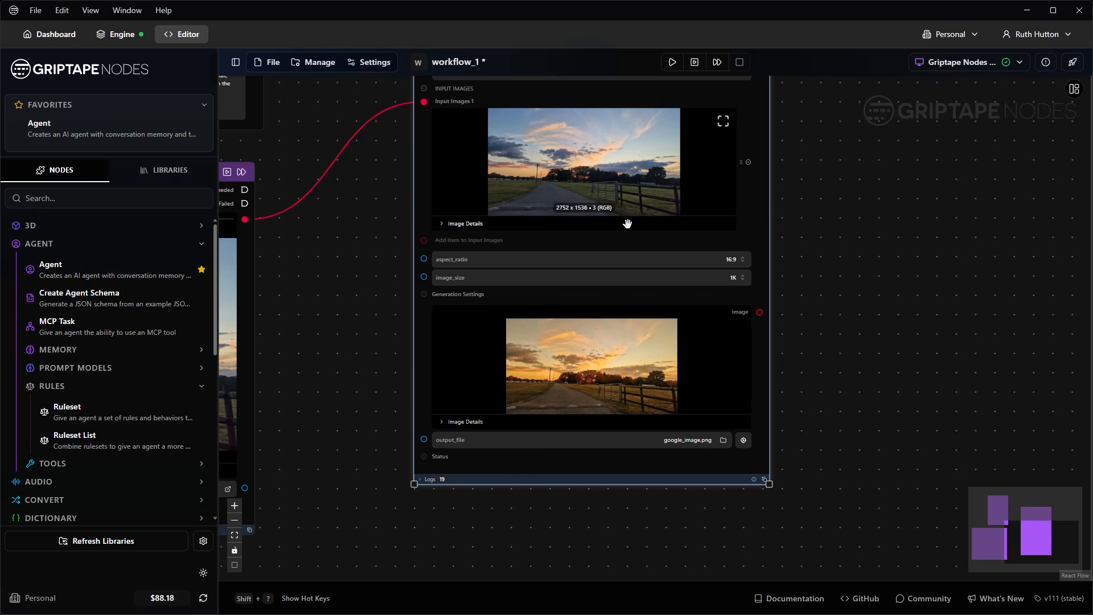
pyautogui.scroll(3, 681, 319)
pyautogui.moveTo(884, 246); pyautogui.dragTo(923, 318)
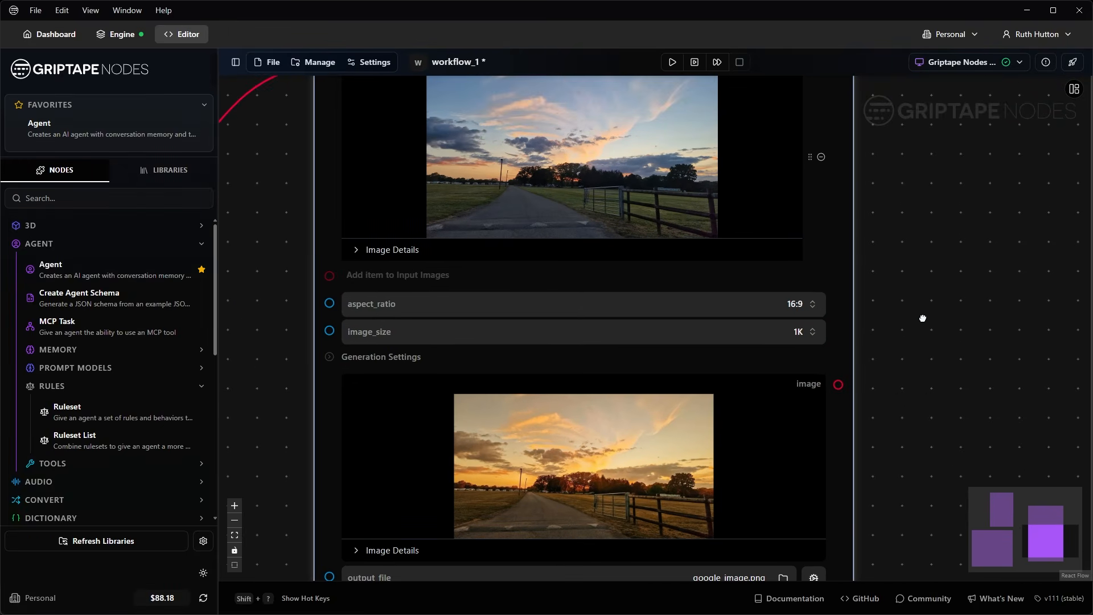
pyautogui.scroll(-5, 922, 317)
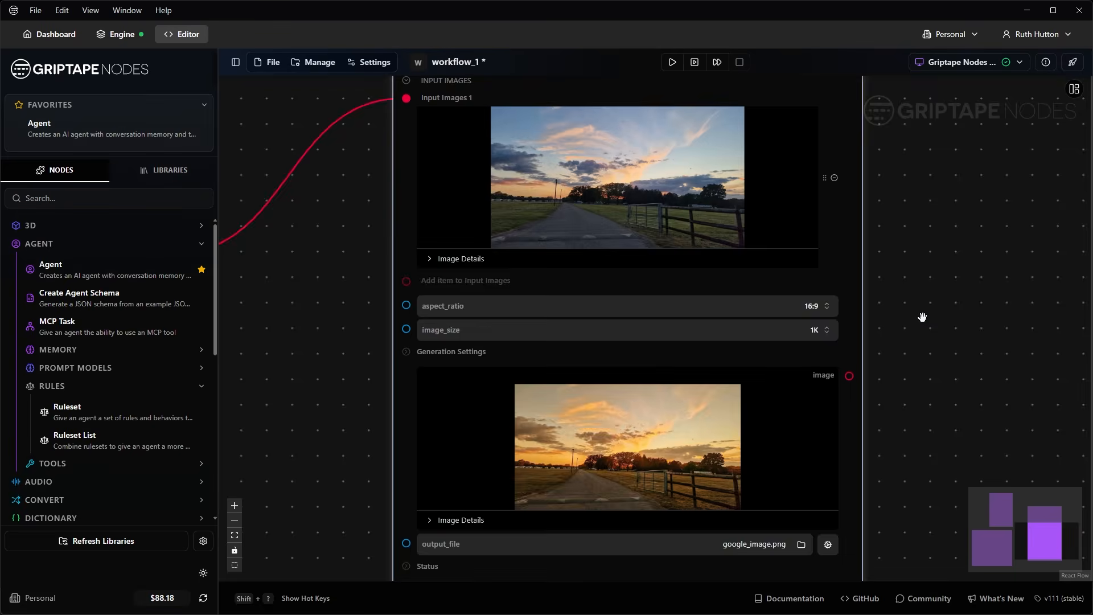
pyautogui.moveTo(921, 263); pyautogui.dragTo(923, 334)
# - Replace the word "autumn" with "winter" in the Cinematographer node's prompt
pyautogui.scroll(6, 455, 119)
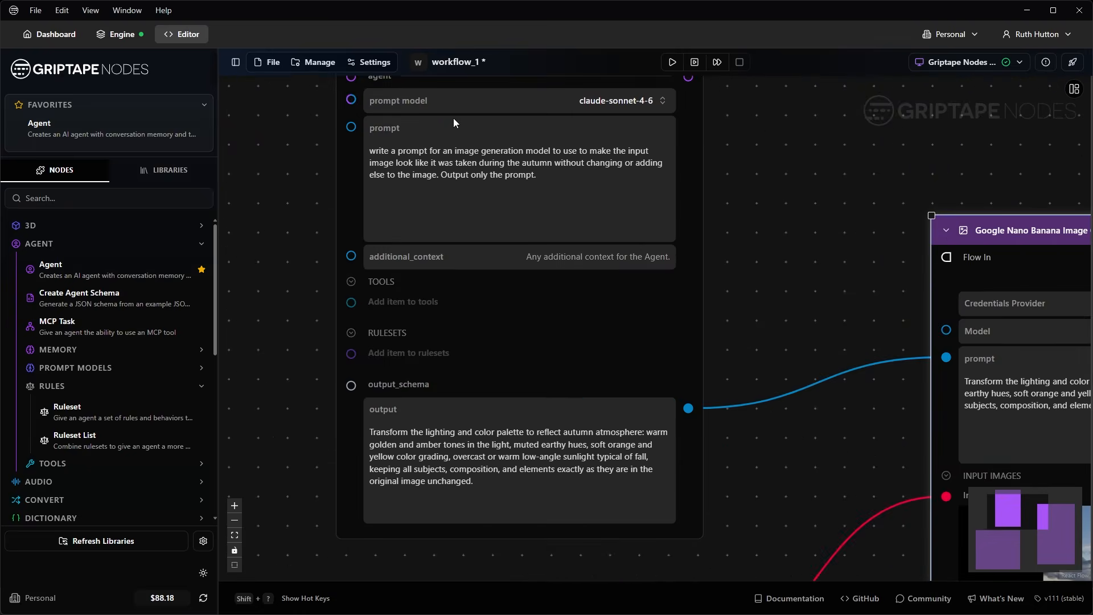
pyautogui.moveTo(543, 182); pyautogui.dragTo(581, 184)
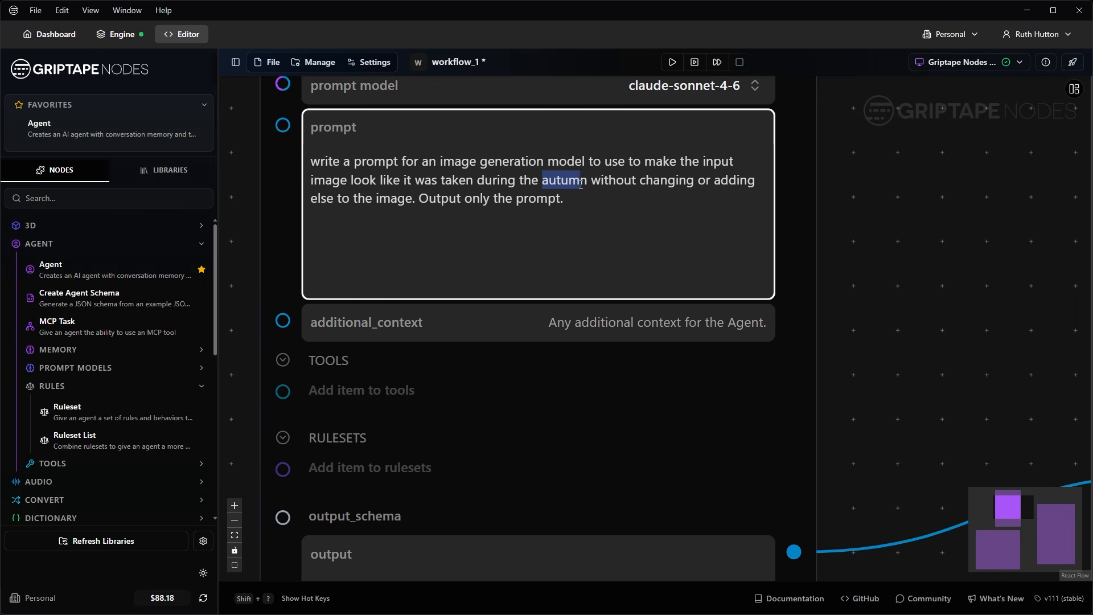
pyautogui.write('winter')
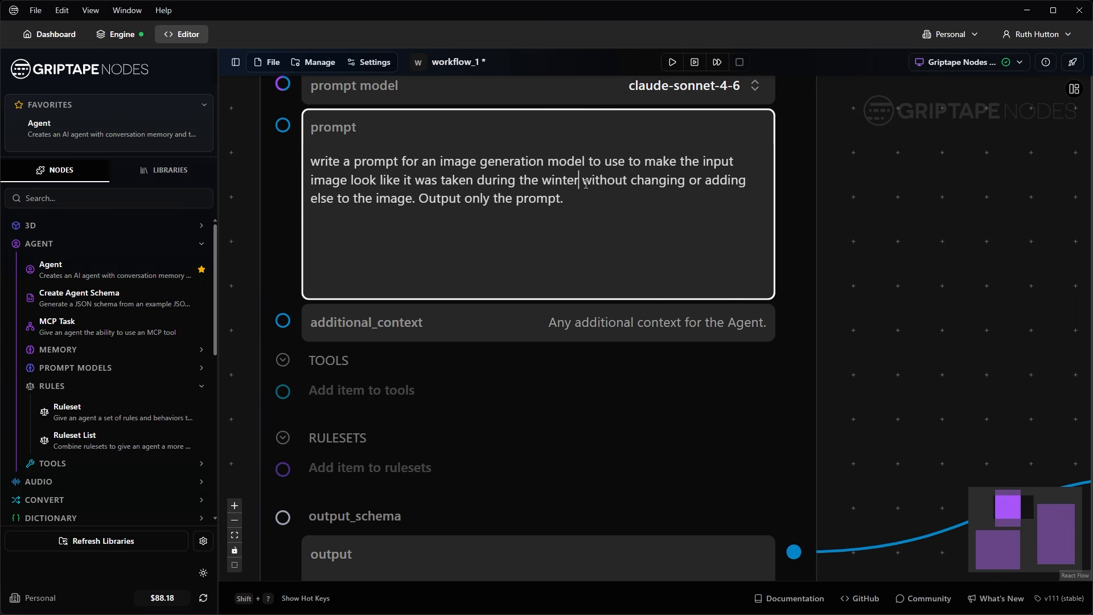
pyautogui.click(928, 273)
# - Run the connected nodes through the Google Nano Banana Image Generation node with the winter prompt
pyautogui.scroll(-6, 928, 274)
pyautogui.moveTo(934, 271); pyautogui.dragTo(541, 236)
pyautogui.click(962, 245)
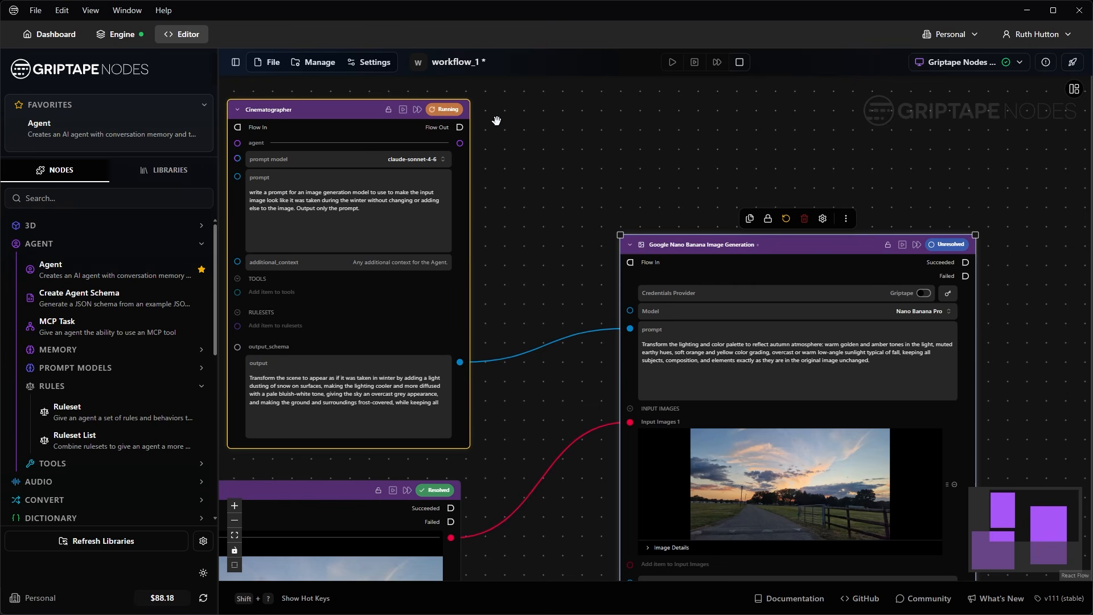
# - View the winter image generated by the Google Nano Banana node at full size and close the preview
pyautogui.moveTo(1063, 424); pyautogui.dragTo(847, 290)
pyautogui.scroll(-1, 843, 239)
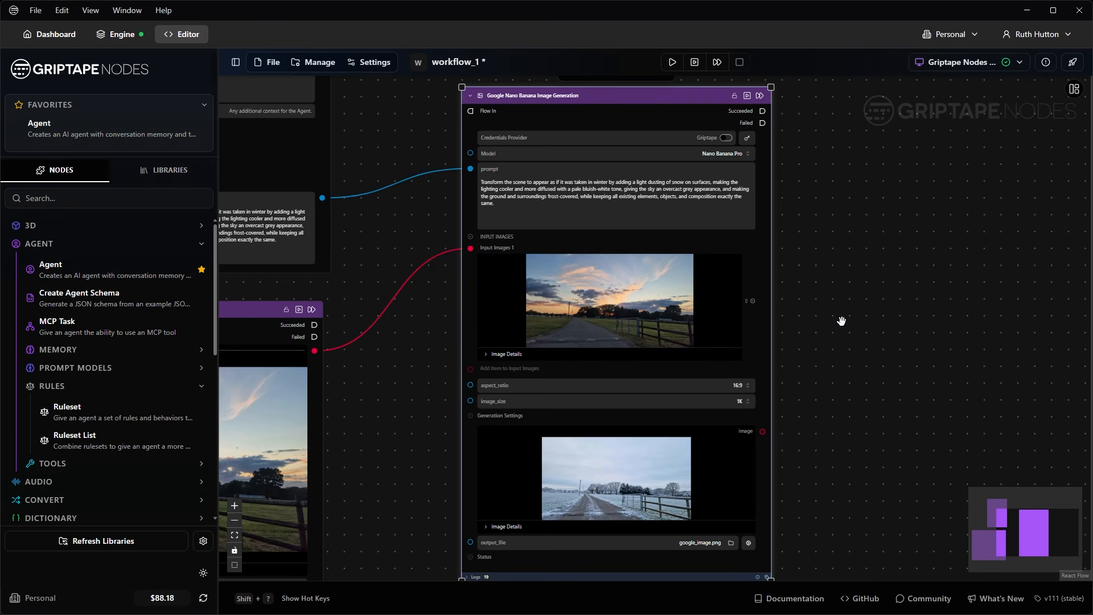
pyautogui.scroll(3, 626, 500)
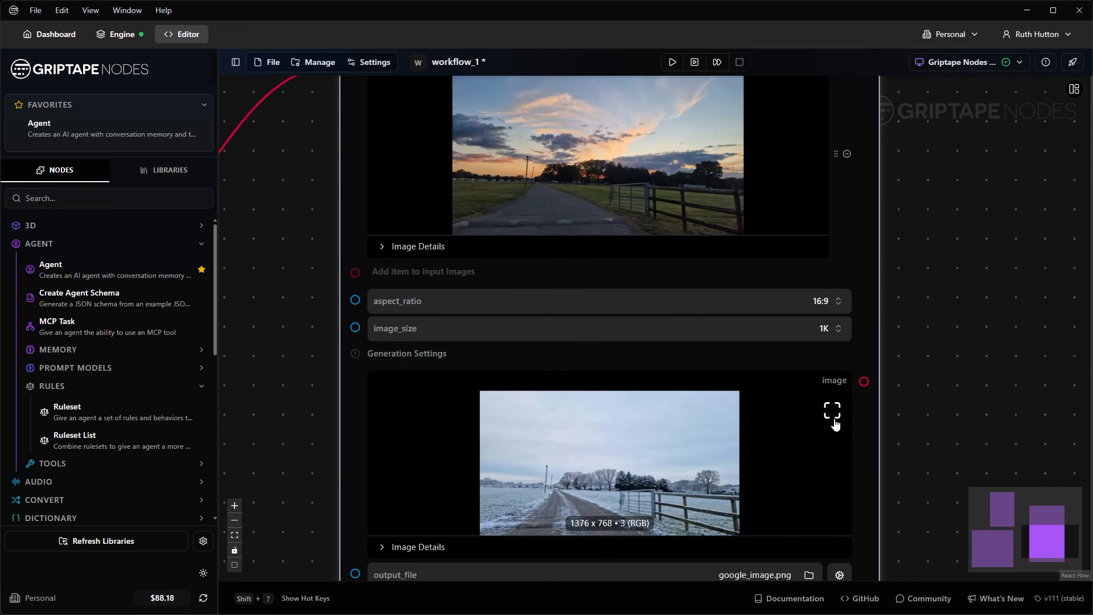
pyautogui.click(833, 411)
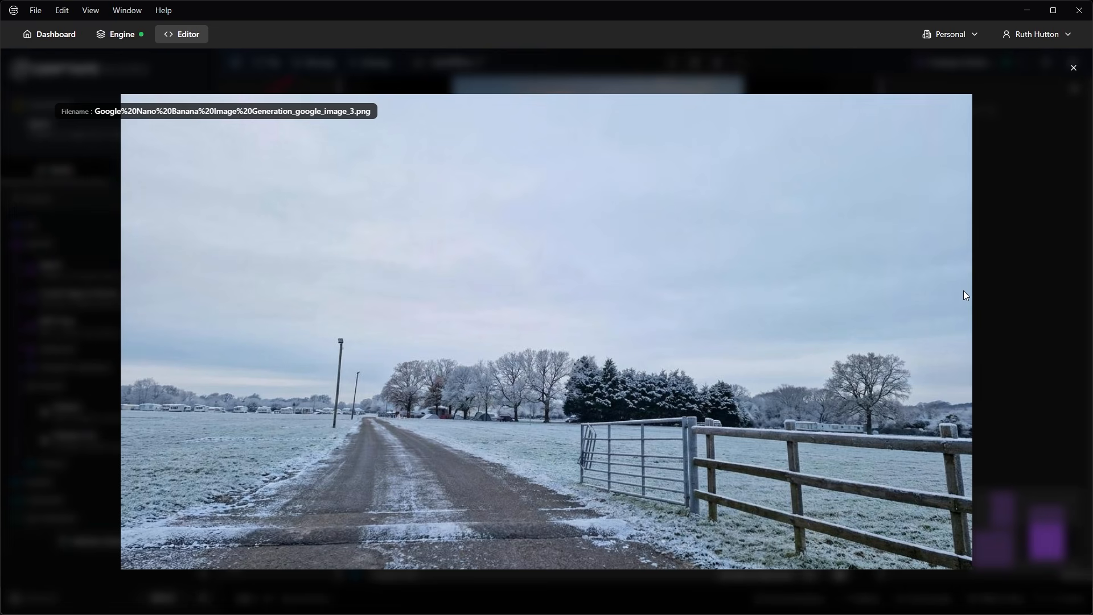
pyautogui.click(1074, 68)
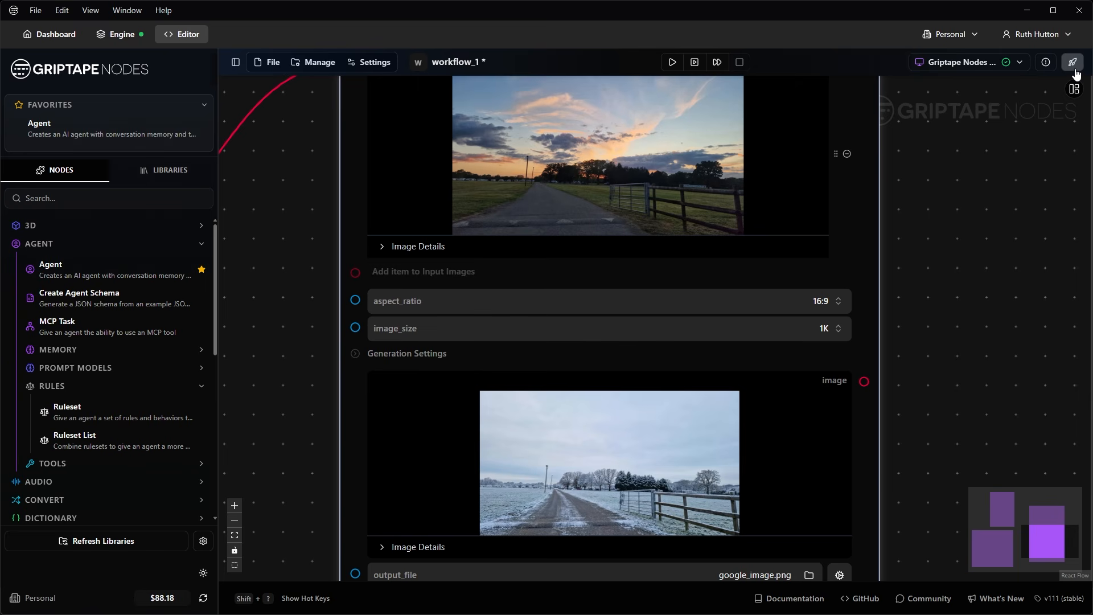
# - Review the complete three-node workflow and the Cinematographer node's winter prompt
pyautogui.scroll(-5, 934, 313)
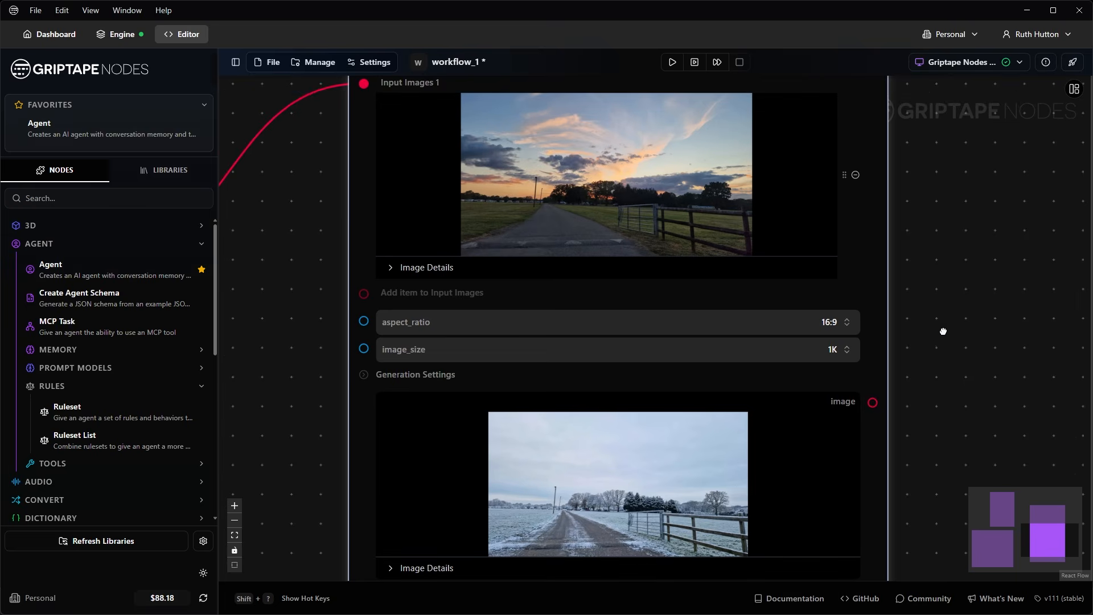
pyautogui.scroll(-3, 966, 335)
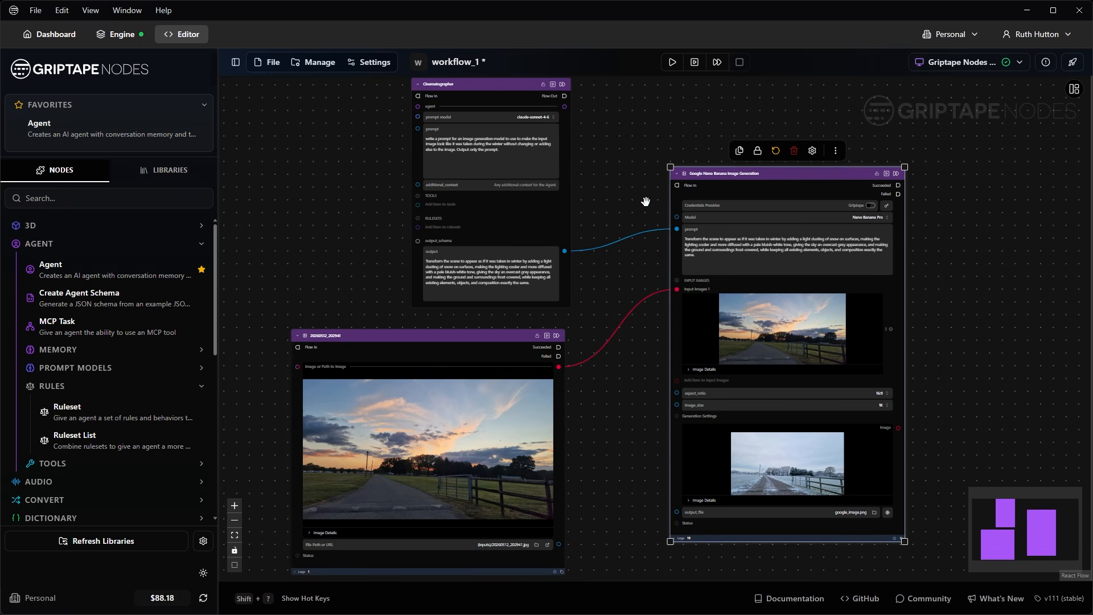
pyautogui.scroll(-3, 985, 246)
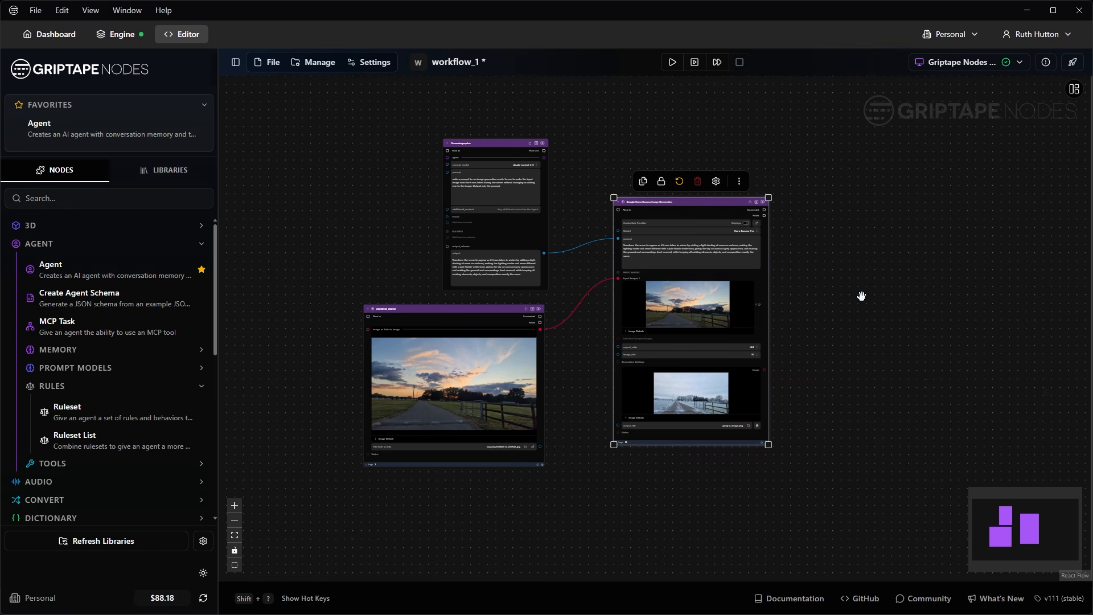
pyautogui.scroll(5, 487, 143)
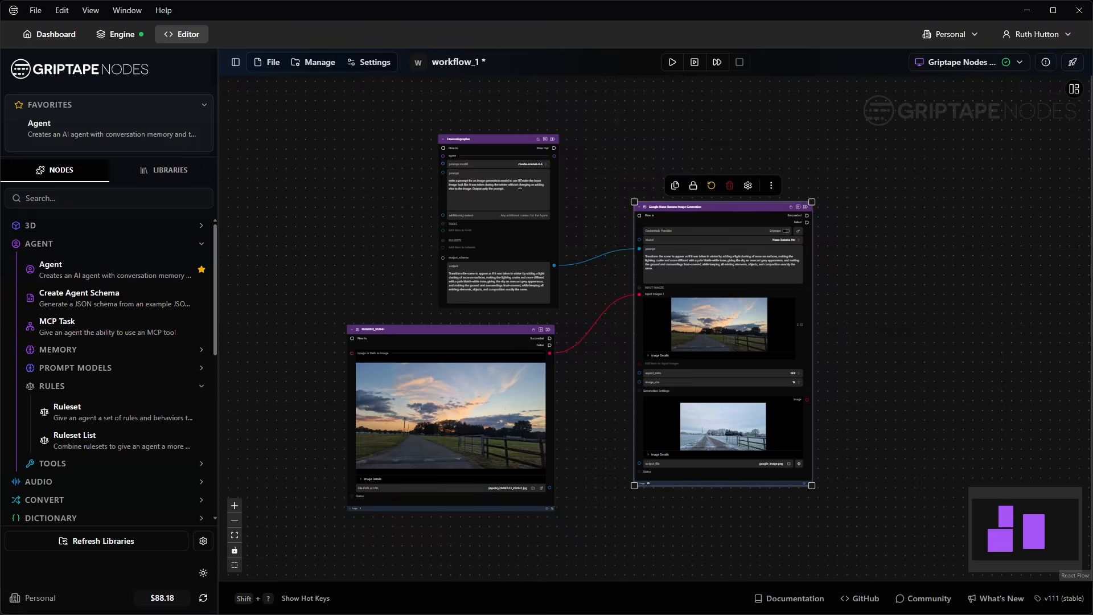
pyautogui.scroll(5, 387, 143)
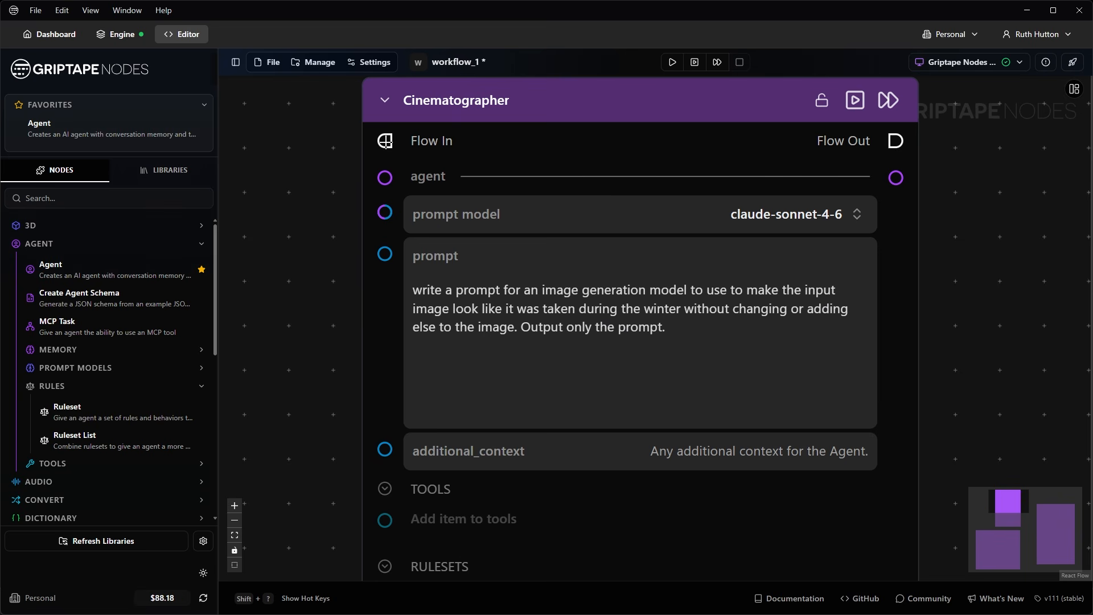
# - Move the 20260512_202941 image node well to the left of the Cinematographer node to clear space between the nodes
pyautogui.scroll(-10, 973, 253)
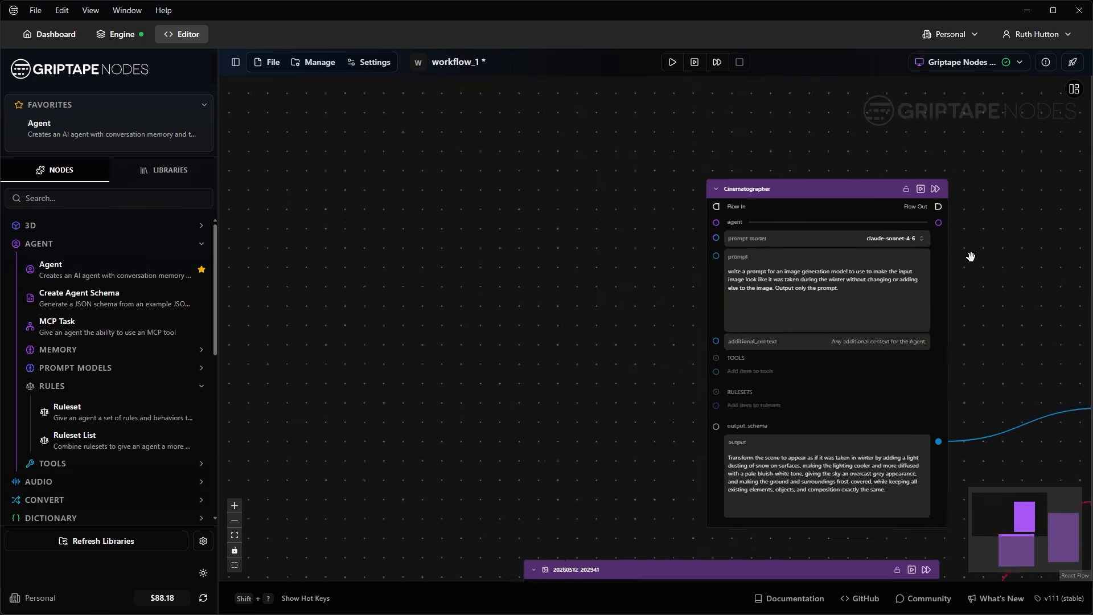
pyautogui.moveTo(976, 278); pyautogui.dragTo(705, 168)
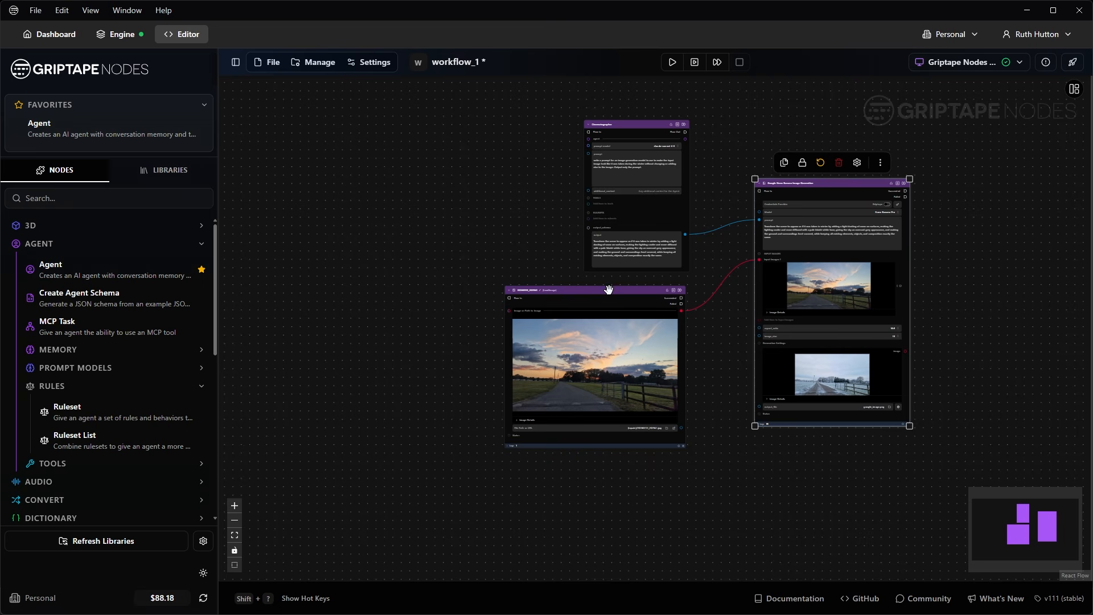
pyautogui.moveTo(603, 291); pyautogui.dragTo(365, 308)
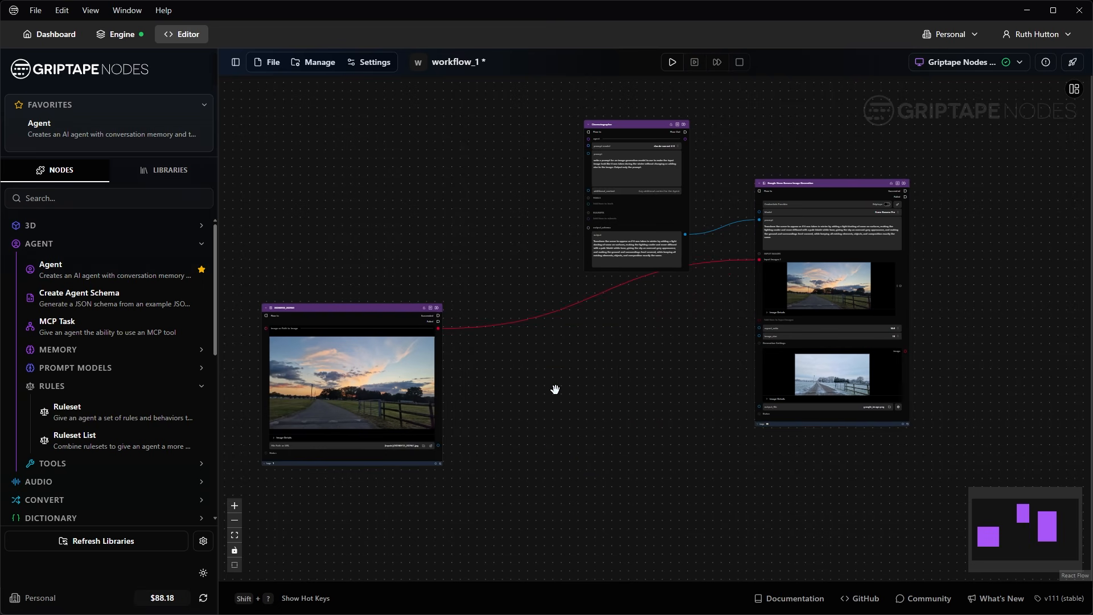
# - Add a second Google Nano Banana Image Generation node, searching with "image gen", and arrange it directly beneath the Cinematographer node
pyautogui.doubleClick(556, 390)
pyautogui.write('image')
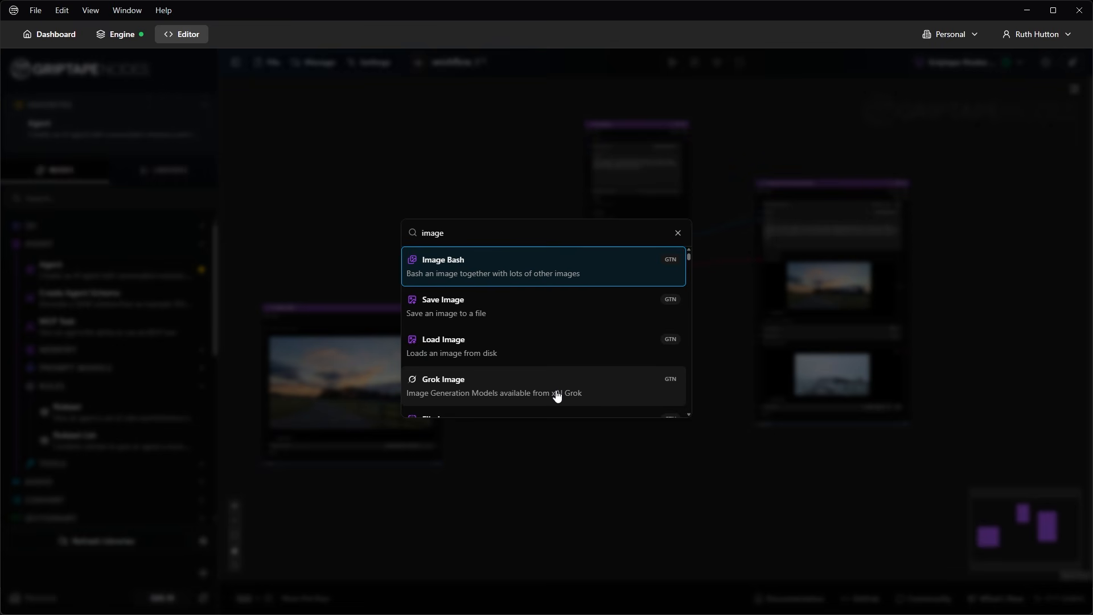
pyautogui.write(' gen')
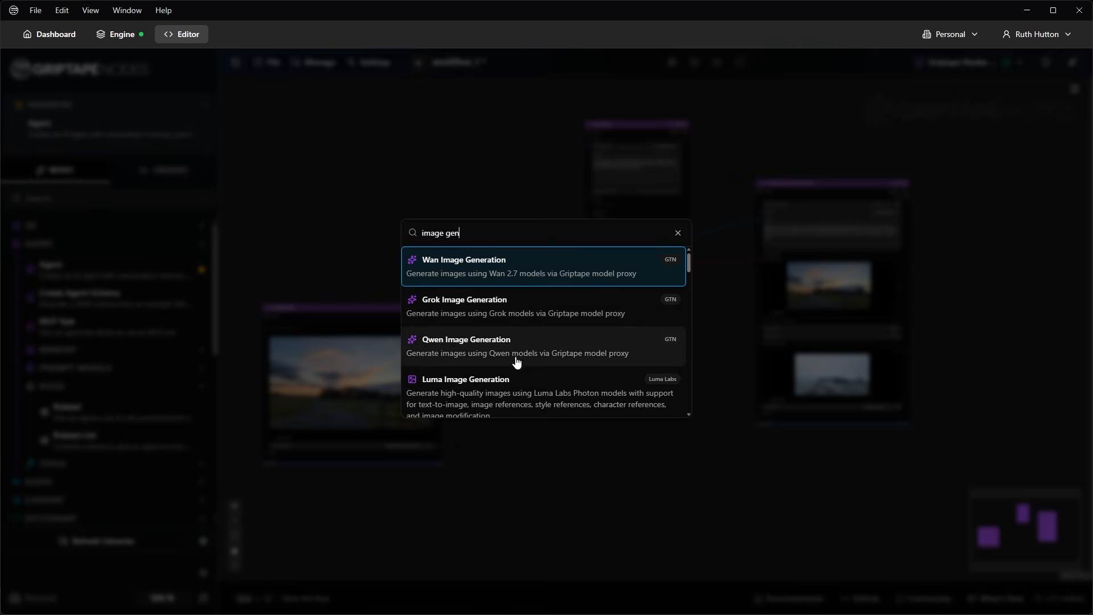
pyautogui.scroll(-8, 529, 312)
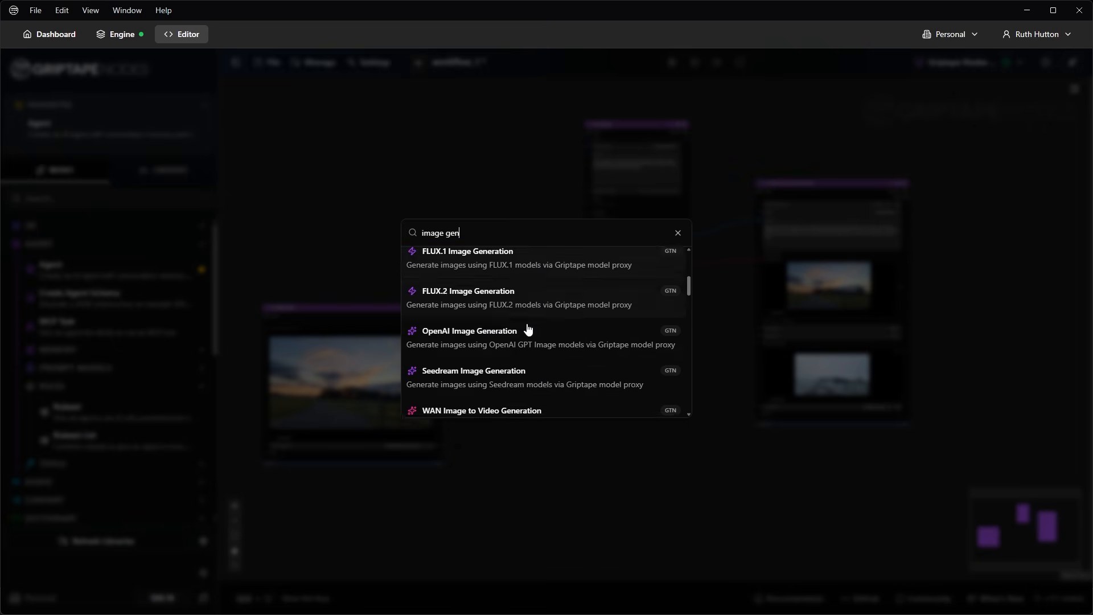
pyautogui.click(514, 306)
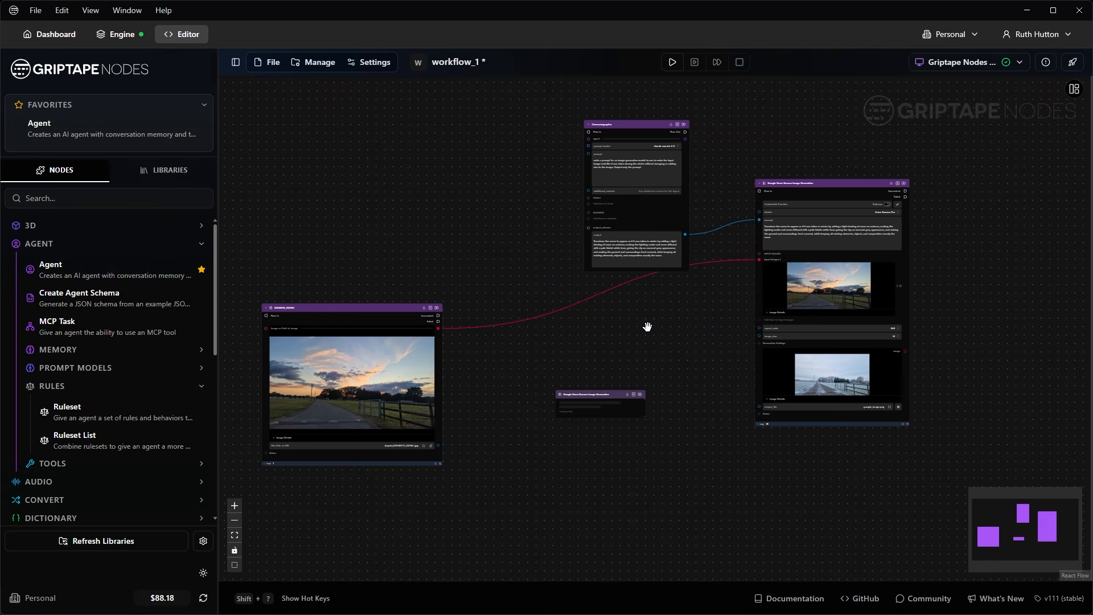
pyautogui.moveTo(623, 392); pyautogui.dragTo(610, 298)
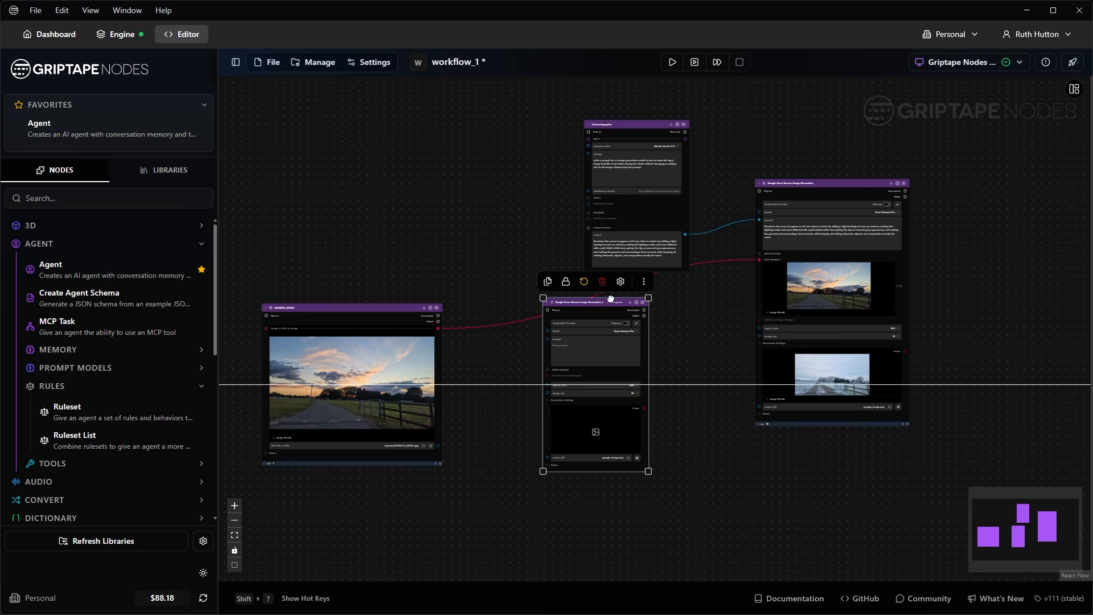
pyautogui.moveTo(654, 123); pyautogui.dragTo(610, 119)
# - Connect the 20260512_202941 node's image output to the new Google Nano Banana node's input images
pyautogui.moveTo(710, 393); pyautogui.dragTo(758, 358)
pyautogui.scroll(2, 695, 361)
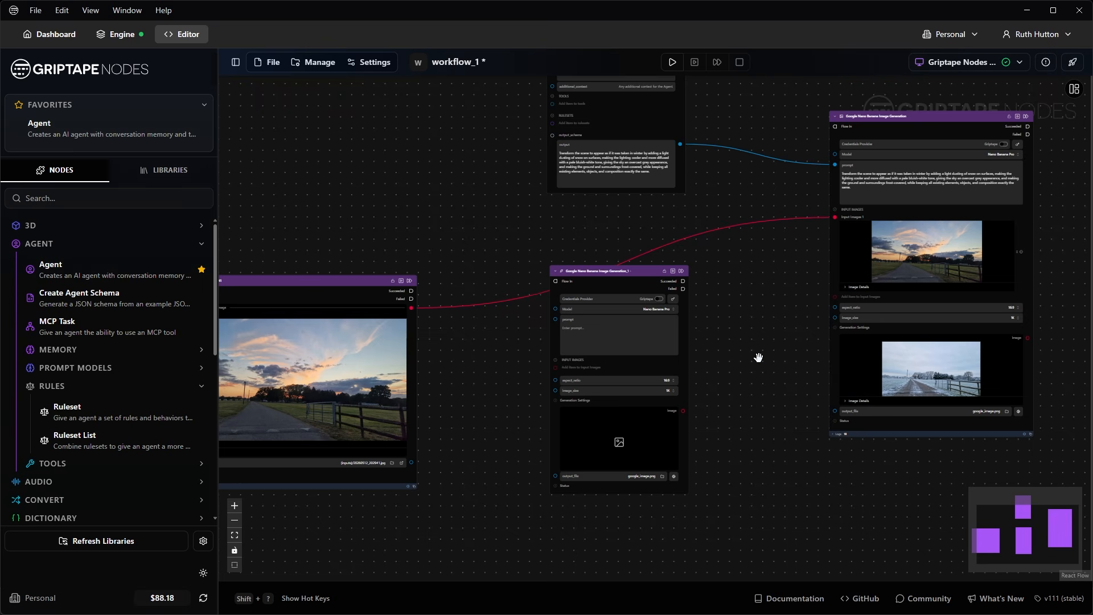
pyautogui.scroll(3, 640, 273)
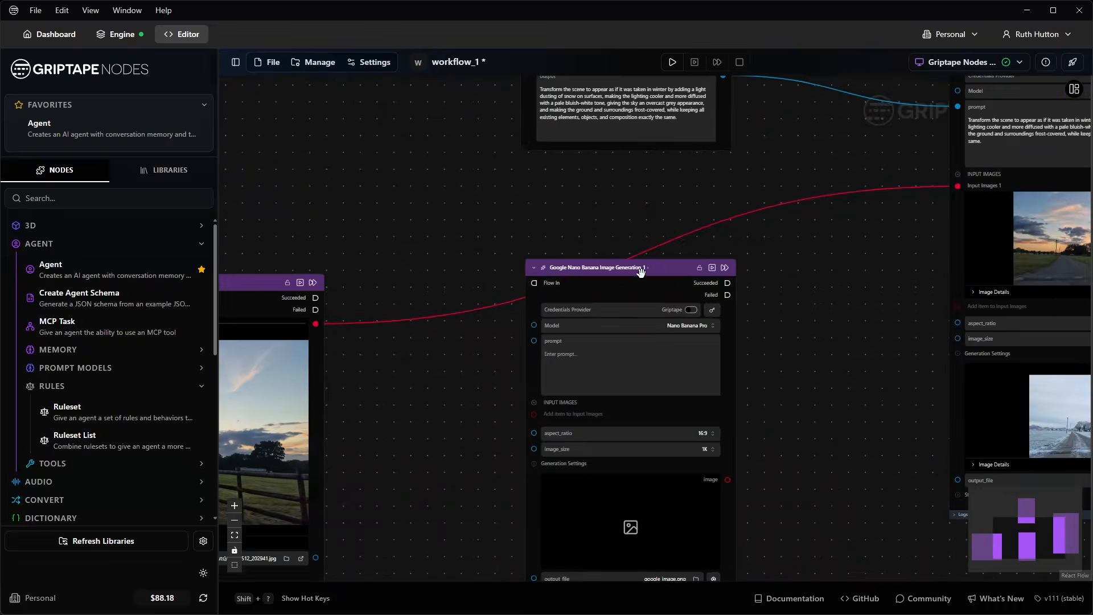
pyautogui.moveTo(447, 373); pyautogui.dragTo(566, 278)
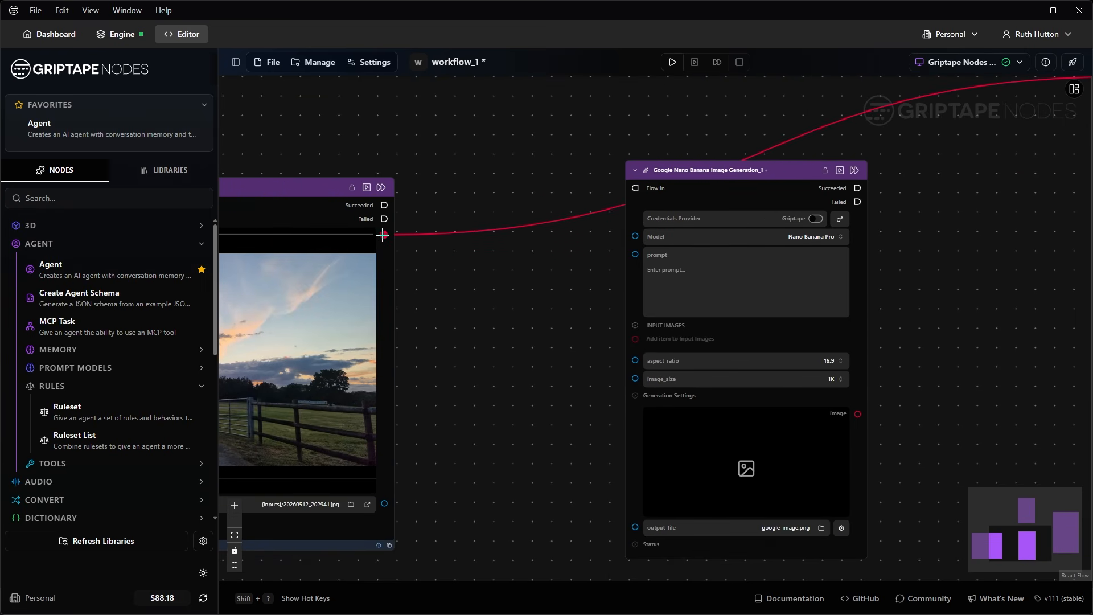
pyautogui.moveTo(383, 234); pyautogui.dragTo(635, 339)
# - Enter "remove the fence from the image foreground" as the new Google Nano Banana node's prompt
pyautogui.click(701, 269)
pyautogui.write('remove the fence from the image foreground')
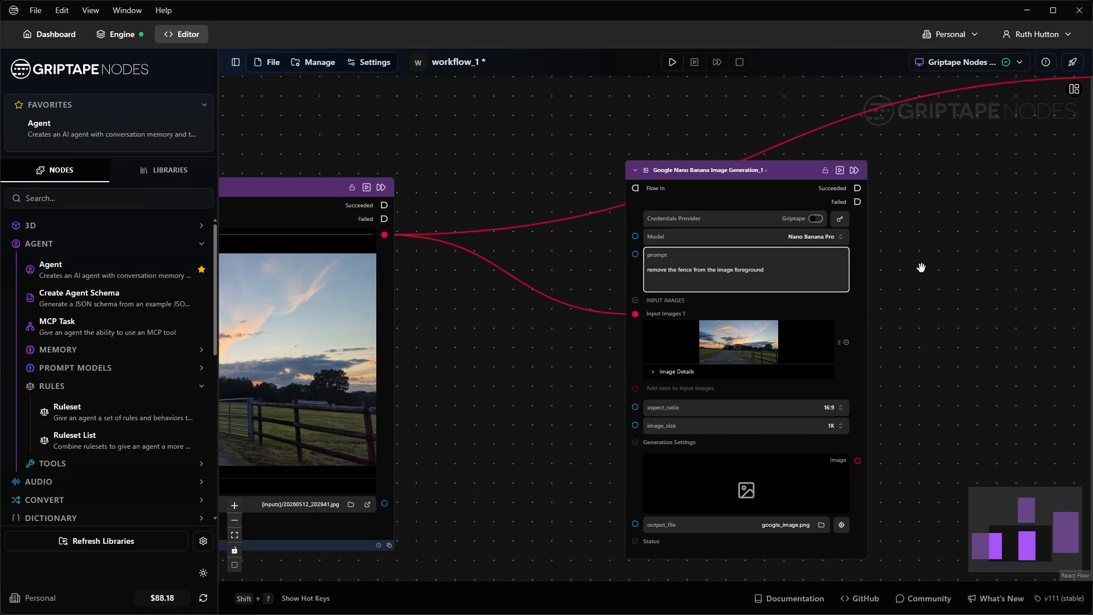
pyautogui.moveTo(922, 268); pyautogui.dragTo(647, 298)
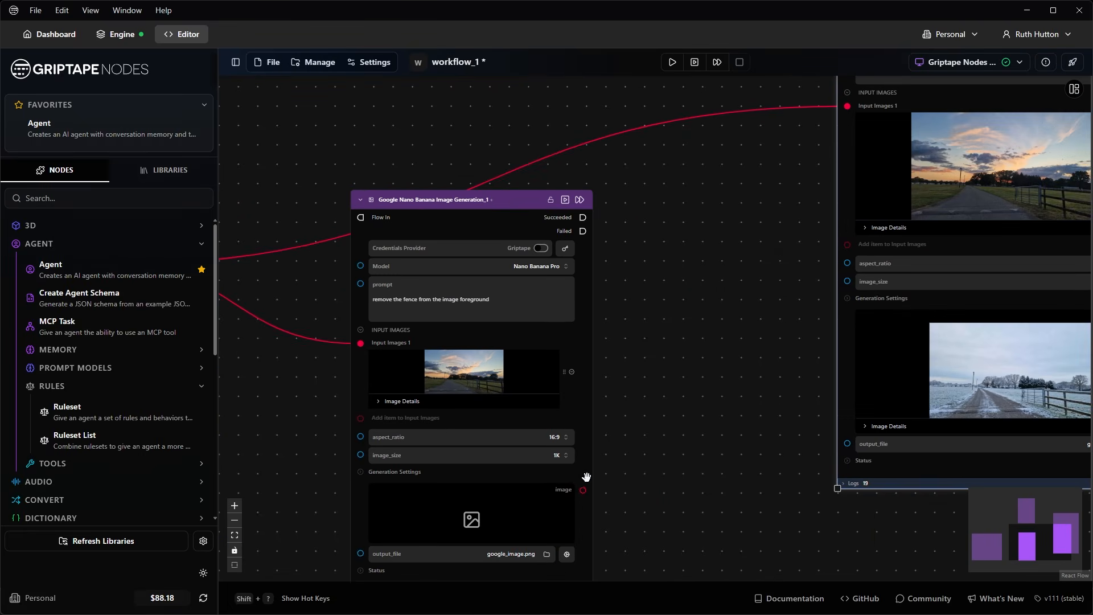
# - Connect the fence-removal Google Nano Banana node's image output to the seasonal Google Nano Banana node's first input image
pyautogui.moveTo(583, 490); pyautogui.dragTo(847, 107)
# - Replace "the winter" with "a storm" in the Cinematographer node's prompt
pyautogui.scroll(10, 635, 163)
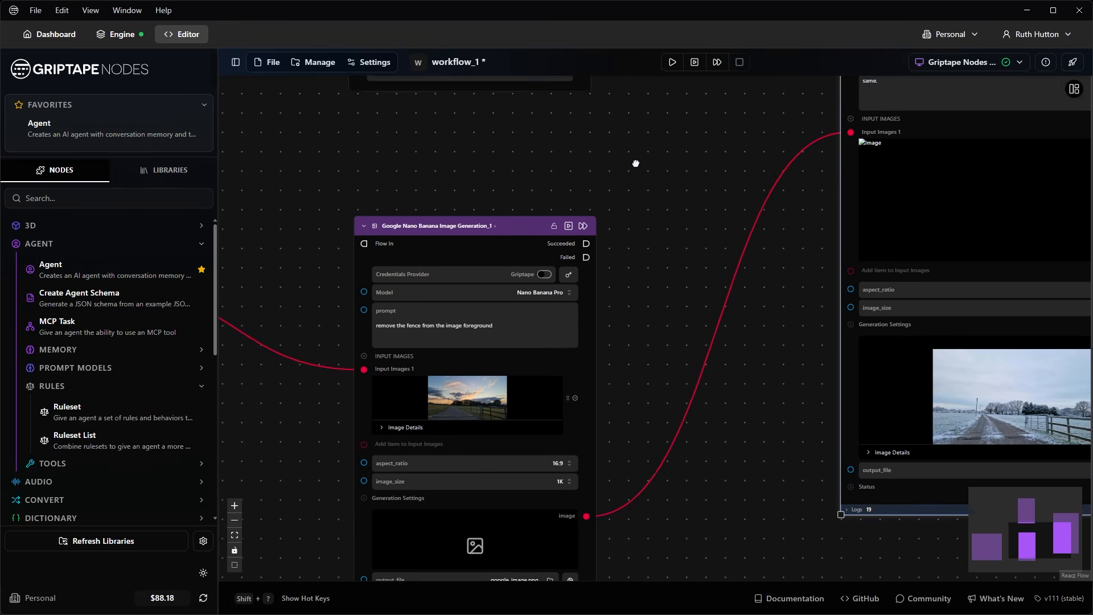
pyautogui.scroll(5, 619, 250)
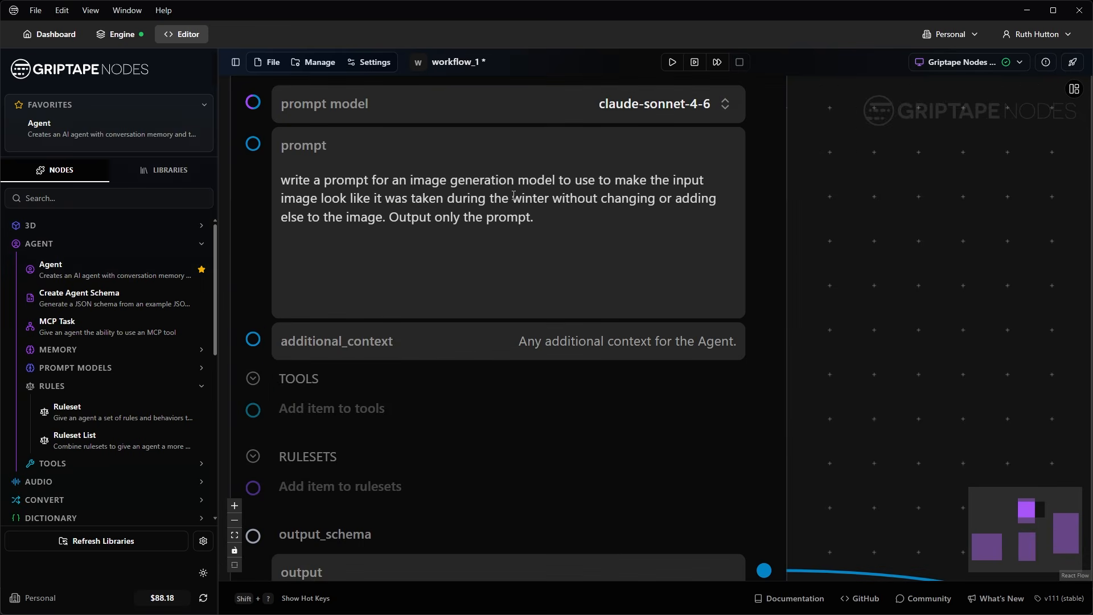
pyautogui.moveTo(491, 198); pyautogui.dragTo(552, 202)
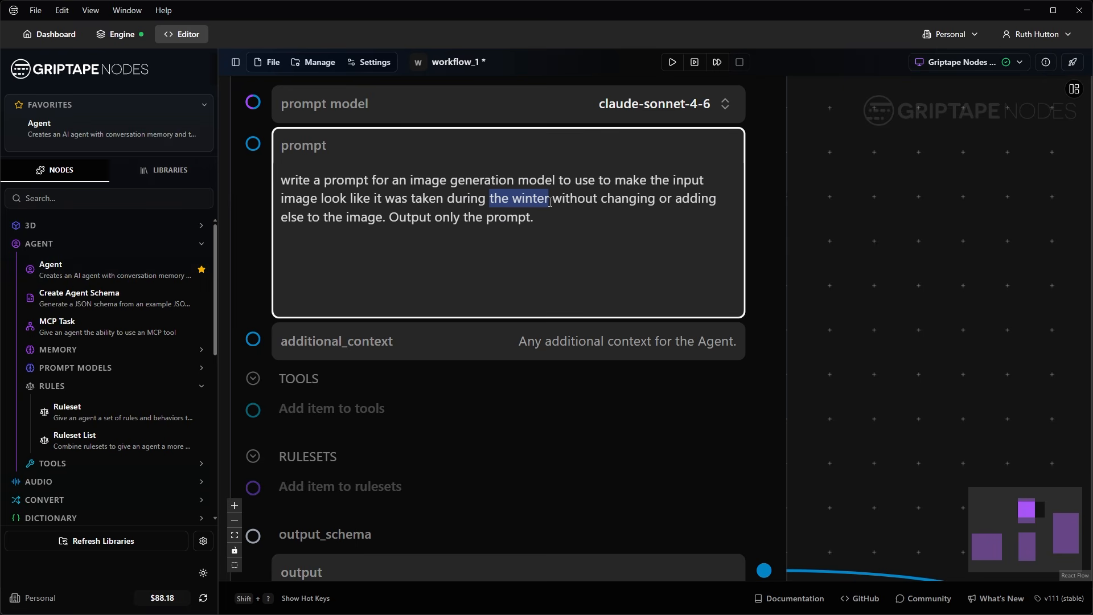
pyautogui.write('a storm')
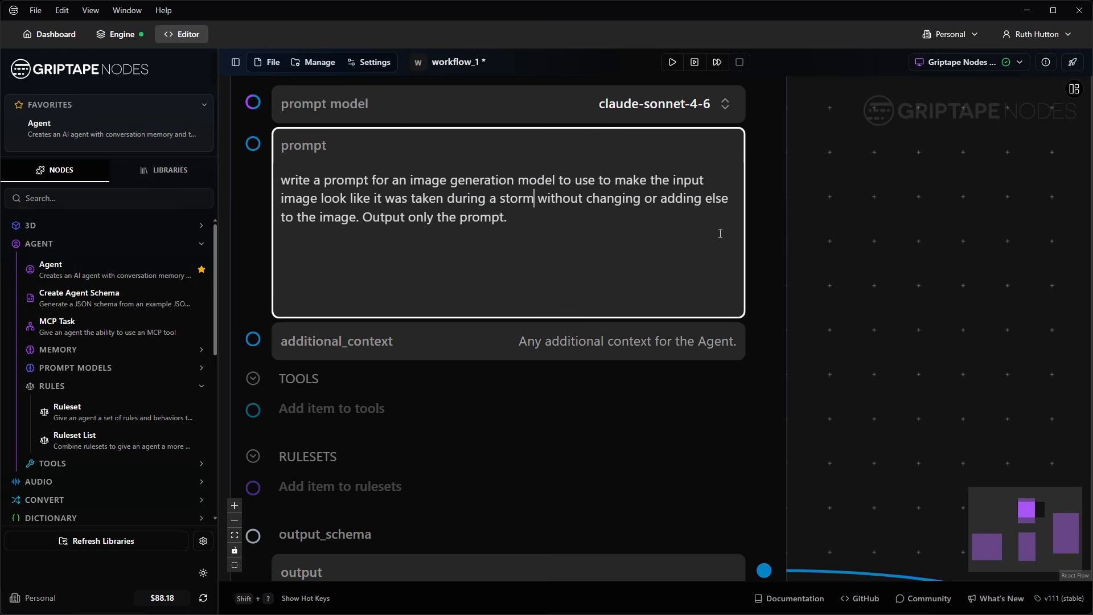
# - Run the final Google Nano Banana Image Generation node together with its upstream nodes, and stop the run partway
pyautogui.scroll(-5, 954, 312)
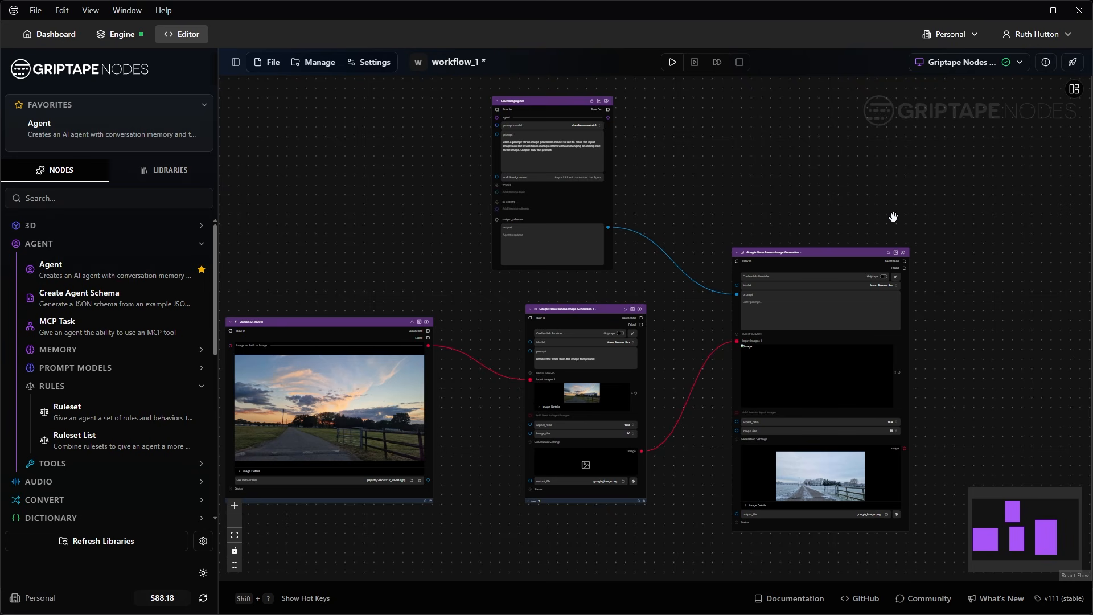
pyautogui.click(896, 252)
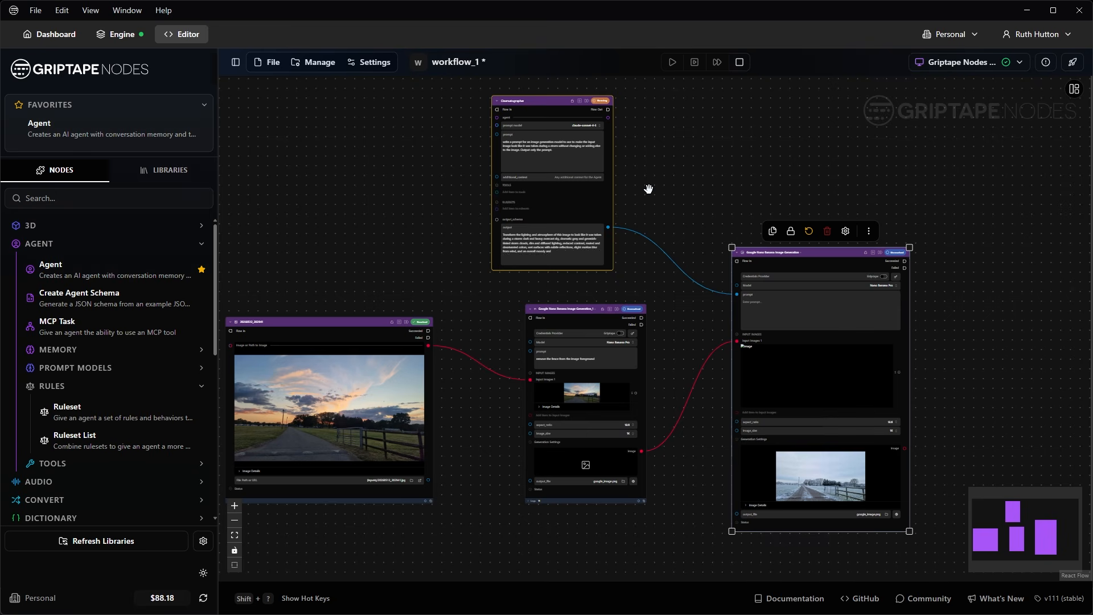
pyautogui.click(742, 68)
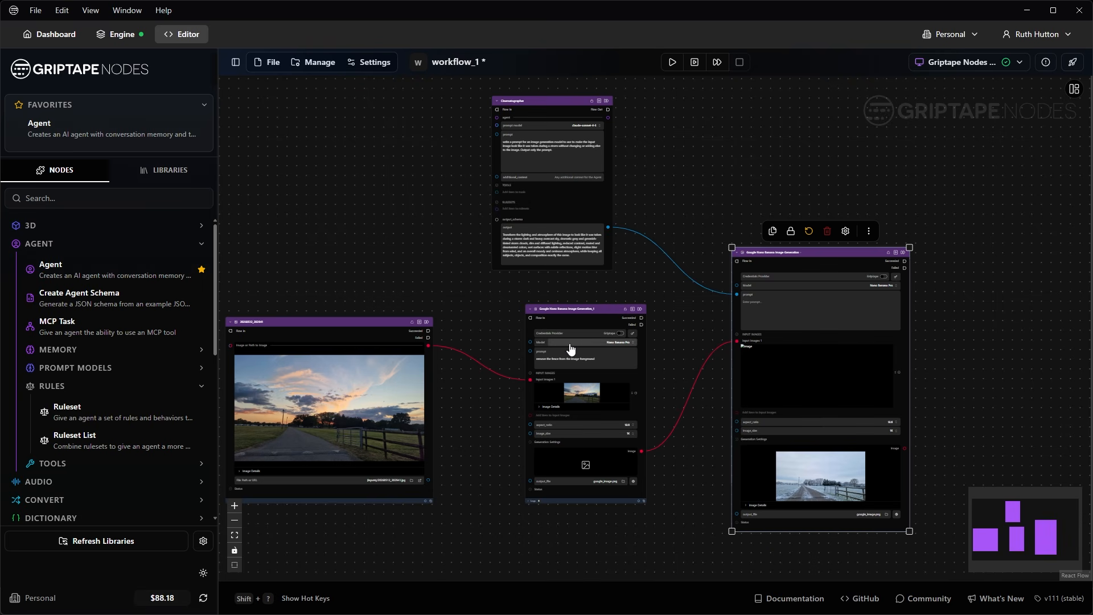
# - Spread the nodes out, moving the final Google Nano Banana node and Cinematographer further right and the fence-removal node slightly up and left
pyautogui.moveTo(853, 253); pyautogui.dragTo(936, 240)
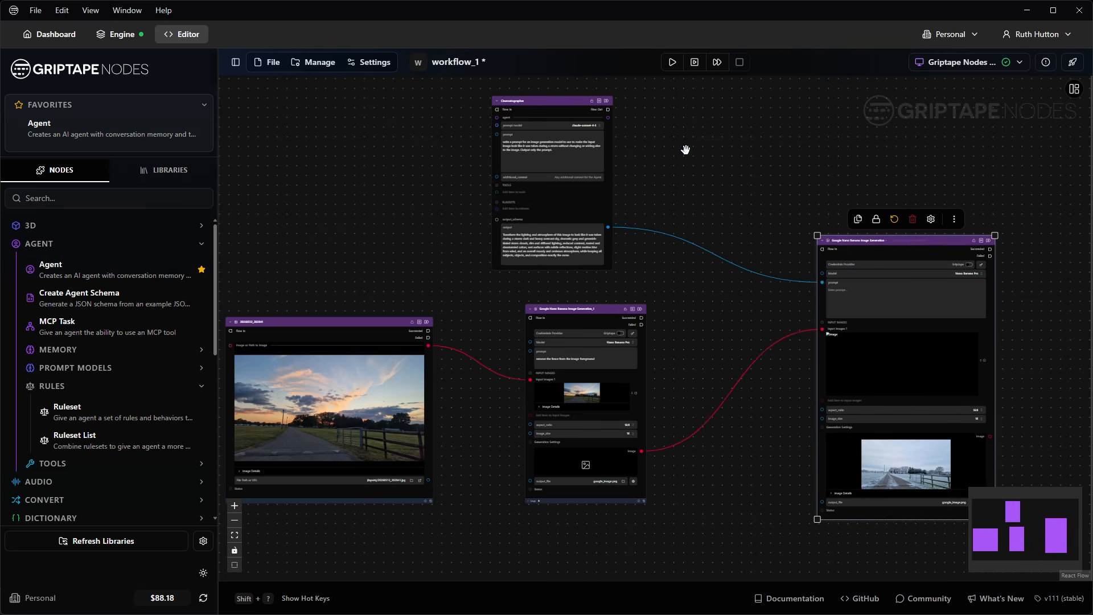
pyautogui.doubleClick(606, 94)
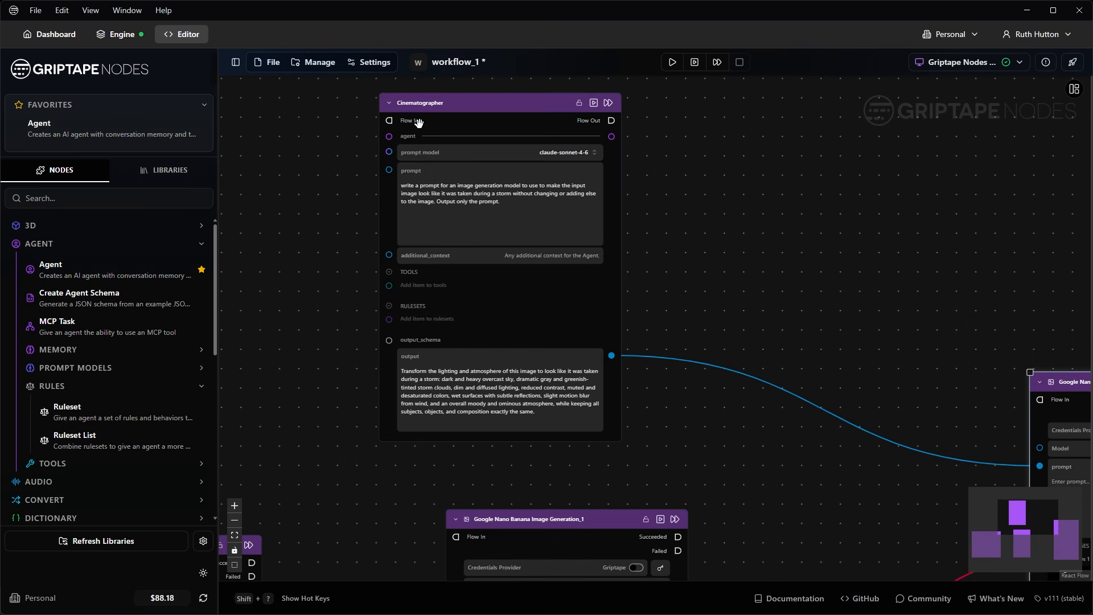
pyautogui.moveTo(773, 472); pyautogui.dragTo(610, 470)
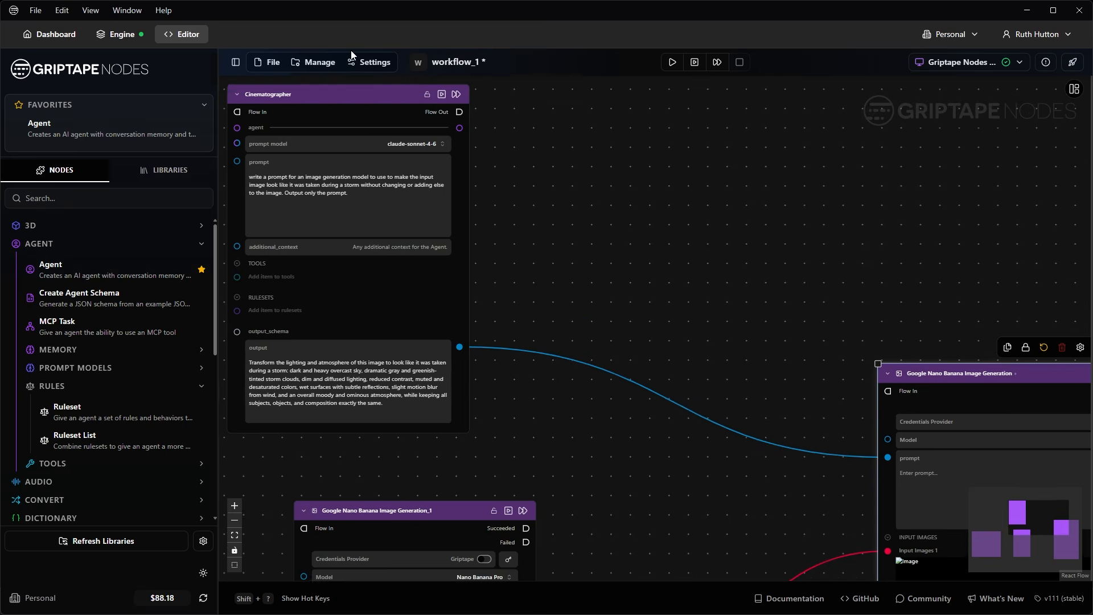
pyautogui.moveTo(337, 93); pyautogui.dragTo(661, 139)
pyautogui.click(459, 368)
pyautogui.moveTo(459, 368); pyautogui.dragTo(449, 156)
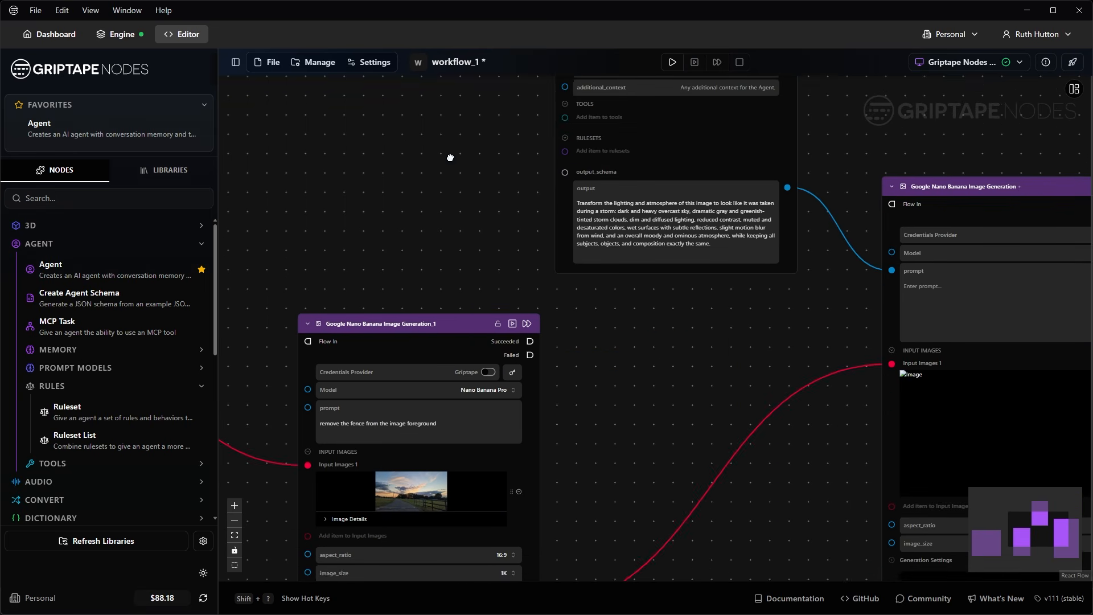
pyautogui.moveTo(449, 336); pyautogui.dragTo(370, 290)
# - Connect the fence-removal node's Succeeded output to the Cinematographer node's Flow In
pyautogui.moveTo(477, 267); pyautogui.dragTo(483, 388)
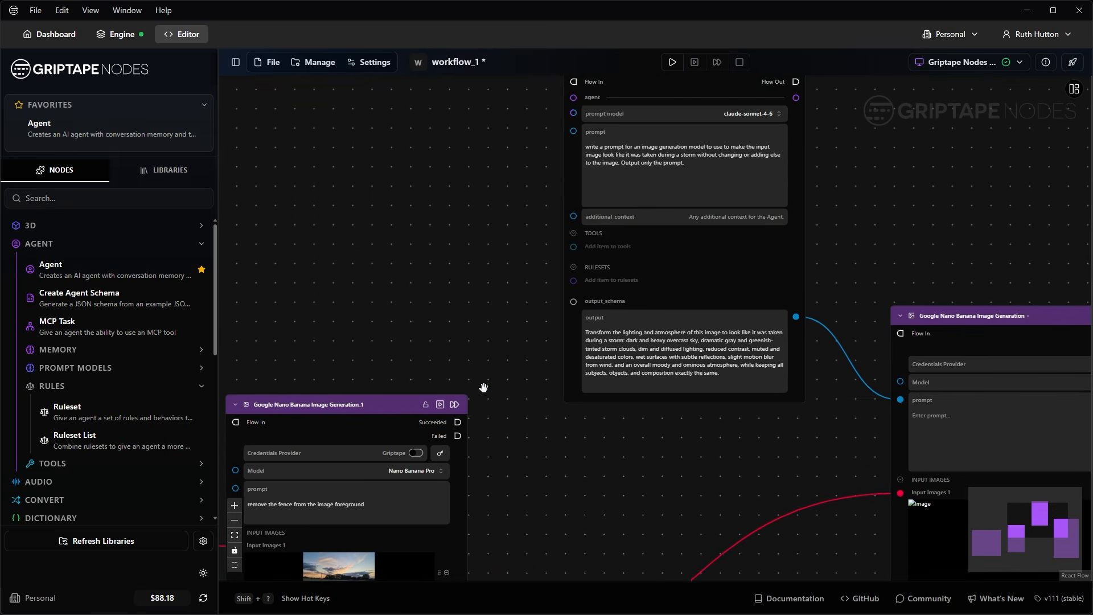
pyautogui.moveTo(486, 318); pyautogui.dragTo(486, 394)
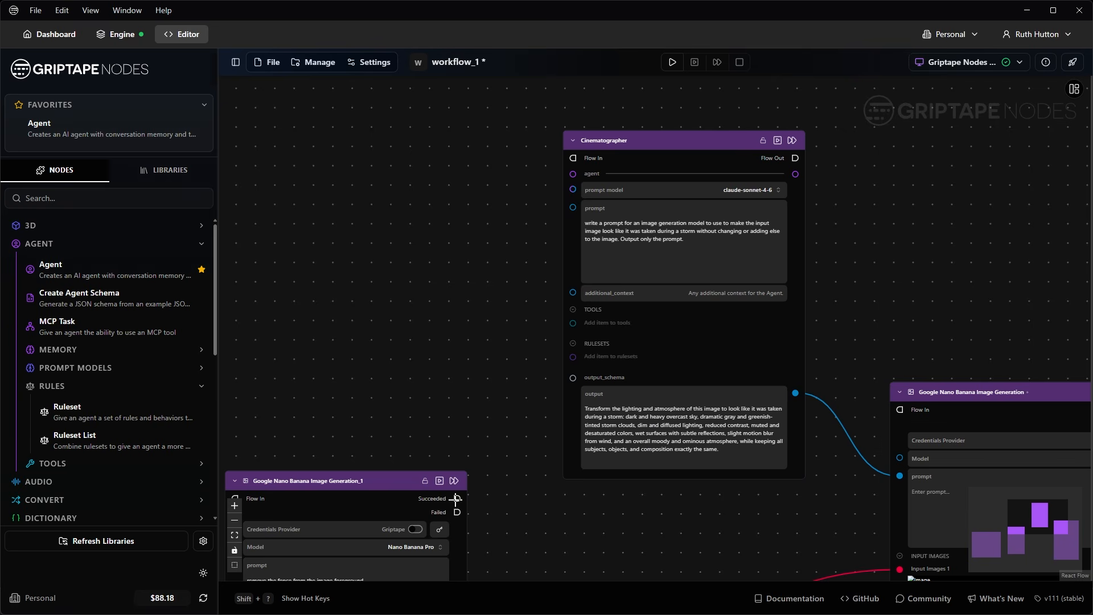
pyautogui.moveTo(457, 499); pyautogui.dragTo(574, 157)
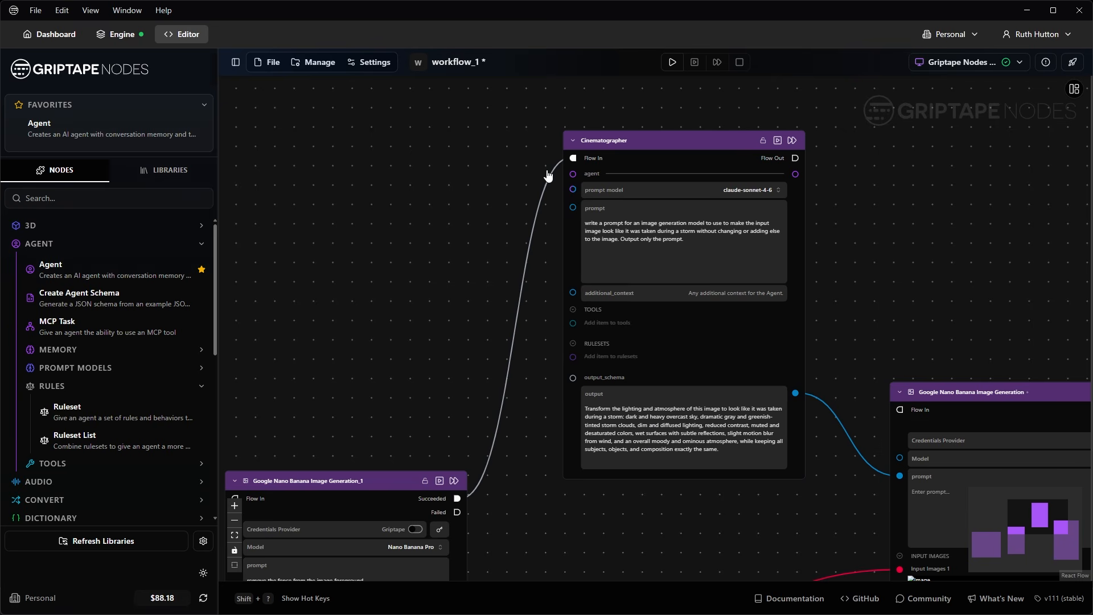
# - Replace "a storm" with "night-time" in the Cinematographer node's prompt
pyautogui.scroll(5, 860, 250)
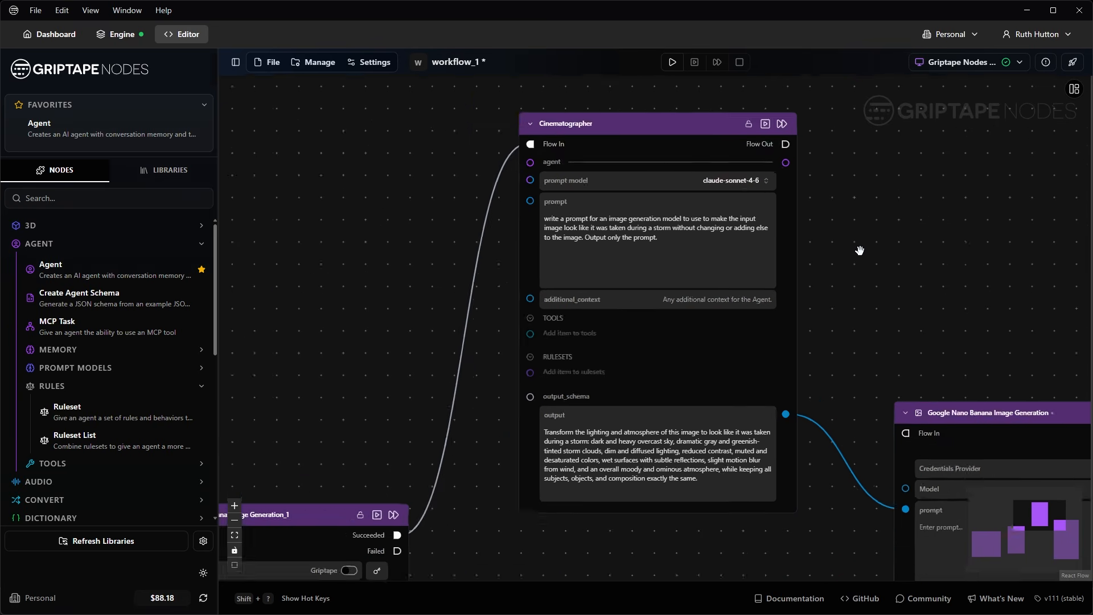
pyautogui.moveTo(542, 217); pyautogui.dragTo(568, 218)
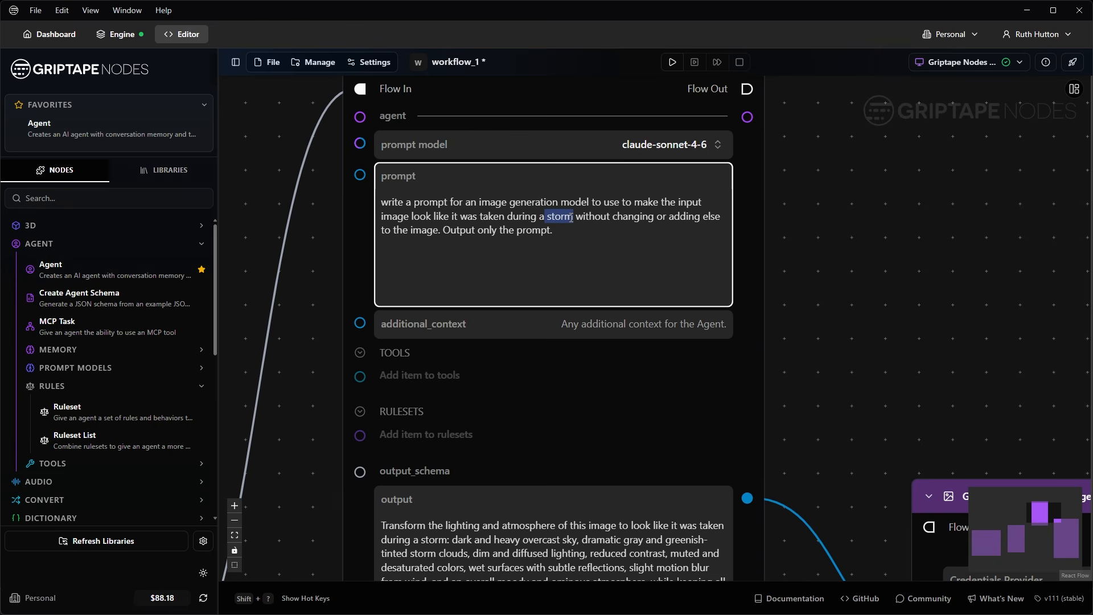
pyautogui.press('BackSpace')
pyautogui.press('BackSpace')
pyautogui.press('BackSpace')
pyautogui.write('night-time')
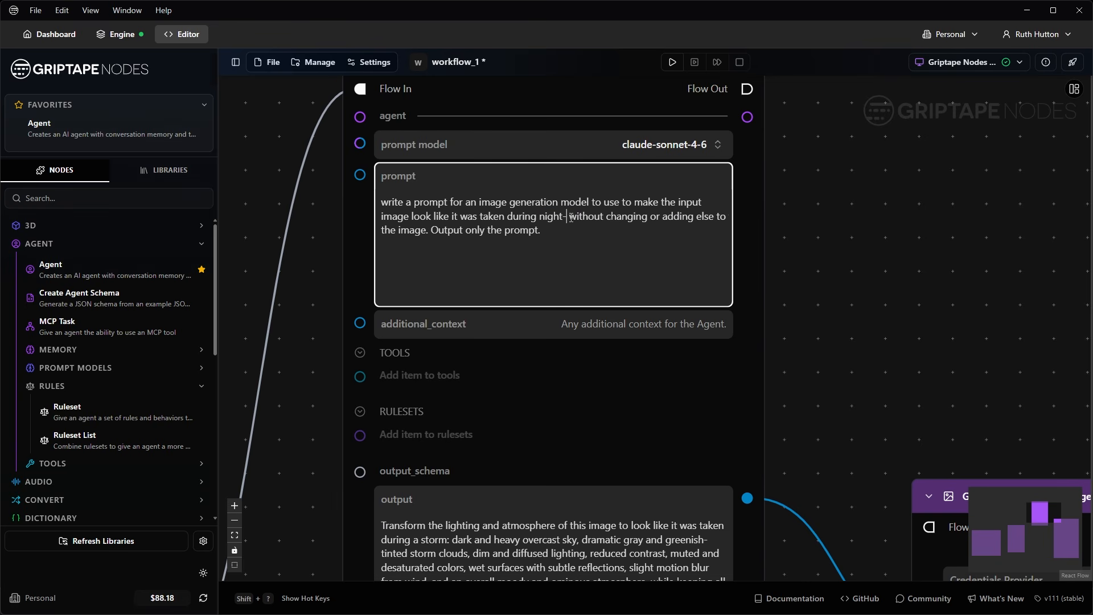
# - Run the final Google Nano Banana Image Generation node with all its upstream nodes
pyautogui.scroll(-10, 870, 208)
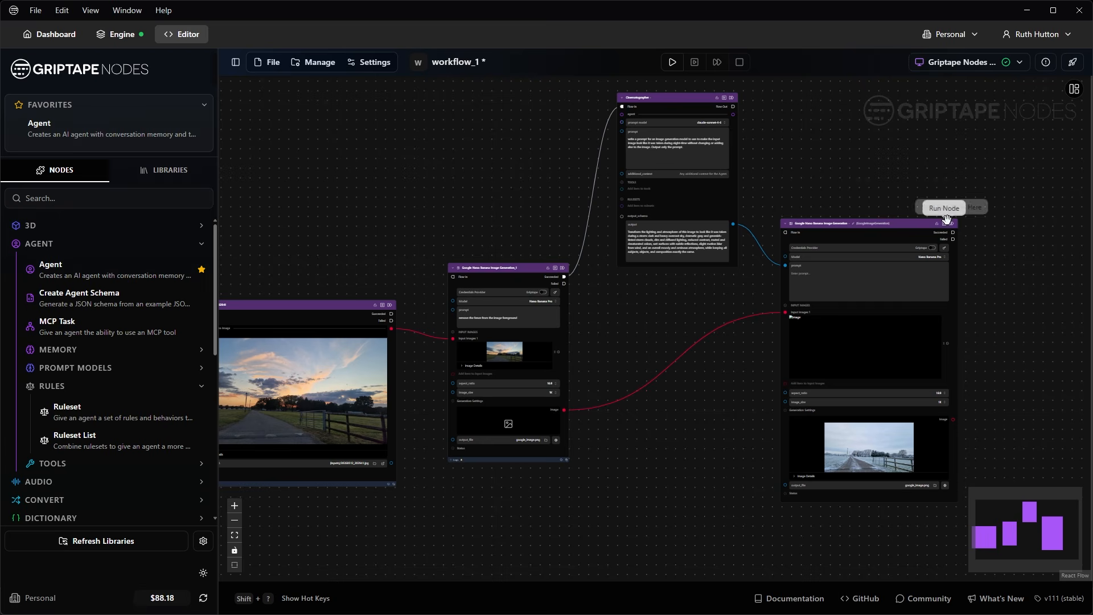
pyautogui.click(947, 224)
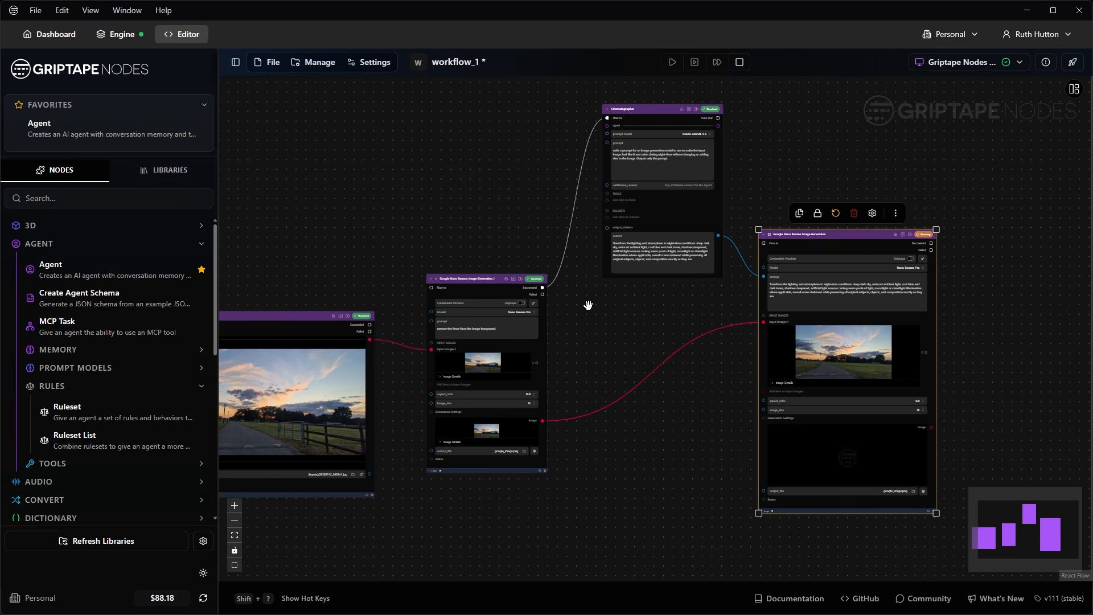
# - View the fence-removal node's generated image at full size, and close the preview
pyautogui.scroll(5, 478, 439)
pyautogui.click(639, 415)
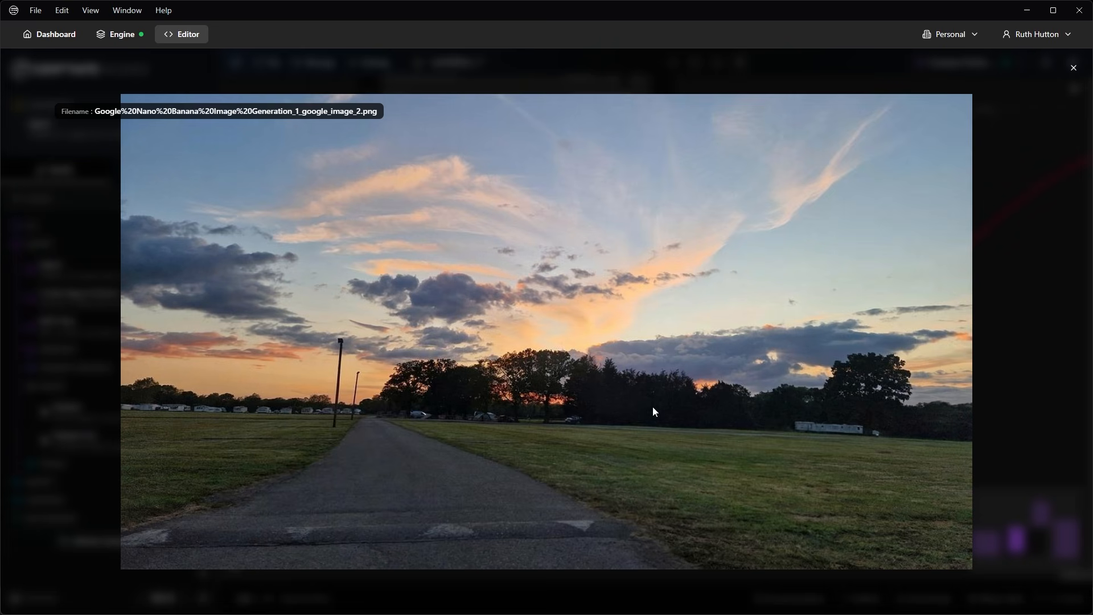
pyautogui.click(1074, 68)
# - Examine the final Google Nano Banana node's generated night-time image at full size, and close the preview
pyautogui.scroll(-5, 842, 166)
pyautogui.moveTo(842, 166); pyautogui.dragTo(674, 383)
pyautogui.scroll(6, 674, 383)
pyautogui.scroll(-6, 667, 297)
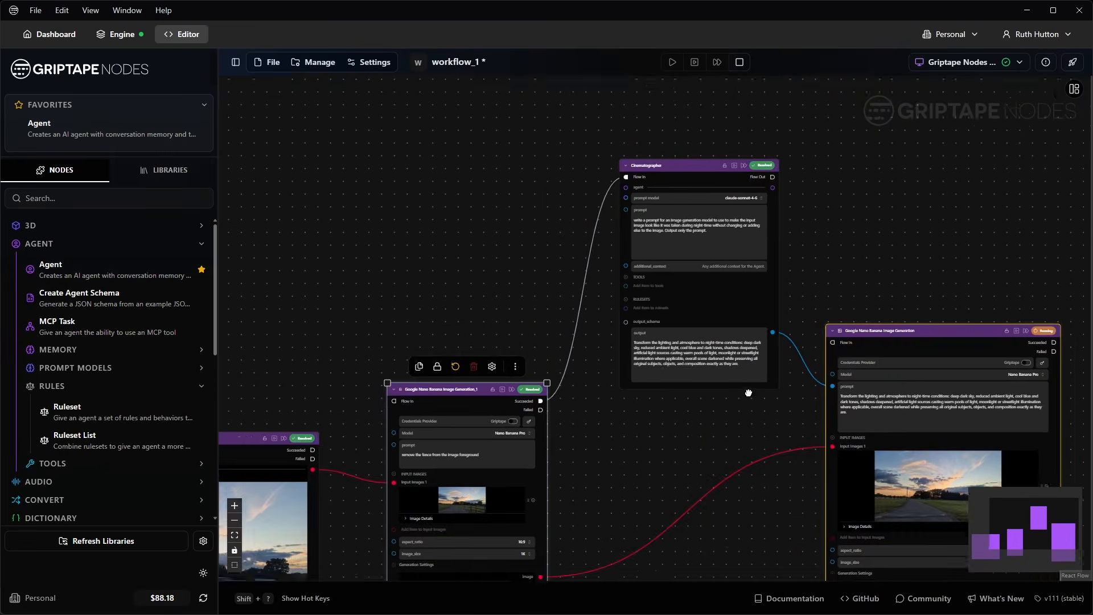
pyautogui.moveTo(759, 409); pyautogui.dragTo(620, 226)
pyautogui.click(976, 390)
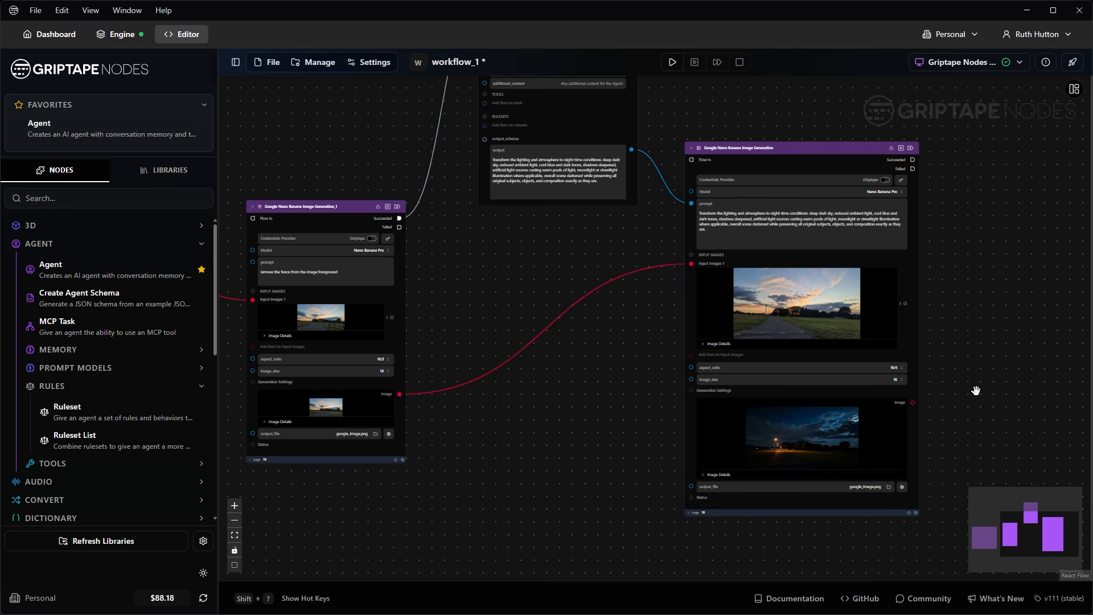
pyautogui.click(903, 417)
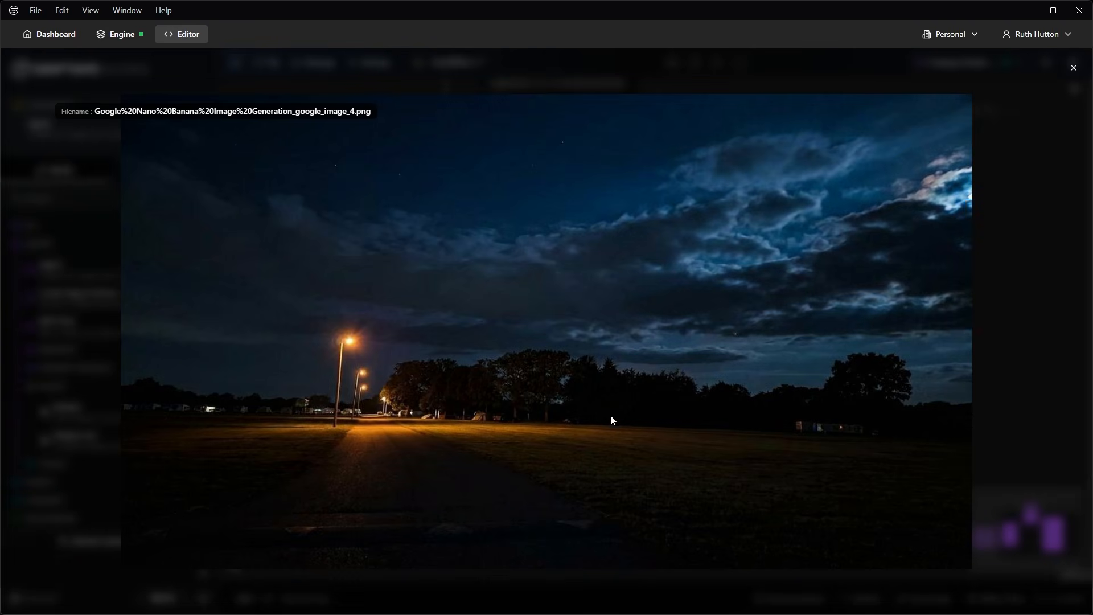
pyautogui.click(1003, 310)
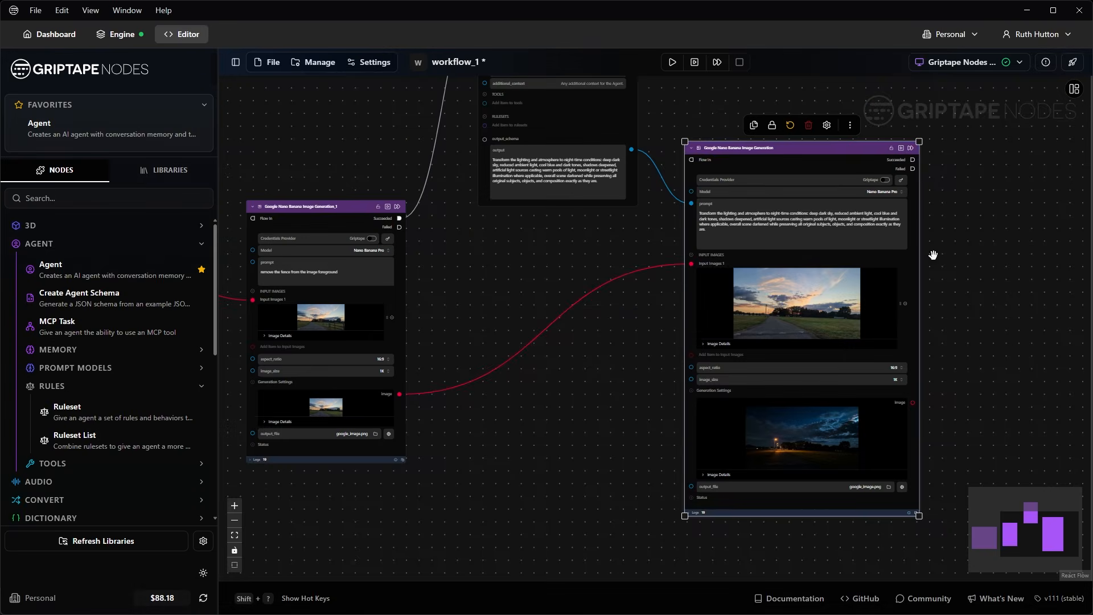
# - Set Workflow Execution Mode to parallel in the Engine Settings, and close the configuration editor
pyautogui.scroll(-1, 1009, 305)
pyautogui.moveTo(1011, 300); pyautogui.dragTo(989, 312)
pyautogui.click(988, 311)
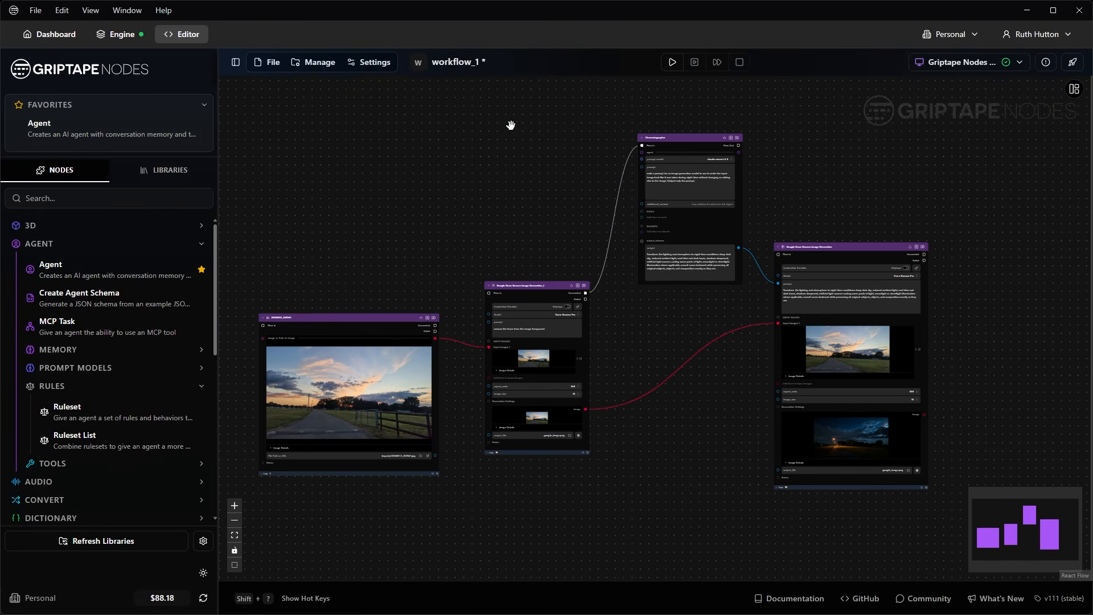
pyautogui.click(379, 65)
pyautogui.moveTo(391, 86)
pyautogui.click(528, 150)
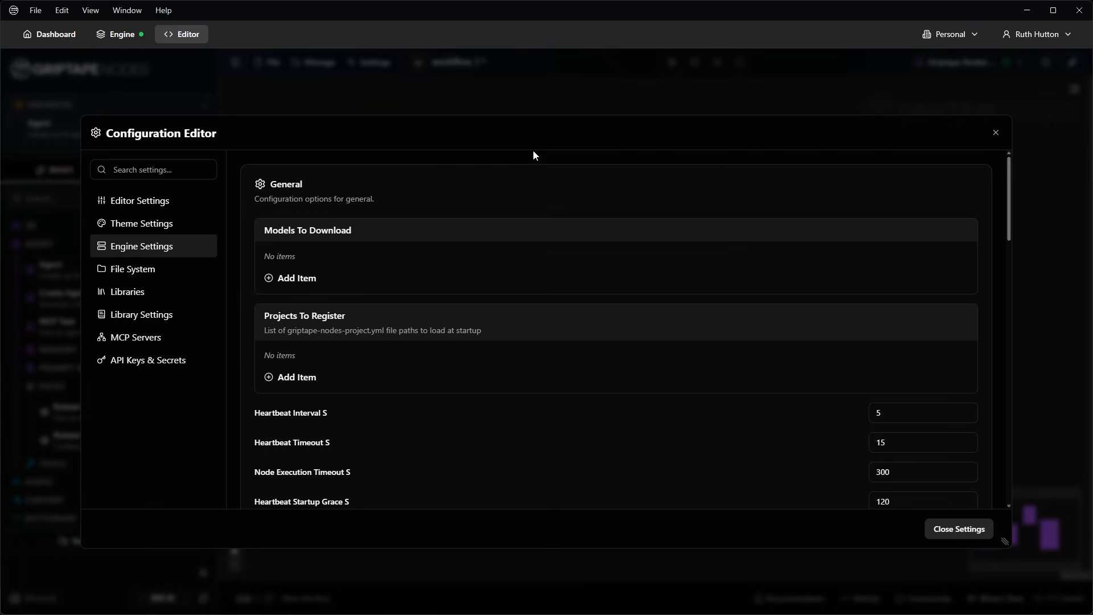
pyautogui.scroll(-12, 541, 341)
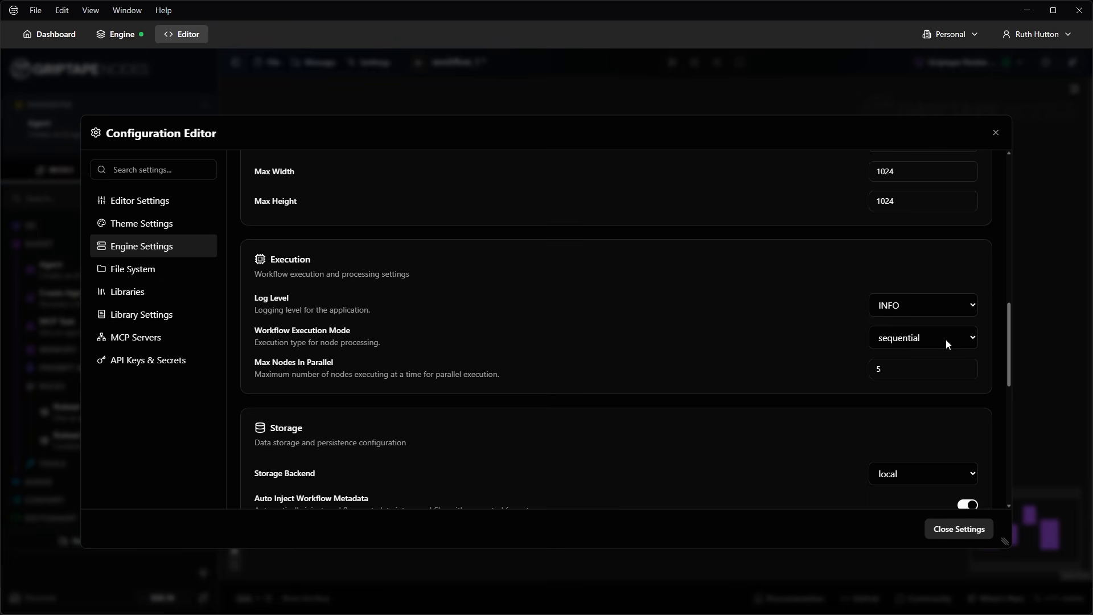
pyautogui.click(950, 341)
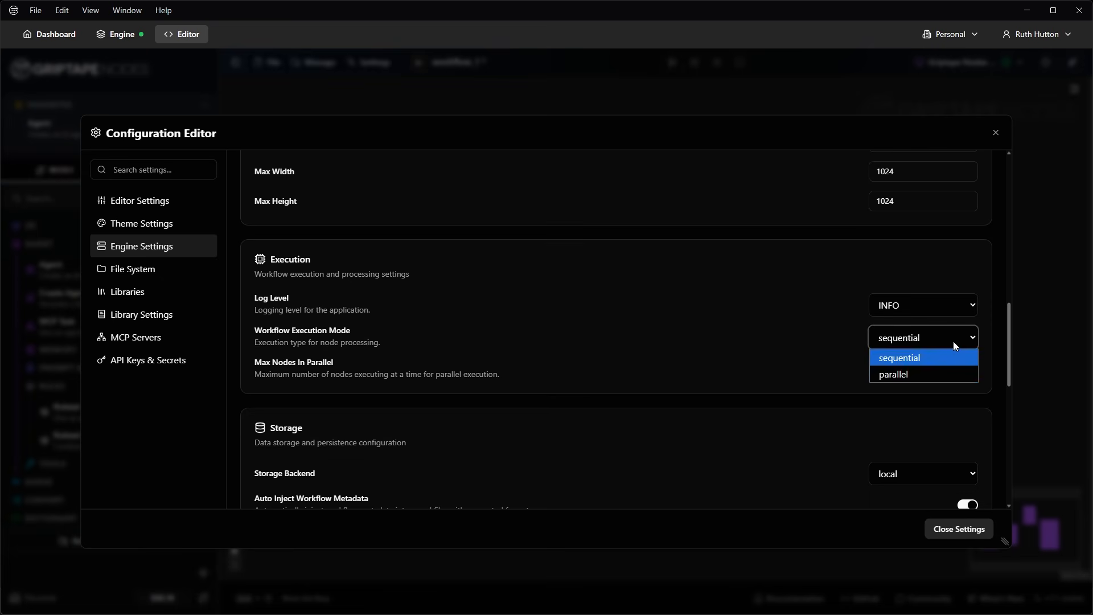
pyautogui.click(928, 374)
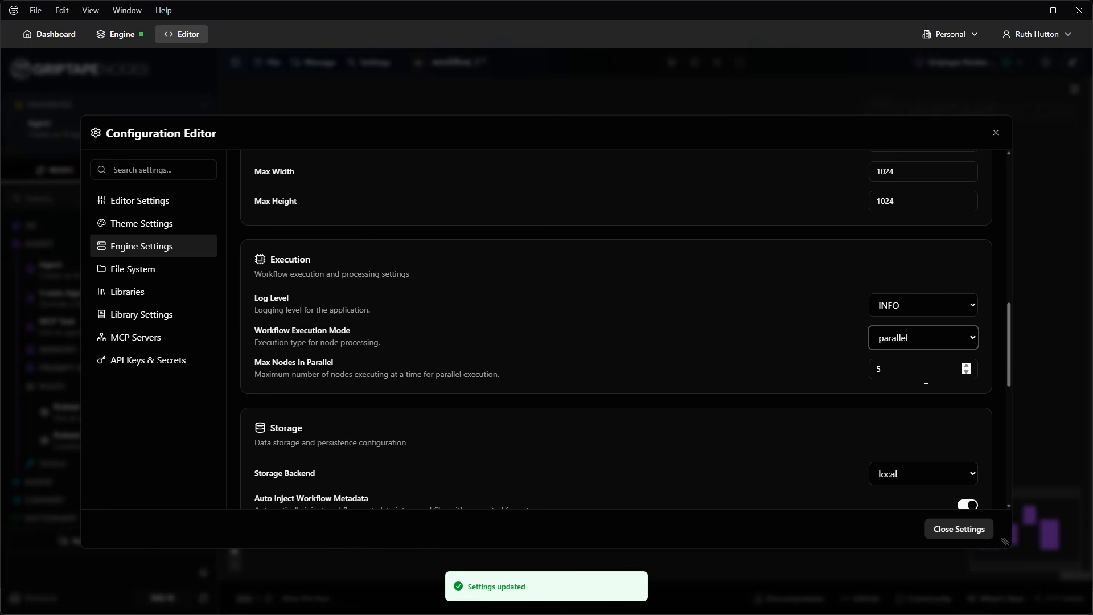
pyautogui.click(960, 532)
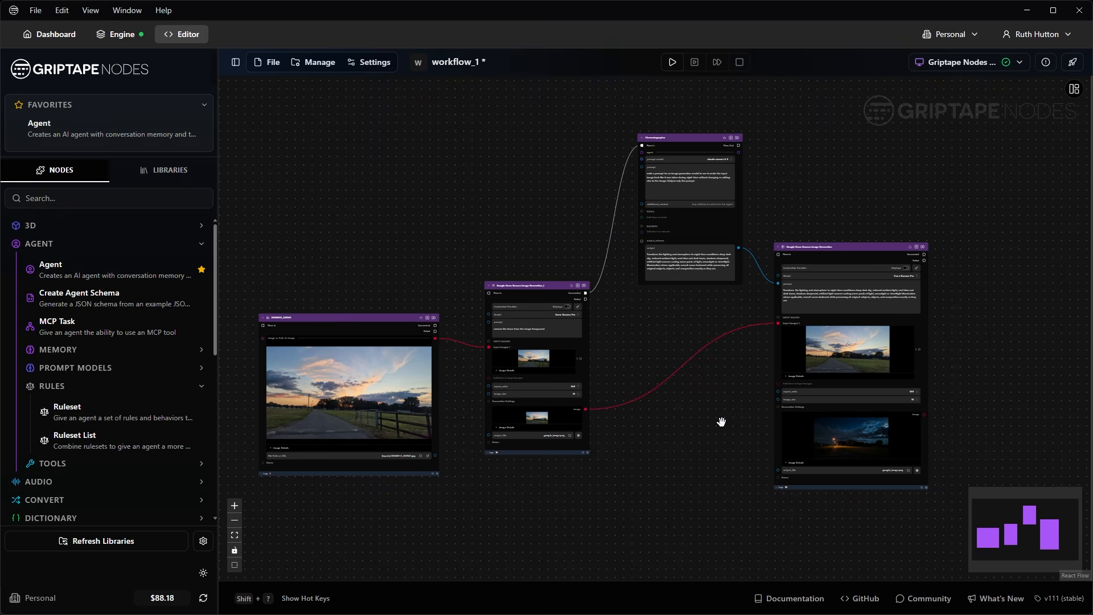
pyautogui.scroll(-3, 721, 422)
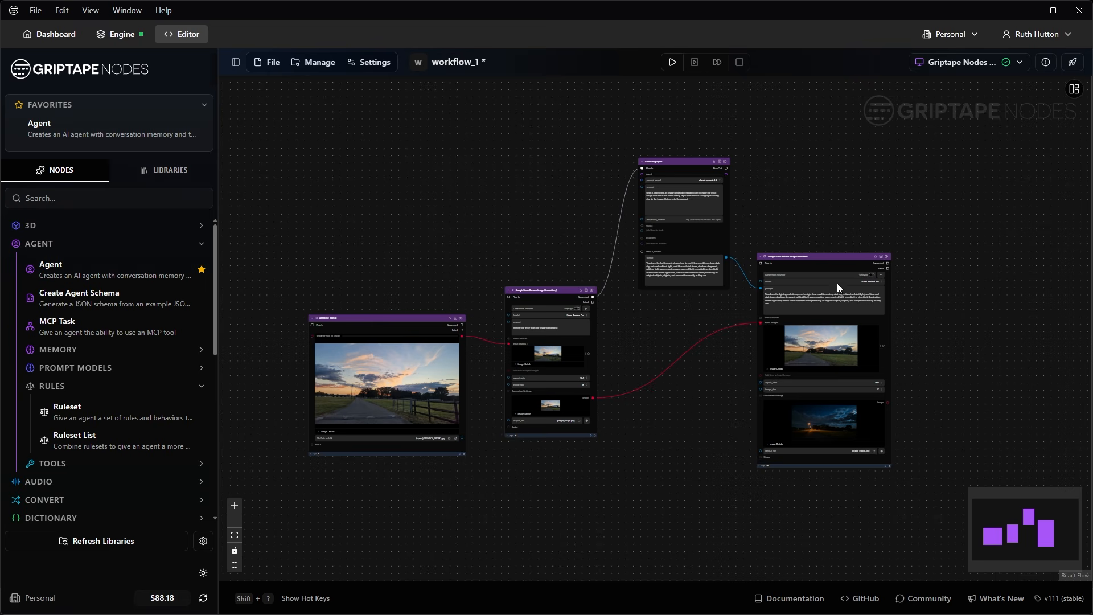
pyautogui.scroll(10, 837, 282)
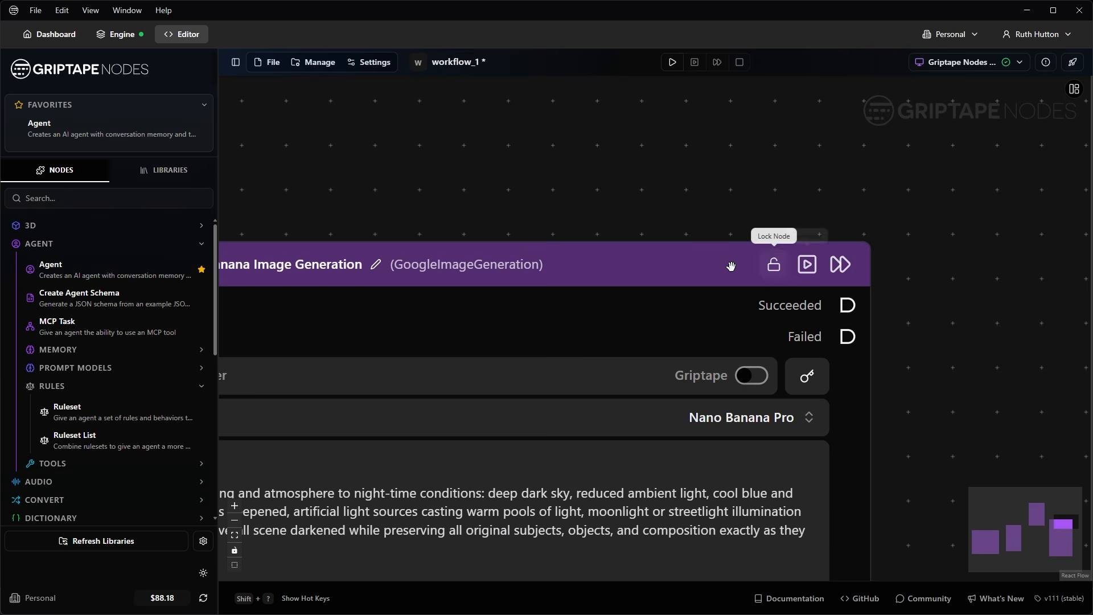
pyautogui.click(670, 265)
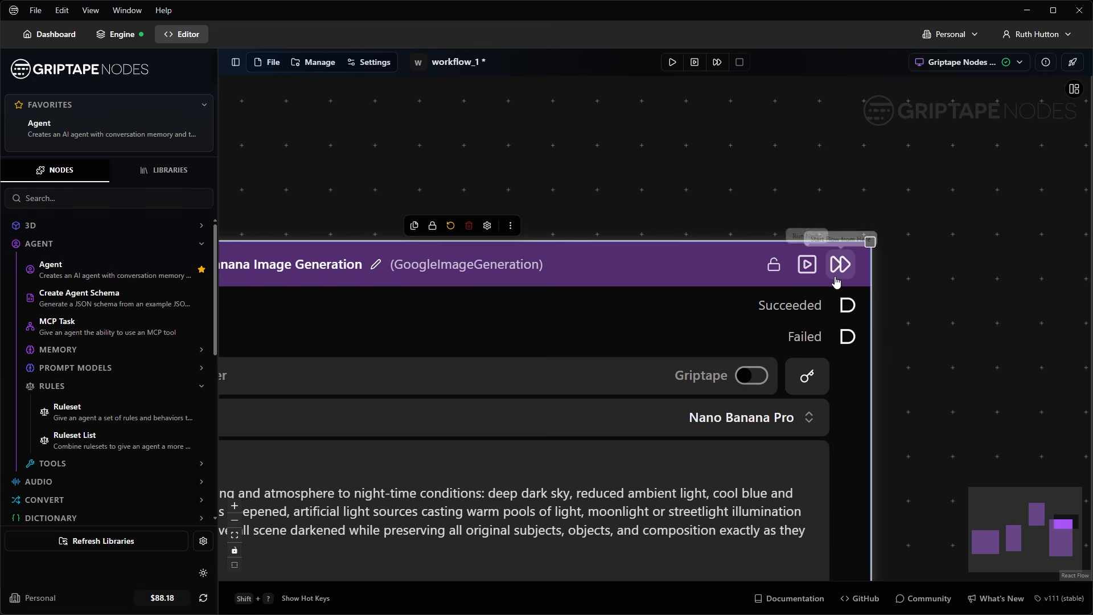
pyautogui.scroll(-6, 847, 282)
pyautogui.scroll(-1, 588, 190)
pyautogui.moveTo(589, 190); pyautogui.dragTo(796, 256)
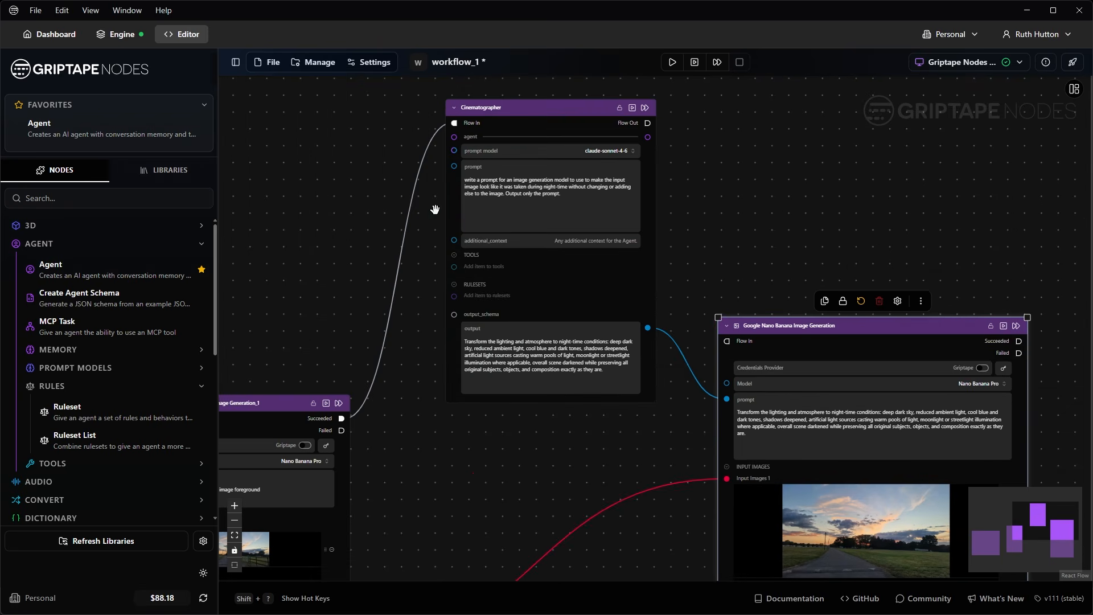
pyautogui.scroll(-2, 347, 350)
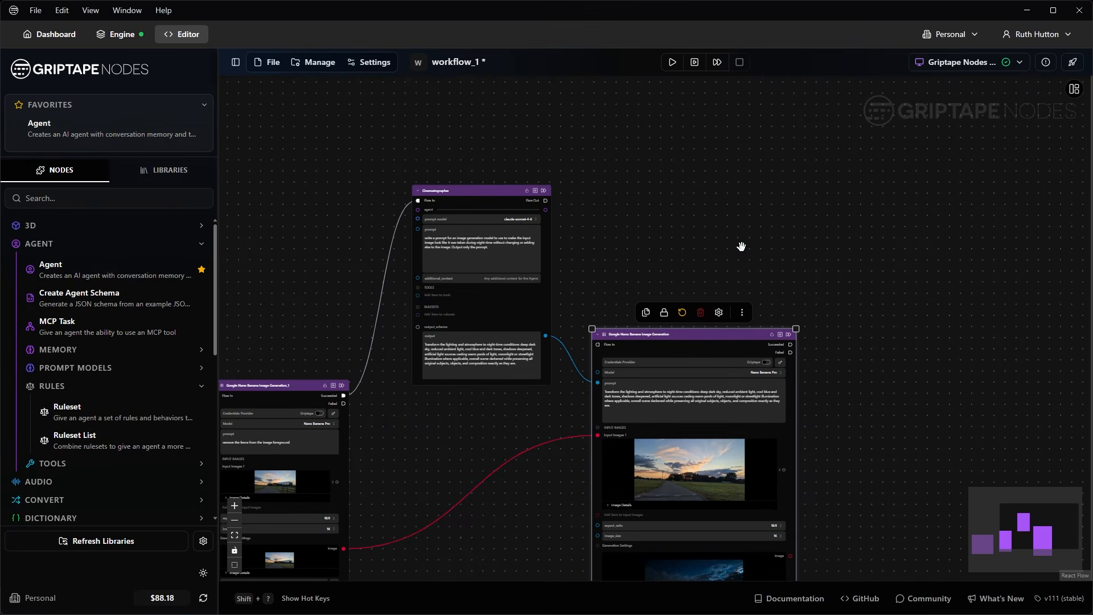
# - Search the available nodes for start nodes and Nuke nodes, and close the search without adding one
pyautogui.scroll(-3, 741, 245)
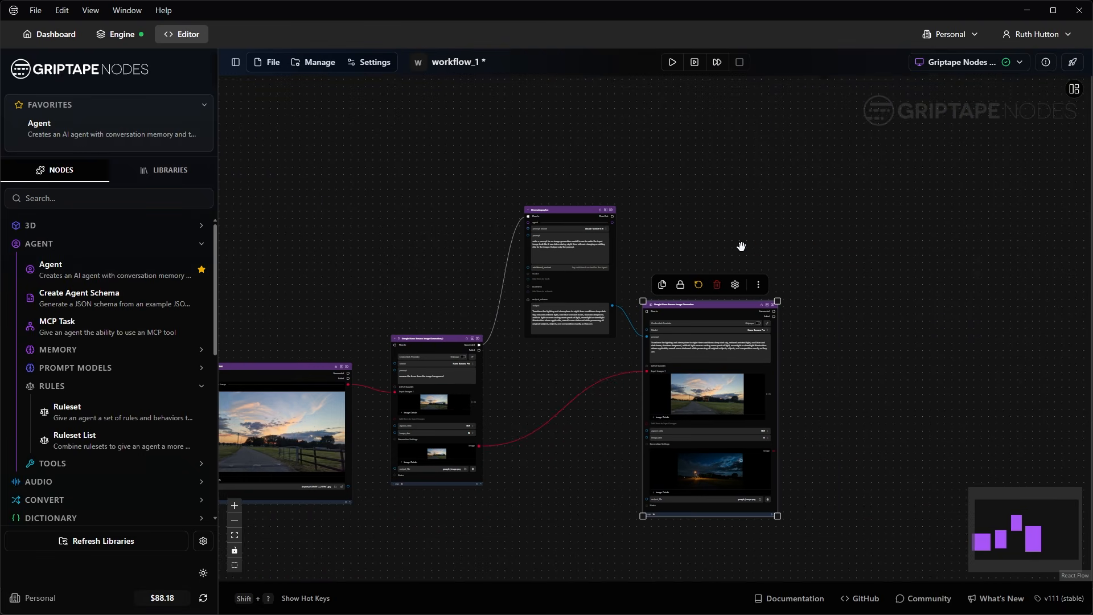
pyautogui.moveTo(758, 246); pyautogui.dragTo(848, 198)
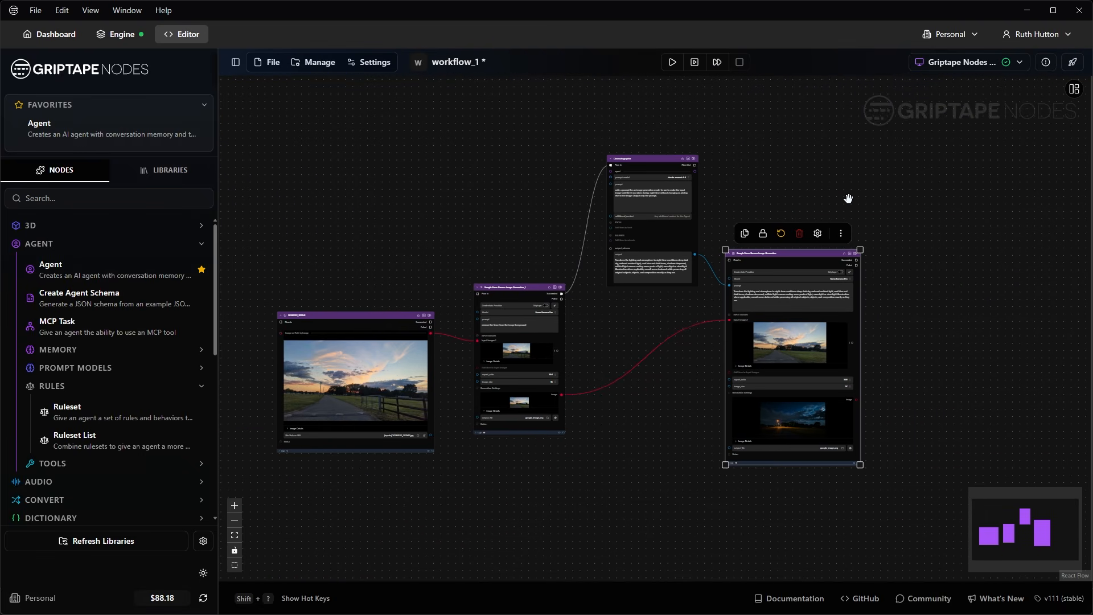
pyautogui.click(936, 152)
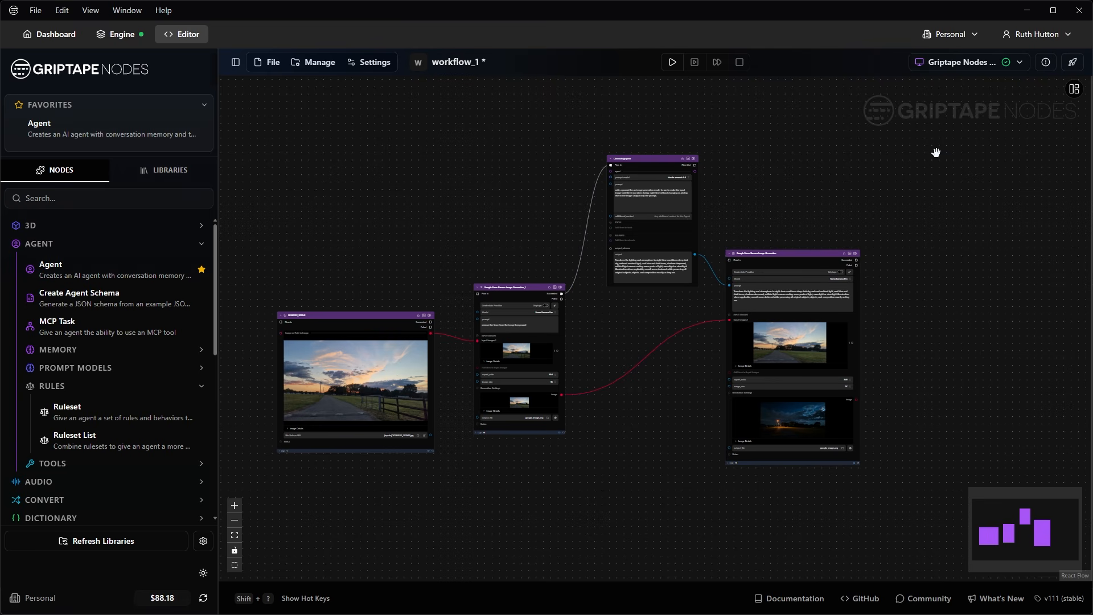
pyautogui.doubleClick(936, 153)
pyautogui.write('start')
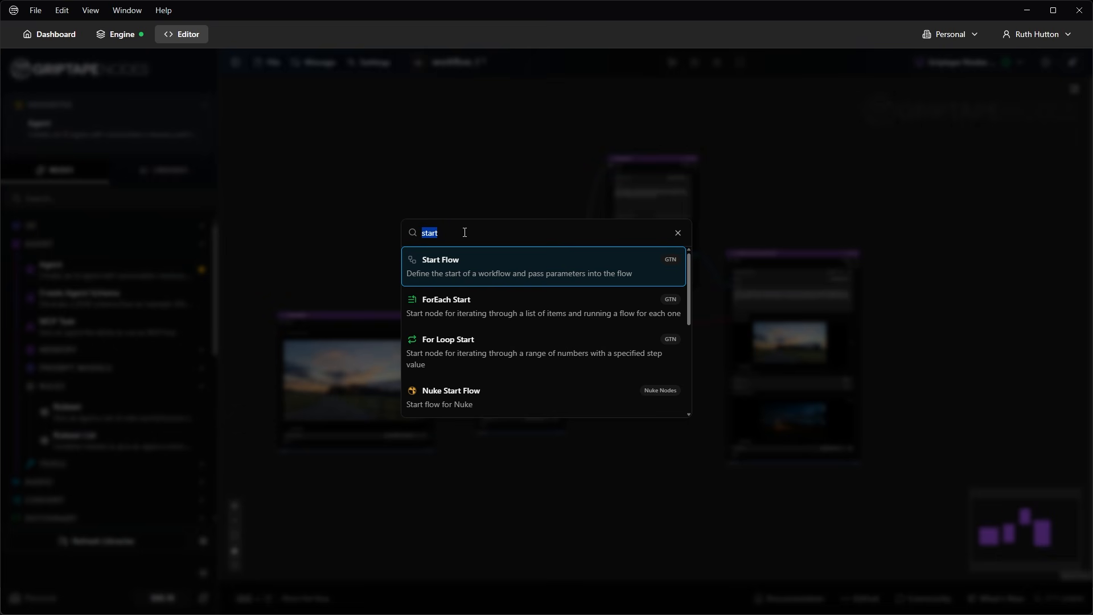
pyautogui.write('nuke')
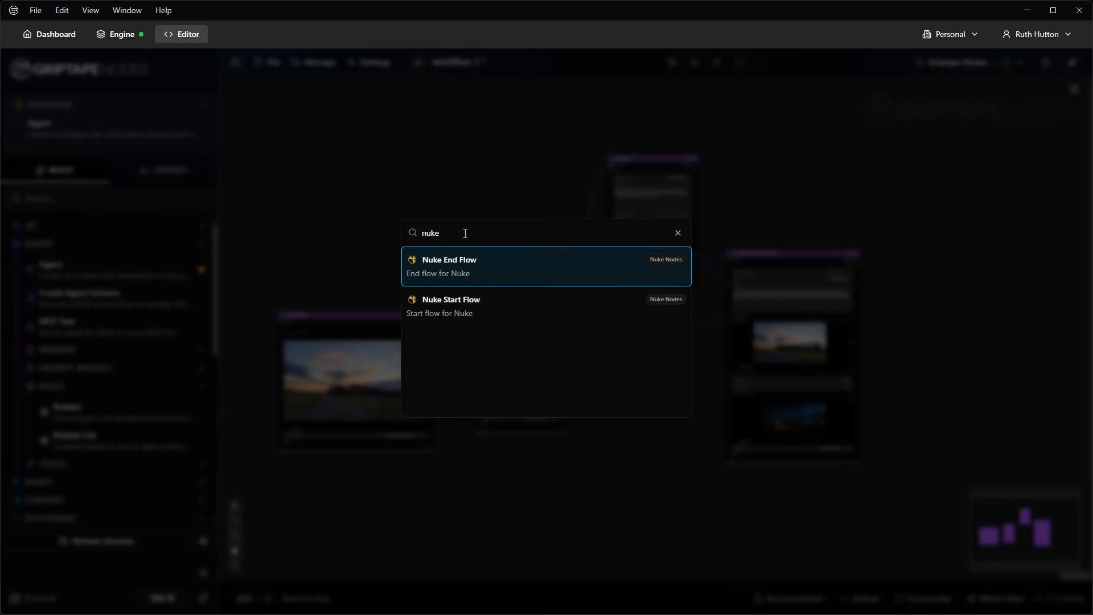
pyautogui.click(475, 273)
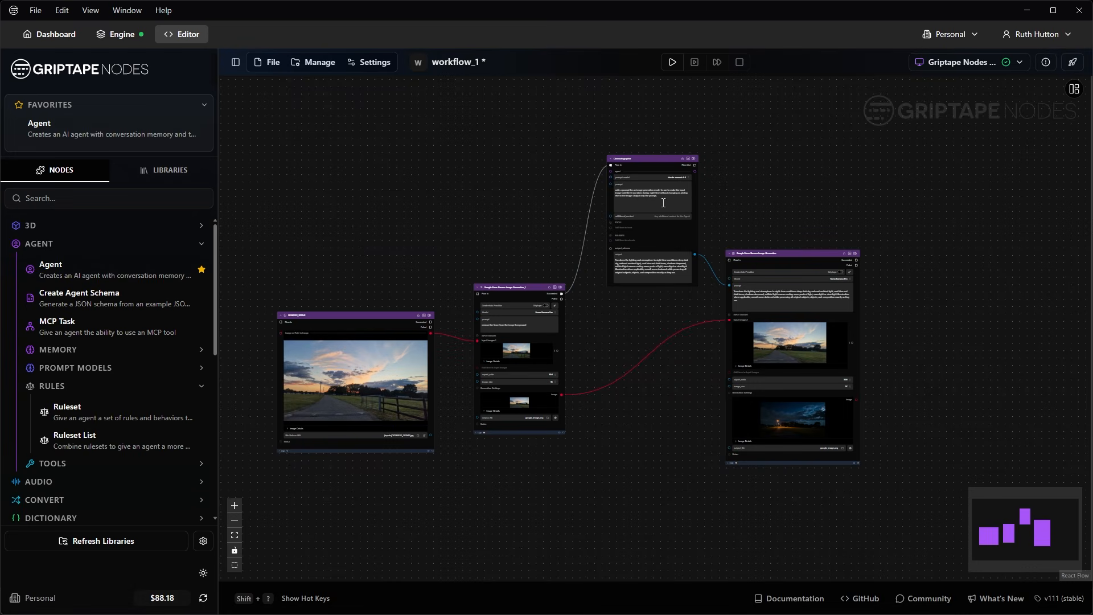
# - Add a Display Image node between the fence-removal and final Google Nano Banana nodes, and enlarge it
pyautogui.moveTo(665, 410); pyautogui.dragTo(641, 395)
pyautogui.press('space')
pyautogui.write('displ')
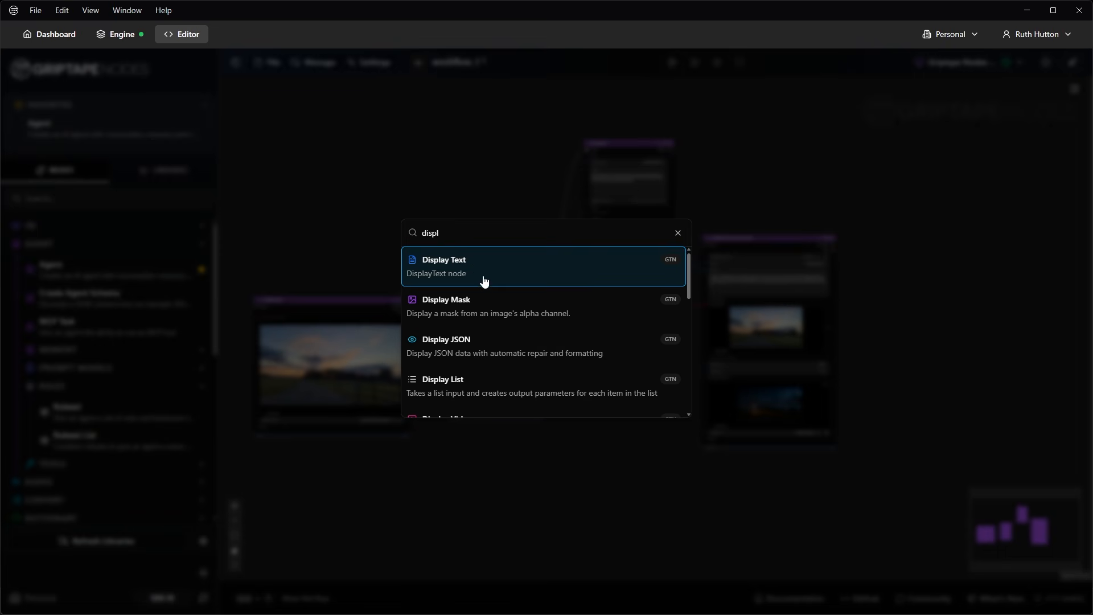
pyautogui.scroll(-2, 485, 281)
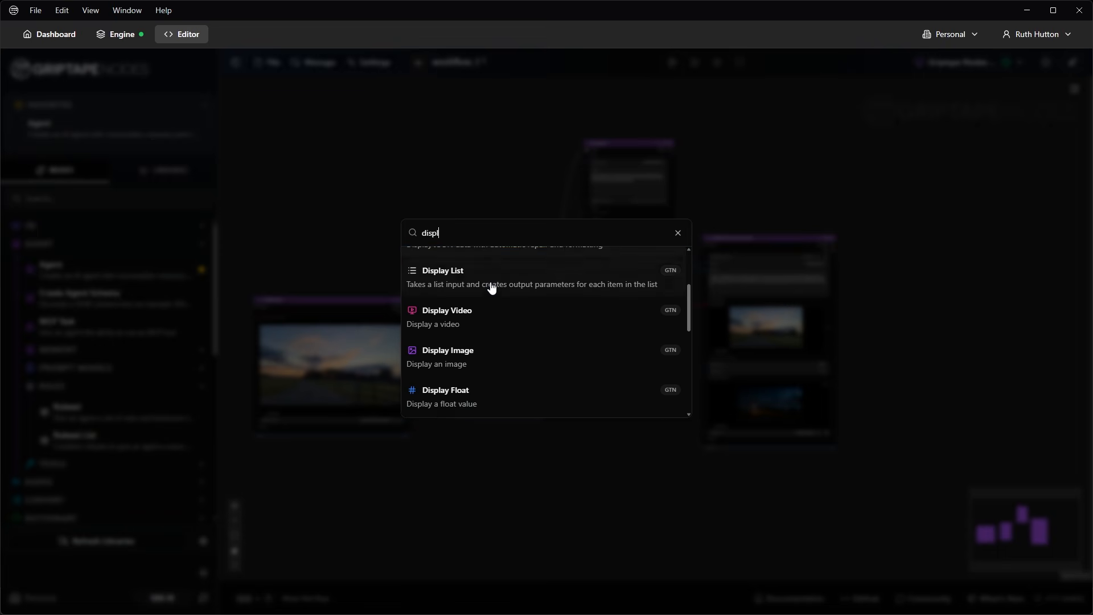
pyautogui.click(477, 356)
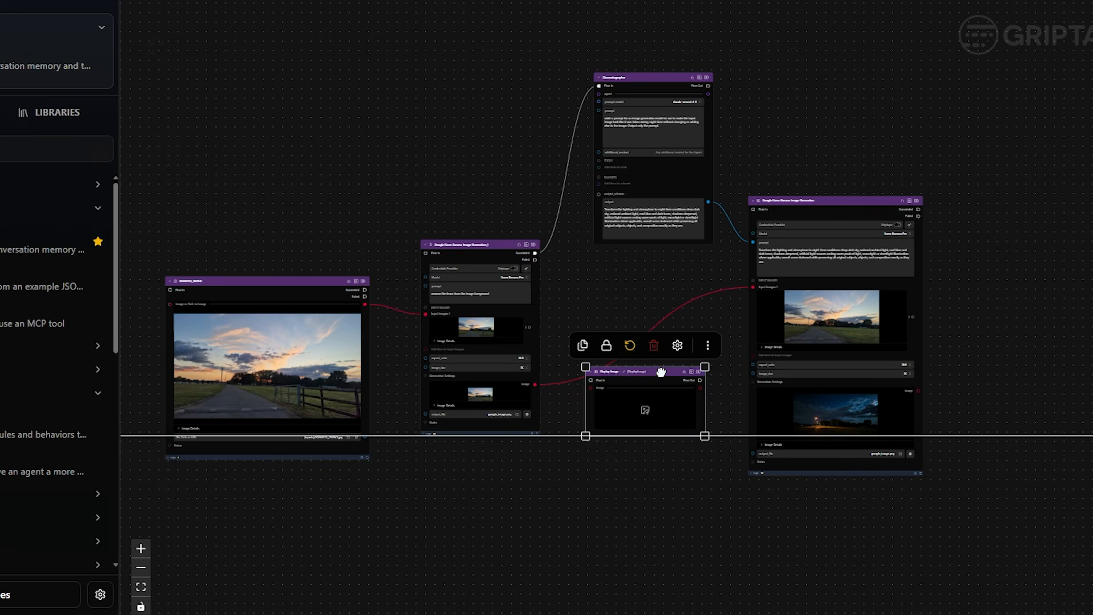
pyautogui.moveTo(661, 372); pyautogui.dragTo(657, 350)
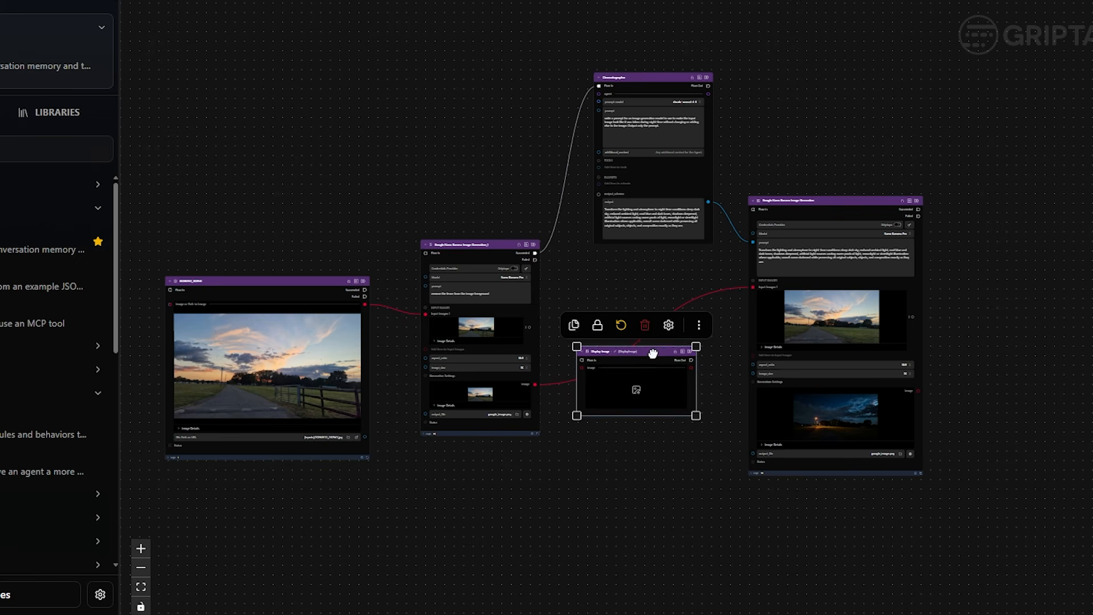
pyautogui.moveTo(697, 409); pyautogui.dragTo(715, 446)
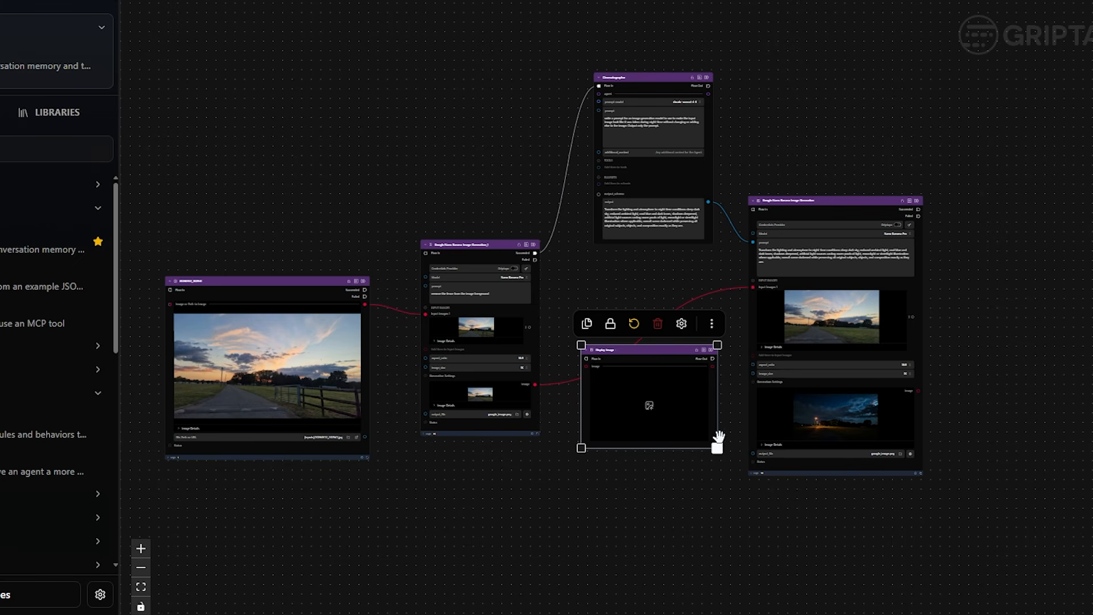
# - Move the photo node and fence-removal node further left, and bring the Display Image node closer to them
pyautogui.moveTo(641, 479); pyautogui.dragTo(568, 488)
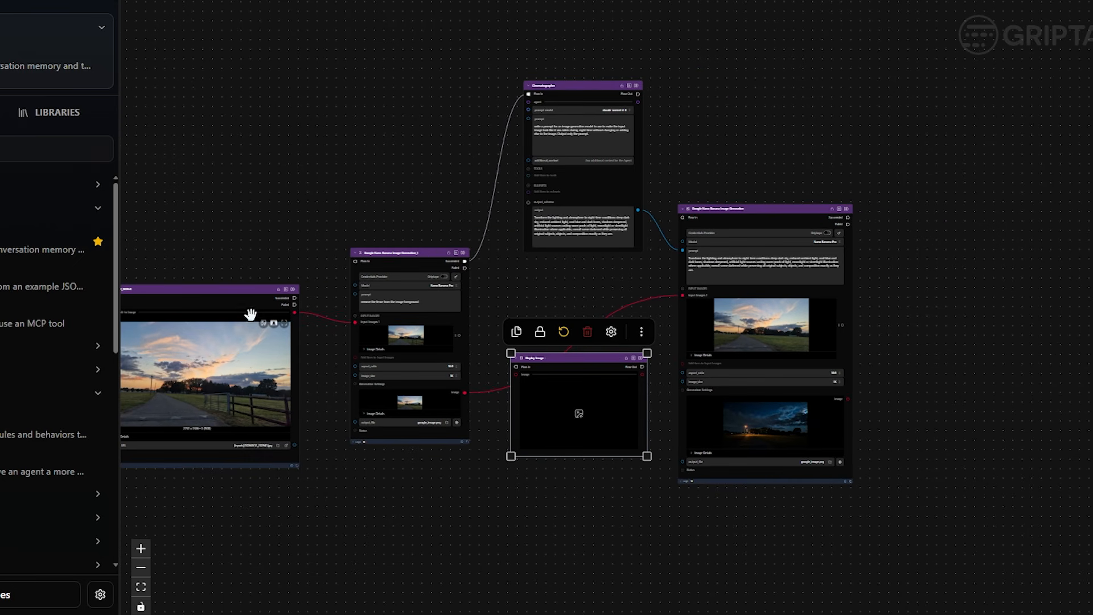
pyautogui.moveTo(230, 291); pyautogui.dragTo(181, 277)
pyautogui.moveTo(401, 253); pyautogui.dragTo(331, 259)
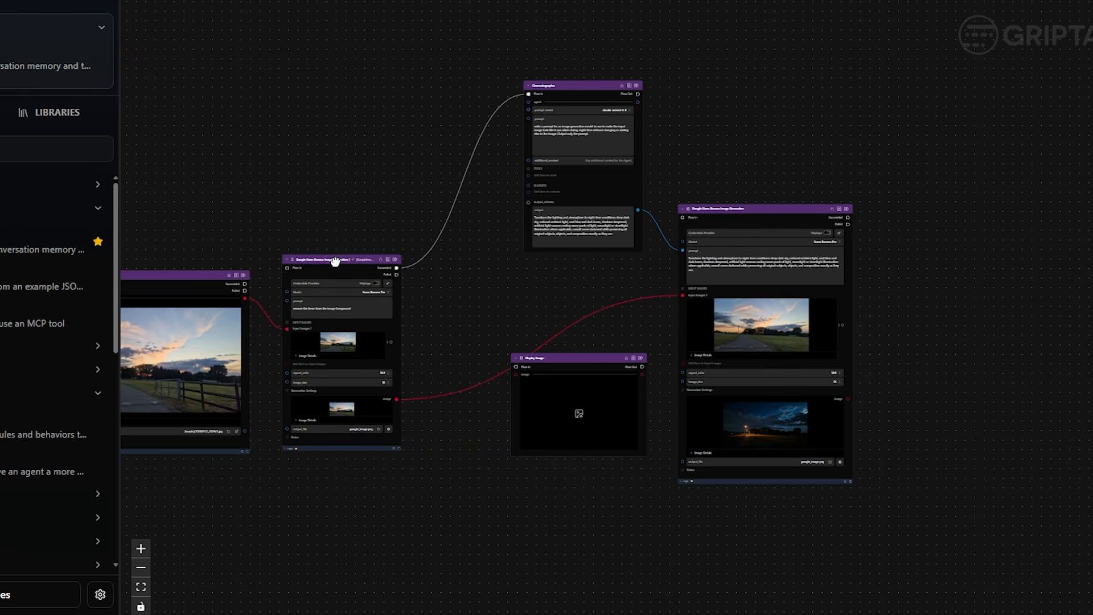
pyautogui.moveTo(583, 355); pyautogui.dragTo(528, 336)
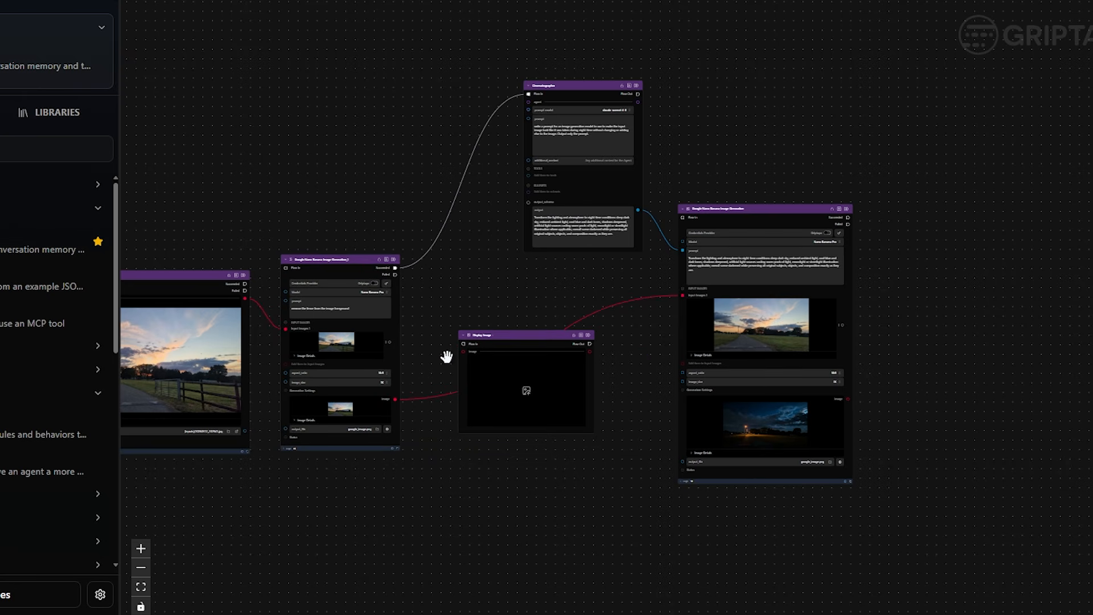
# - Connect the fence-removal node's image output to the Display Image node's image input, and delete that connection
pyautogui.scroll(5, 433, 356)
pyautogui.moveTo(439, 356); pyautogui.dragTo(550, 329)
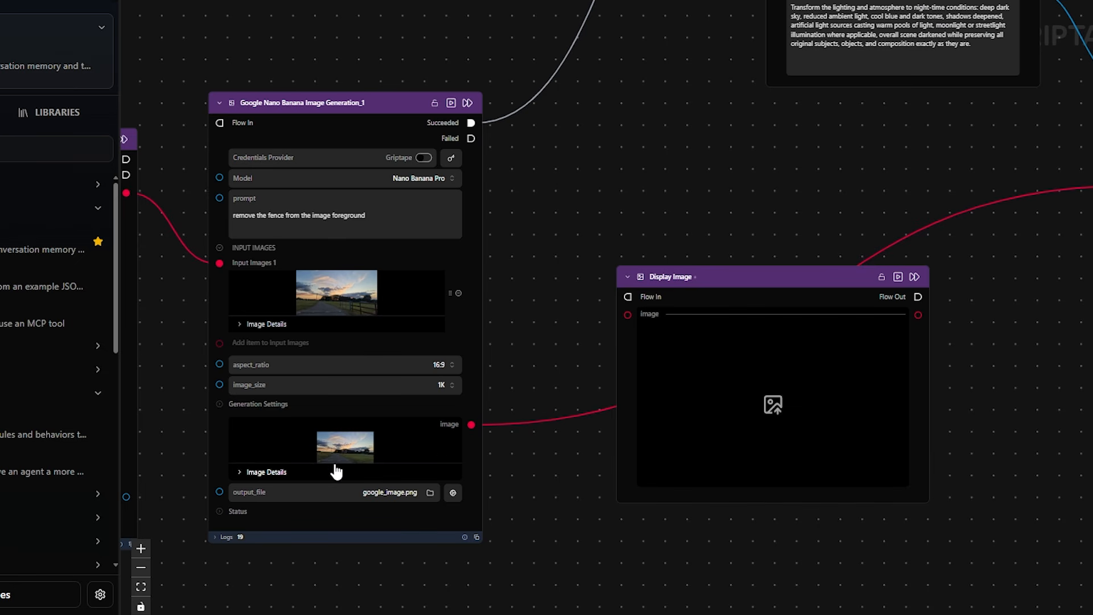
pyautogui.moveTo(452, 429)
pyautogui.moveTo(471, 425); pyautogui.dragTo(626, 315)
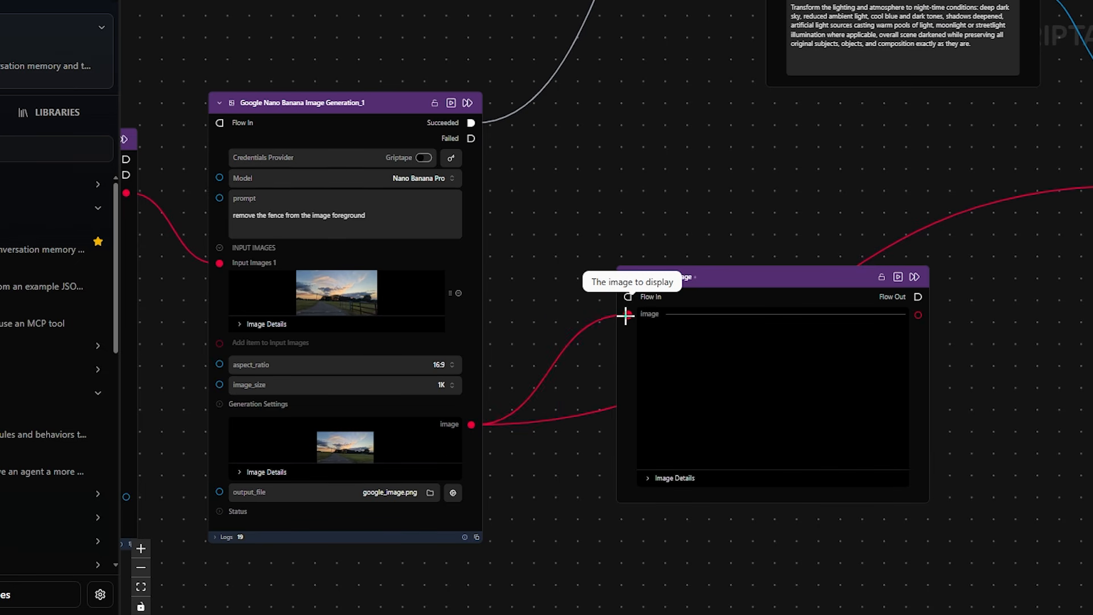
pyautogui.moveTo(966, 362); pyautogui.dragTo(825, 346)
pyautogui.click(411, 354)
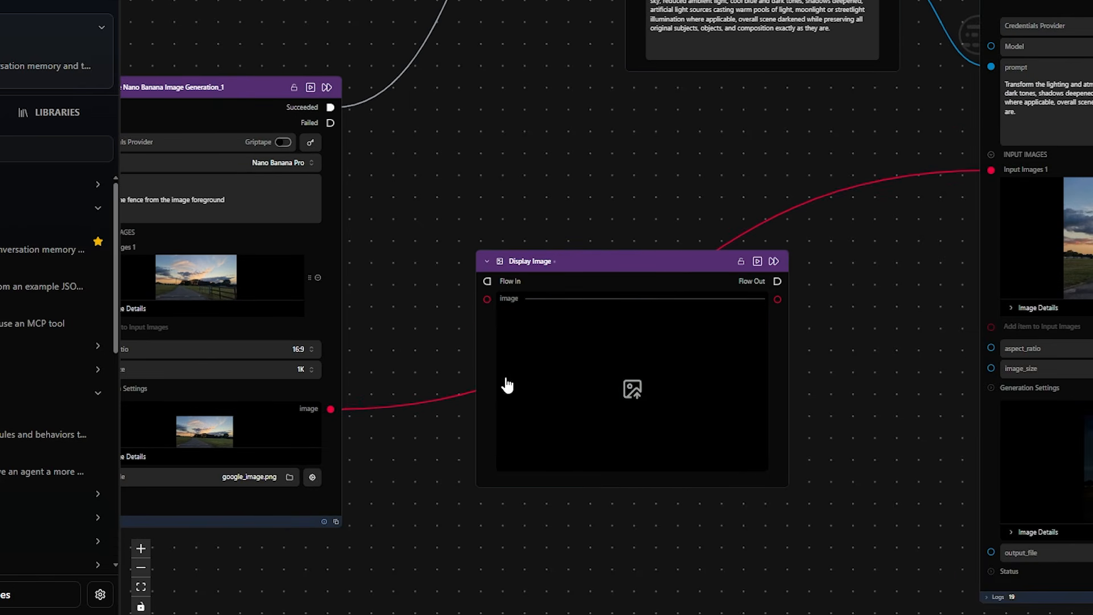
# - Reposition and enlarge the Display Image node, and connect its image output to the final Google Nano Banana node's Input Images 1
pyautogui.moveTo(608, 294); pyautogui.dragTo(529, 206)
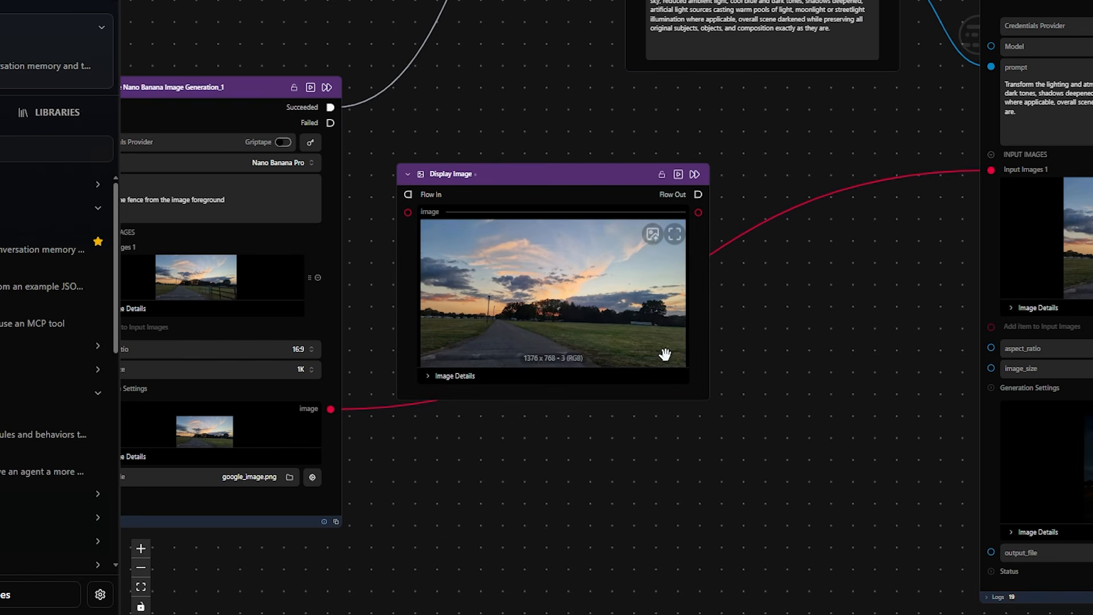
pyautogui.moveTo(709, 400); pyautogui.dragTo(811, 506)
pyautogui.moveTo(912, 361); pyautogui.dragTo(701, 415)
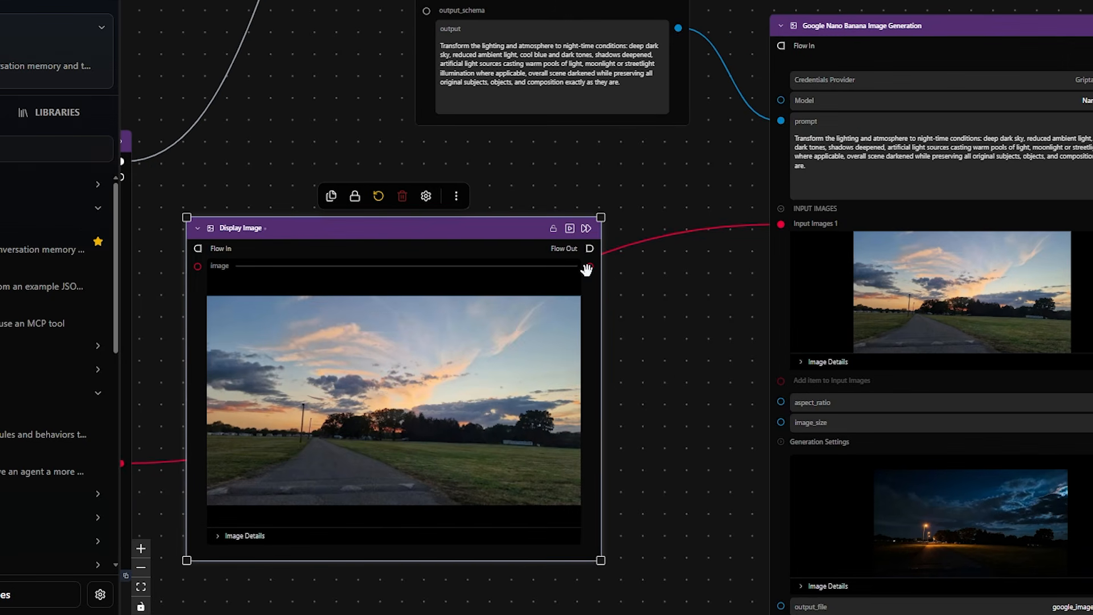
pyautogui.moveTo(590, 267); pyautogui.dragTo(781, 224)
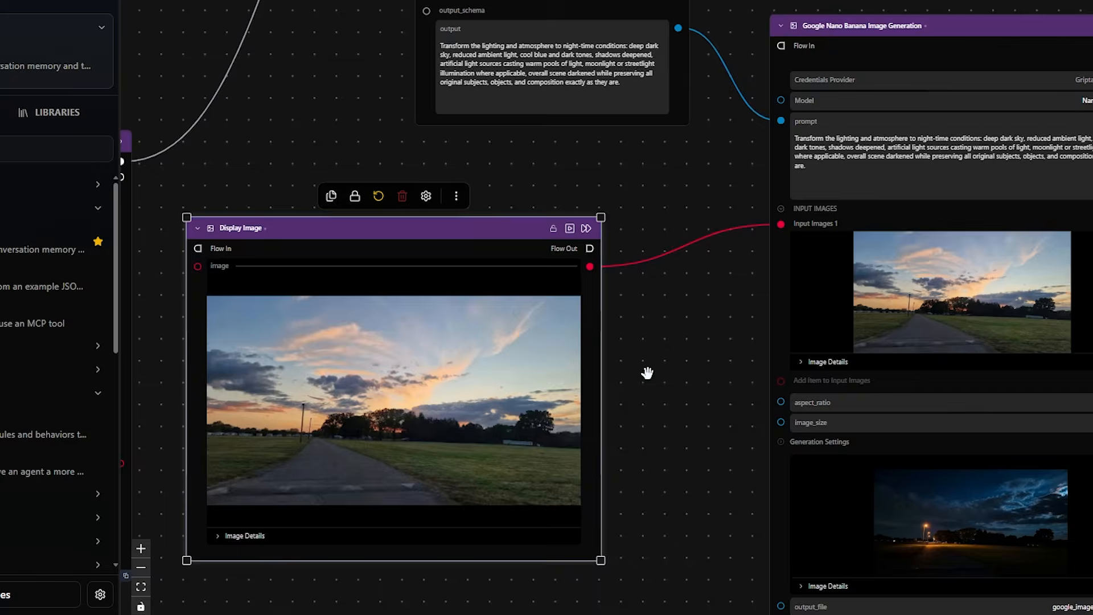
# - Add a Group and size it to enclose the photo, fence-removal and Display Image nodes
pyautogui.scroll(-3, 647, 373)
pyautogui.moveTo(707, 370); pyautogui.dragTo(735, 364)
pyautogui.moveTo(722, 285); pyautogui.dragTo(197, 213)
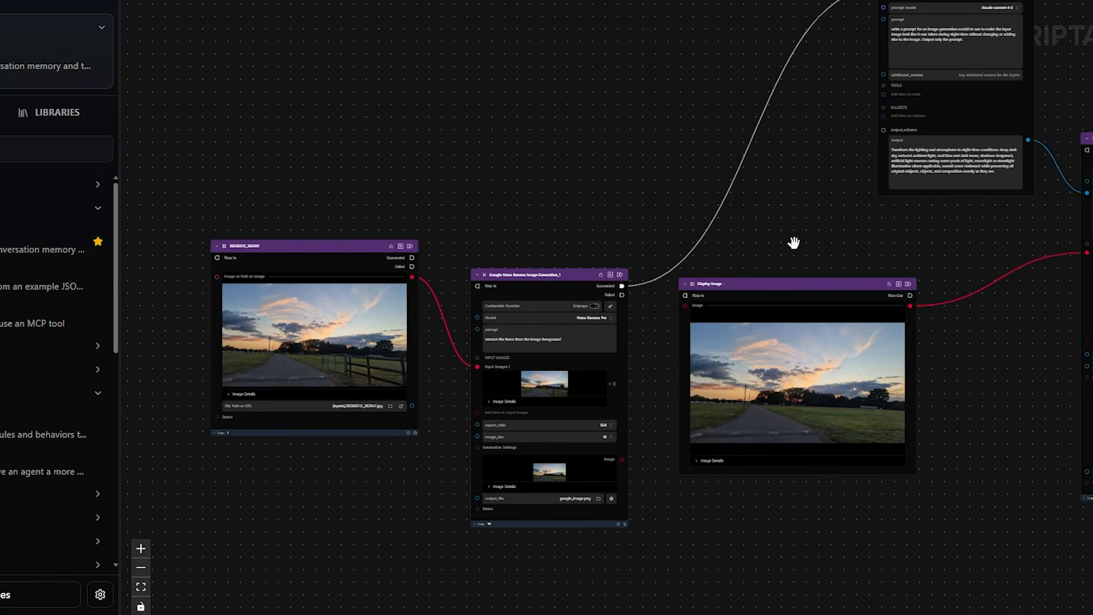
pyautogui.press('space')
pyautogui.write('group')
pyautogui.press('Return')
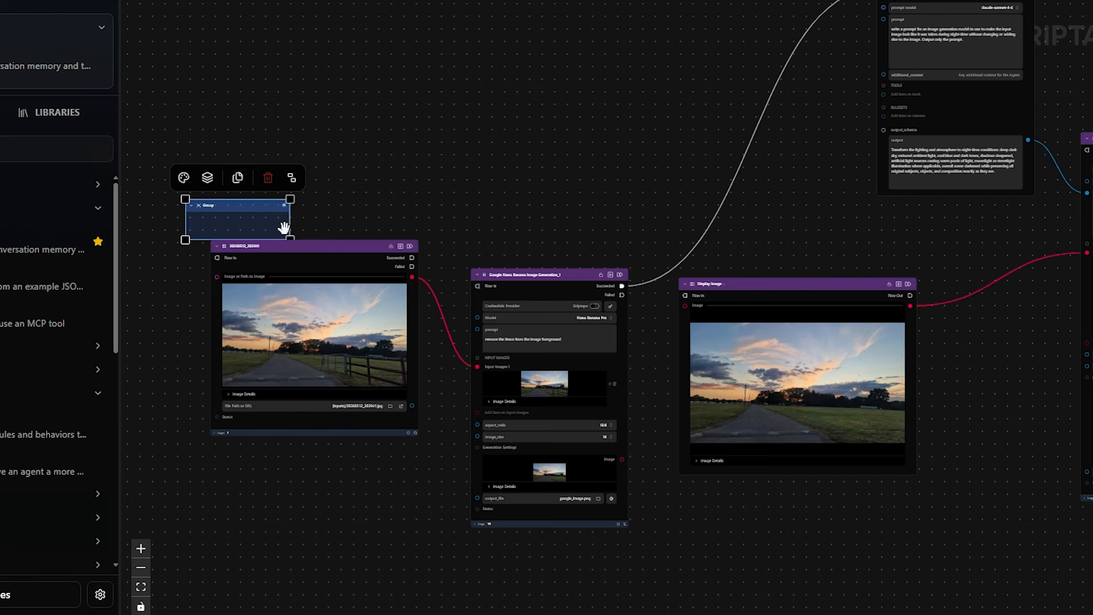
pyautogui.moveTo(285, 228); pyautogui.dragTo(937, 544)
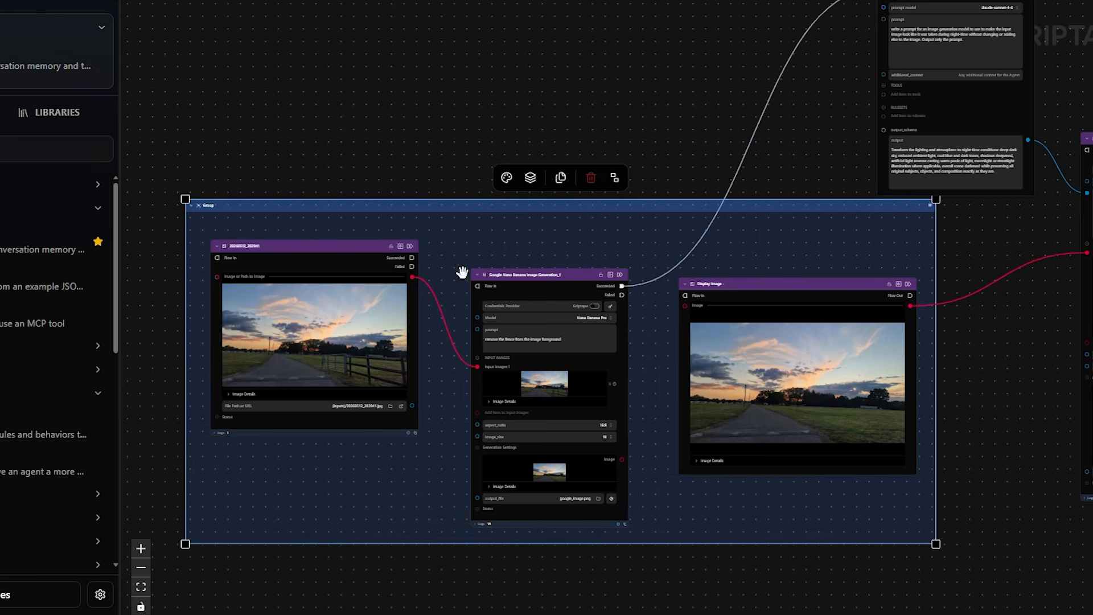
# - Rename the group as Fence Removal
pyautogui.scroll(5, 193, 201)
pyautogui.click(288, 215)
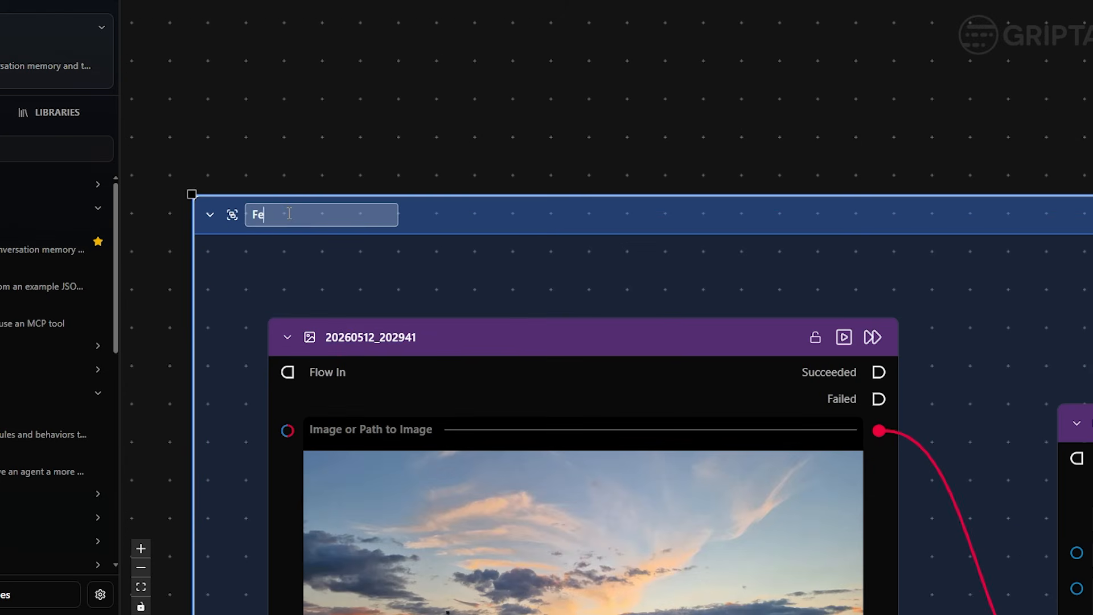
pyautogui.write('Fence Removal')
pyautogui.press('Return')
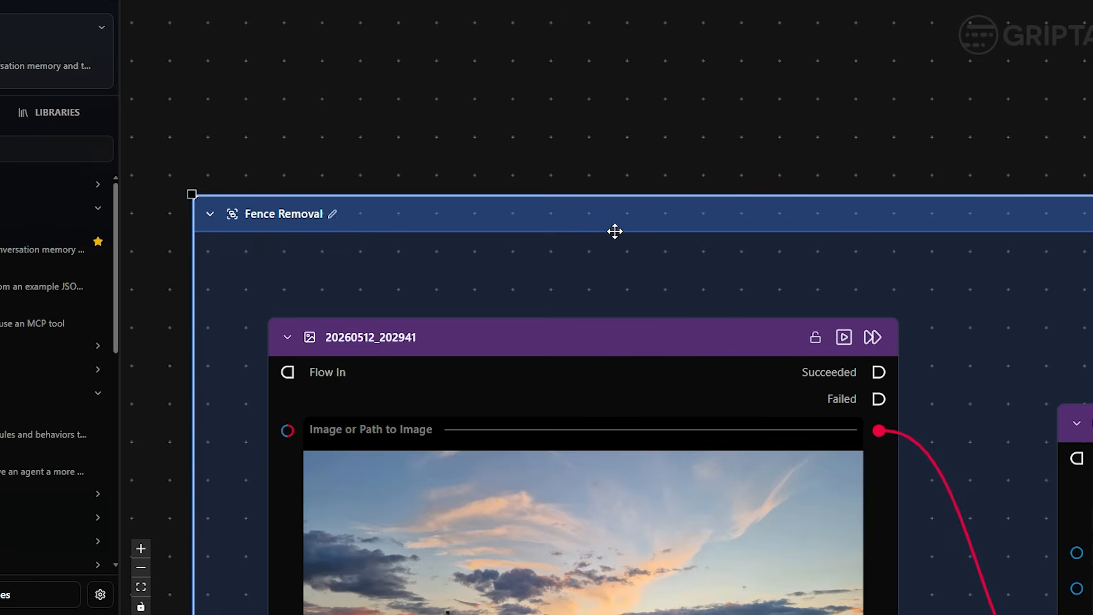
# - Collapse the Google Nano Banana Image Generation_1 node and place it between the photo and Display Image nodes
pyautogui.scroll(-7, 615, 231)
pyautogui.moveTo(706, 164); pyautogui.dragTo(494, 153)
pyautogui.moveTo(529, 200); pyautogui.dragTo(447, 190)
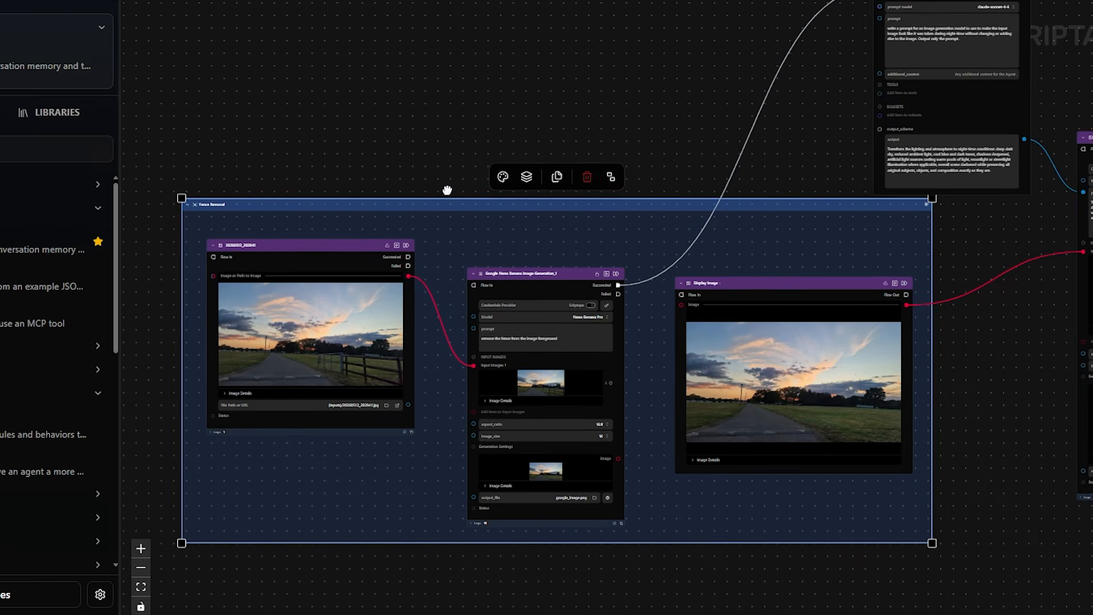
pyautogui.scroll(5, 495, 276)
pyautogui.click(430, 282)
pyautogui.moveTo(496, 281); pyautogui.dragTo(575, 373)
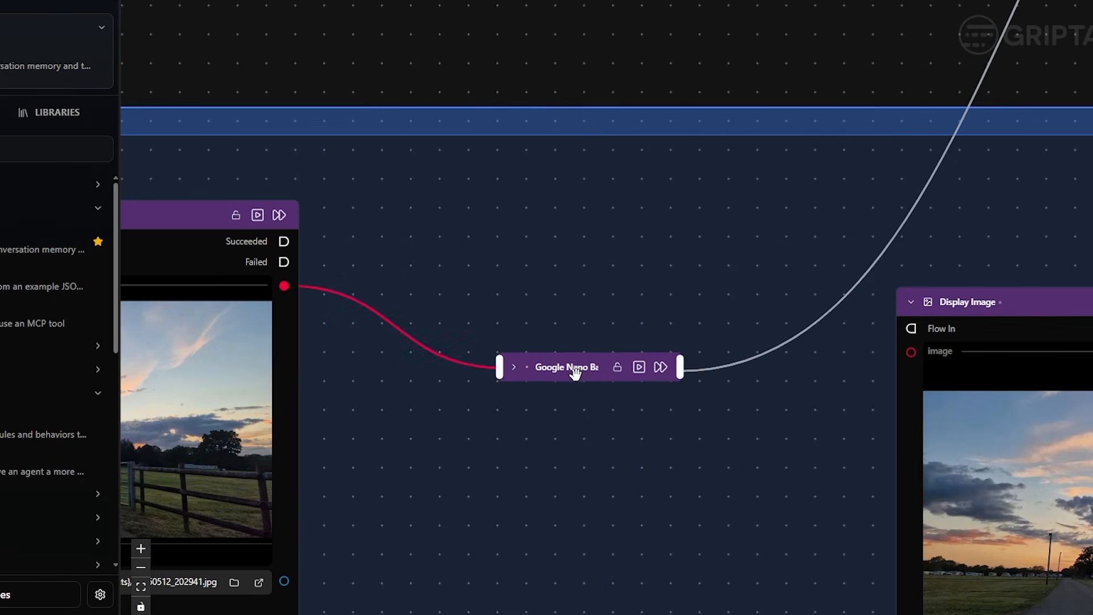
# - Rearrange the photo and Display Image nodes inside the Fence Removal group, and move the collapsed generation node next to the photo node
pyautogui.scroll(-3, 575, 373)
pyautogui.moveTo(282, 290); pyautogui.dragTo(296, 333)
pyautogui.scroll(-3, 461, 339)
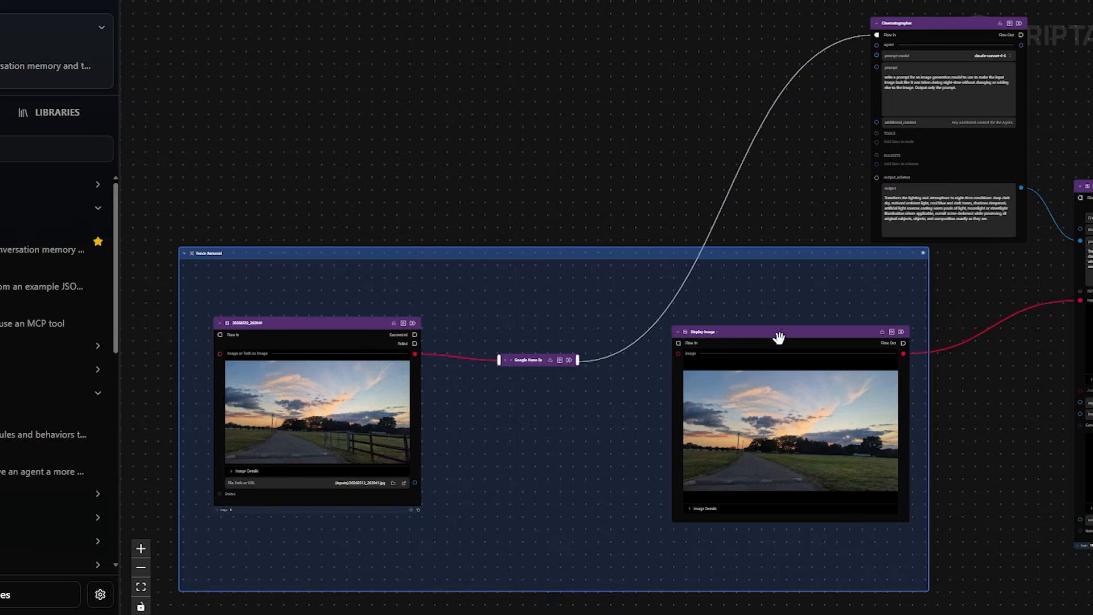
pyautogui.moveTo(779, 338); pyautogui.dragTo(754, 352)
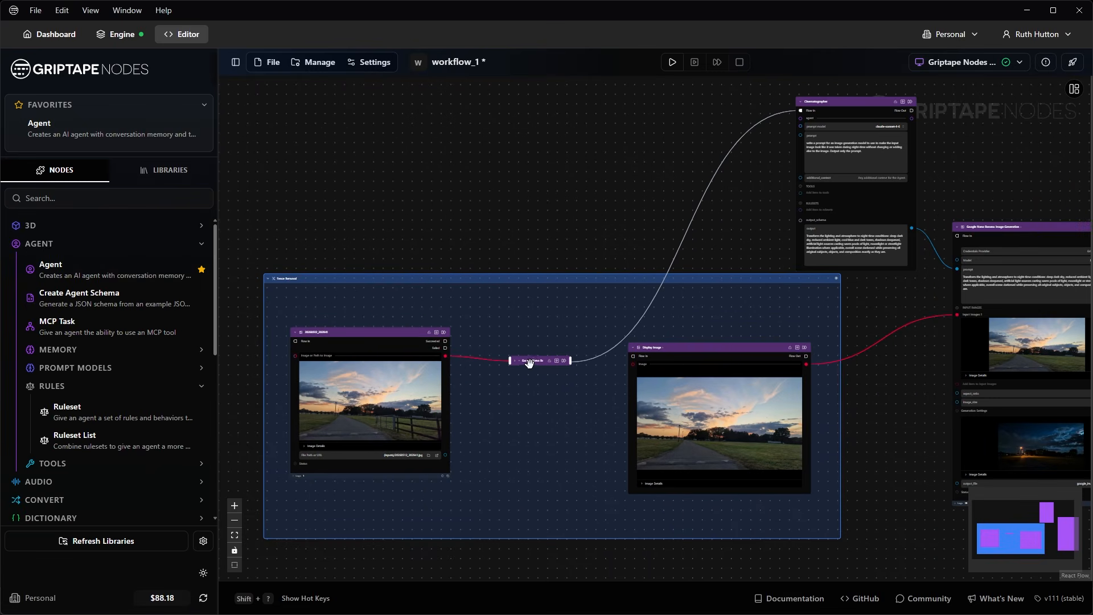
pyautogui.moveTo(529, 363); pyautogui.dragTo(494, 362)
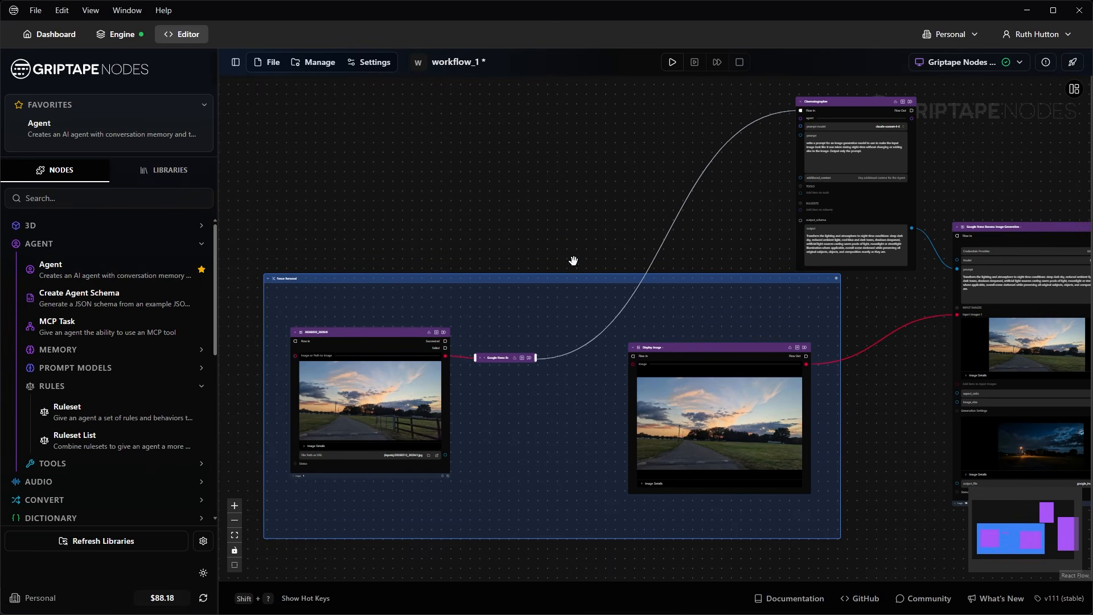
# - Add a Compare Images node below the final generation node's connection, and feed the Display Image node's image output into its Image_2 input
pyautogui.moveTo(707, 319); pyautogui.dragTo(663, 298)
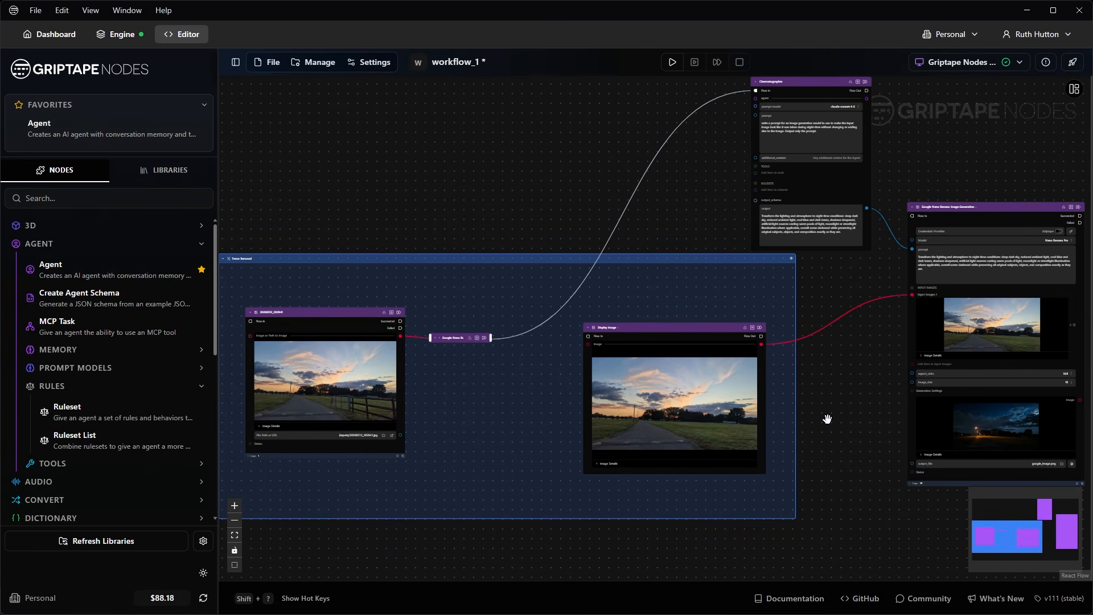
pyautogui.press('space')
pyautogui.write('compare')
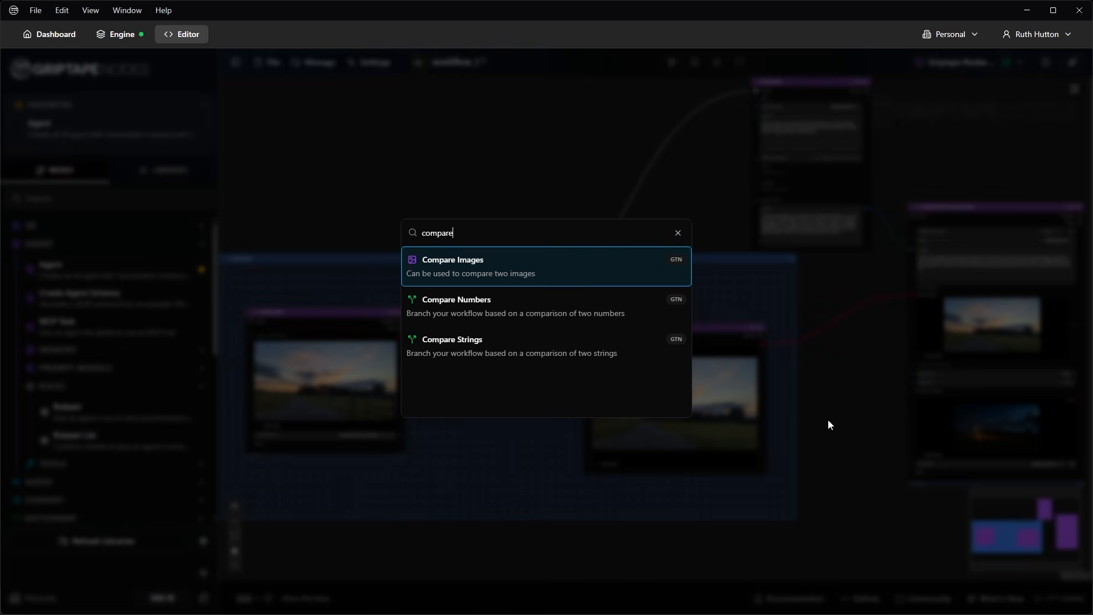
pyautogui.click(481, 268)
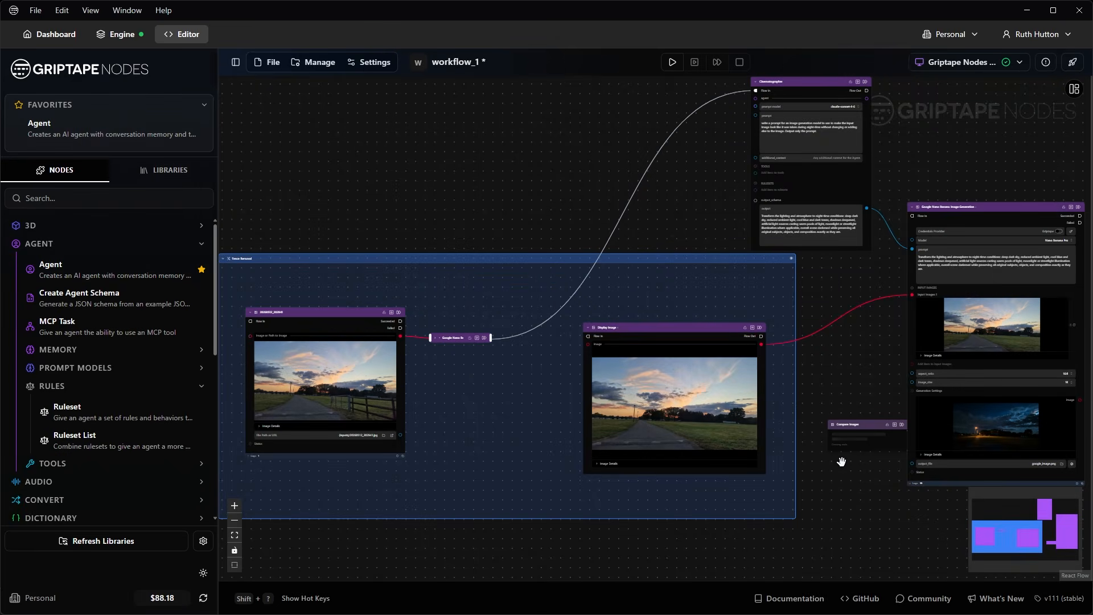
pyautogui.moveTo(779, 477); pyautogui.dragTo(692, 453)
pyautogui.moveTo(803, 397); pyautogui.dragTo(771, 389)
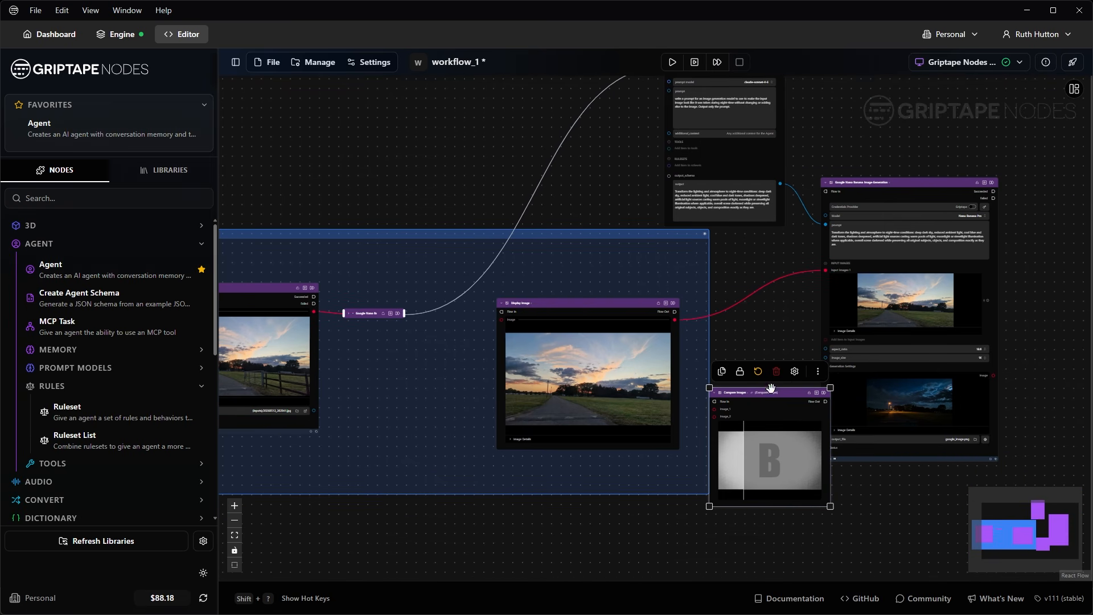
pyautogui.moveTo(714, 409); pyautogui.dragTo(715, 409)
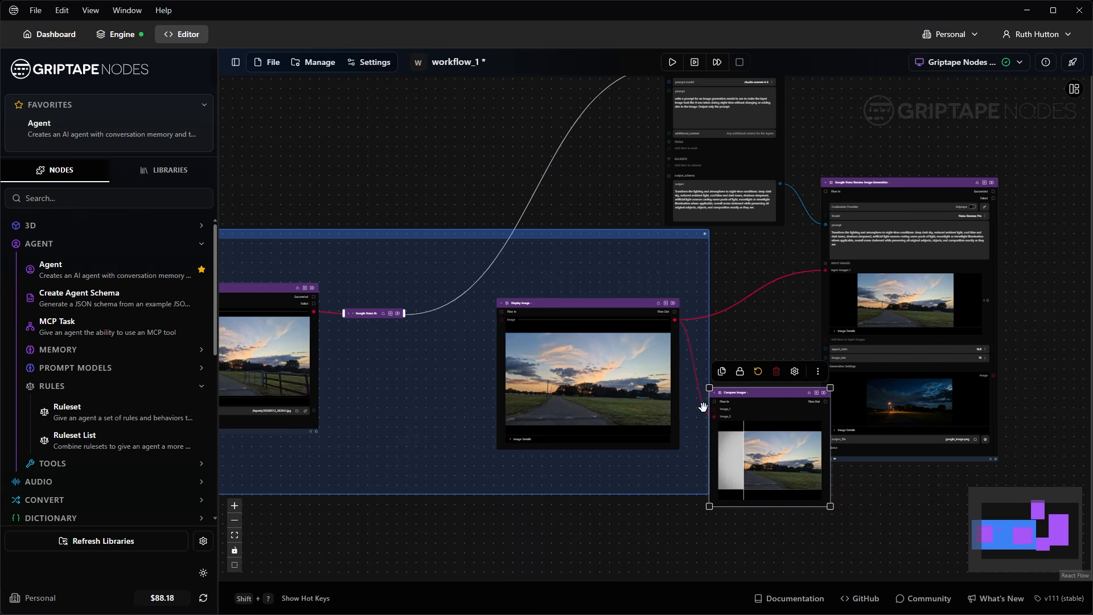
# - Compare the original photo with the fence-free image in the Compare Images node, and delete that node
pyautogui.moveTo(314, 312); pyautogui.dragTo(715, 416)
pyautogui.scroll(12, 762, 490)
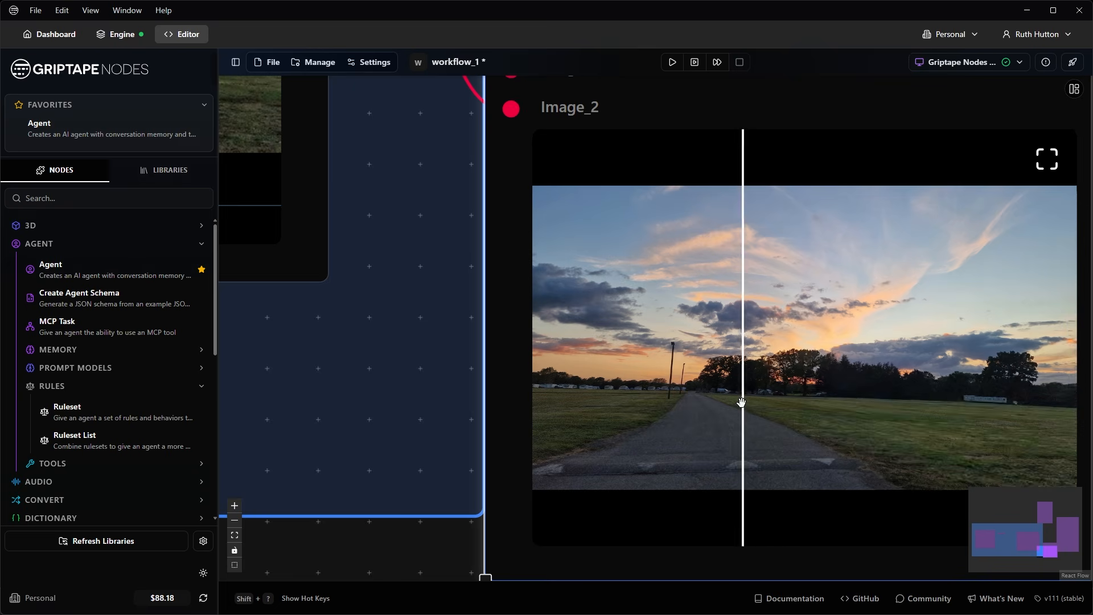
pyautogui.scroll(-10, 744, 397)
pyautogui.press('Delete')
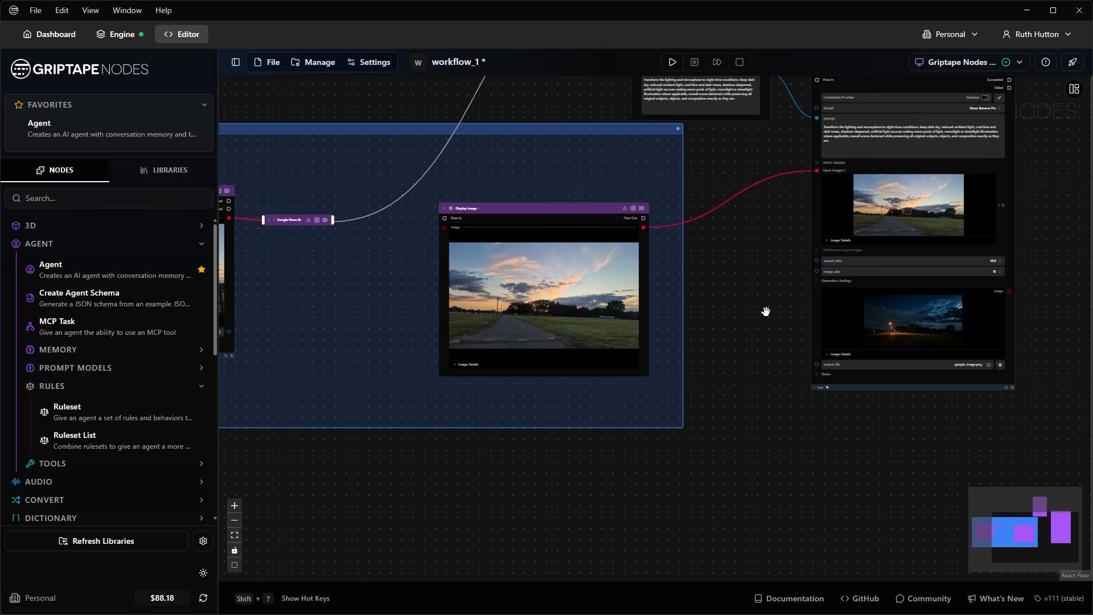
# - Add a Save Image node below the Fence Removal group and feed the Display Image node's image output into it
pyautogui.scroll(-2, 766, 311)
pyautogui.moveTo(726, 267); pyautogui.dragTo(699, 274)
pyautogui.press('space')
pyautogui.write('save')
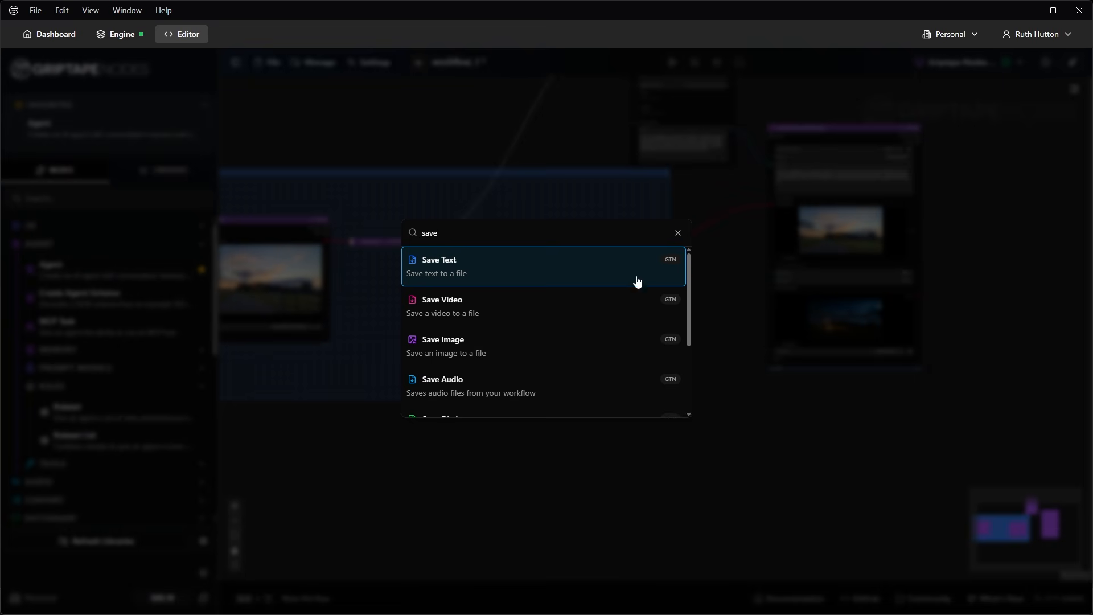
pyautogui.click(494, 350)
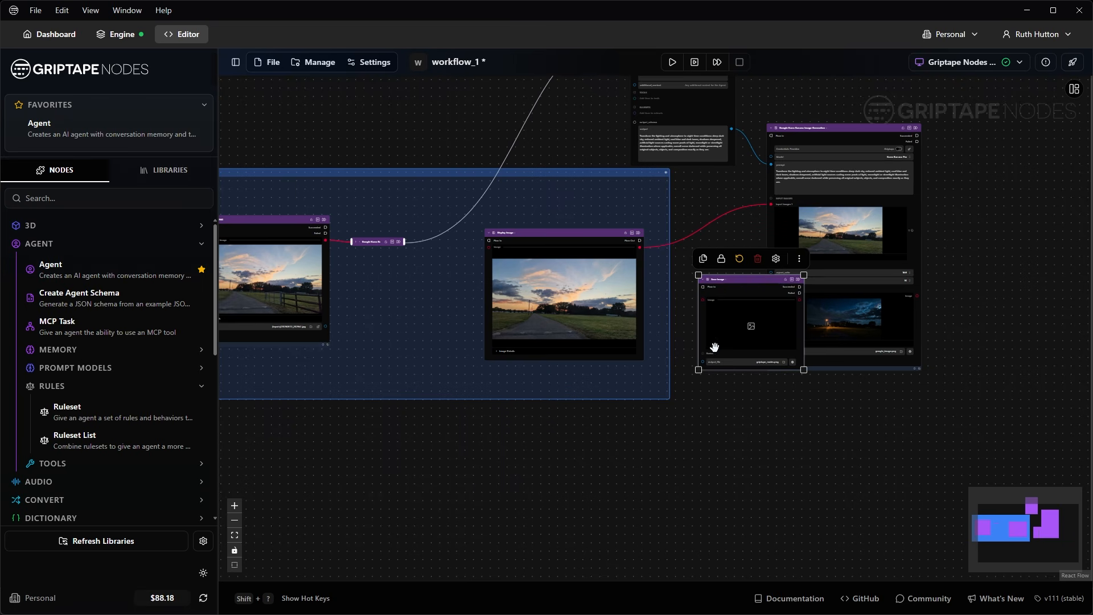
pyautogui.moveTo(713, 346); pyautogui.dragTo(654, 365)
pyautogui.moveTo(700, 299); pyautogui.dragTo(665, 435)
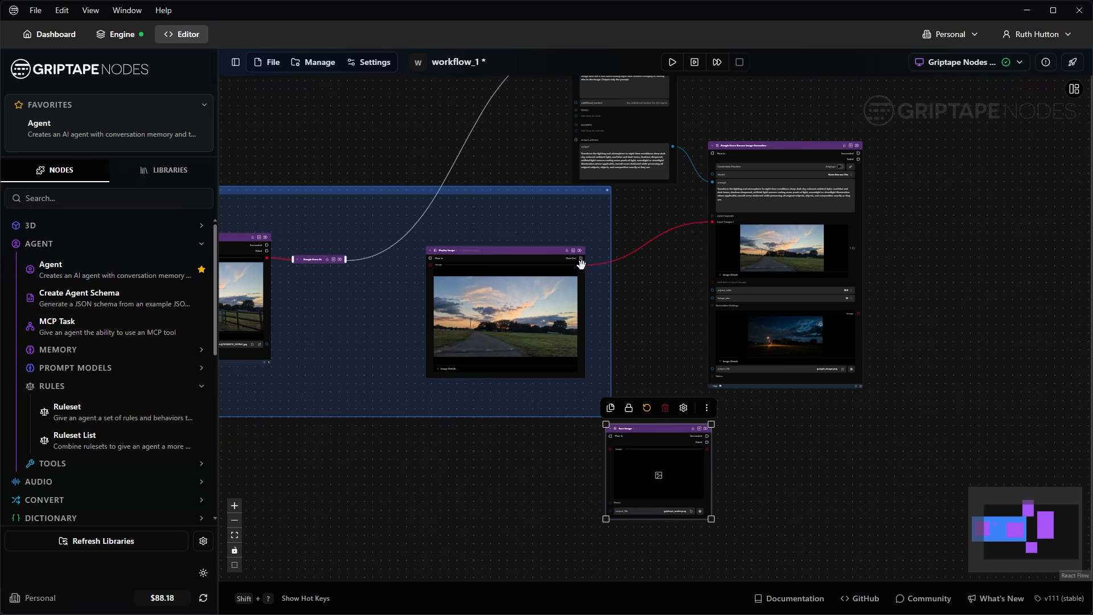
pyautogui.scroll(7, 607, 467)
pyautogui.moveTo(594, 457); pyautogui.dragTo(618, 417)
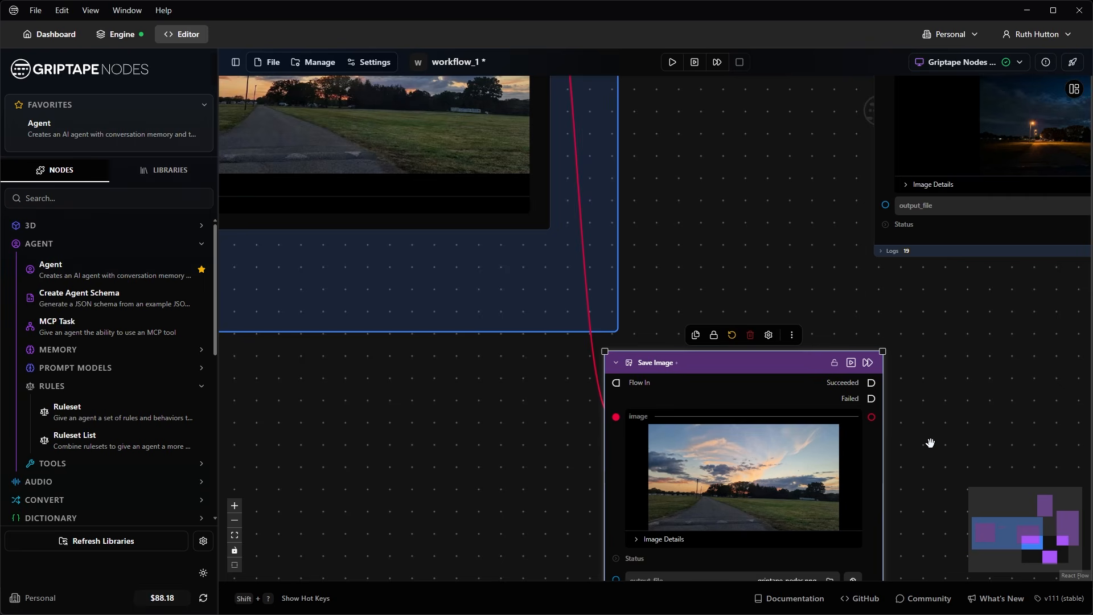
# - Set the Save Image node's output file to fence_removed.png and run the node
pyautogui.moveTo(918, 436); pyautogui.dragTo(790, 287)
pyautogui.scroll(2, 702, 429)
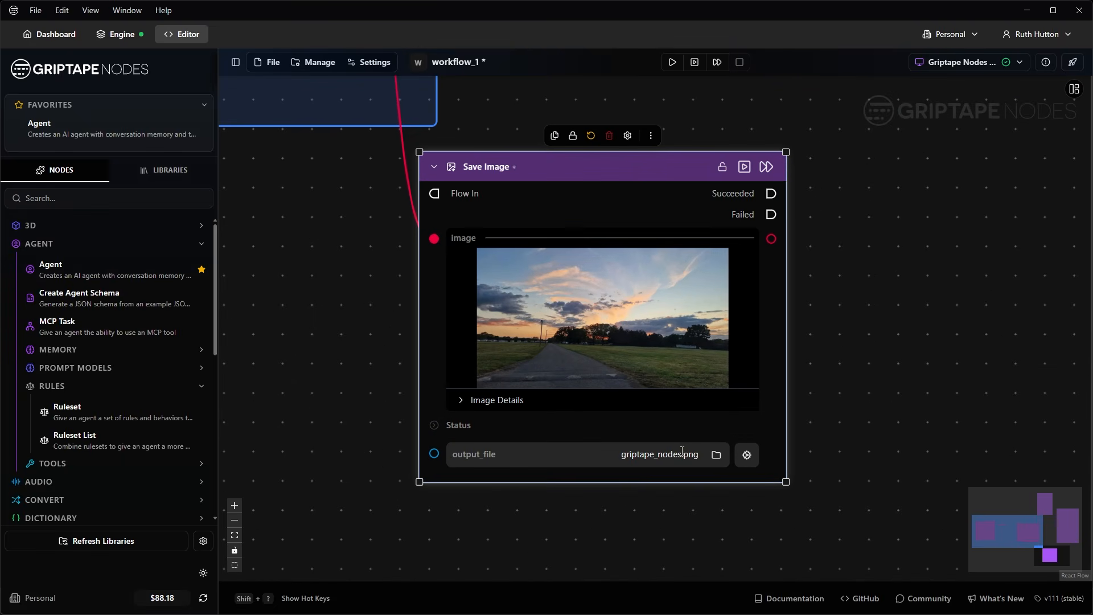
pyautogui.moveTo(679, 456); pyautogui.dragTo(619, 455)
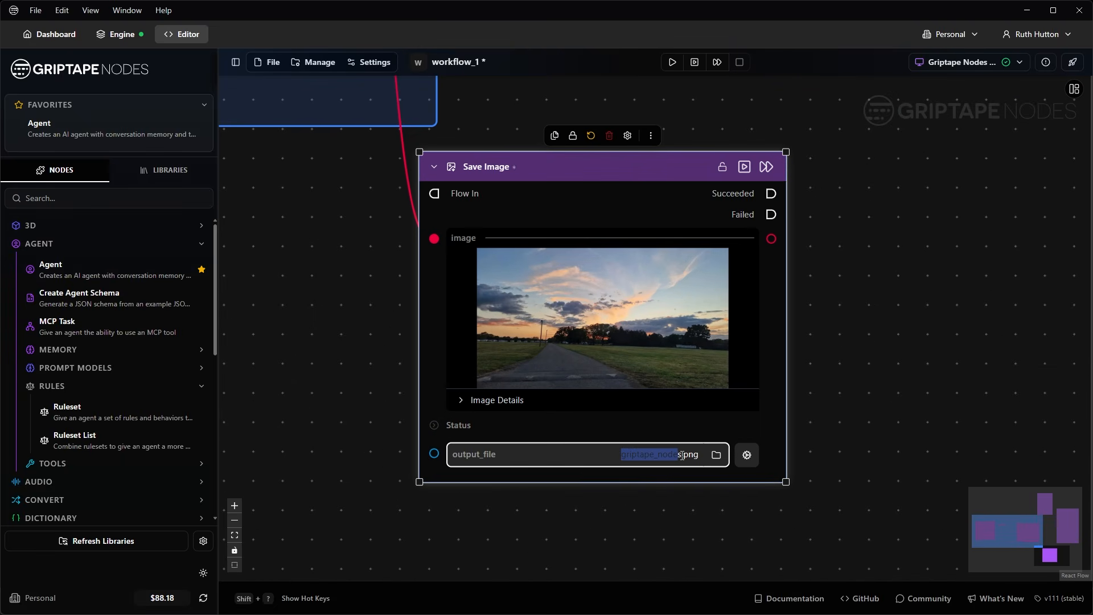
pyautogui.press('BackSpace')
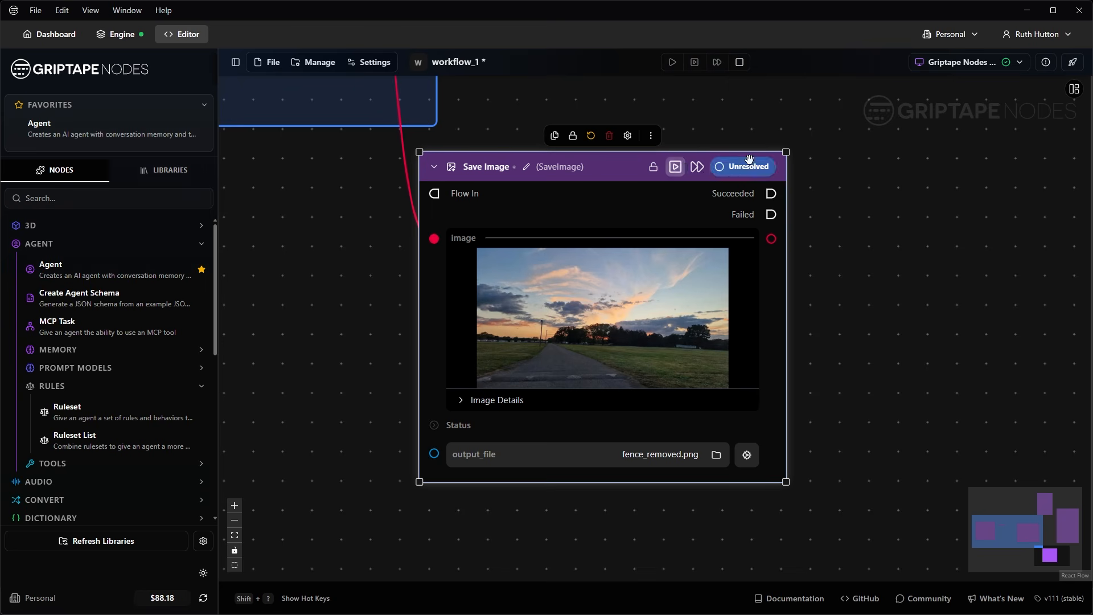
pyautogui.click(755, 166)
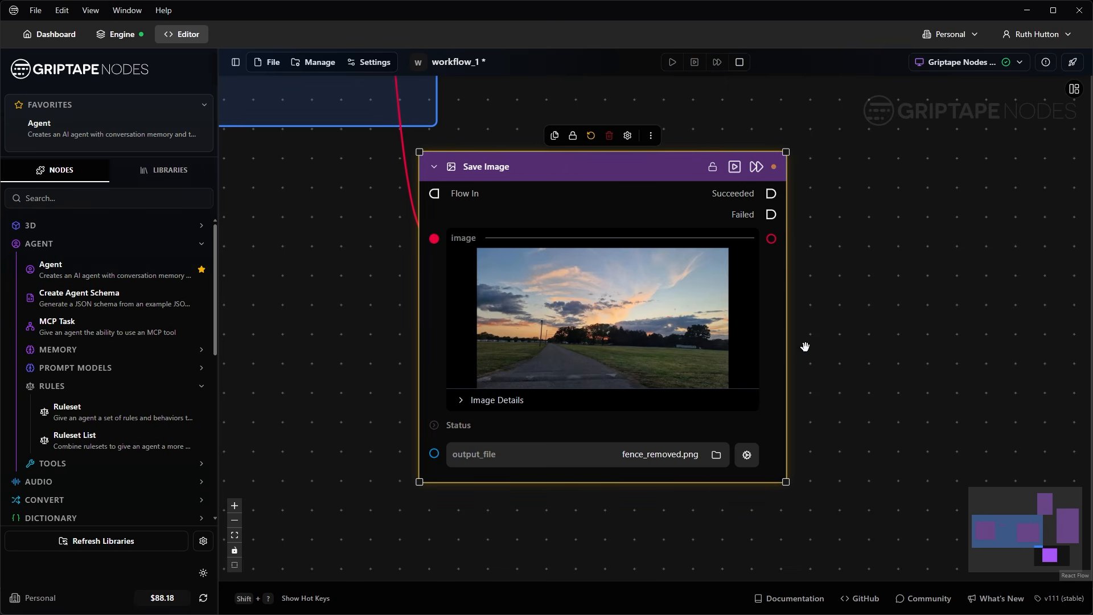
# - Bring the saved file Save Image_fence_removed.png onto the canvas as a regular image node, using the Add Image option
pyautogui.scroll(-4, 820, 350)
pyautogui.moveTo(874, 351); pyautogui.dragTo(814, 386)
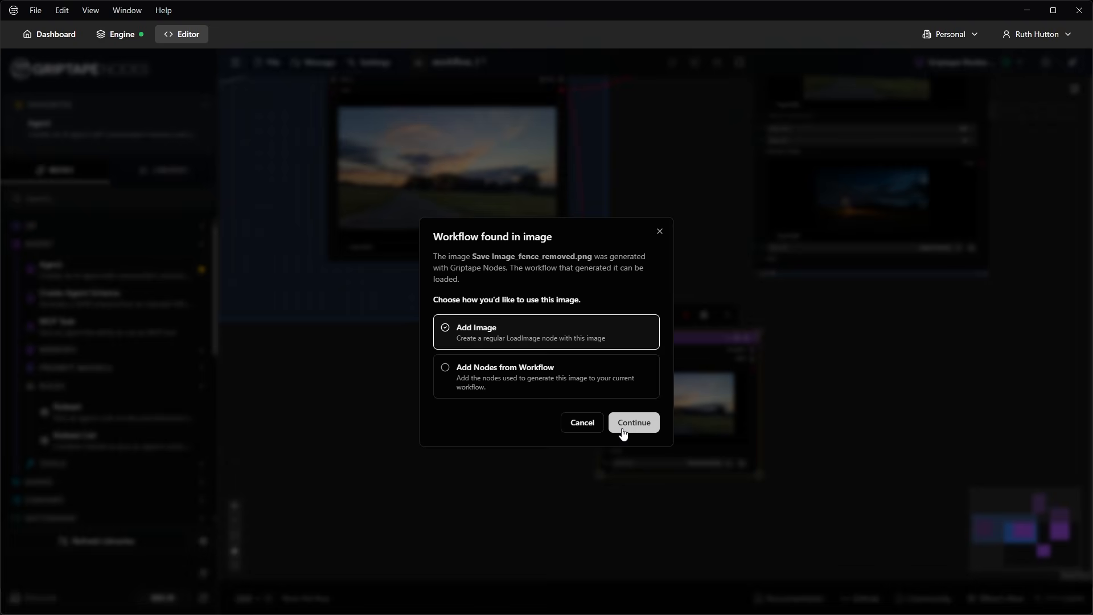
pyautogui.click(629, 422)
pyautogui.moveTo(837, 451); pyautogui.dragTo(457, 451)
pyautogui.scroll(5, 456, 451)
pyautogui.moveTo(683, 454); pyautogui.dragTo(710, 391)
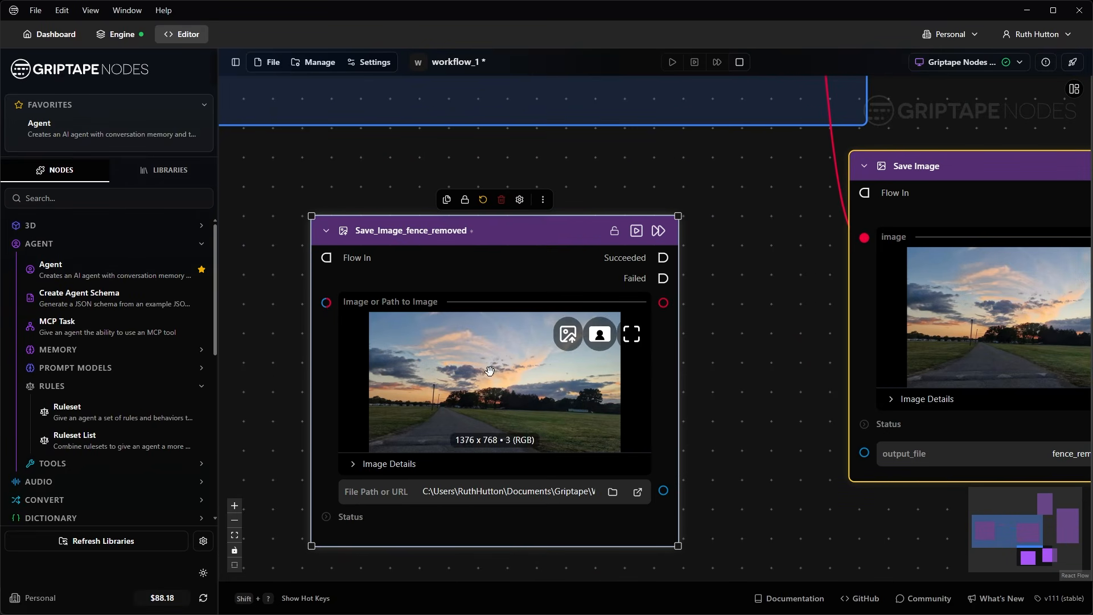
# - Delete the imported Save_Image_fence_removed node and the Save Image node
pyautogui.press('Delete')
pyautogui.scroll(-4, 553, 234)
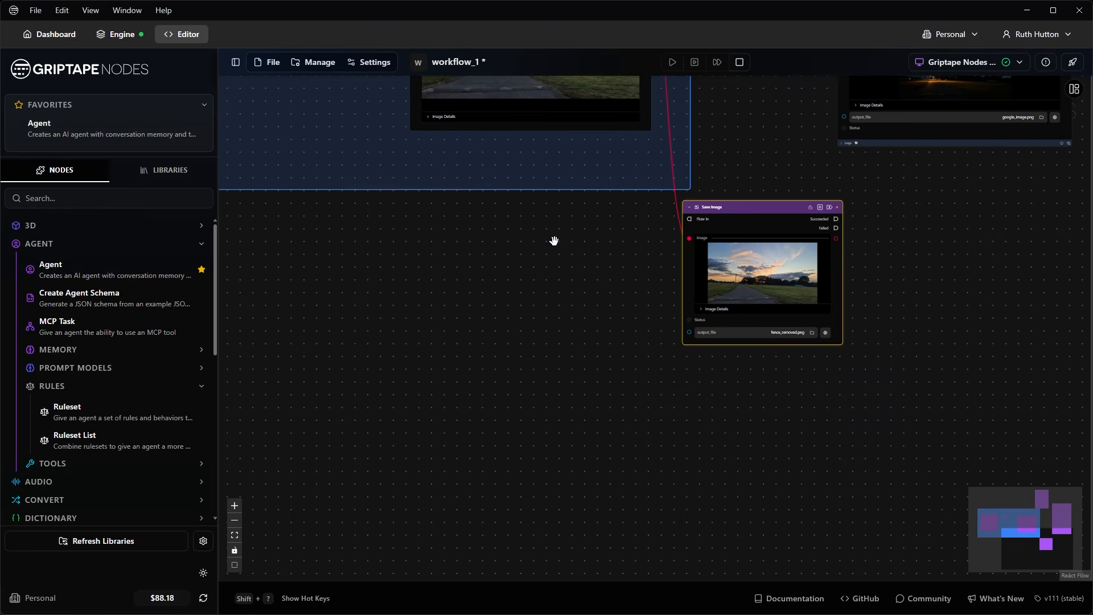
pyautogui.moveTo(942, 246); pyautogui.dragTo(866, 470)
pyautogui.scroll(-2, 797, 433)
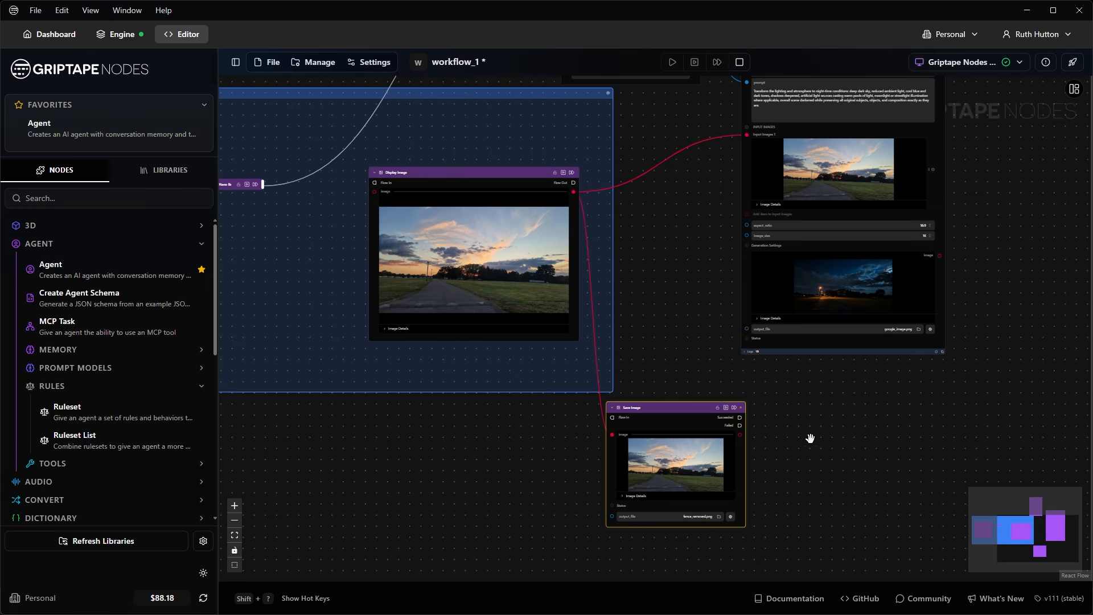
pyautogui.click(688, 406)
pyautogui.press('Delete')
# - Remove the flow connection between the collapsed generation node in the Fence Removal group and the Cinematographer node
pyautogui.scroll(-3, 699, 236)
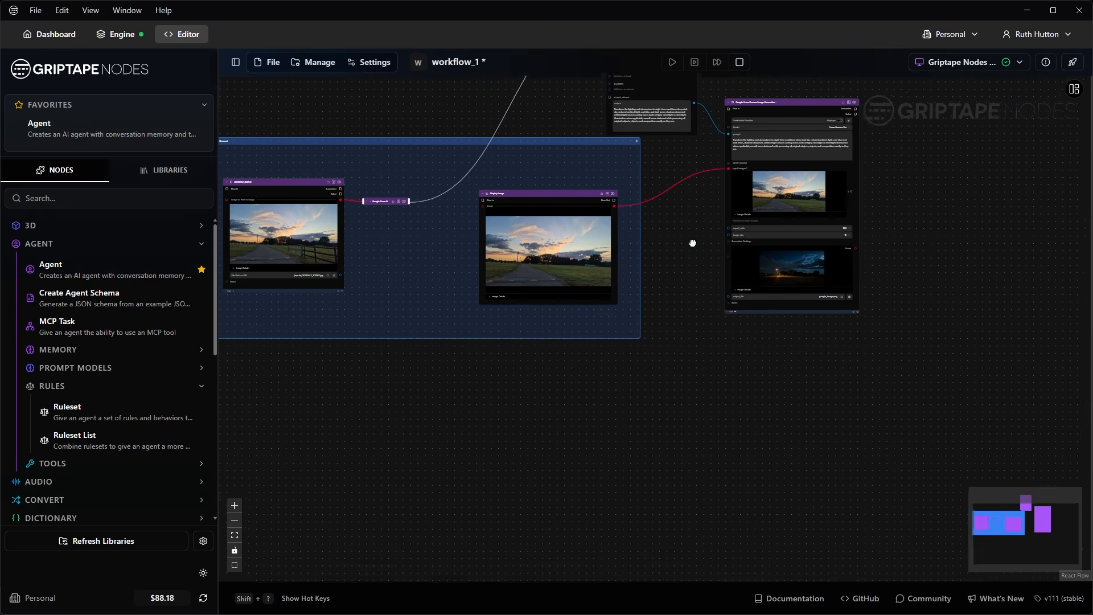
pyautogui.moveTo(685, 235); pyautogui.dragTo(682, 397)
pyautogui.scroll(5, 505, 281)
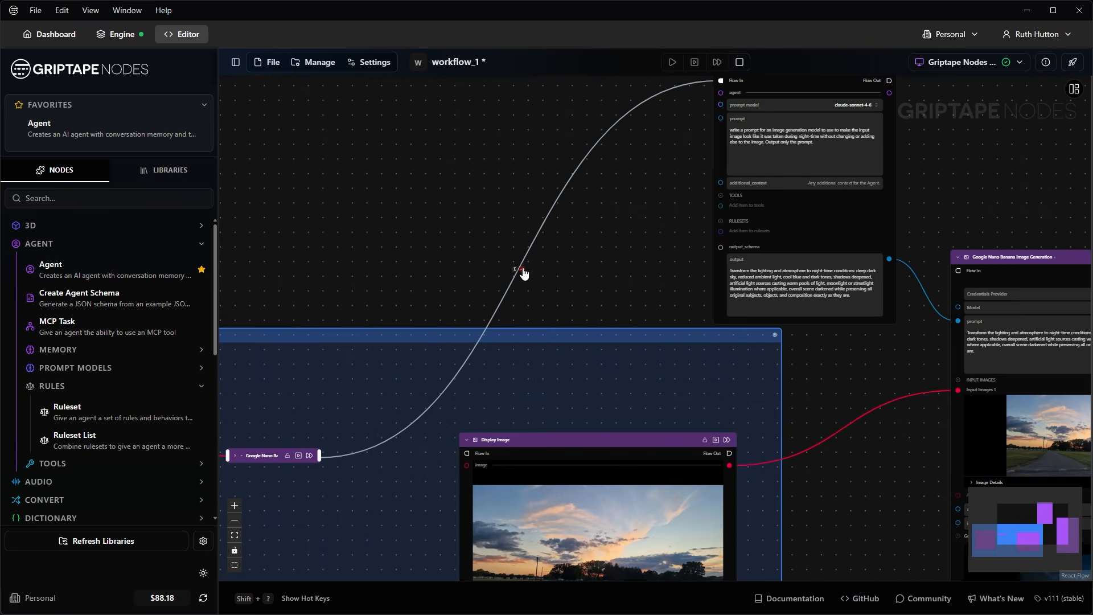
pyautogui.scroll(-4, 655, 211)
pyautogui.moveTo(706, 152); pyautogui.dragTo(691, 102)
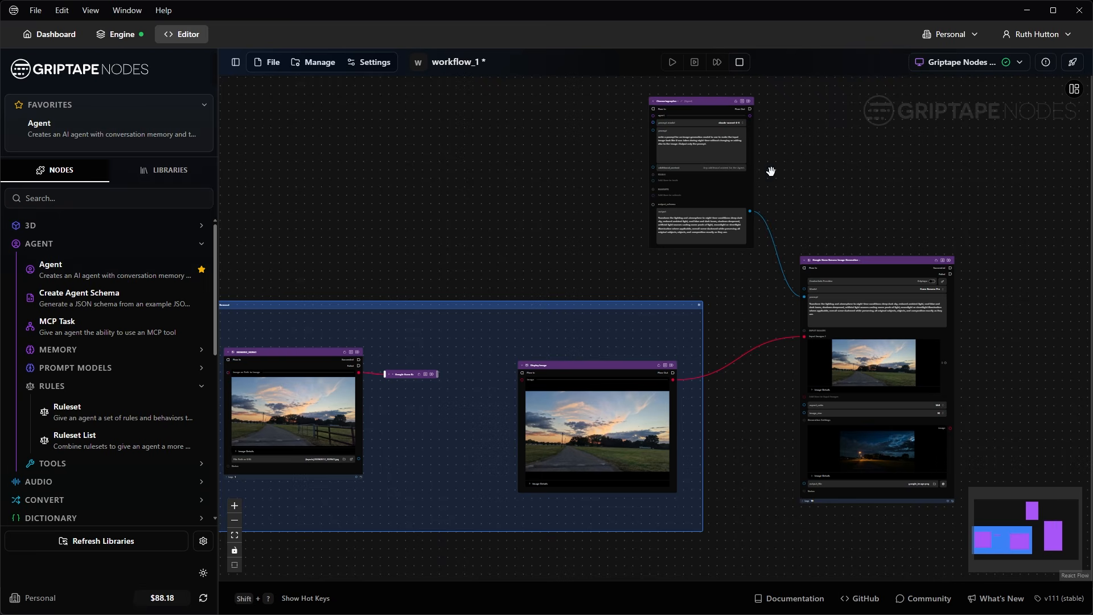
# - Spread out the layout by moving the night-time image generation node farther right and the Fence Removal group lower
pyautogui.moveTo(886, 260); pyautogui.dragTo(959, 235)
pyautogui.scroll(-2, 822, 200)
pyautogui.moveTo(822, 200); pyautogui.dragTo(777, 229)
pyautogui.moveTo(561, 306); pyautogui.dragTo(561, 340)
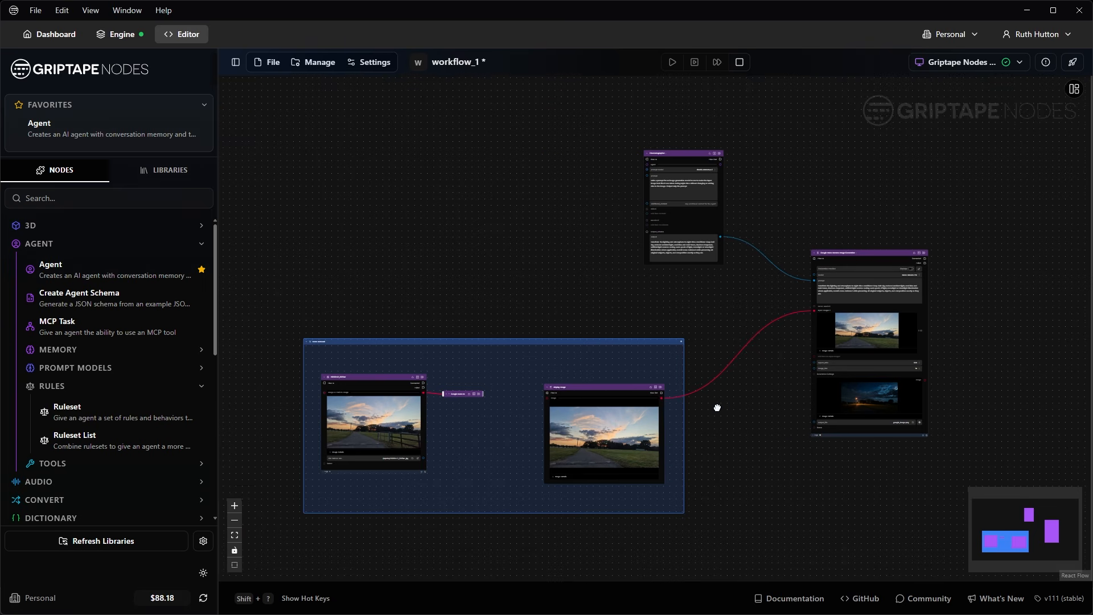
# - Add a Create Text List node and place it to the left of the Cinematographer node
pyautogui.moveTo(715, 407); pyautogui.dragTo(643, 414)
pyautogui.scroll(3, 642, 410)
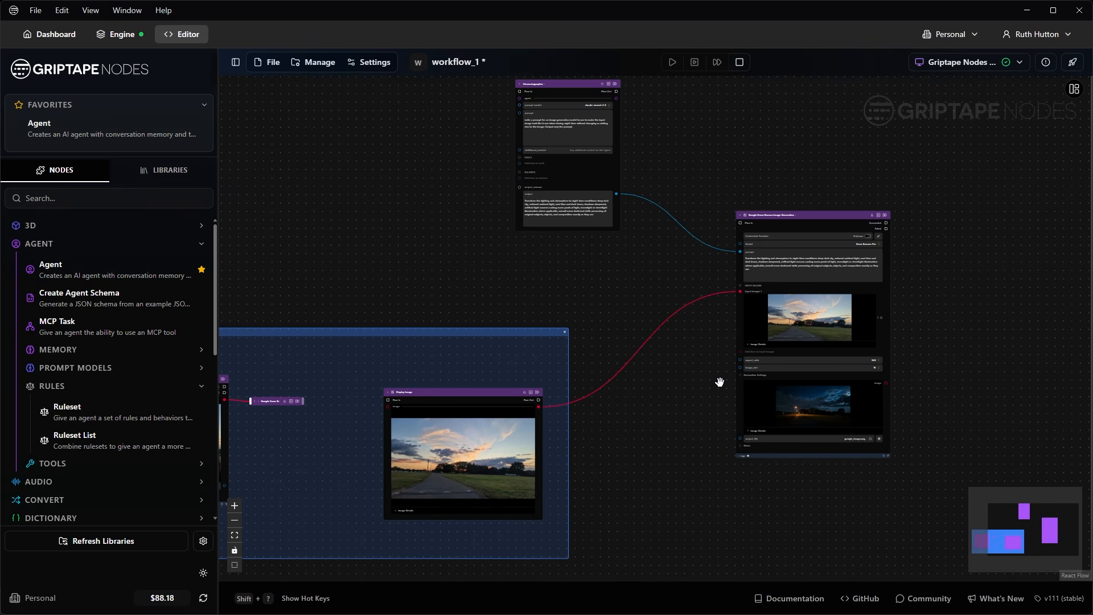
pyautogui.scroll(-1, 698, 375)
pyautogui.moveTo(645, 321); pyautogui.dragTo(648, 360)
pyautogui.doubleClick(647, 348)
pyautogui.write('create t')
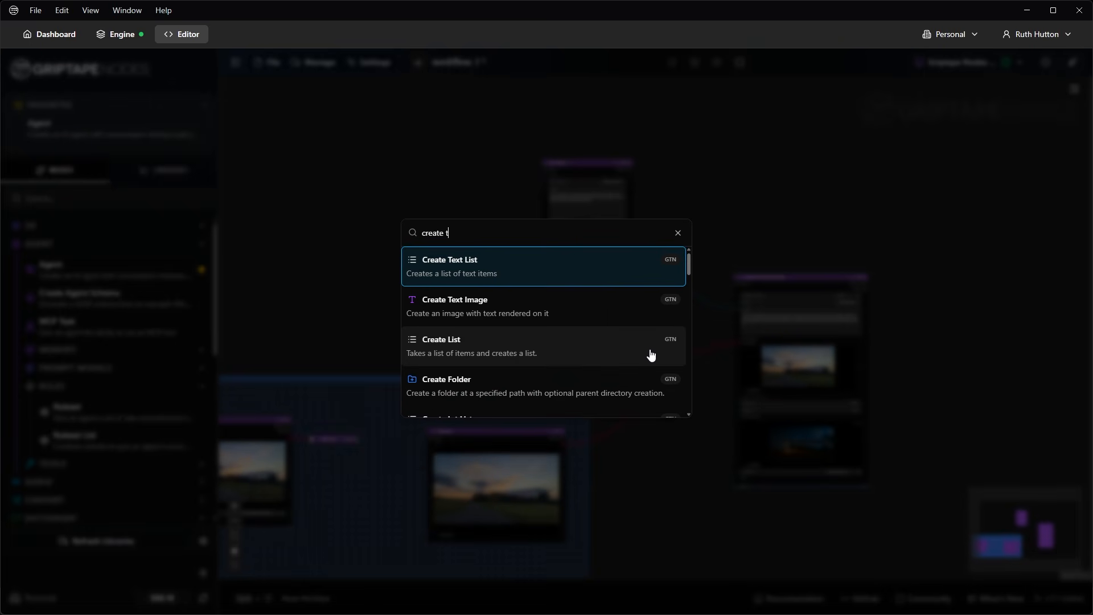
pyautogui.click(501, 268)
pyautogui.click(703, 354)
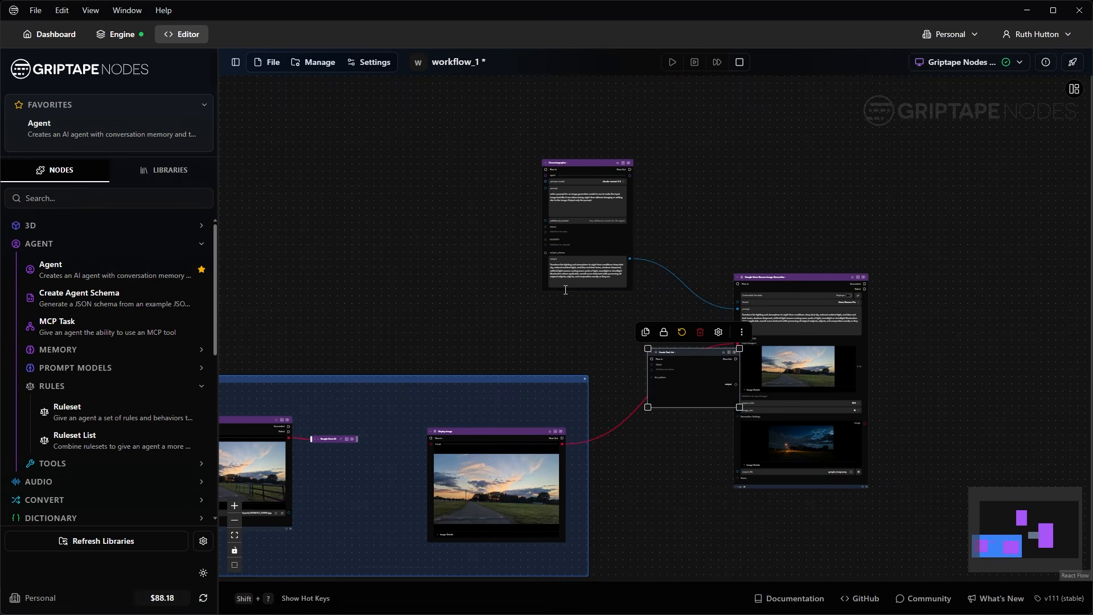
pyautogui.moveTo(703, 354); pyautogui.dragTo(436, 205)
pyautogui.scroll(10, 437, 202)
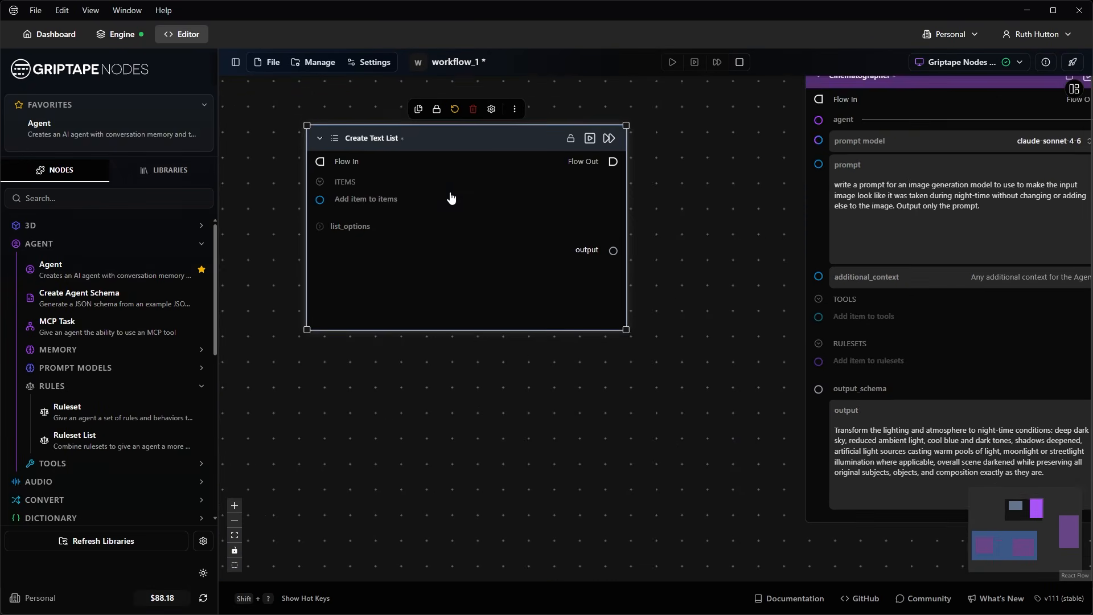
pyautogui.moveTo(659, 215); pyautogui.dragTo(708, 258)
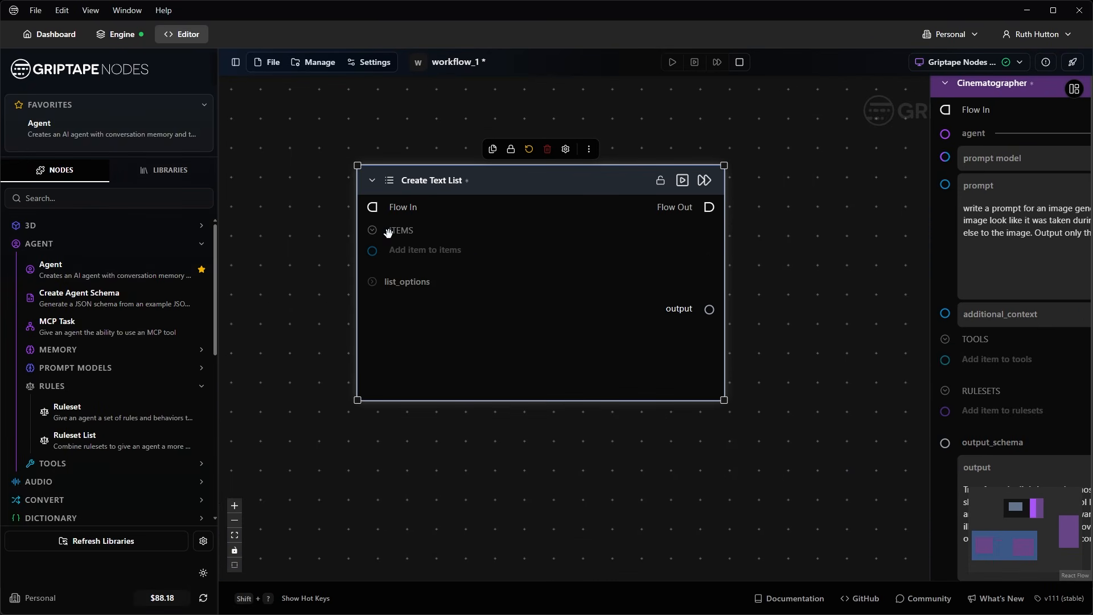
# - Add the items autumn, winter and a storm to the Create Text List node
pyautogui.click(660, 251)
pyautogui.write('autumn')
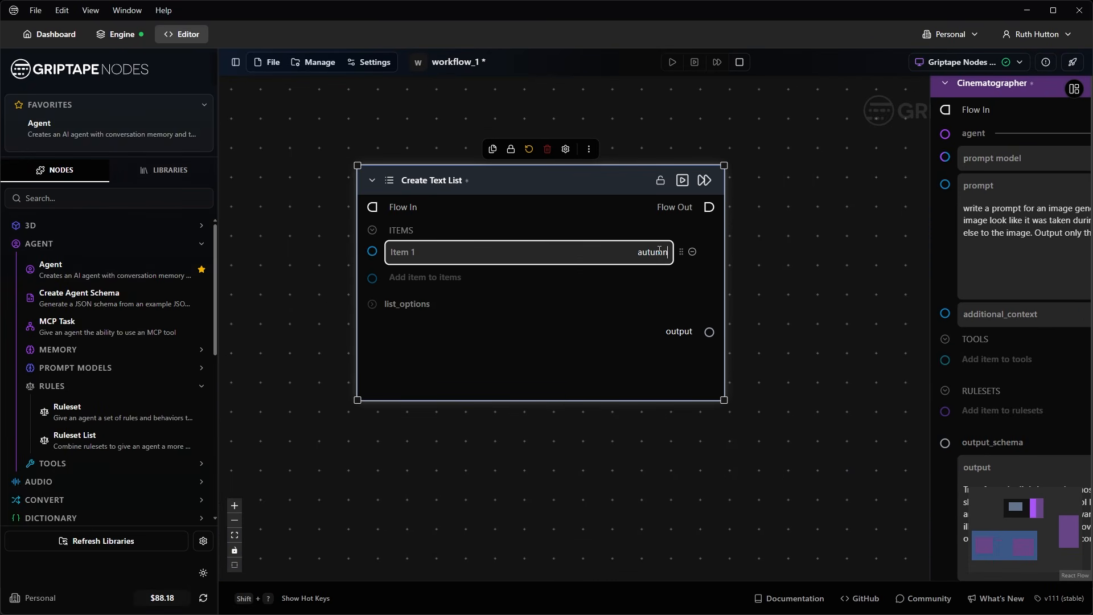
pyautogui.press('Return')
pyautogui.click(654, 277)
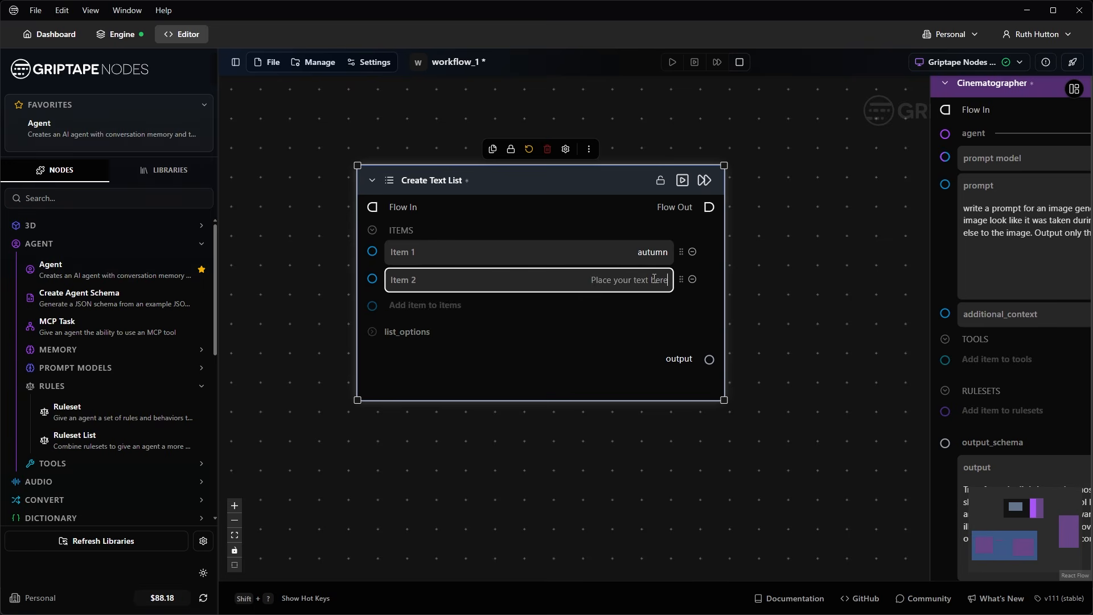
pyautogui.write('winter')
pyautogui.press('Return')
pyautogui.click(663, 306)
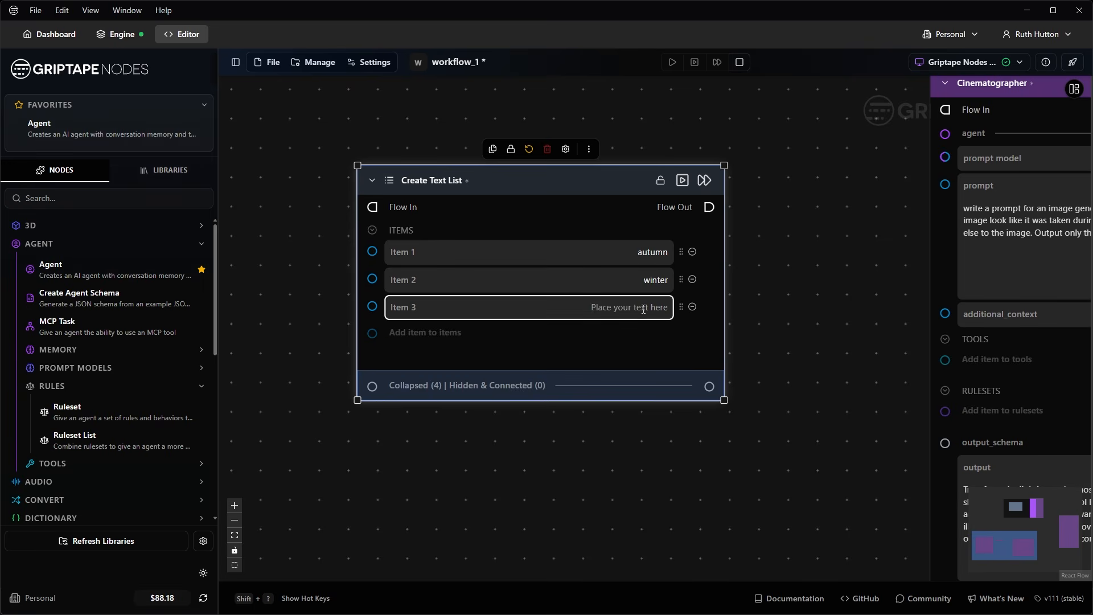
pyautogui.press('Return')
# - Enlarge the Create Text List node and add the items night-time, dusk and sunrise to it
pyautogui.click(652, 334)
pyautogui.write('rm')
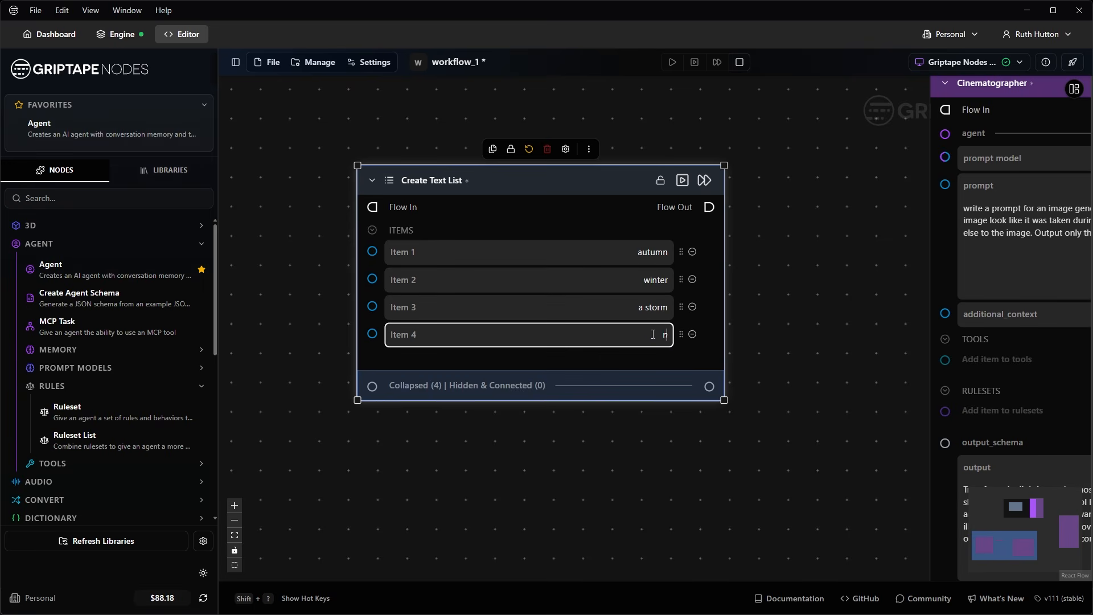
pyautogui.write('ight-time')
pyautogui.press('Return')
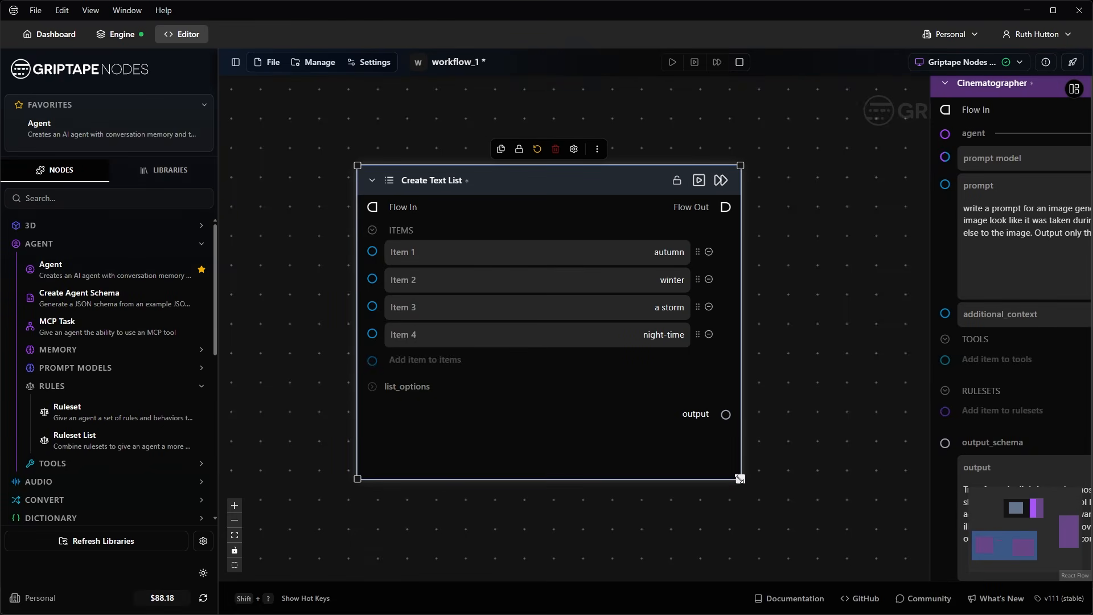
pyautogui.click(671, 360)
pyautogui.write('dusk')
pyautogui.press('Return')
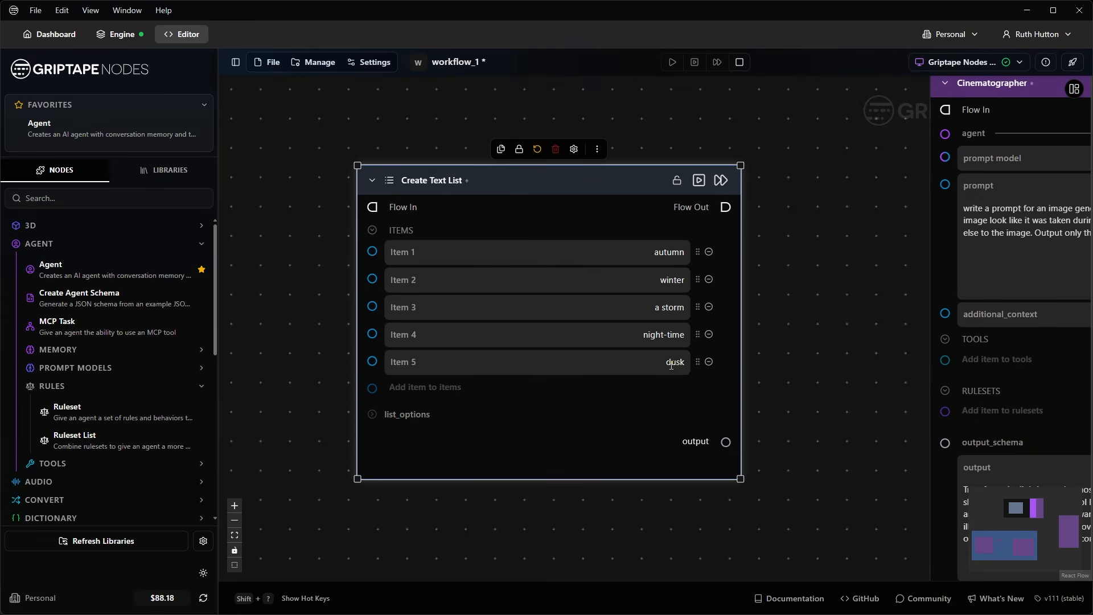
pyautogui.click(672, 387)
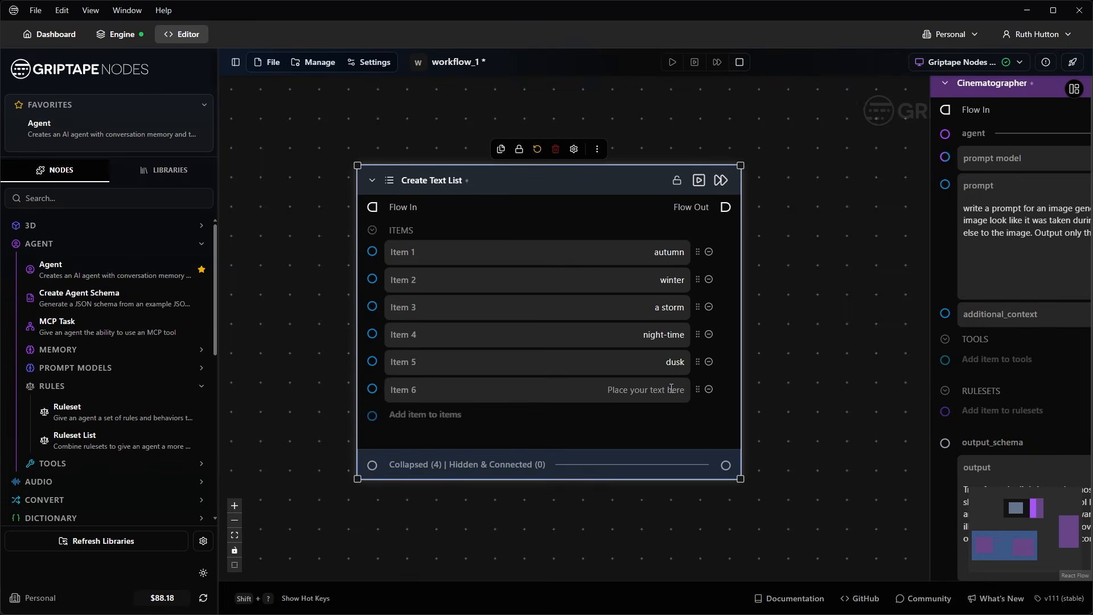
pyautogui.click(840, 250)
# - Move the Cinematographer node farther right to widen the space between it and the Create Text List node
pyautogui.moveTo(830, 259); pyautogui.dragTo(674, 282)
pyautogui.scroll(-1, 674, 281)
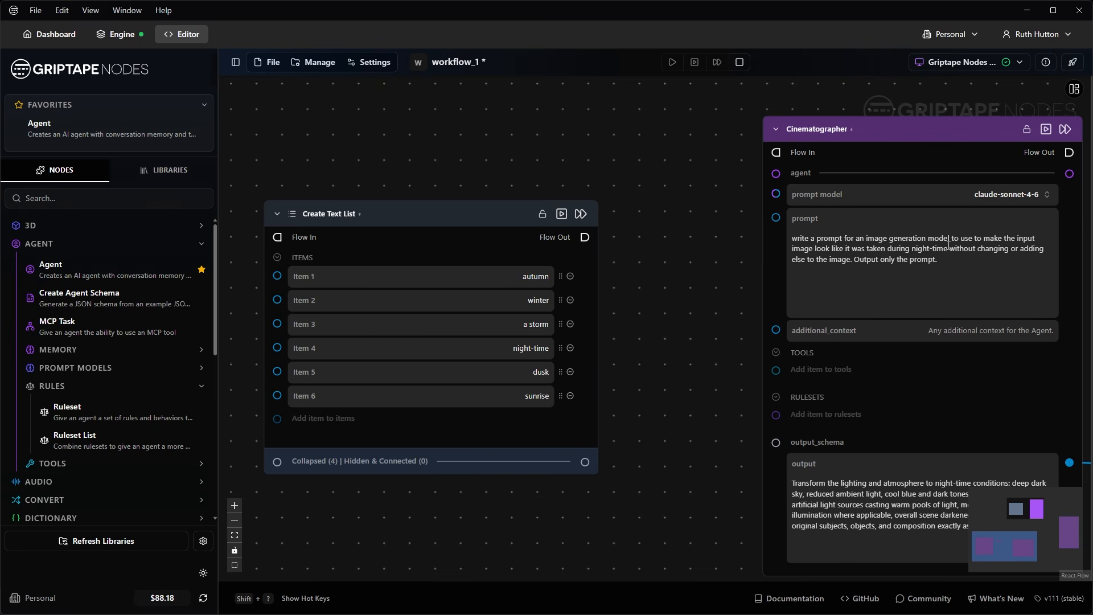
pyautogui.moveTo(724, 299); pyautogui.dragTo(460, 266)
pyautogui.scroll(-3, 971, 344)
pyautogui.moveTo(971, 344); pyautogui.dragTo(811, 270)
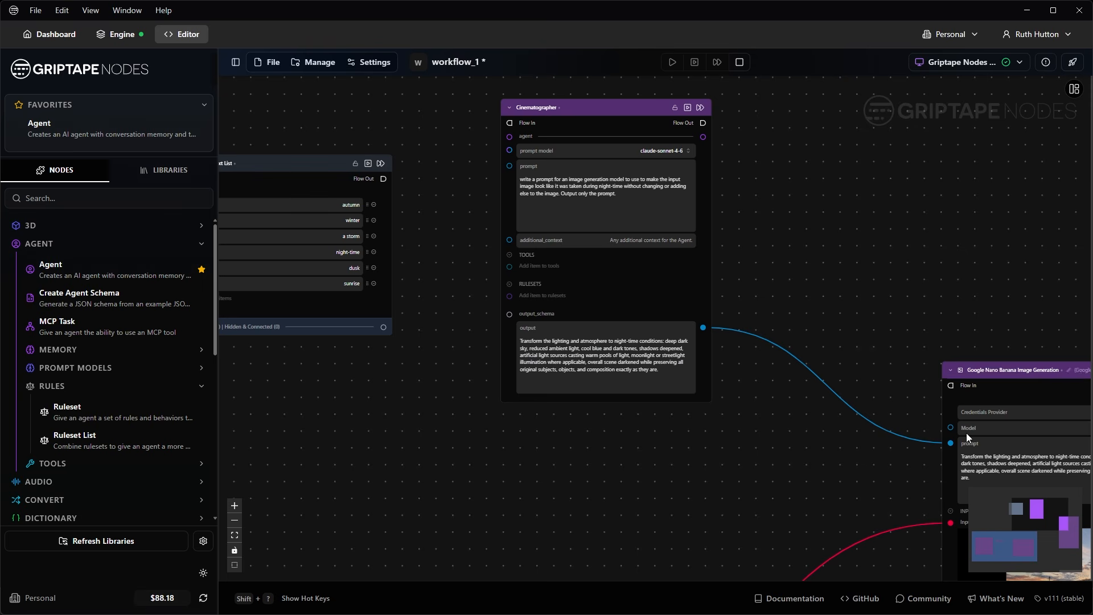
pyautogui.moveTo(755, 229); pyautogui.dragTo(932, 273)
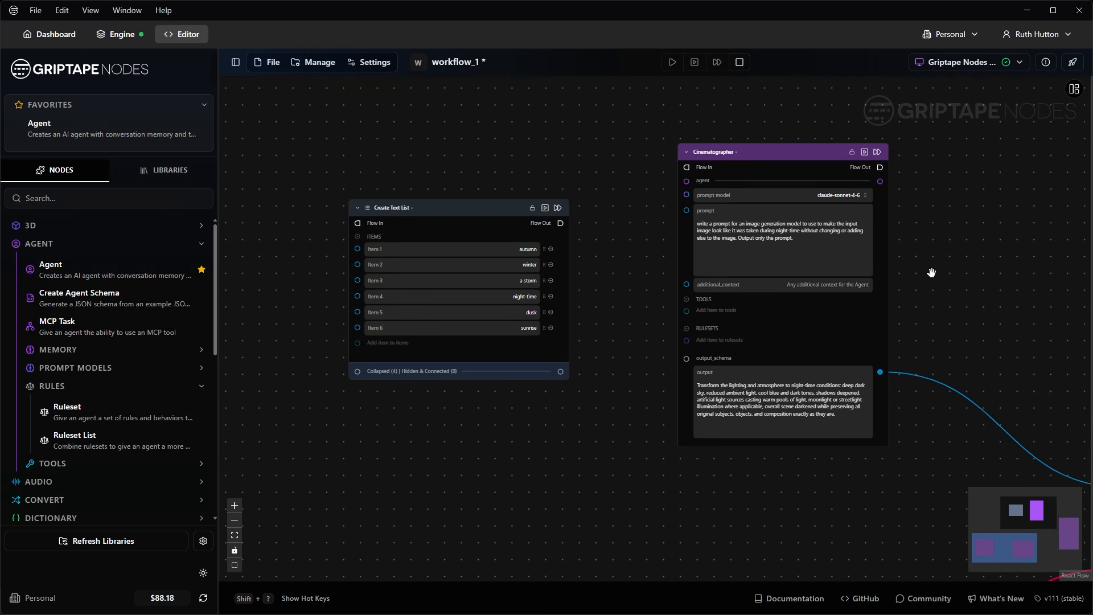
pyautogui.scroll(-1, 627, 235)
pyautogui.moveTo(618, 236); pyautogui.dragTo(607, 250)
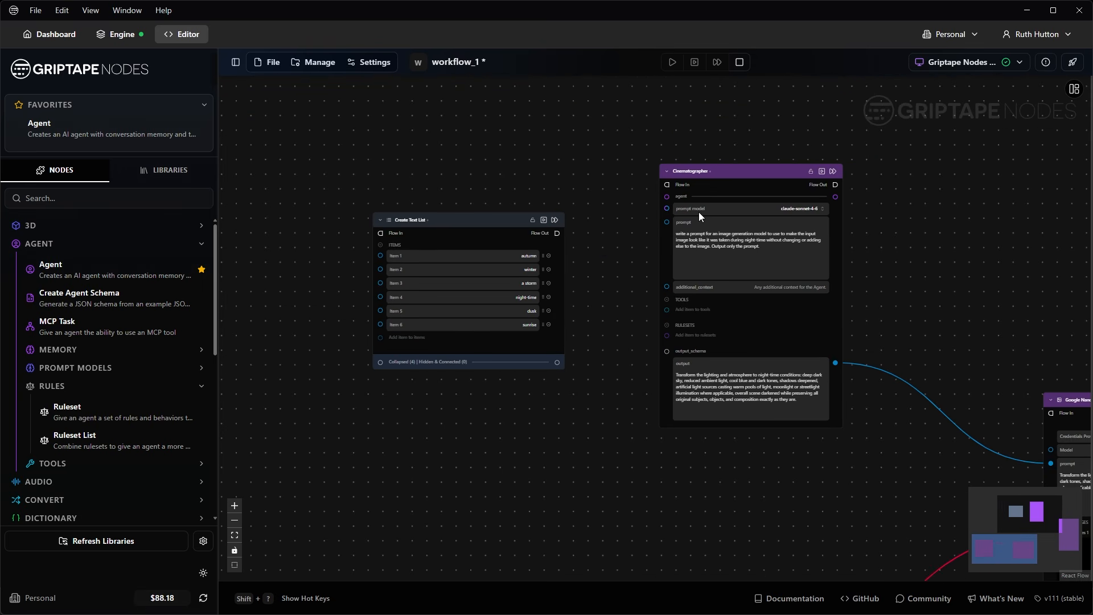
pyautogui.moveTo(755, 170); pyautogui.dragTo(840, 189)
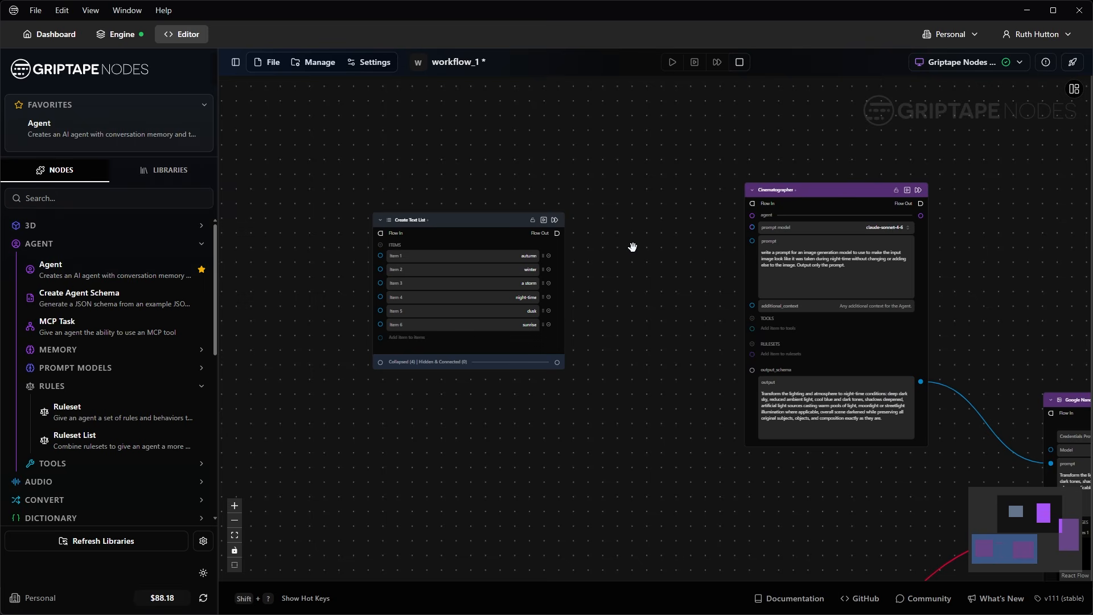
# - Add a ForEach Group node and place it above the gap between the Create Text List and Cinematographer nodes
pyautogui.press('space')
pyautogui.write('fore')
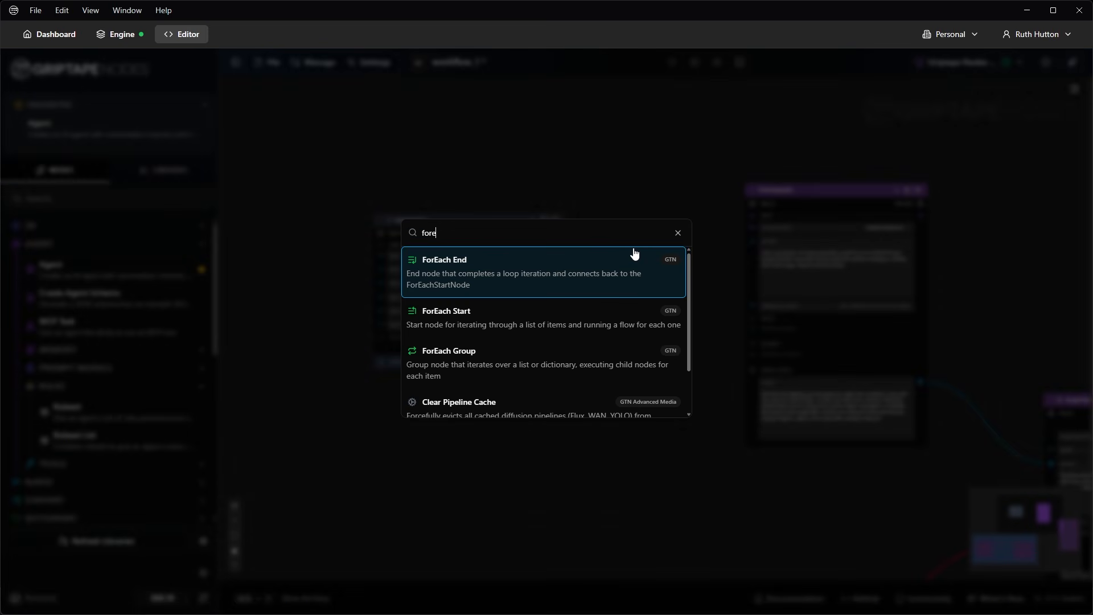
pyautogui.click(462, 362)
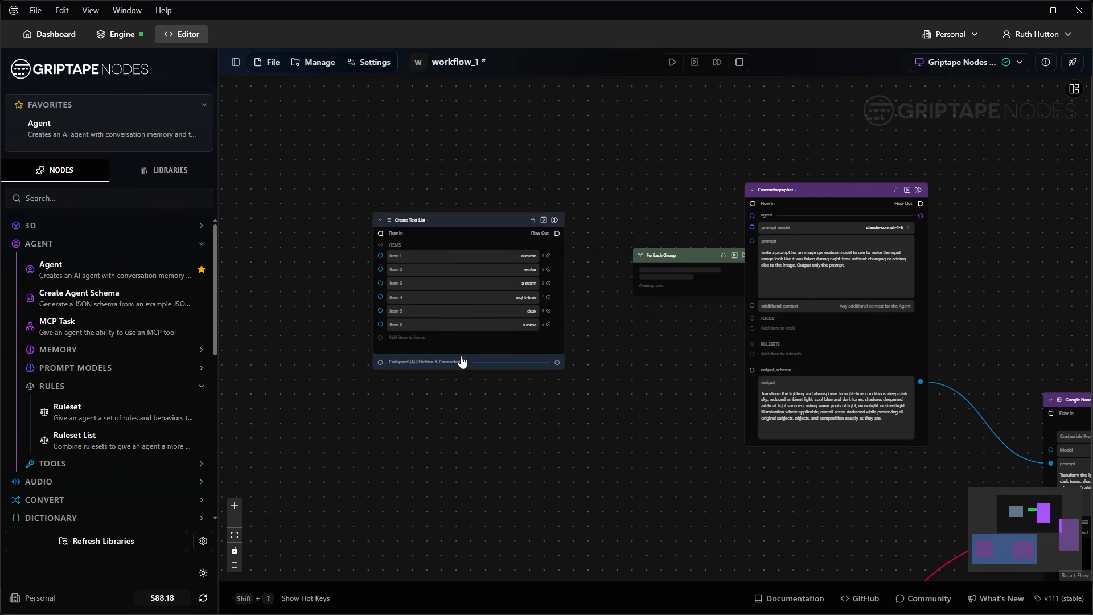
pyautogui.moveTo(710, 258); pyautogui.dragTo(661, 151)
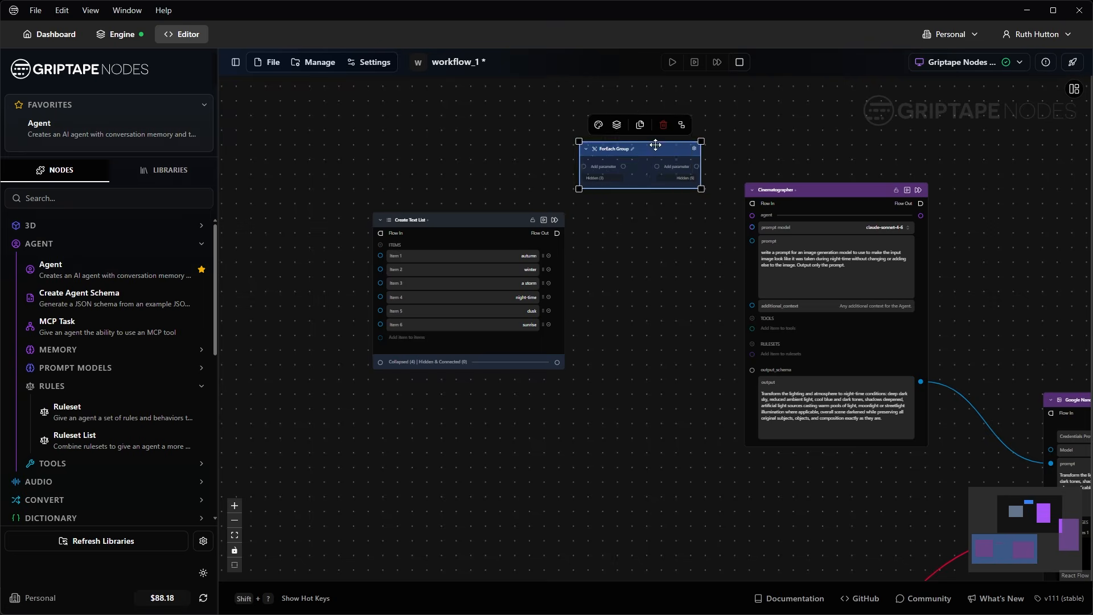
pyautogui.scroll(5, 618, 164)
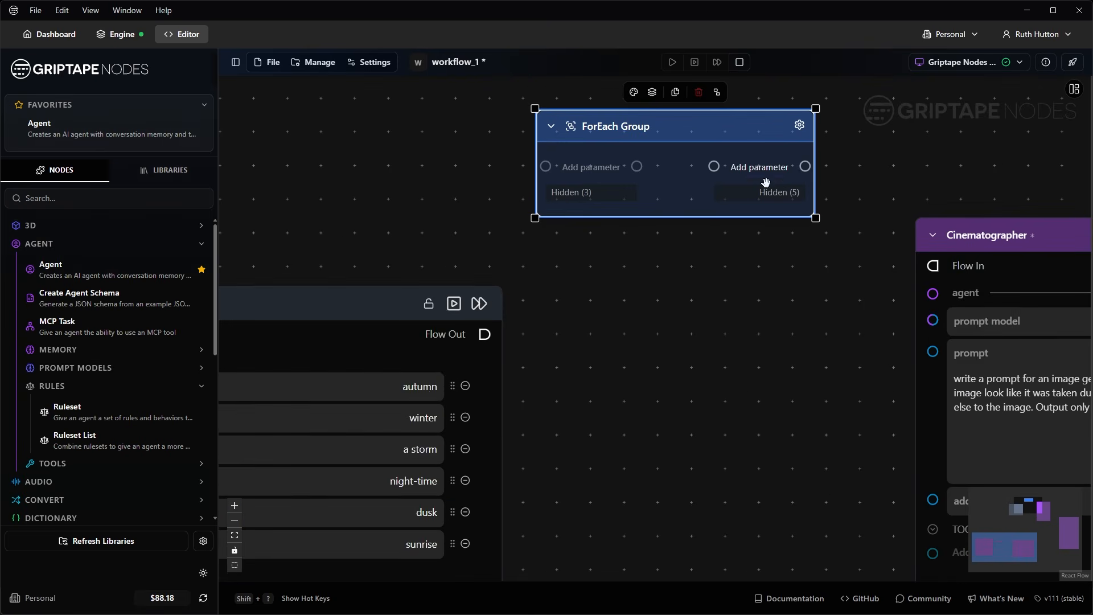
pyautogui.scroll(-6, 763, 188)
pyautogui.moveTo(563, 153); pyautogui.dragTo(591, 128)
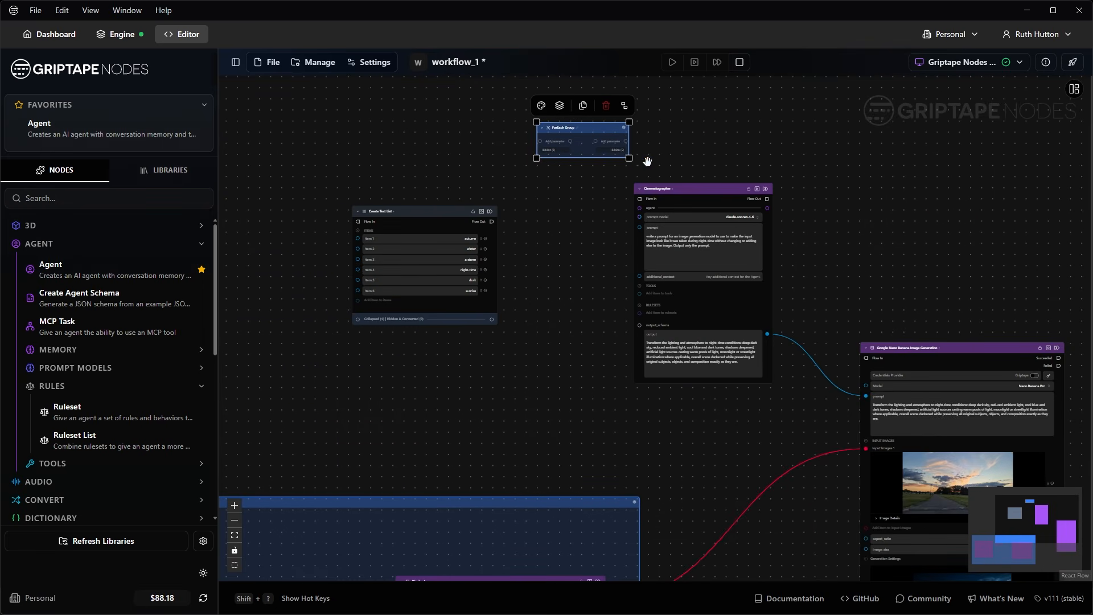
# - Enlarge the ForEach Group, enclose the Cinematographer and Google Nano Banana Image Generation nodes in it, and arrange it beside the Create Text List
pyautogui.moveTo(629, 158); pyautogui.dragTo(1088, 522)
pyautogui.moveTo(920, 268); pyautogui.dragTo(799, 168)
pyautogui.scroll(-4, 807, 176)
pyautogui.moveTo(945, 212); pyautogui.dragTo(974, 300)
pyautogui.moveTo(857, 302); pyautogui.dragTo(928, 208)
pyautogui.moveTo(523, 385); pyautogui.dragTo(435, 98)
pyautogui.moveTo(546, 220); pyautogui.dragTo(534, 333)
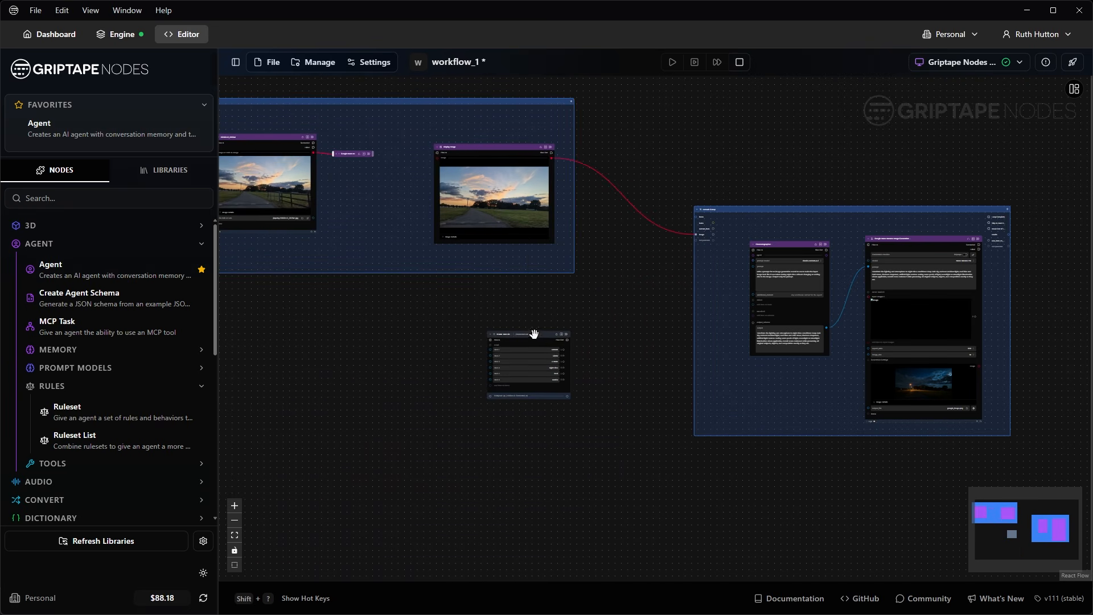
# - Connect the Display Image node's image output to Input Images 1 of the Google Nano Banana Image Generation node inside the ForEach Group
pyautogui.scroll(5, 648, 163)
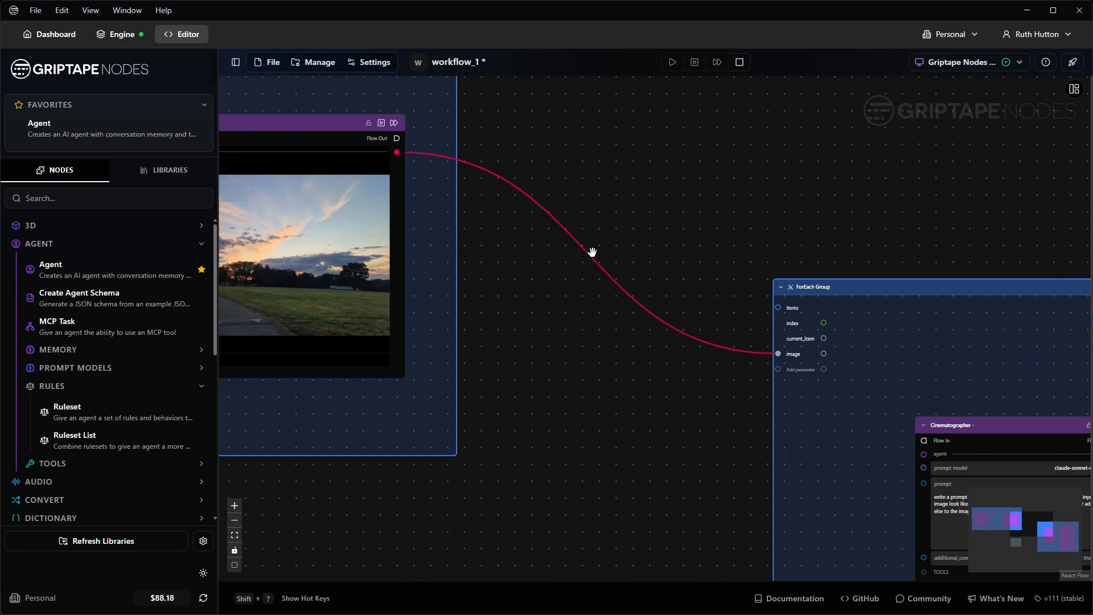
pyautogui.moveTo(465, 209); pyautogui.dragTo(807, 518)
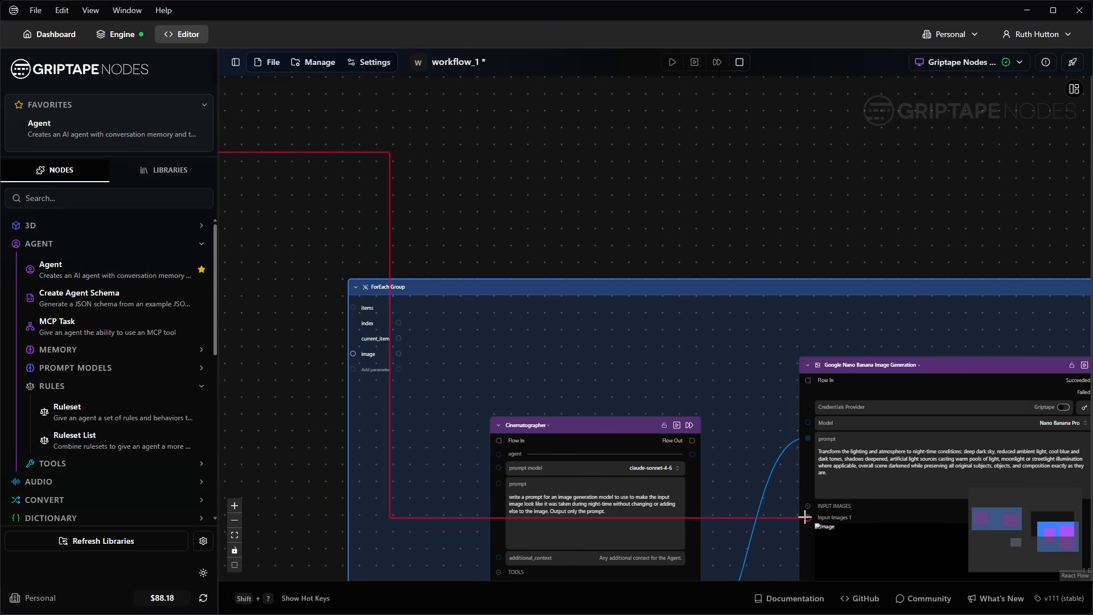
pyautogui.scroll(2, 338, 362)
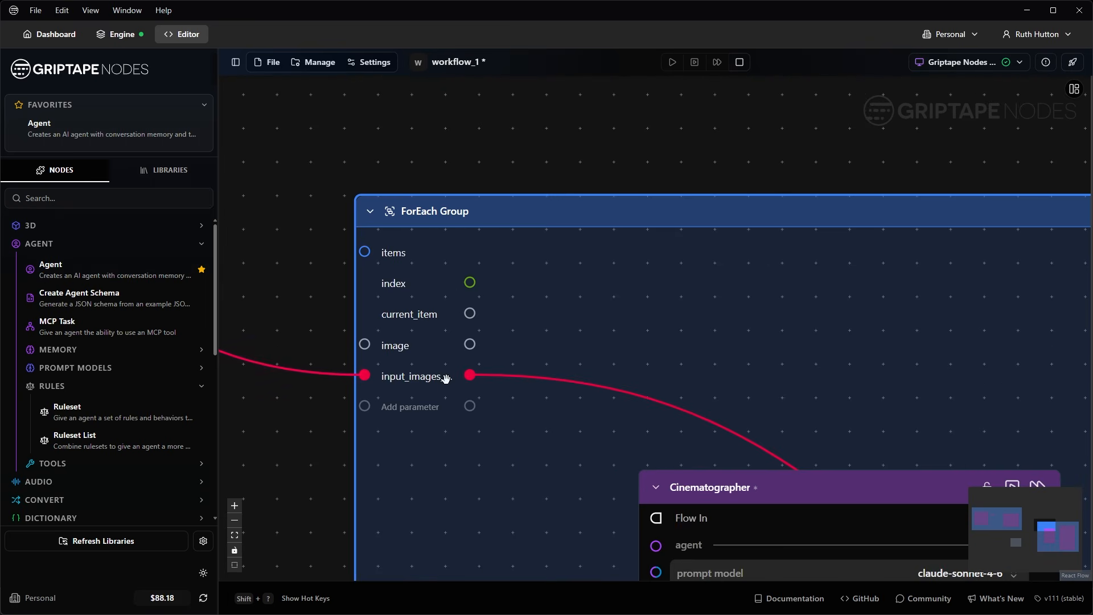
pyautogui.scroll(-5, 450, 378)
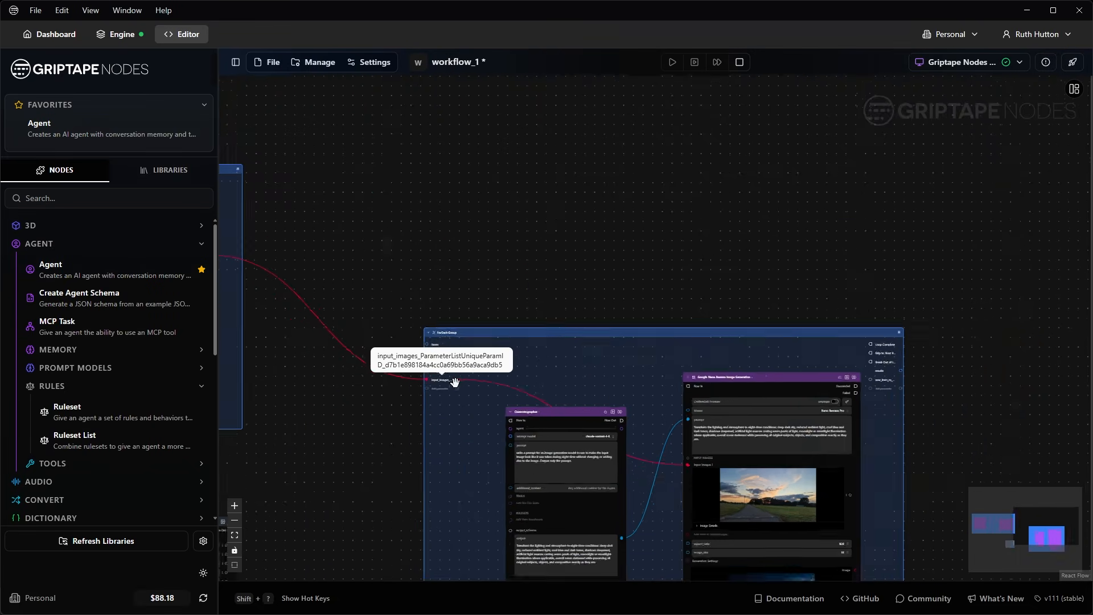
# - Move the Cinematographer node lower inside the ForEach Group and shift the Create Text List node slightly closer to the group
pyautogui.moveTo(578, 271); pyautogui.dragTo(701, 146)
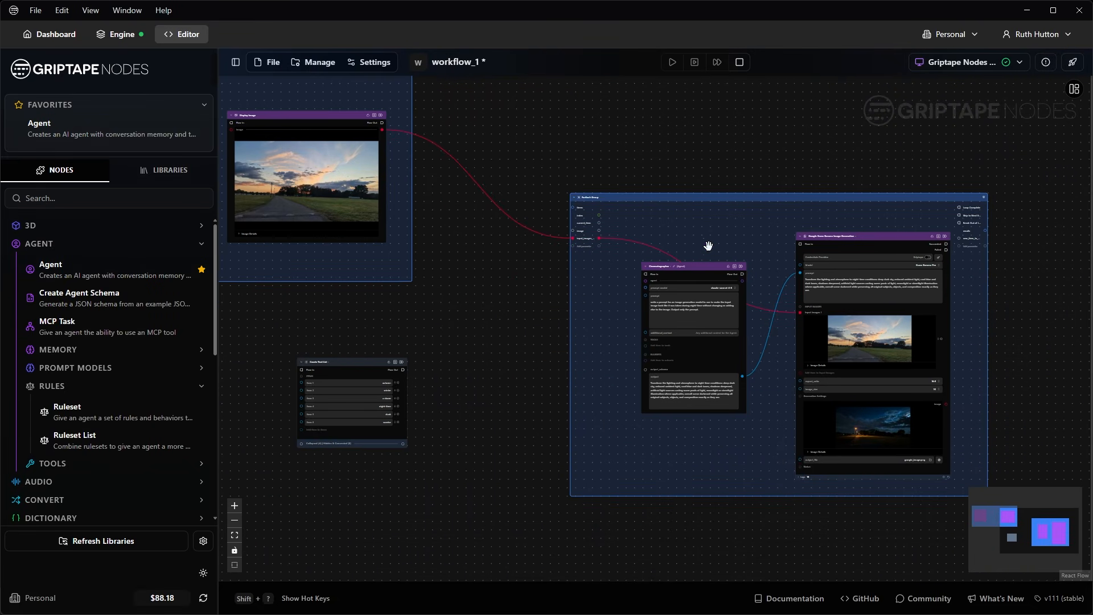
pyautogui.moveTo(709, 267); pyautogui.dragTo(711, 293)
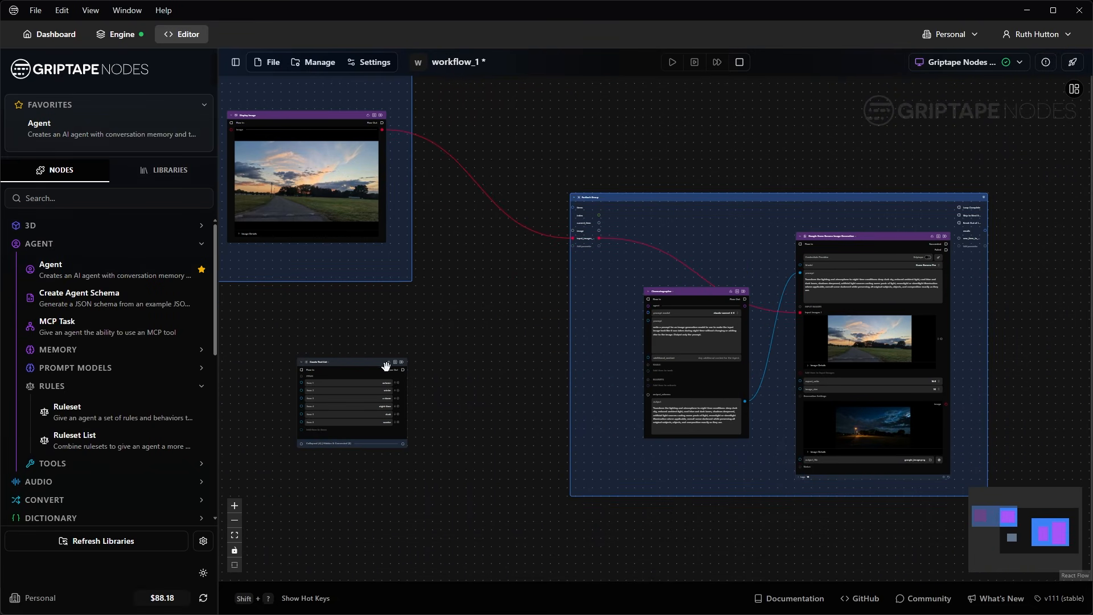
pyautogui.scroll(6, 399, 384)
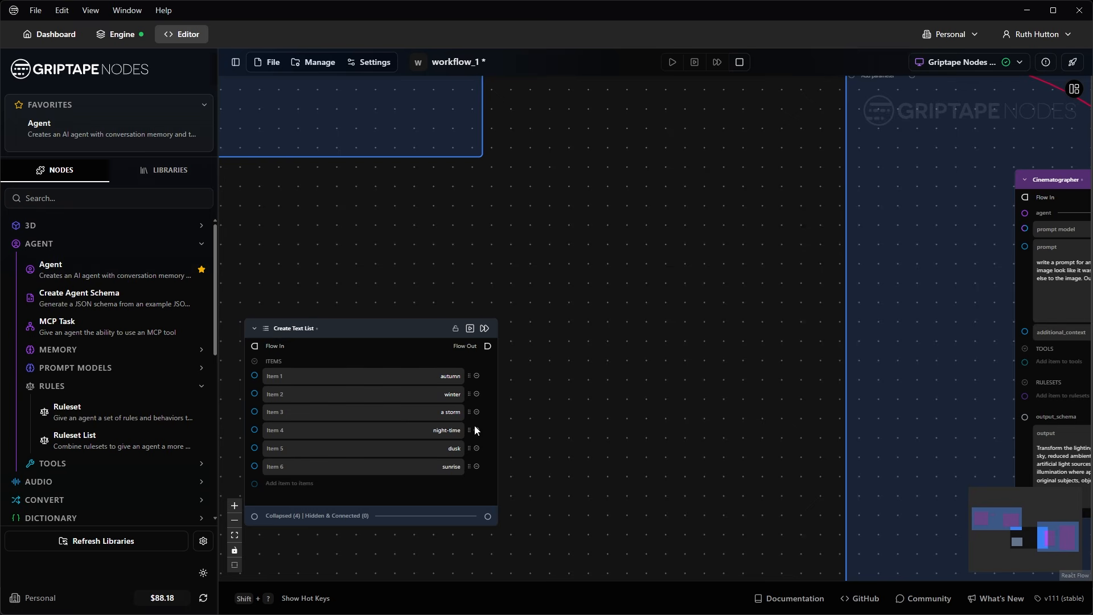
pyautogui.scroll(-4, 630, 419)
pyautogui.moveTo(649, 418); pyautogui.dragTo(580, 413)
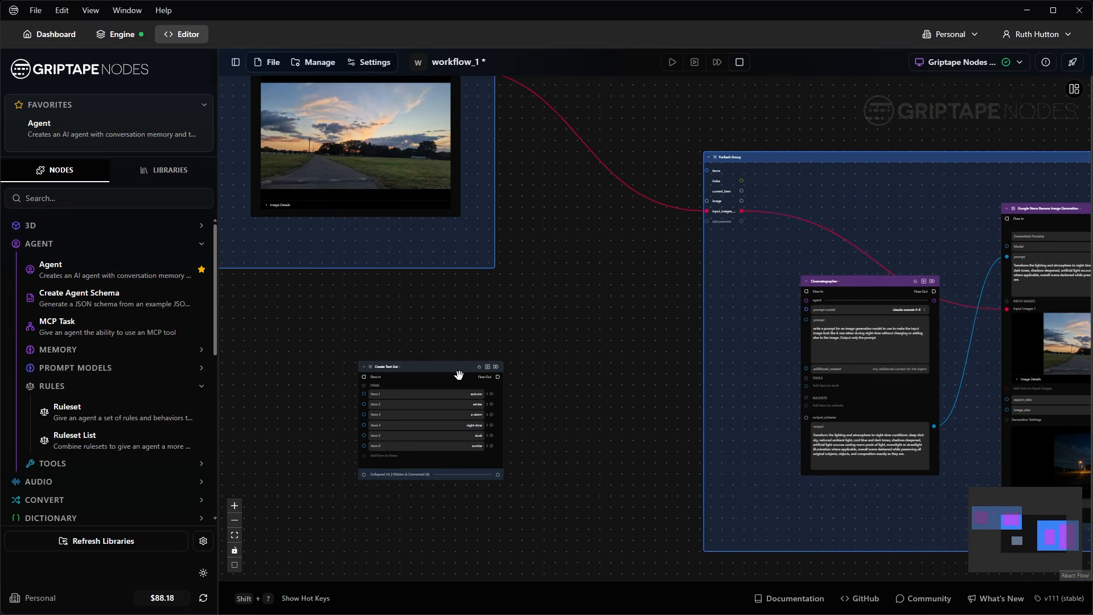
pyautogui.moveTo(459, 374); pyautogui.dragTo(488, 384)
# - Add two Text Input nodes, placing one above and one below the Create Text List node
pyautogui.doubleClick(590, 345)
pyautogui.write('te')
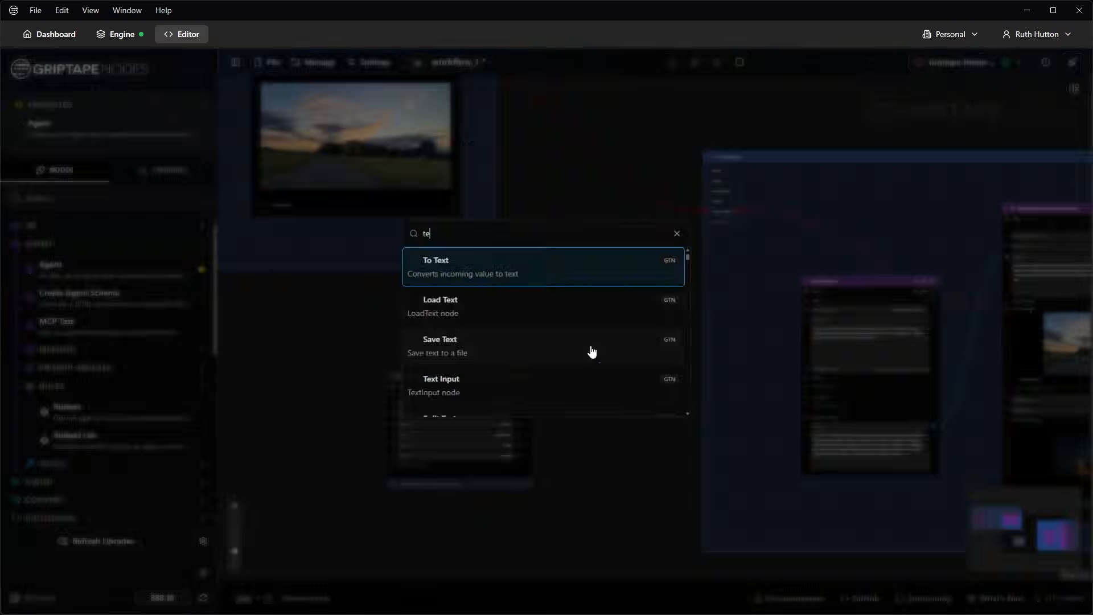
pyautogui.write('xt i')
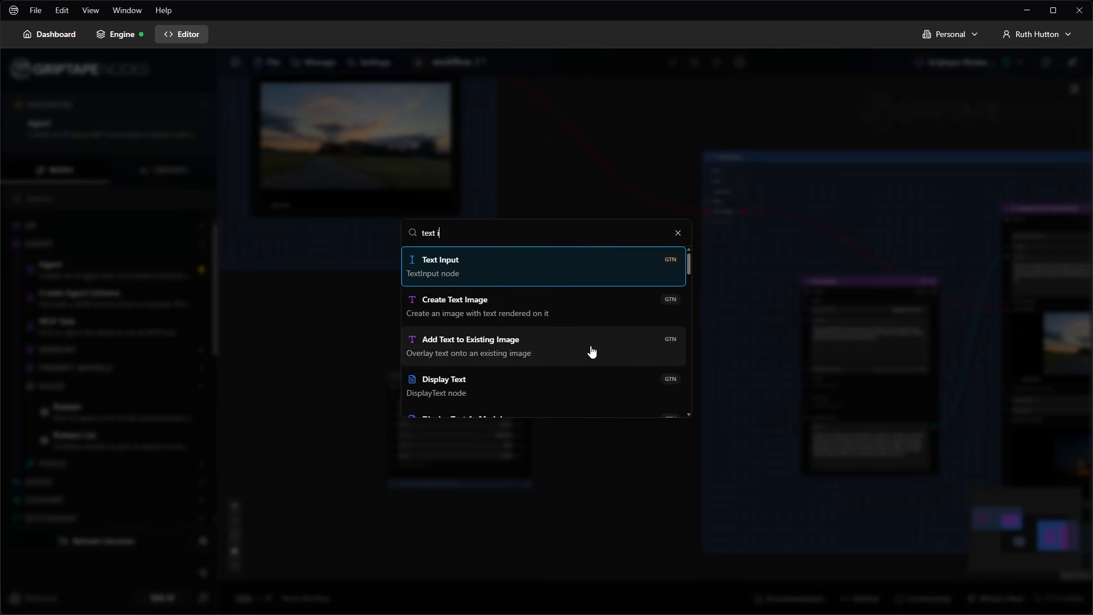
pyautogui.click(483, 271)
pyautogui.moveTo(660, 354); pyautogui.dragTo(480, 510)
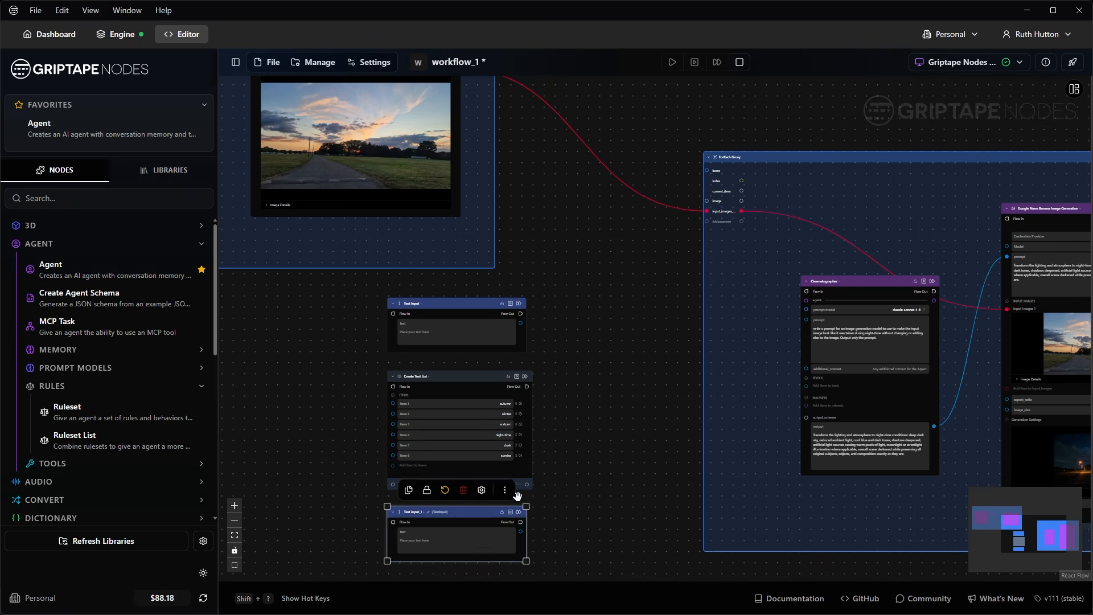
# - Add a Merge Texts node and place it inside the ForEach Group beside the Cinematographer node
pyautogui.moveTo(607, 376); pyautogui.dragTo(574, 356)
pyautogui.doubleClick(574, 356)
pyautogui.write('merge')
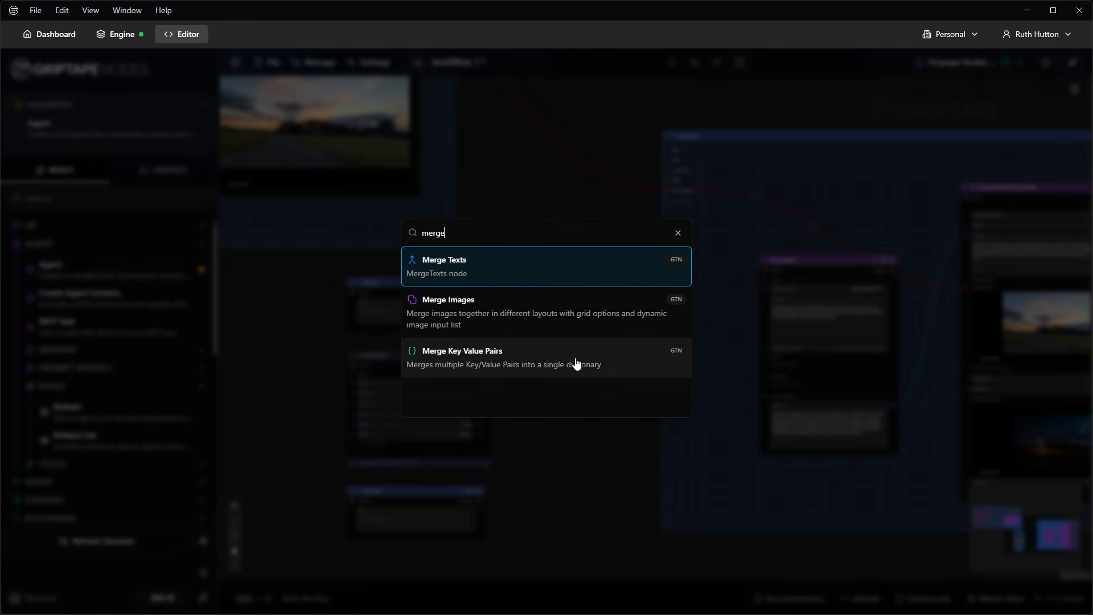
pyautogui.click(520, 268)
pyautogui.moveTo(717, 302); pyautogui.dragTo(534, 300)
pyautogui.moveTo(476, 361); pyautogui.dragTo(507, 304)
# - Enlarge the ForEach Group and spread out the Google Nano Banana, Cinematographer and Merge Texts nodes inside it
pyautogui.scroll(-3, 942, 266)
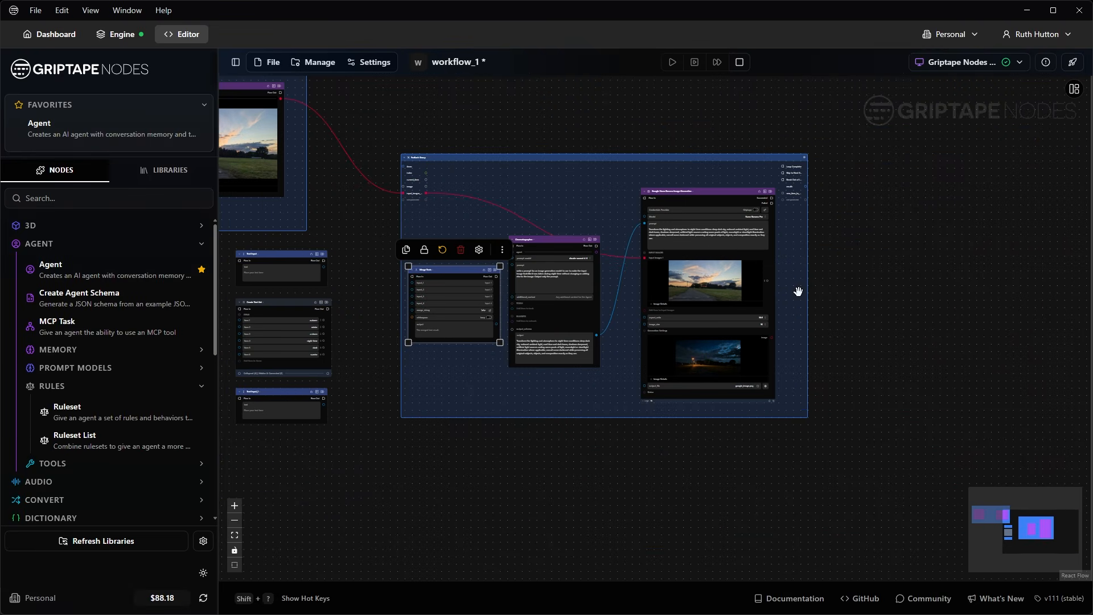
pyautogui.click(804, 406)
pyautogui.moveTo(822, 420); pyautogui.dragTo(899, 444)
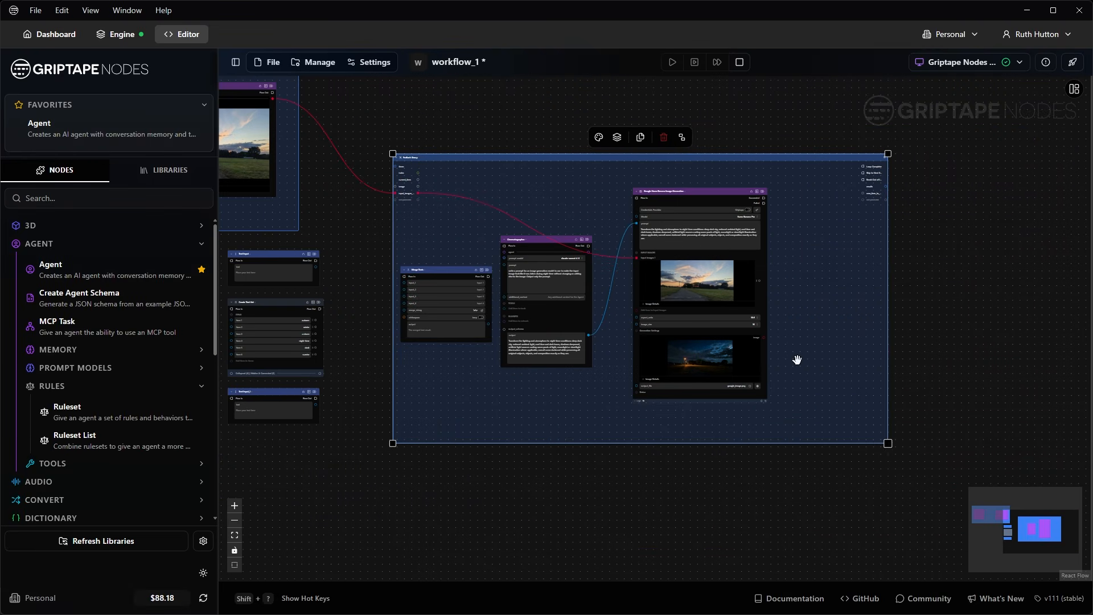
pyautogui.moveTo(706, 192); pyautogui.dragTo(784, 209)
pyautogui.moveTo(563, 242); pyautogui.dragTo(634, 257)
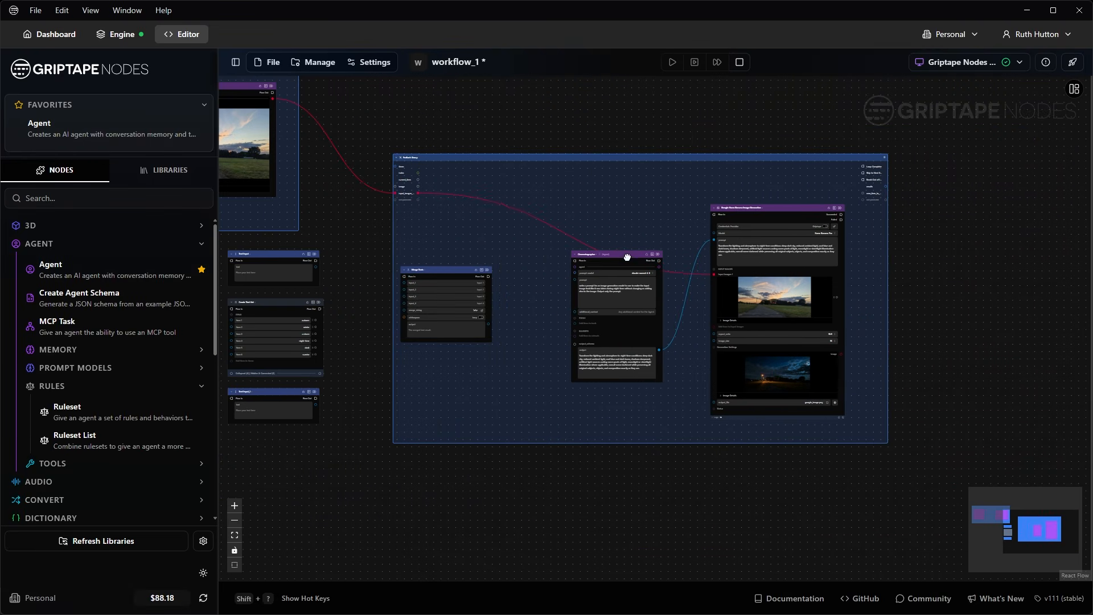
pyautogui.moveTo(459, 271); pyautogui.dragTo(511, 276)
pyautogui.moveTo(364, 278); pyautogui.dragTo(449, 283)
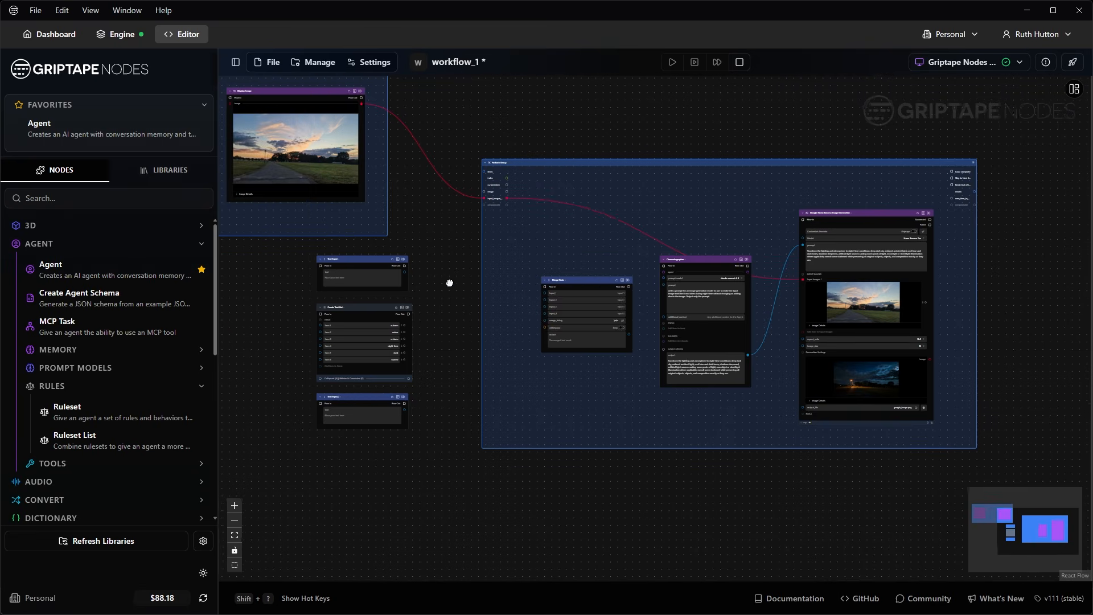
# - Copy the Cinematographer node's whole prompt into the Text Input node above the Create Text List
pyautogui.scroll(4, 429, 281)
pyautogui.scroll(5, 959, 310)
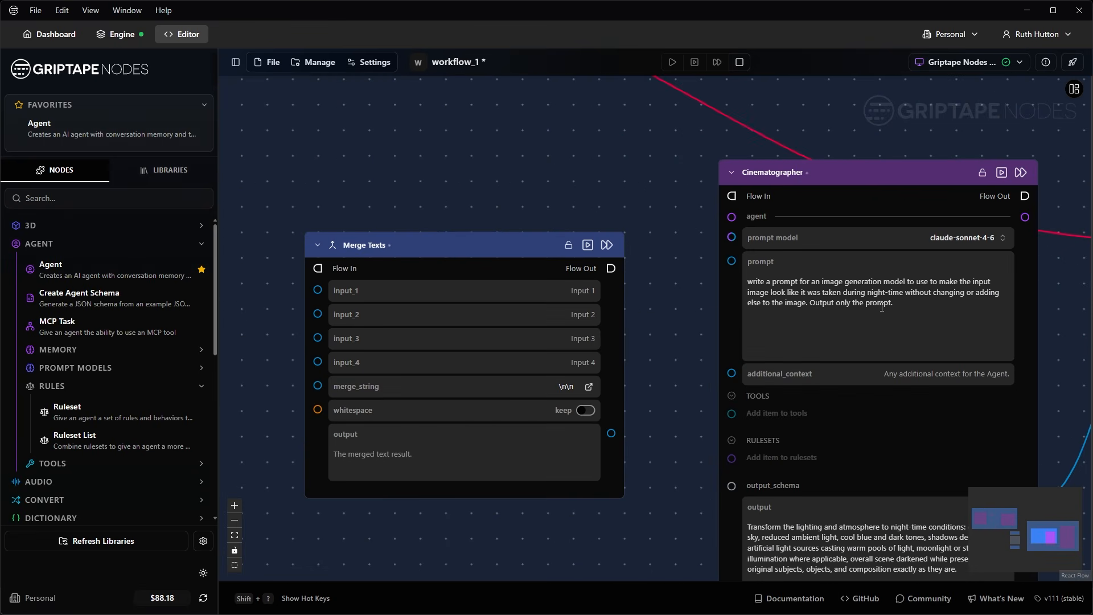
pyautogui.click(871, 292)
pyautogui.hotkey('ctrl', 'a')
pyautogui.hotkey('ctrl', 'c')
pyautogui.moveTo(263, 254); pyautogui.dragTo(908, 248)
pyautogui.moveTo(612, 256); pyautogui.dragTo(861, 215)
pyautogui.click(567, 196)
pyautogui.hotkey('ctrl', 'v')
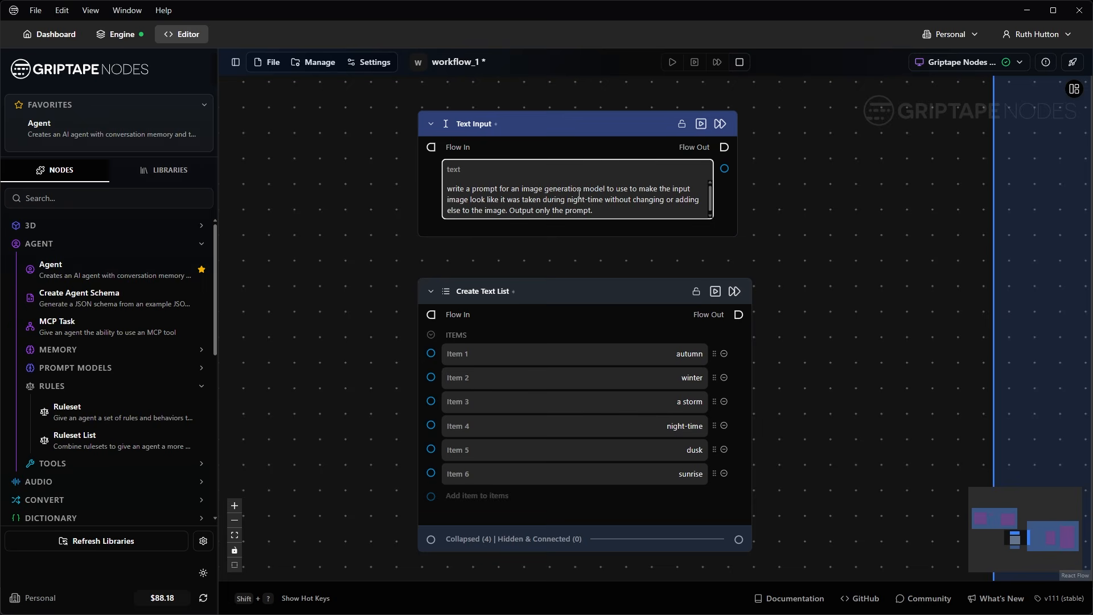
# - Copy the prompt's ending from "night-time" onward and delete it from the upper Text Input node
pyautogui.scroll(2, 631, 232)
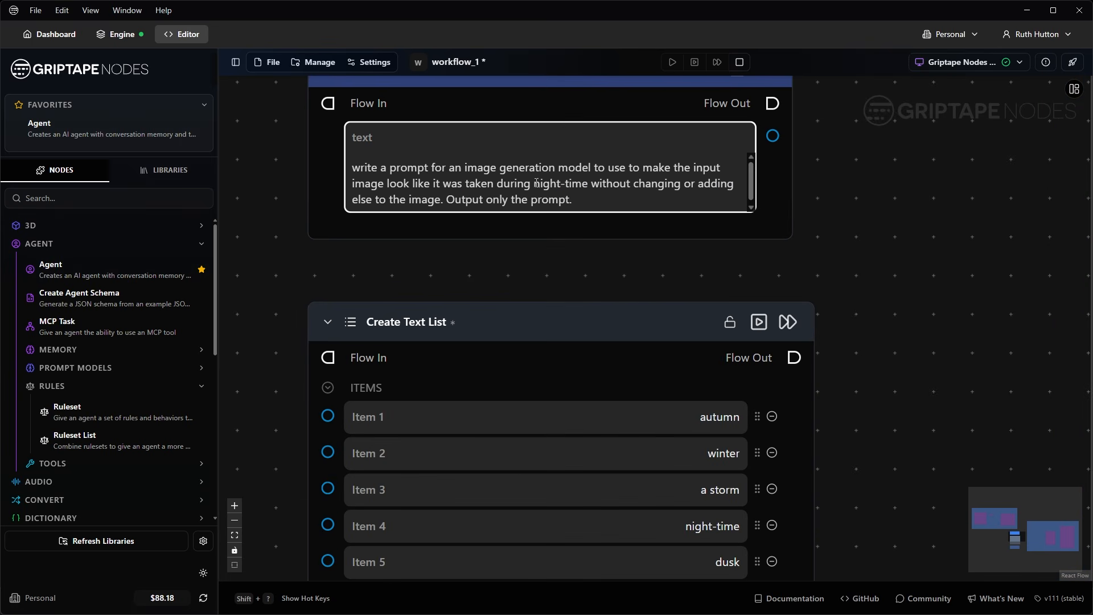
pyautogui.moveTo(536, 185); pyautogui.dragTo(582, 204)
pyautogui.hotkey('ctrl', 'c')
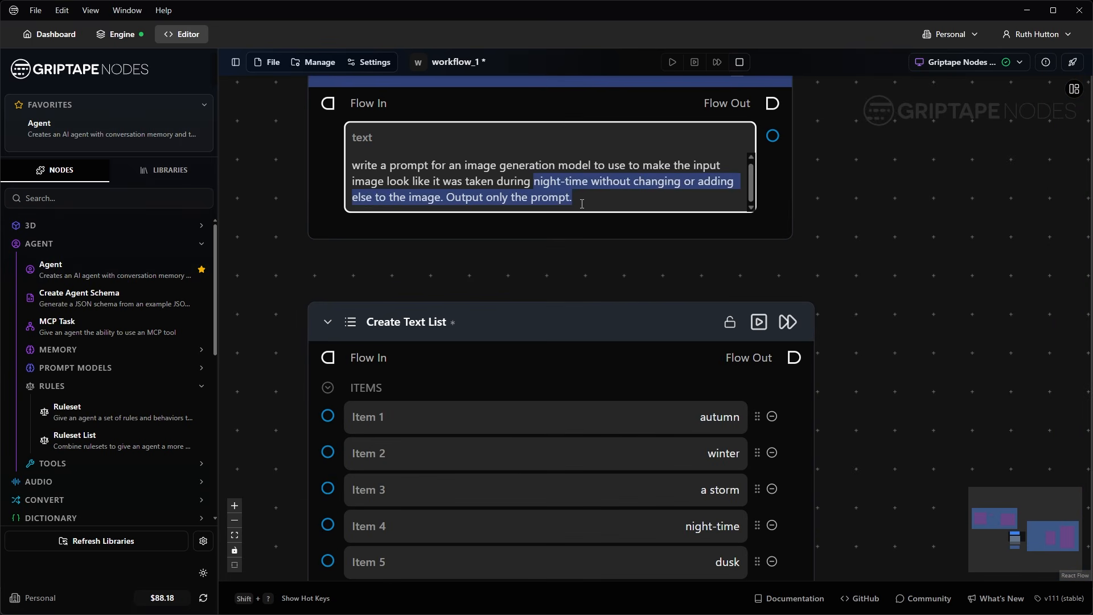
pyautogui.press('BackSpace')
# - Paste the copied ending into the Text Input_1 node and remove "night-time" from its start
pyautogui.scroll(-10, 847, 290)
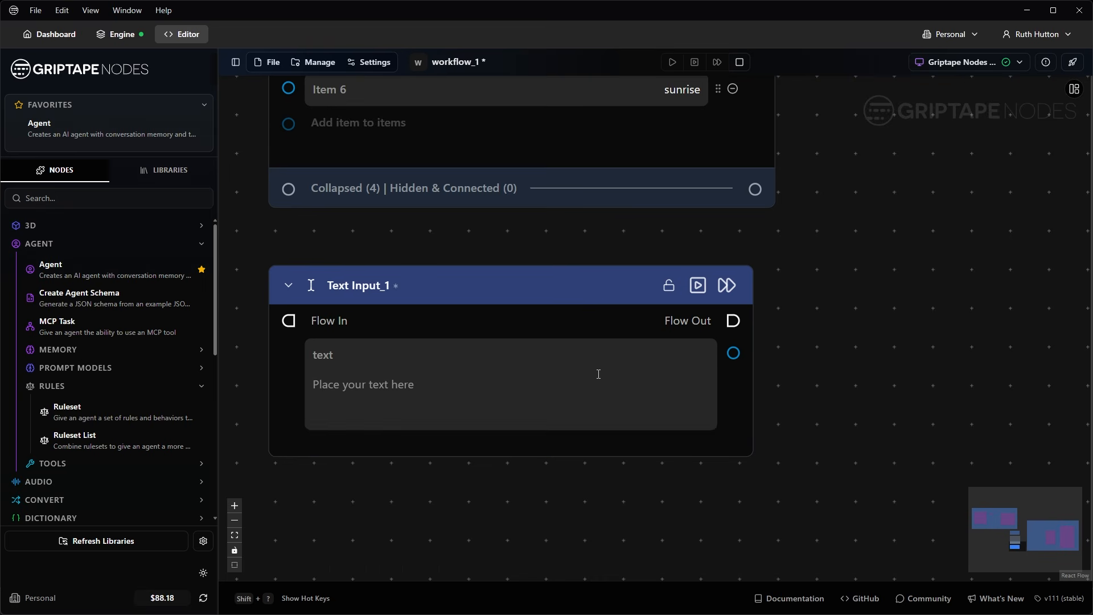
pyautogui.click(598, 375)
pyautogui.hotkey('ctrl', 'v')
pyautogui.moveTo(365, 385); pyautogui.dragTo(313, 384)
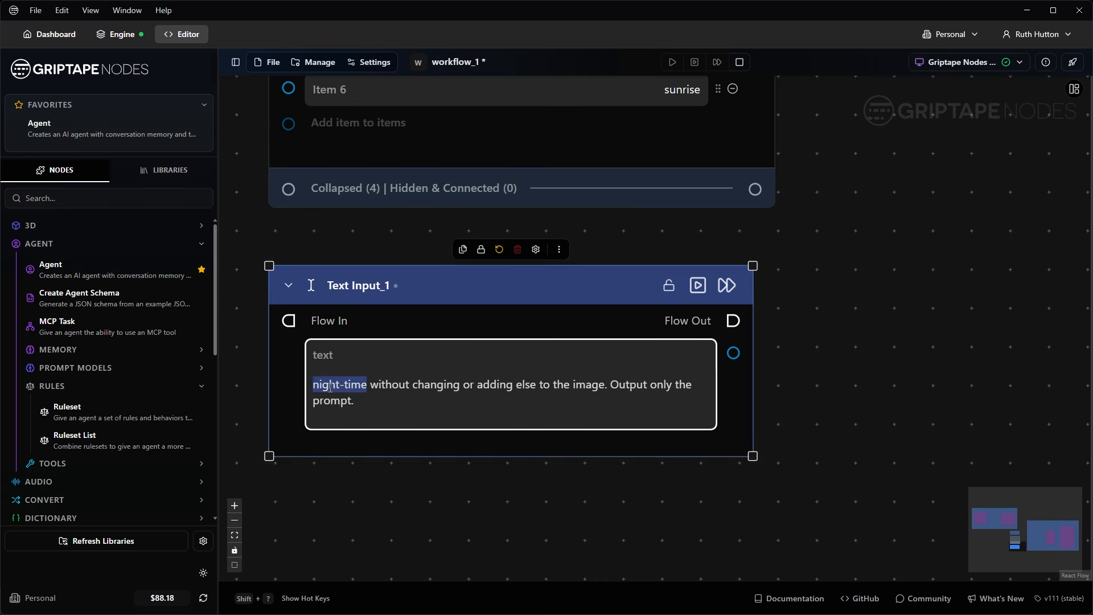
pyautogui.press('BackSpace')
# - Connect the Text Input node to input_1 and the Text Input_1 node to input_3 of the Merge Texts node
pyautogui.scroll(-3, 839, 254)
pyautogui.scroll(5, 764, 469)
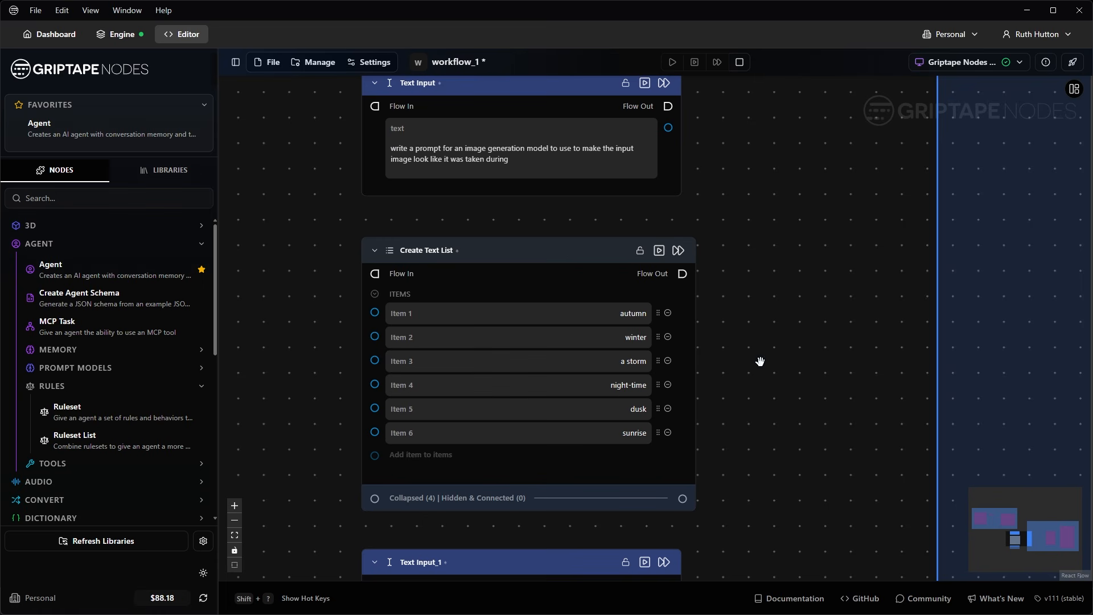
pyautogui.scroll(-2, 760, 362)
pyautogui.moveTo(733, 337); pyautogui.dragTo(542, 314)
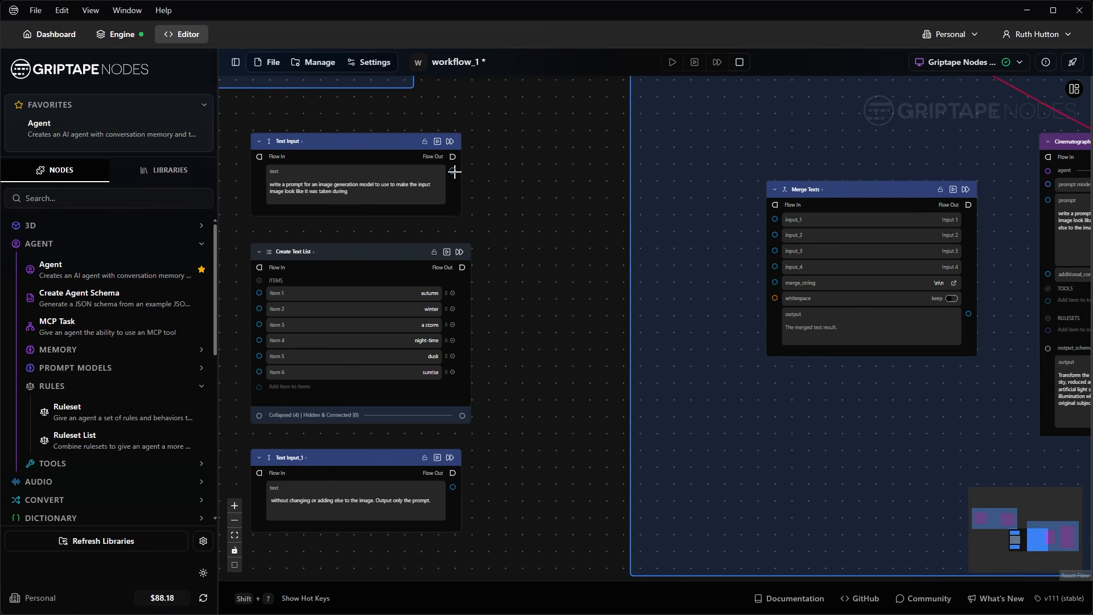
pyautogui.moveTo(453, 170); pyautogui.dragTo(775, 219)
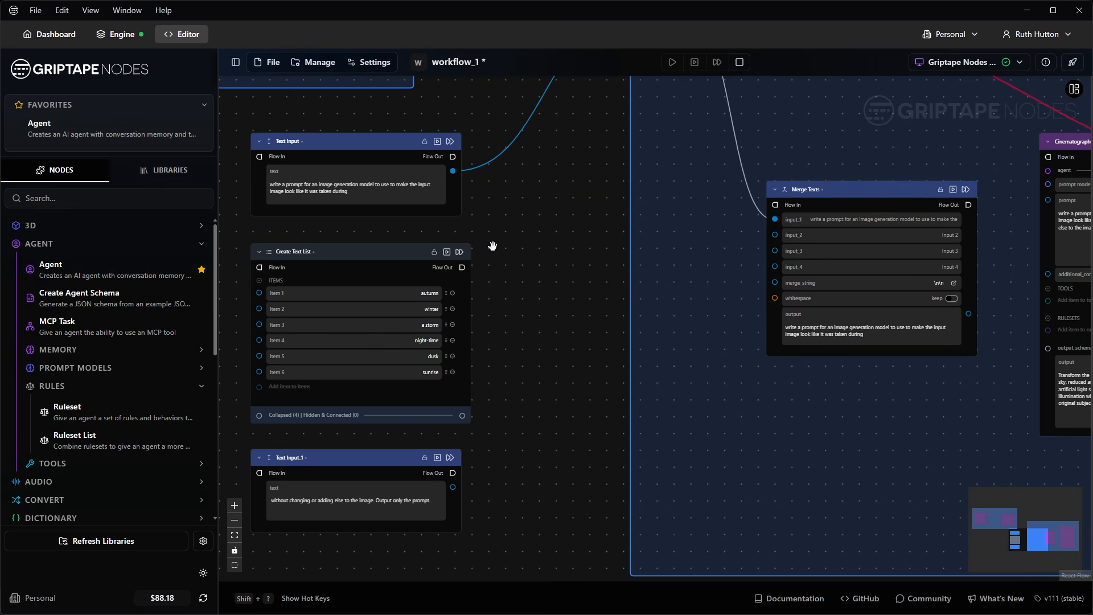
pyautogui.moveTo(453, 487); pyautogui.dragTo(775, 252)
pyautogui.scroll(5, 1011, 221)
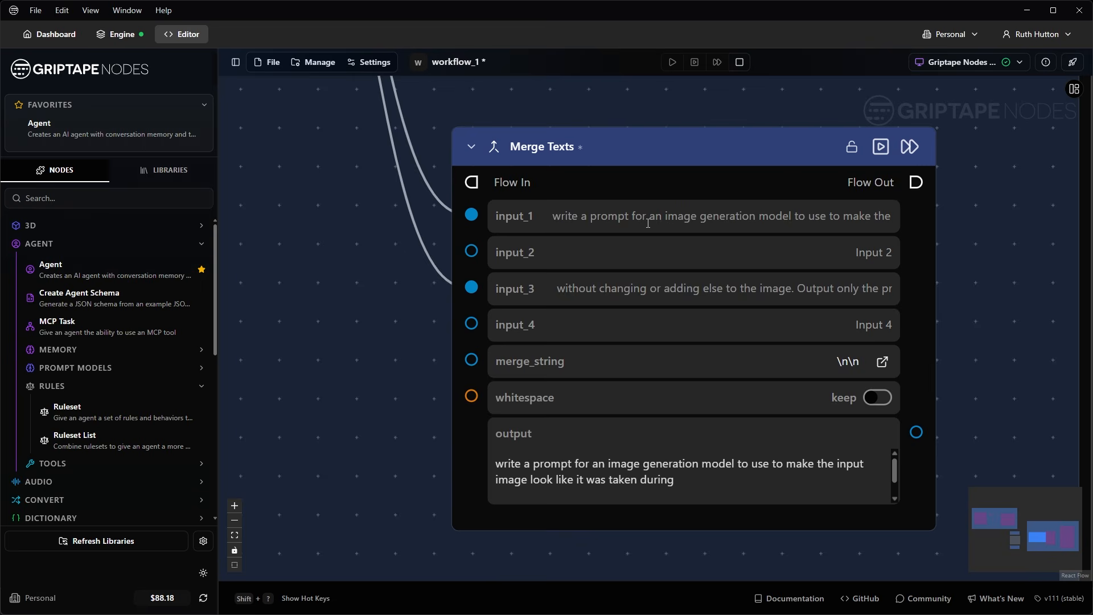
# - Move the Create Text List node up between the two Text Input nodes and enlarge it to expose its output
pyautogui.scroll(-8, 648, 223)
pyautogui.moveTo(490, 203); pyautogui.dragTo(551, 295)
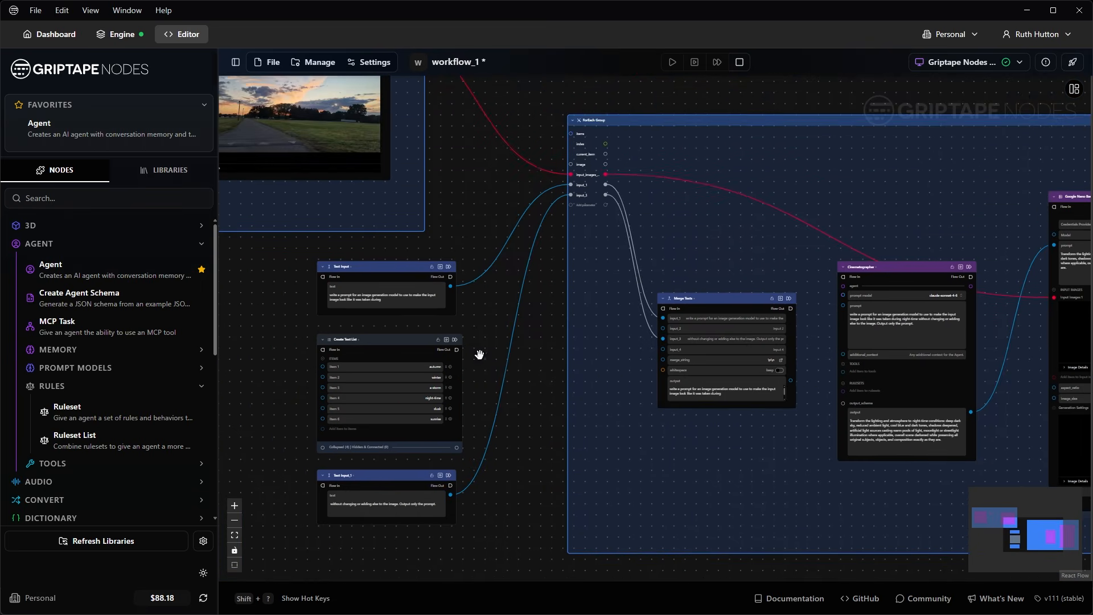
pyautogui.scroll(3, 480, 355)
pyautogui.moveTo(464, 494); pyautogui.dragTo(569, 445)
pyautogui.moveTo(455, 282); pyautogui.dragTo(440, 260)
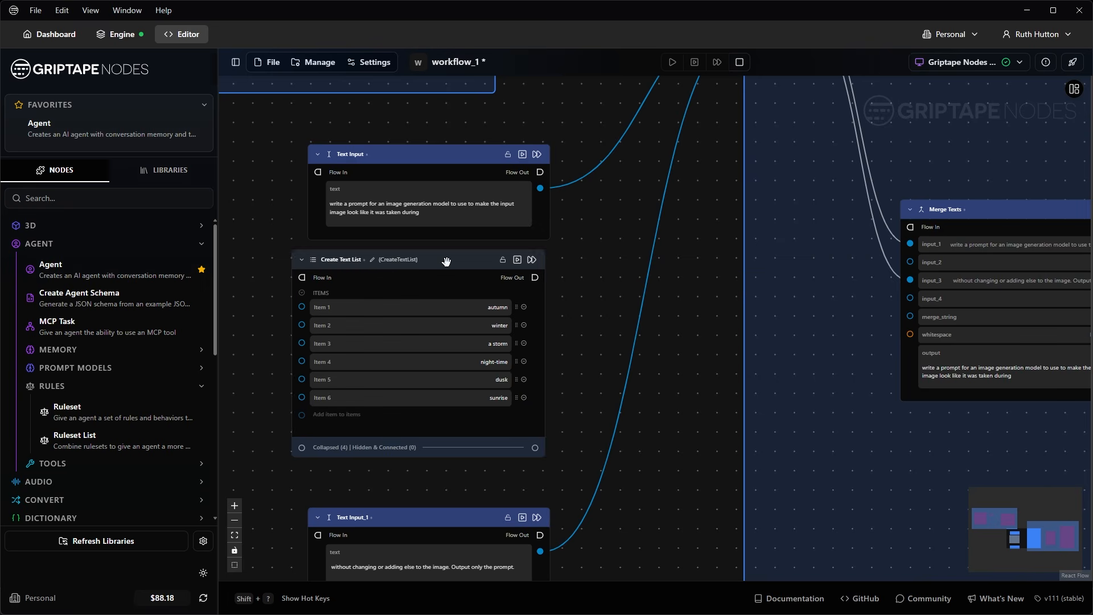
pyautogui.moveTo(555, 488); pyautogui.dragTo(557, 488)
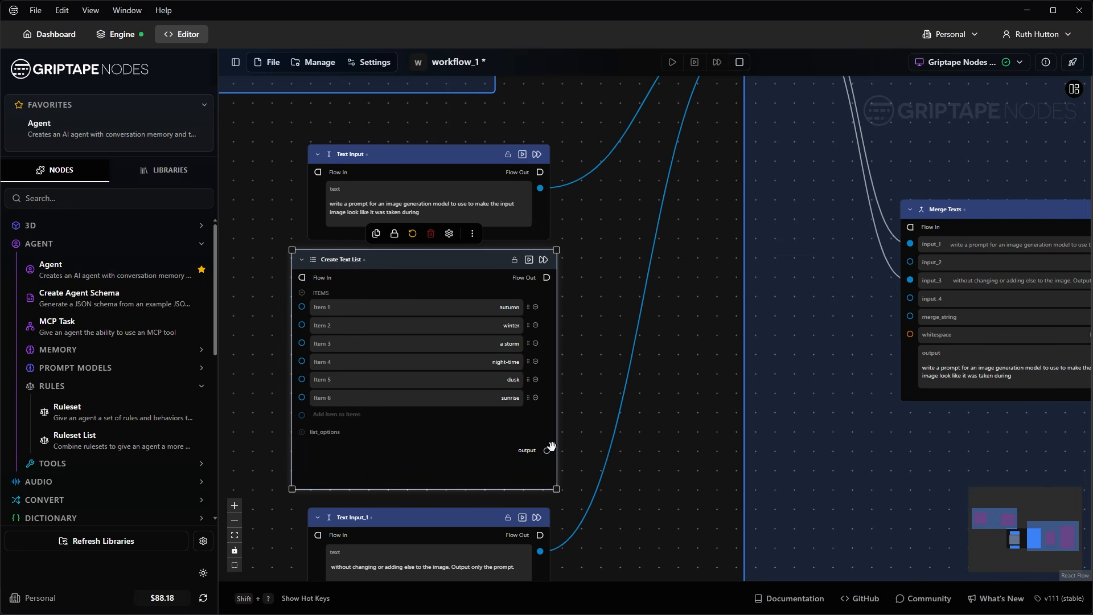
# - Connect the Create Text List output to the ForEach Group's items input, and its current_item to input_2 of Merge Texts
pyautogui.moveTo(548, 449); pyautogui.dragTo(749, 187)
pyautogui.moveTo(617, 273); pyautogui.dragTo(373, 214)
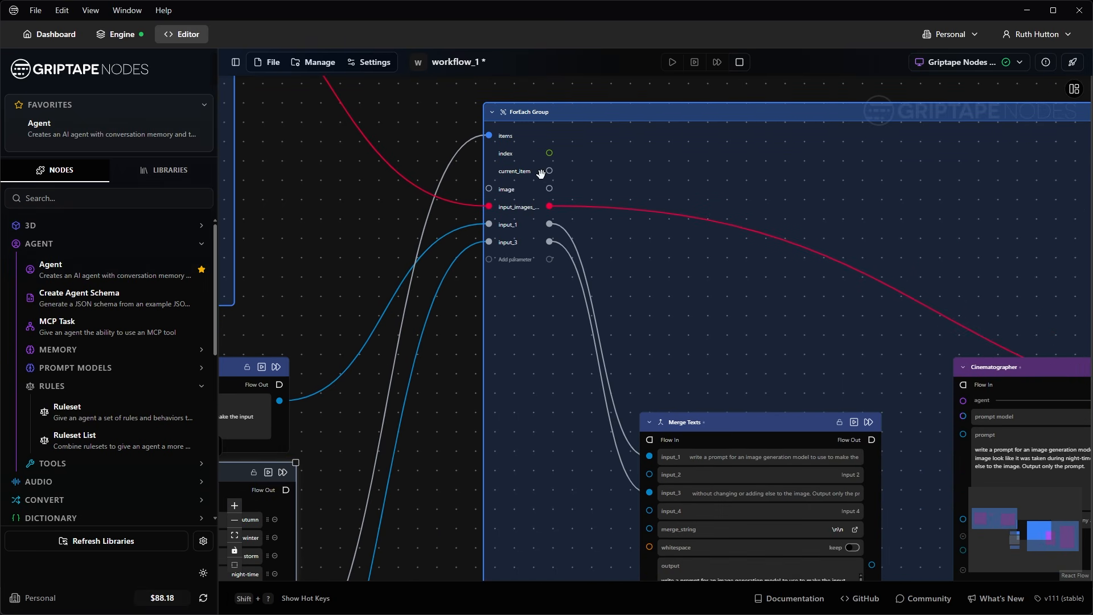
pyautogui.moveTo(550, 171); pyautogui.dragTo(649, 475)
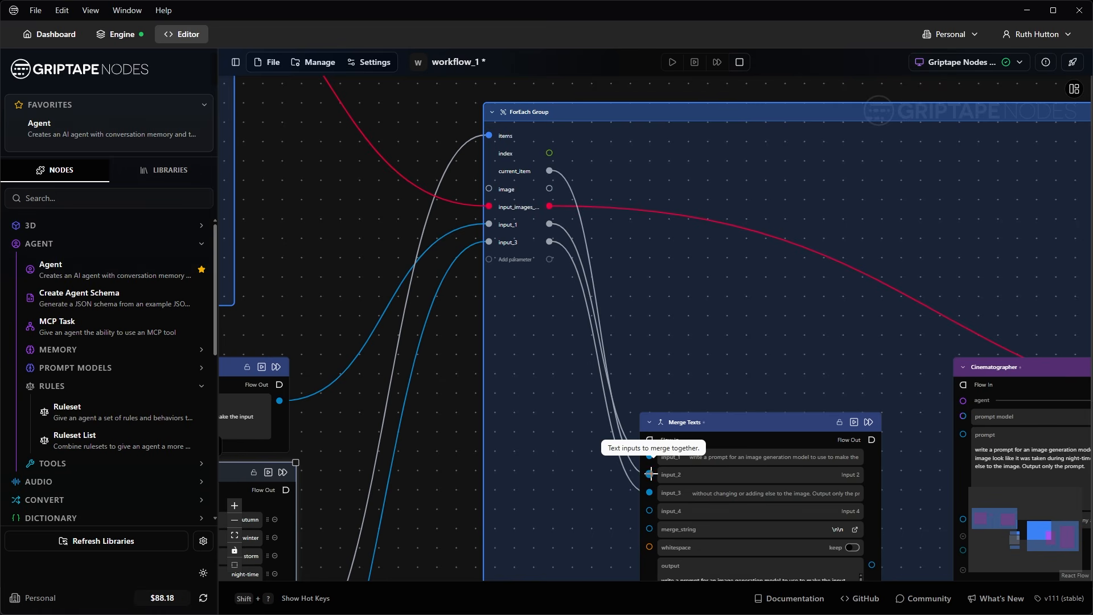
# - Move the Merge Texts node up and connect its output to the Cinematographer node's prompt input
pyautogui.moveTo(757, 422); pyautogui.dragTo(757, 246)
pyautogui.scroll(-3, 578, 345)
pyautogui.moveTo(761, 419); pyautogui.dragTo(551, 357)
pyautogui.scroll(3, 551, 354)
pyautogui.moveTo(547, 306); pyautogui.dragTo(650, 357)
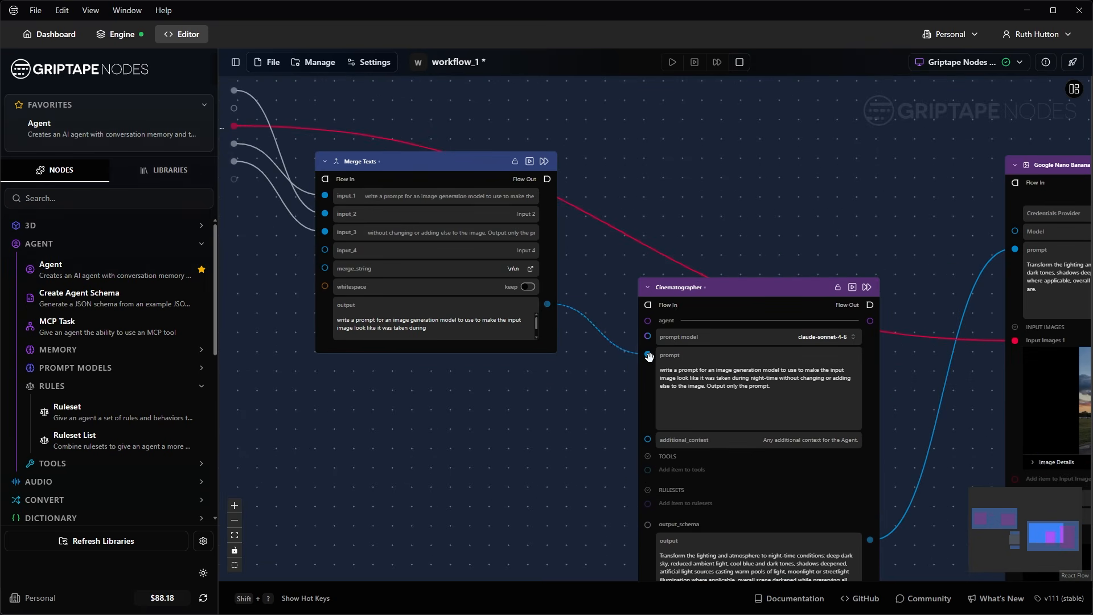
# - Clear the \n\n separator from the merge_string field of the Merge Texts node
pyautogui.scroll(5, 573, 321)
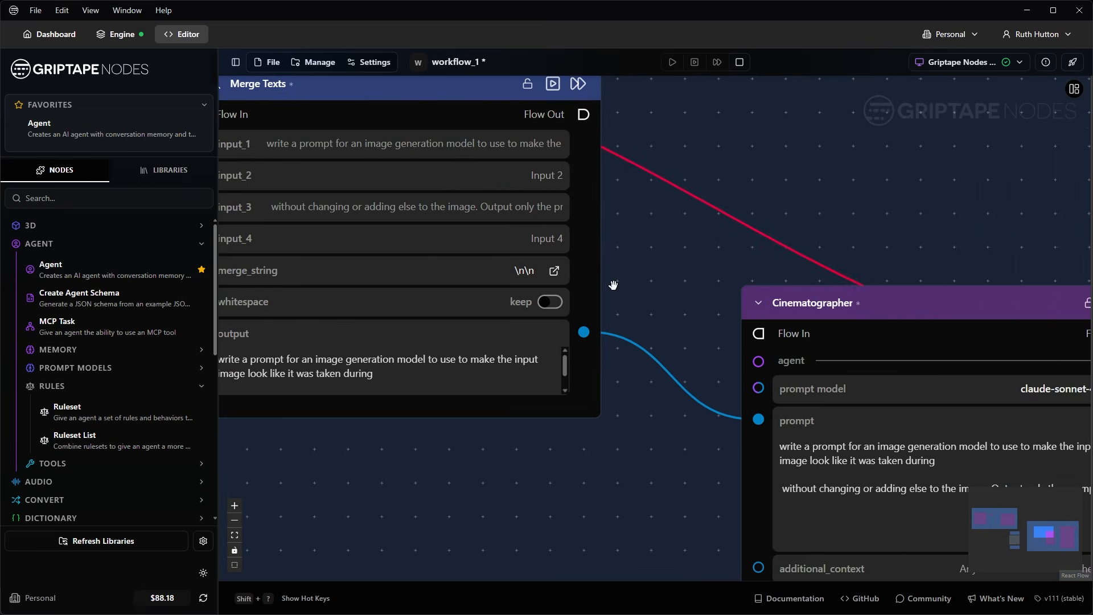
pyautogui.moveTo(610, 273); pyautogui.dragTo(640, 272)
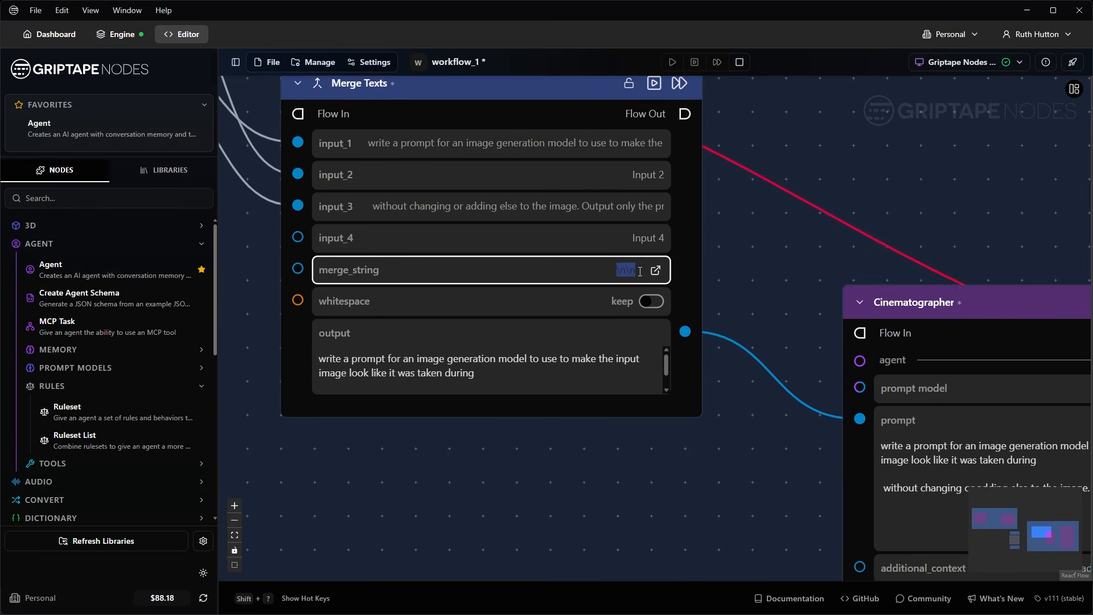
pyautogui.press('BackSpace')
pyautogui.press('Return')
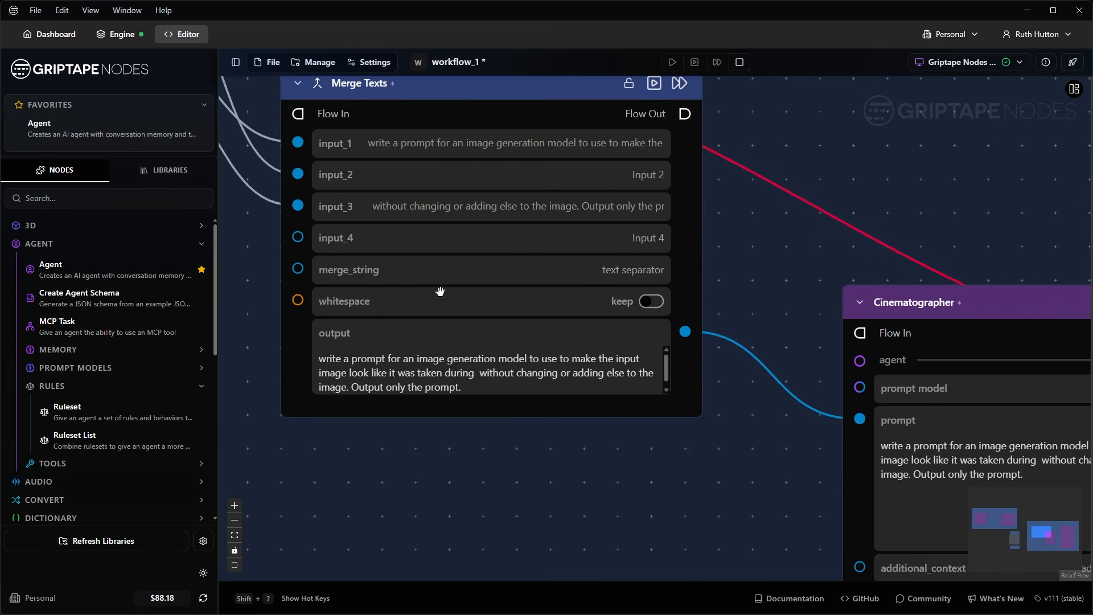
# - Shift the Google Nano Banana Image Generation node slightly left and connect its image output to the ForEach Group's new_item_to_add input
pyautogui.scroll(-7, 747, 337)
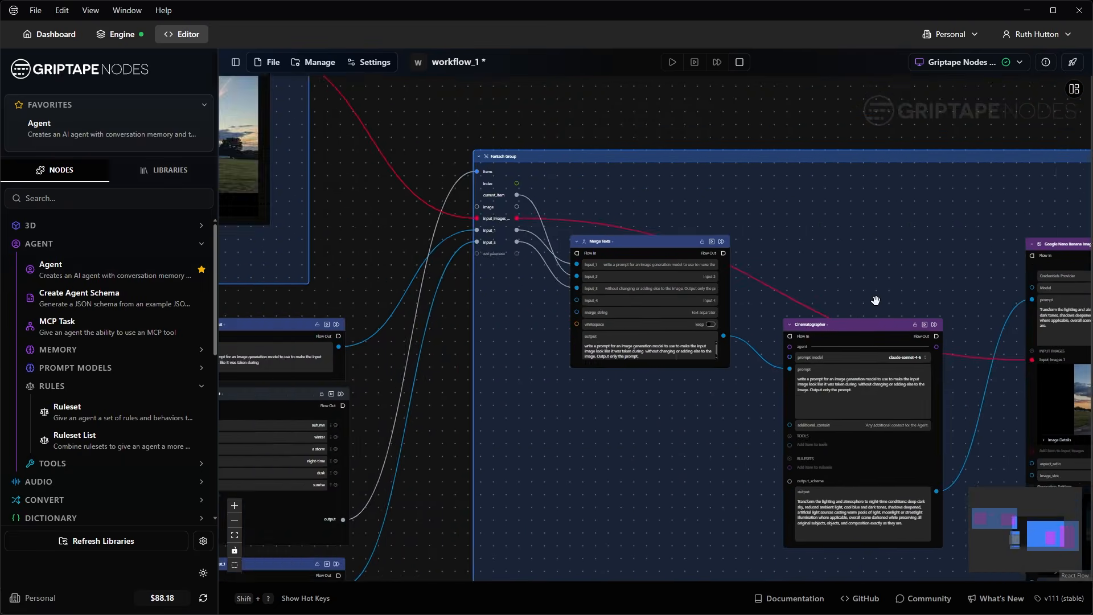
pyautogui.moveTo(876, 289); pyautogui.dragTo(527, 302)
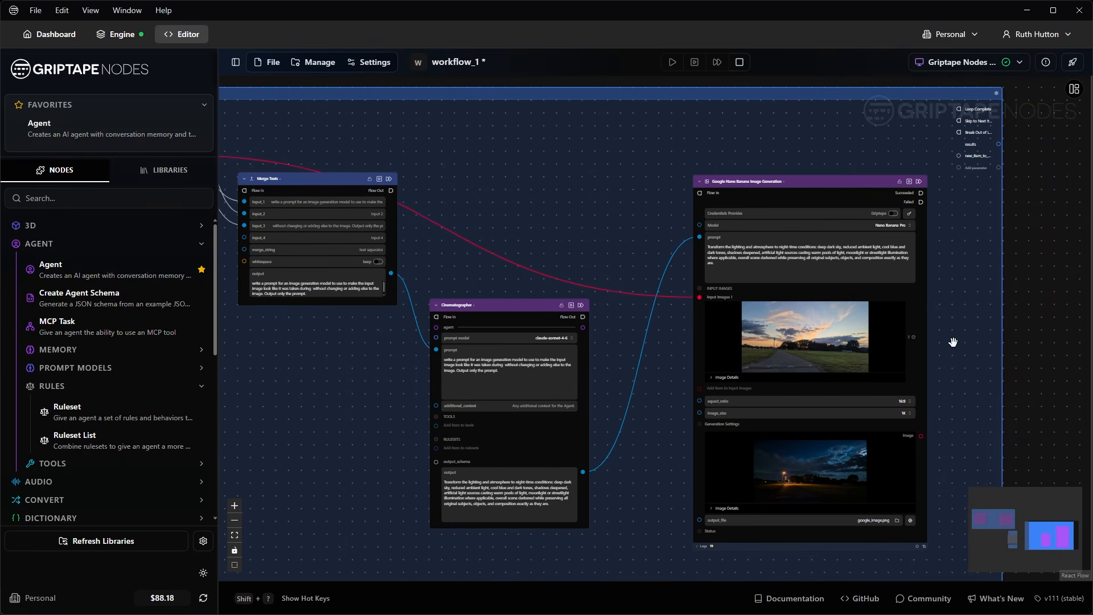
pyautogui.moveTo(953, 342); pyautogui.dragTo(610, 359)
pyautogui.moveTo(532, 196); pyautogui.dragTo(496, 179)
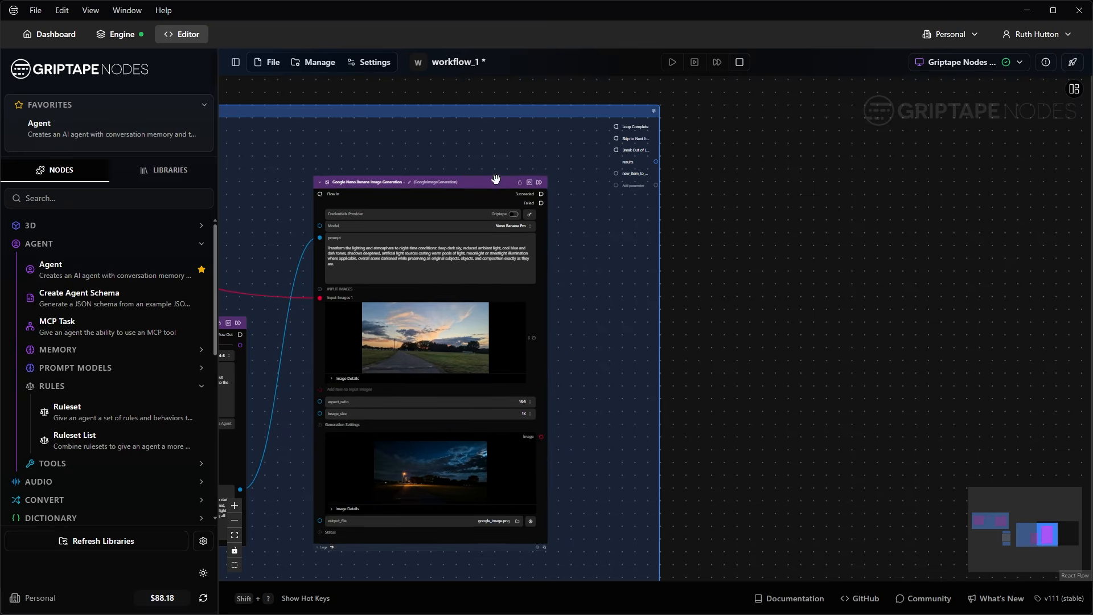
pyautogui.scroll(3, 575, 228)
pyautogui.scroll(-2, 575, 242)
pyautogui.moveTo(585, 343); pyautogui.dragTo(536, 284)
pyautogui.moveTo(557, 79); pyautogui.dragTo(579, 310)
pyautogui.scroll(6, 567, 239)
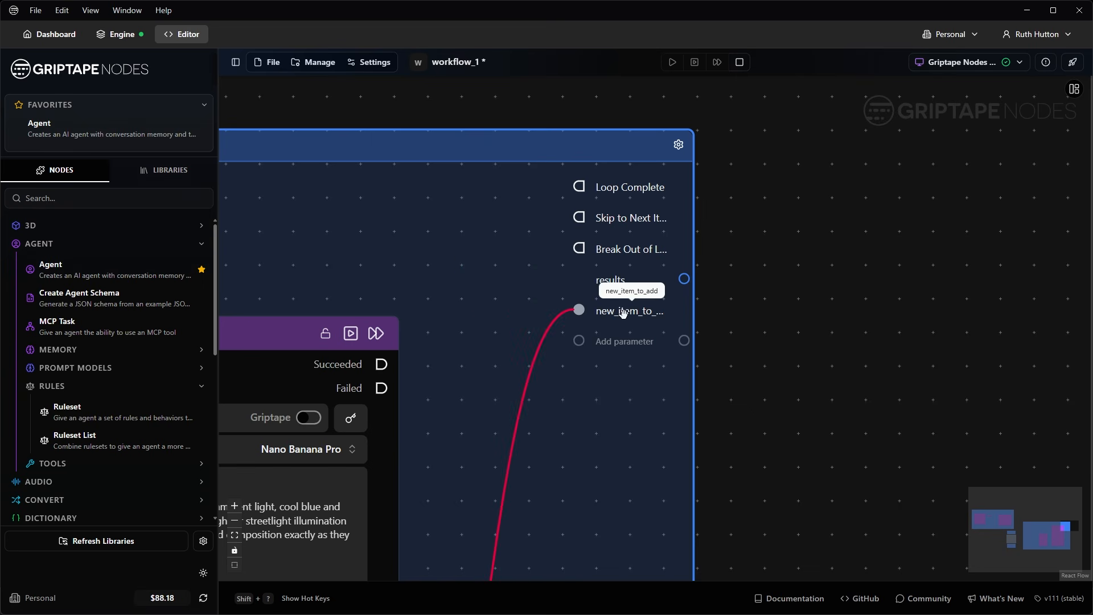
# - Add a Display Image Grid node and place it to the right of the ForEach Group
pyautogui.scroll(-6, 844, 340)
pyautogui.moveTo(912, 363); pyautogui.dragTo(734, 290)
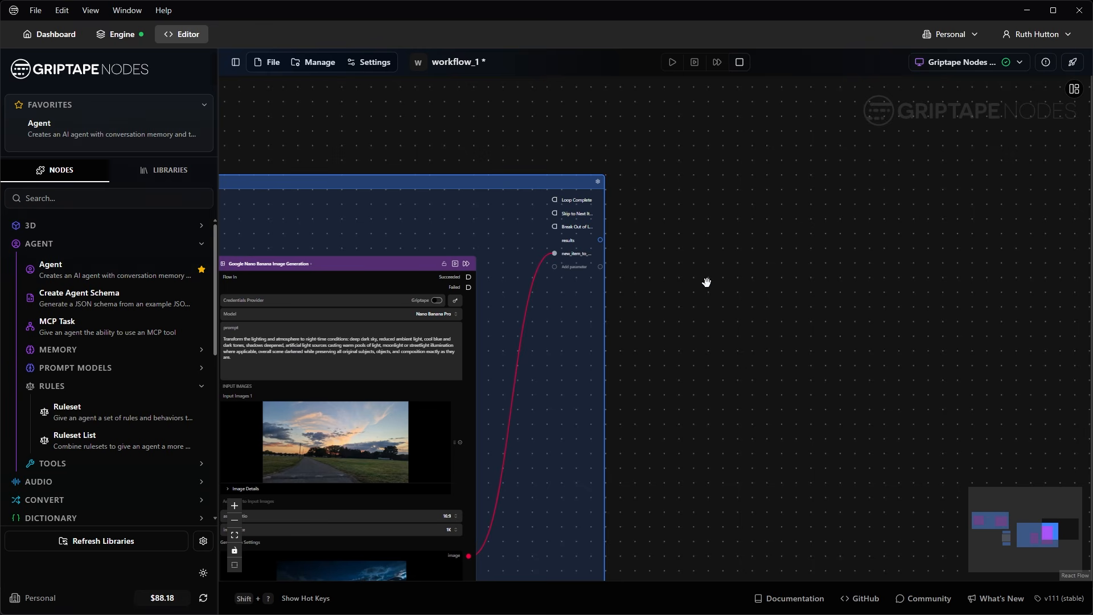
pyautogui.doubleClick(708, 283)
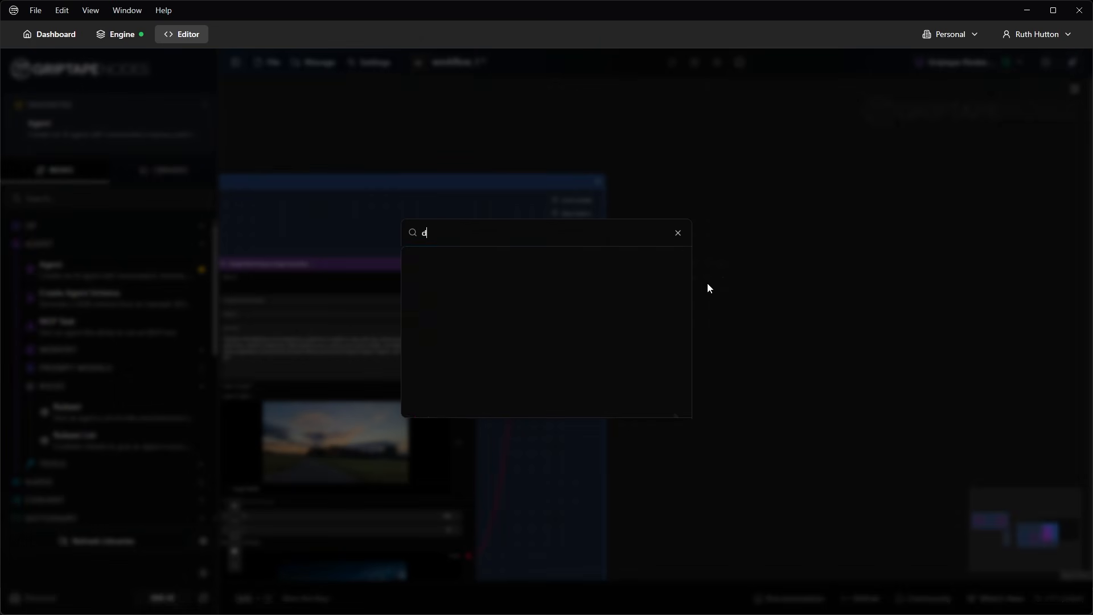
pyautogui.write('displa')
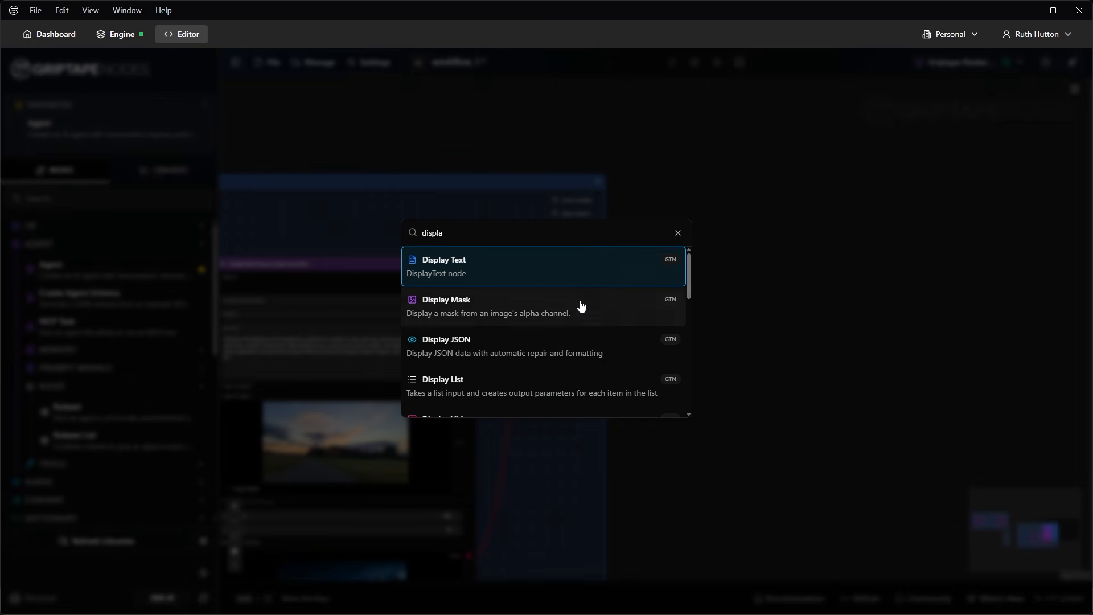
pyautogui.scroll(-3, 570, 319)
pyautogui.scroll(-4, 509, 329)
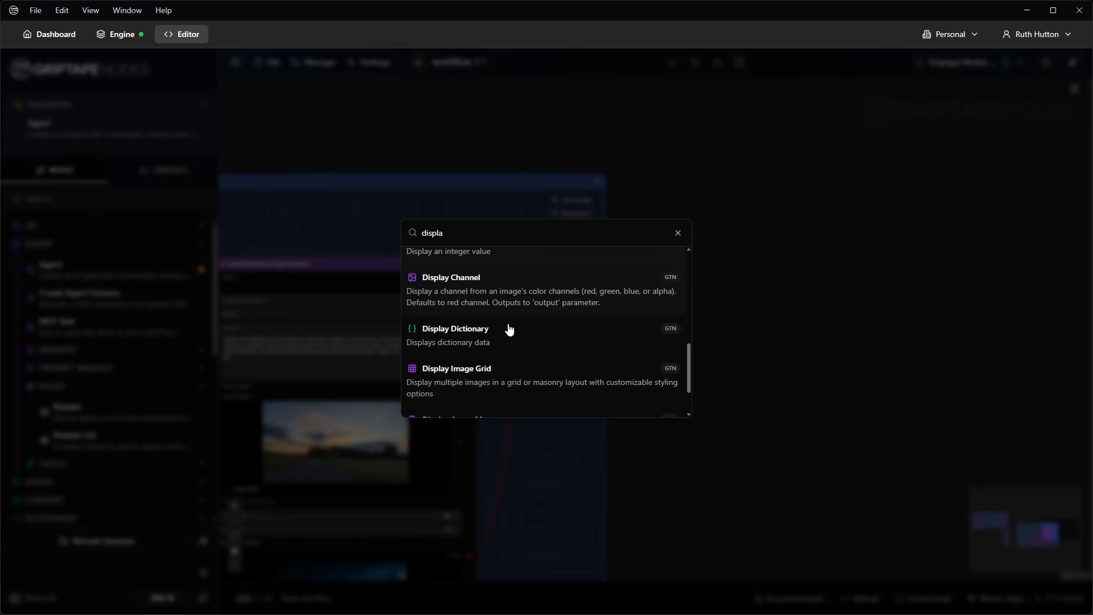
pyautogui.click(479, 339)
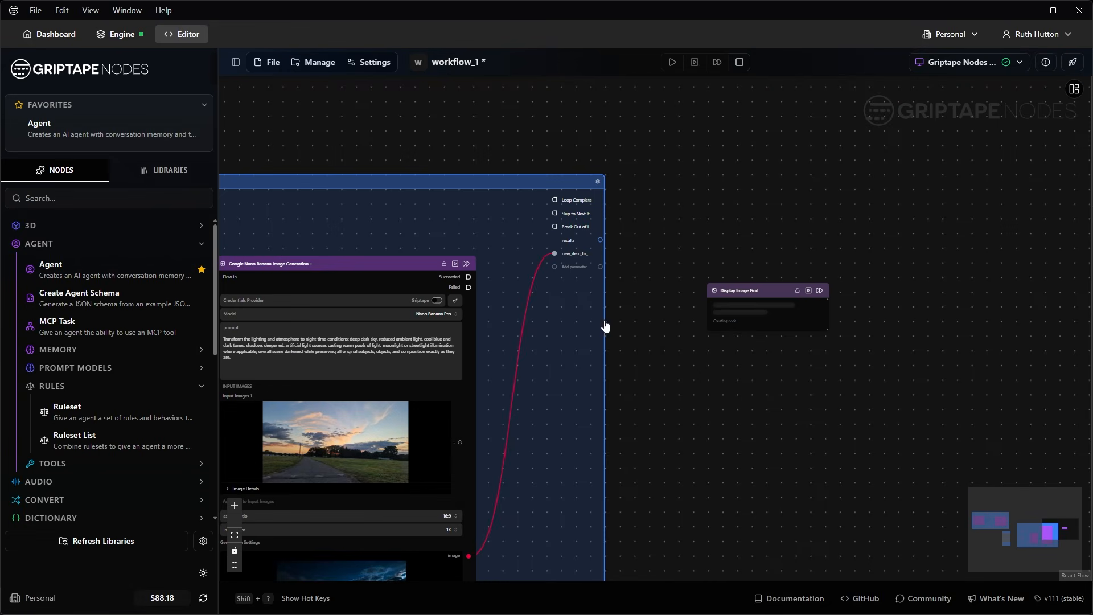
pyautogui.moveTo(794, 293); pyautogui.dragTo(770, 215)
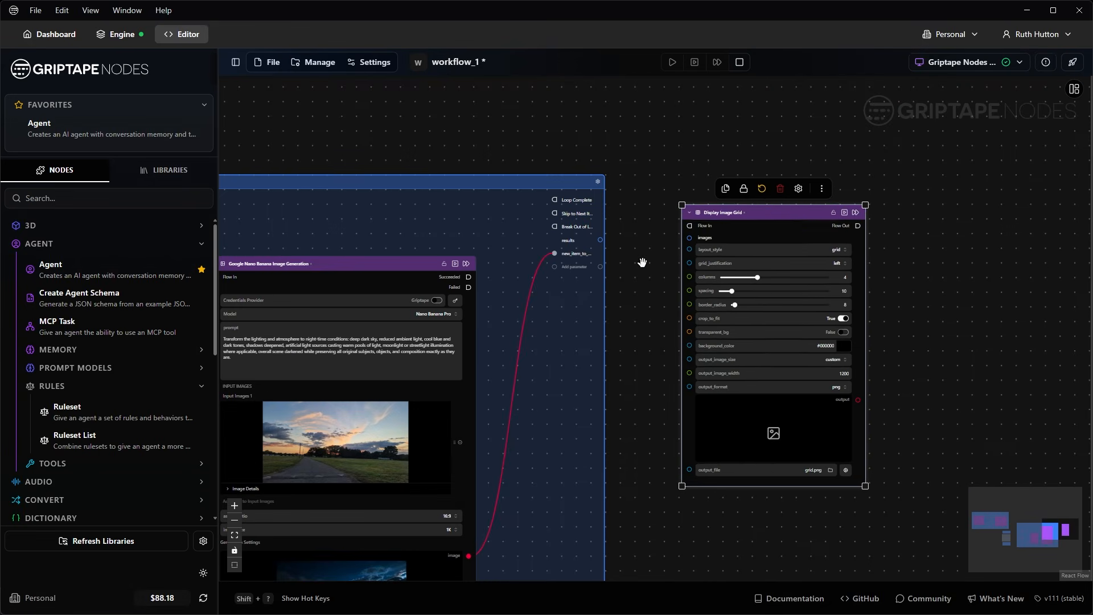
# - Connect the ForEach Group's results output to the images input of the Display Image Grid node
pyautogui.moveTo(632, 266); pyautogui.dragTo(572, 234)
pyautogui.scroll(2, 571, 234)
pyautogui.moveTo(528, 202); pyautogui.dragTo(647, 197)
pyautogui.scroll(3, 946, 277)
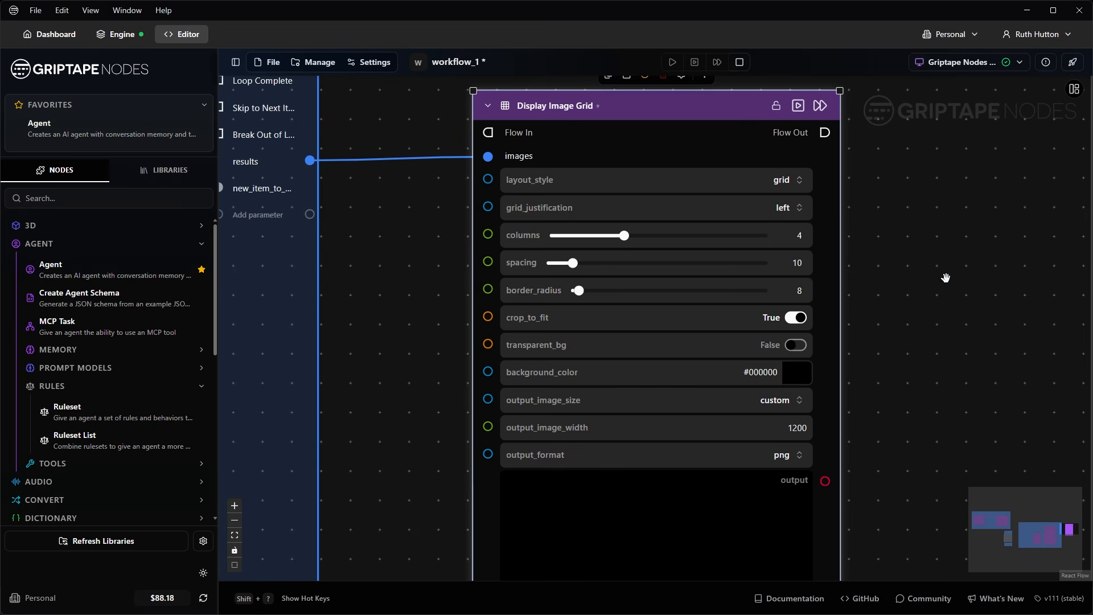
# - Set the Display Image Grid's columns to 3 and run the node
pyautogui.doubleClick(797, 237)
pyautogui.write('3')
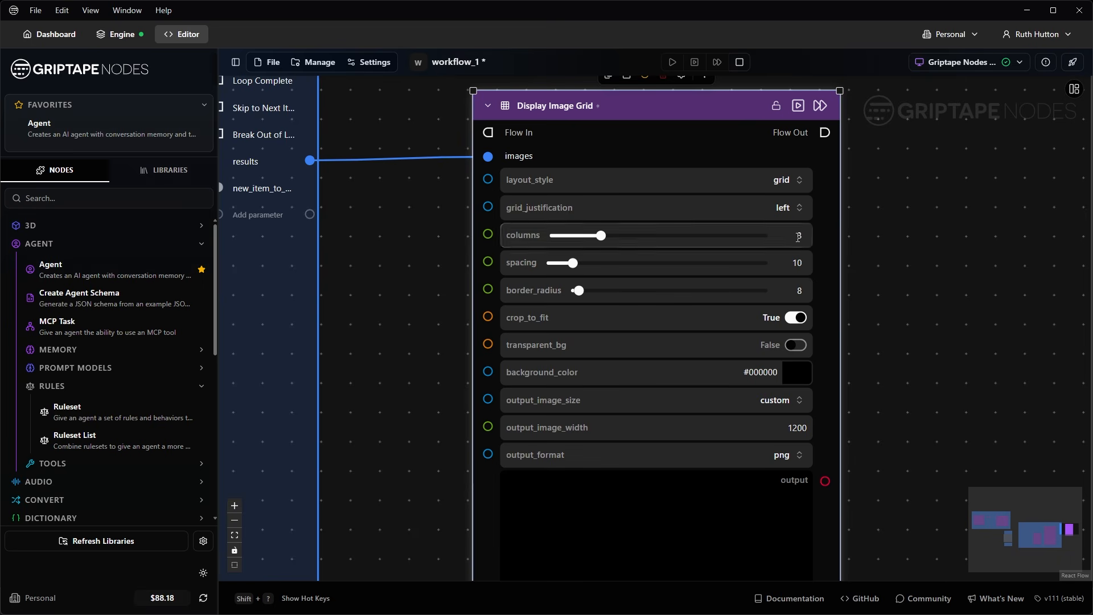
pyautogui.press('Return')
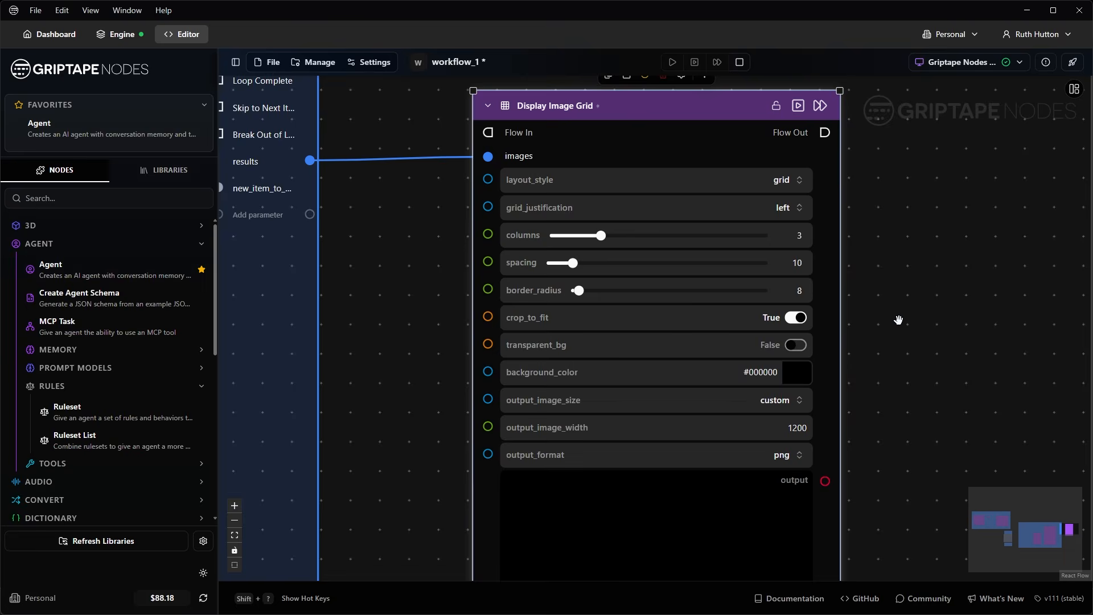
pyautogui.scroll(-6, 899, 320)
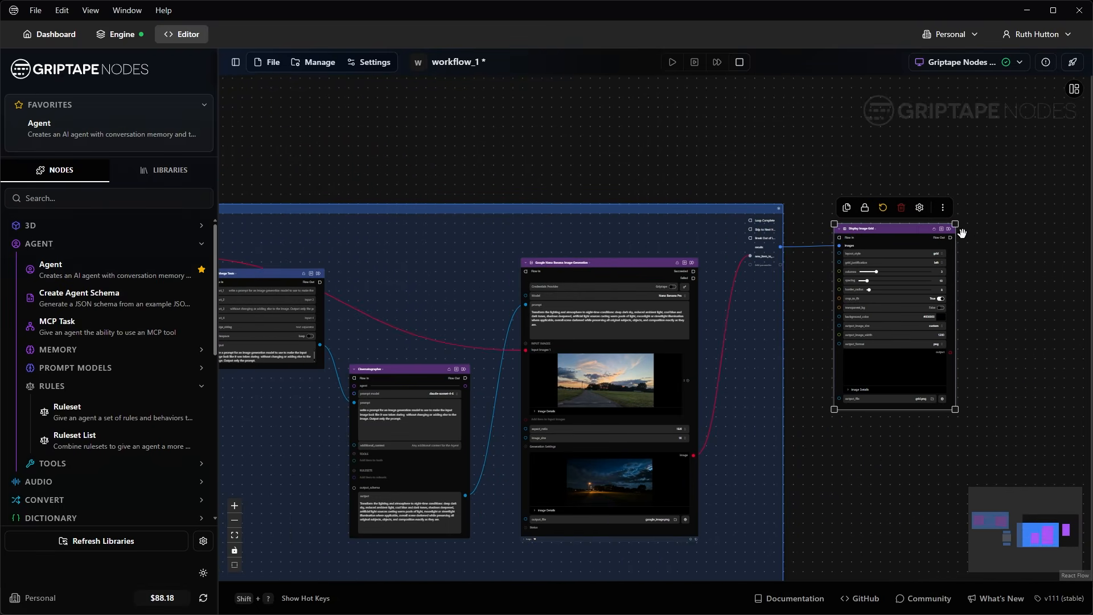
pyautogui.scroll(4, 963, 234)
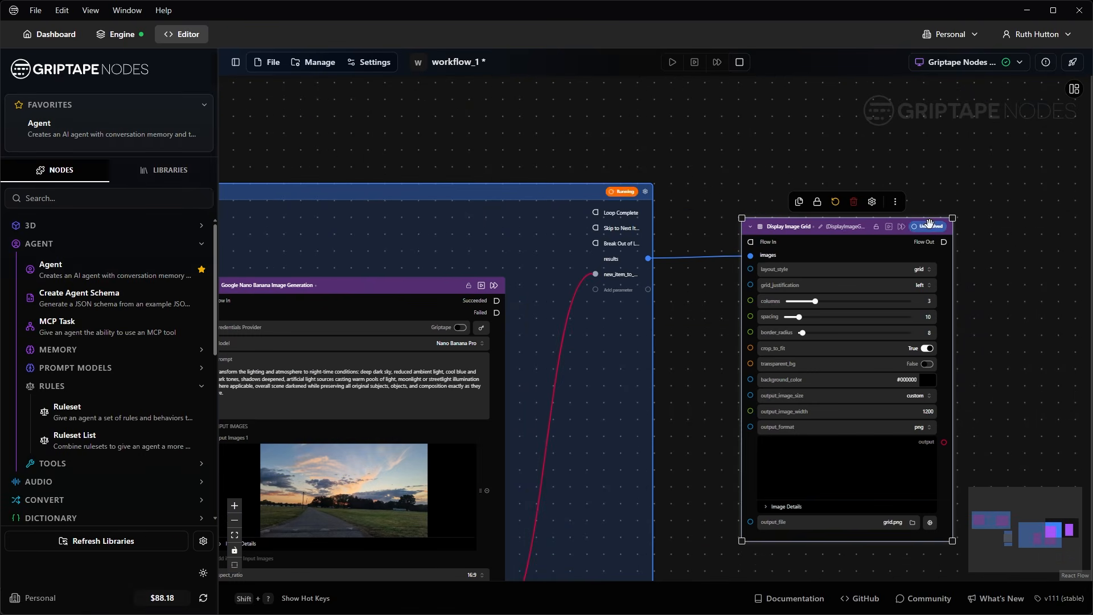
# - Follow the running loop, examining the Cinematographer prompt, the image generation node and the Create Text List items
pyautogui.scroll(-5, 1003, 299)
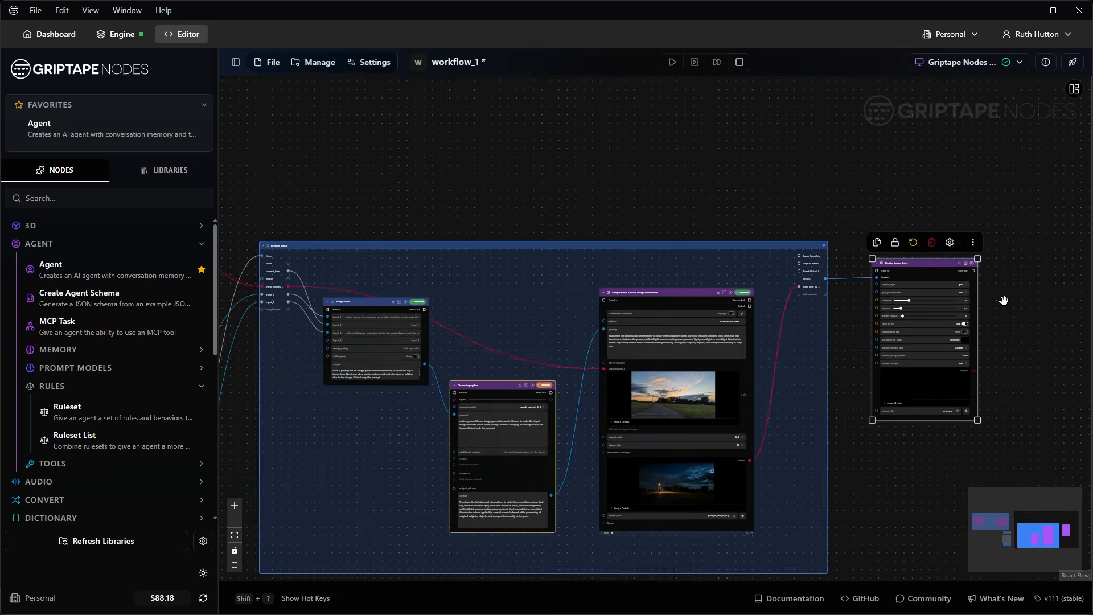
pyautogui.scroll(5, 627, 385)
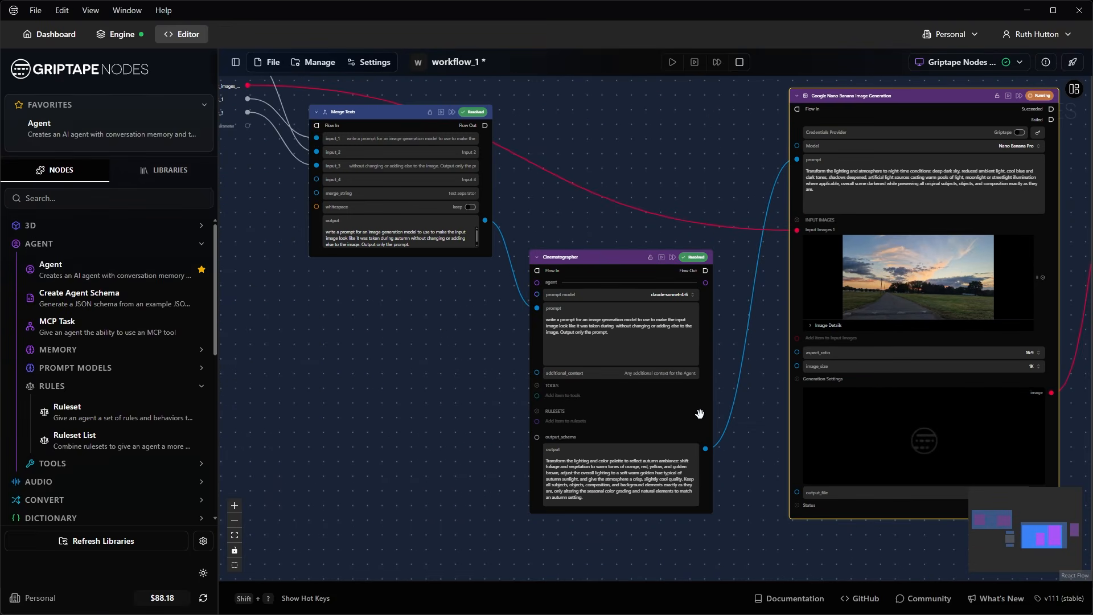
pyautogui.moveTo(693, 175); pyautogui.dragTo(424, 205)
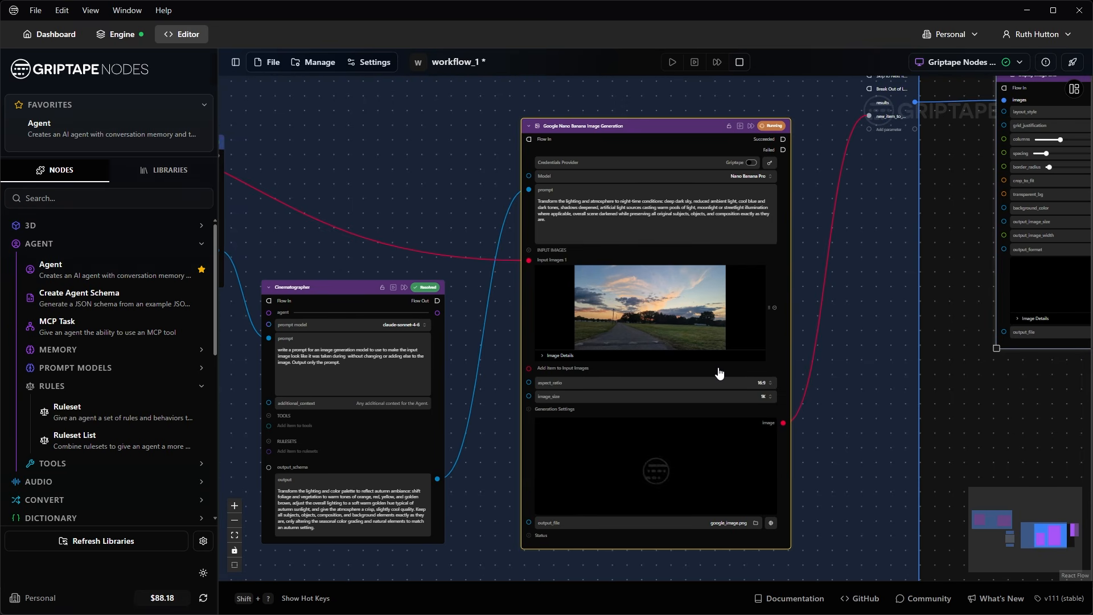
pyautogui.scroll(-3, 719, 373)
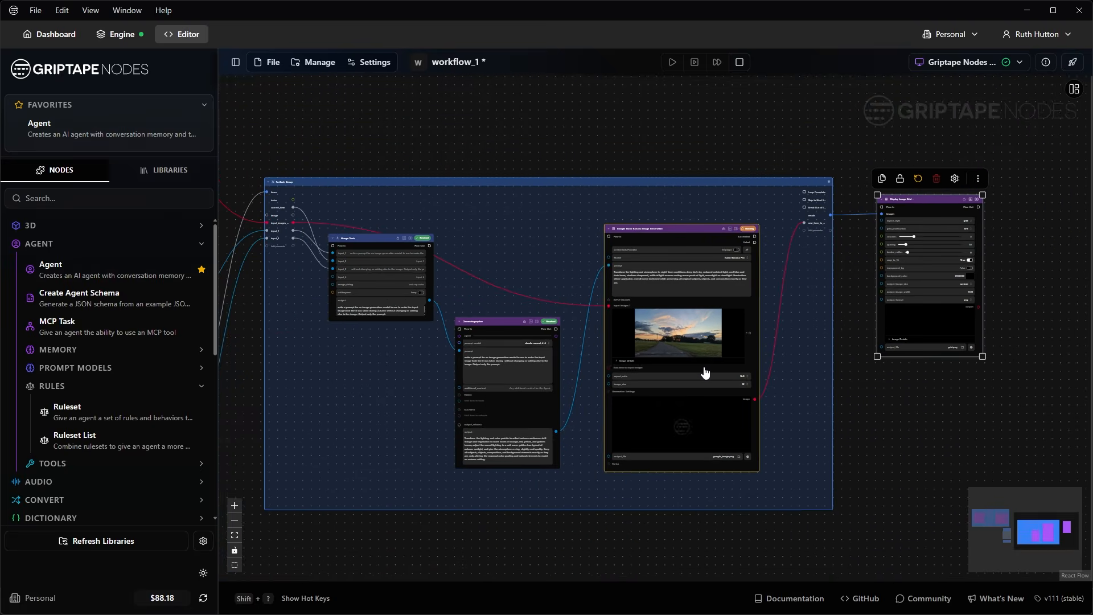
pyautogui.moveTo(515, 148); pyautogui.dragTo(735, 137)
pyautogui.moveTo(539, 135); pyautogui.dragTo(689, 172)
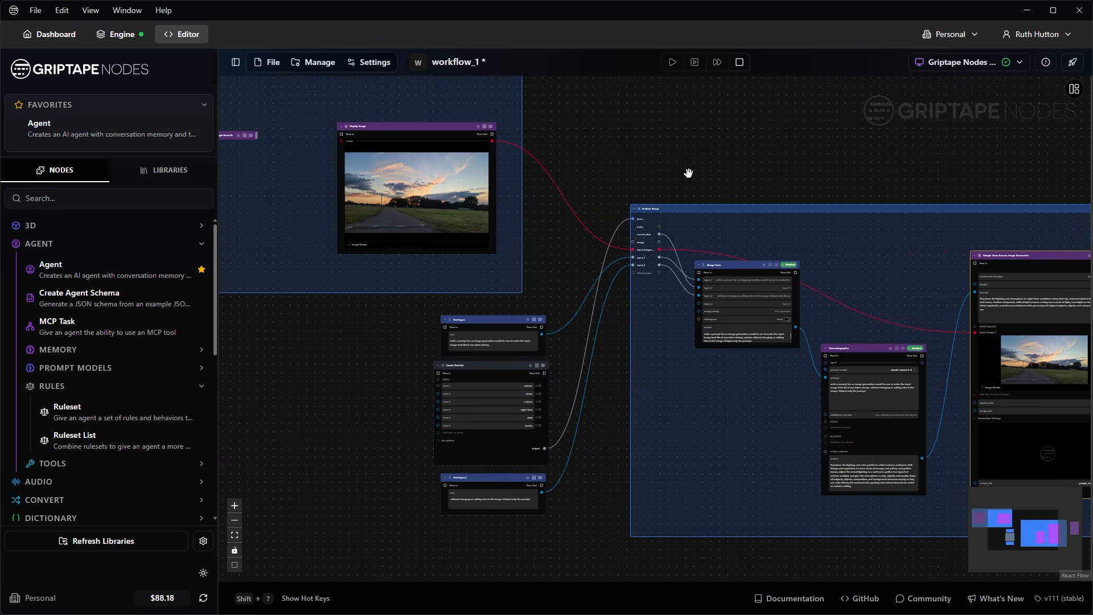
pyautogui.scroll(5, 524, 437)
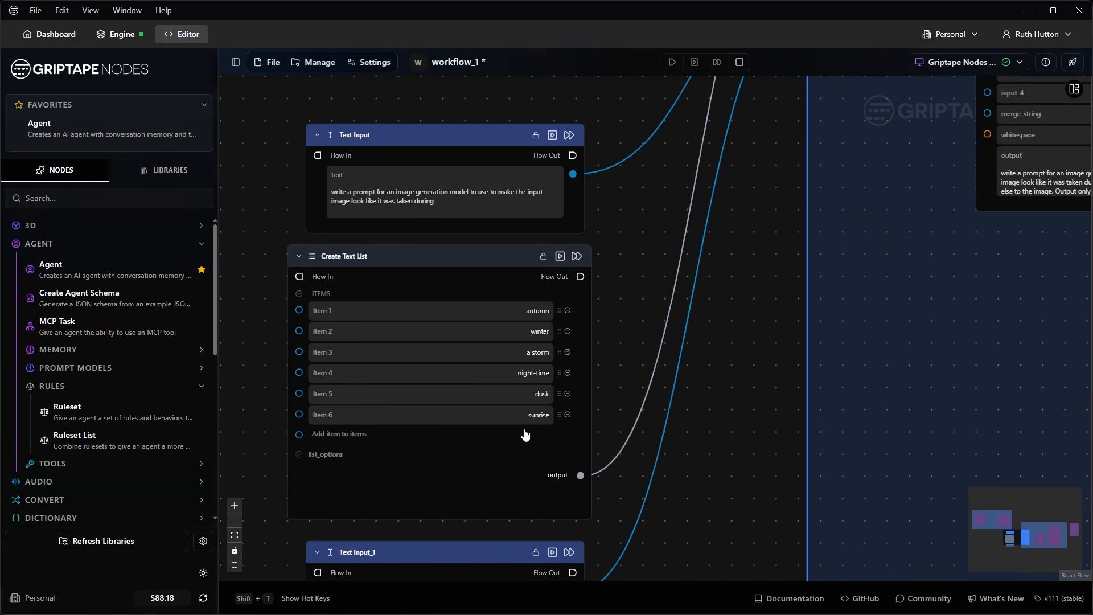
pyautogui.scroll(-5, 570, 388)
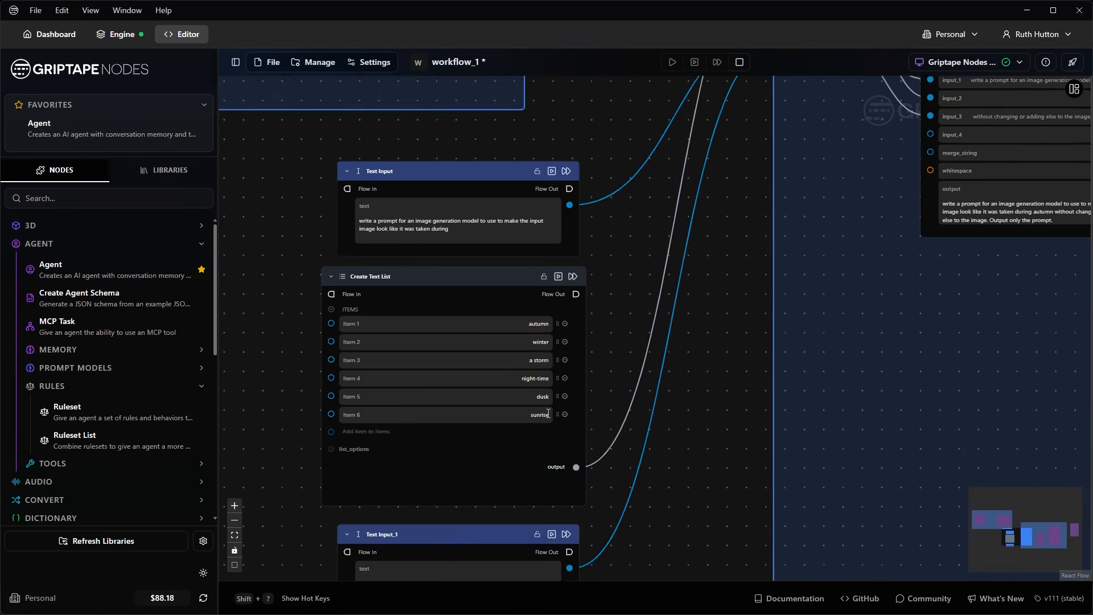
pyautogui.moveTo(786, 408); pyautogui.dragTo(546, 396)
pyautogui.scroll(-4, 547, 396)
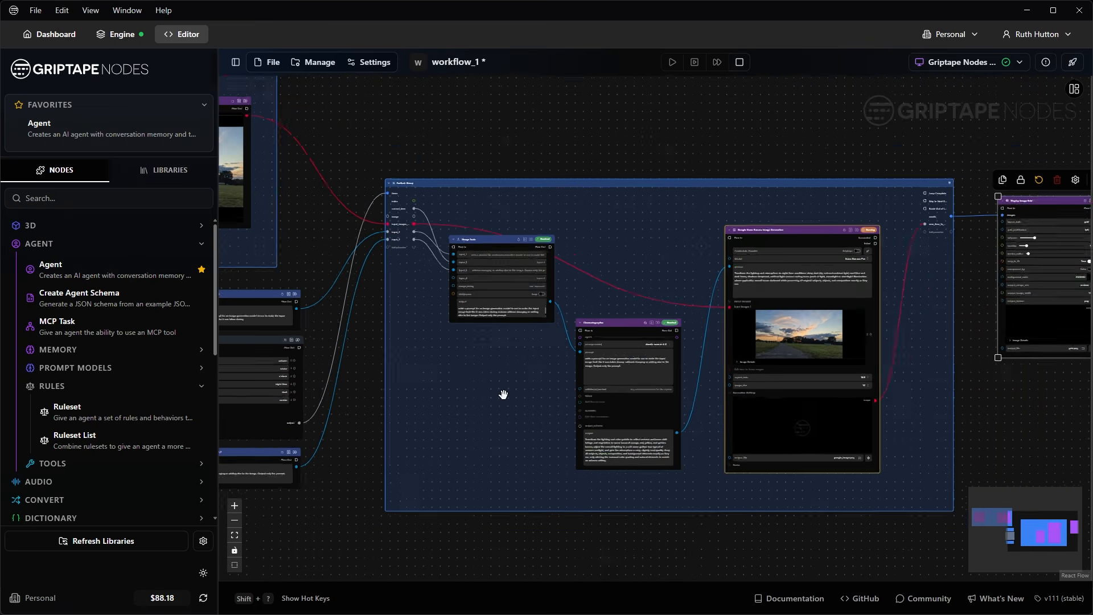
pyautogui.scroll(2, 567, 306)
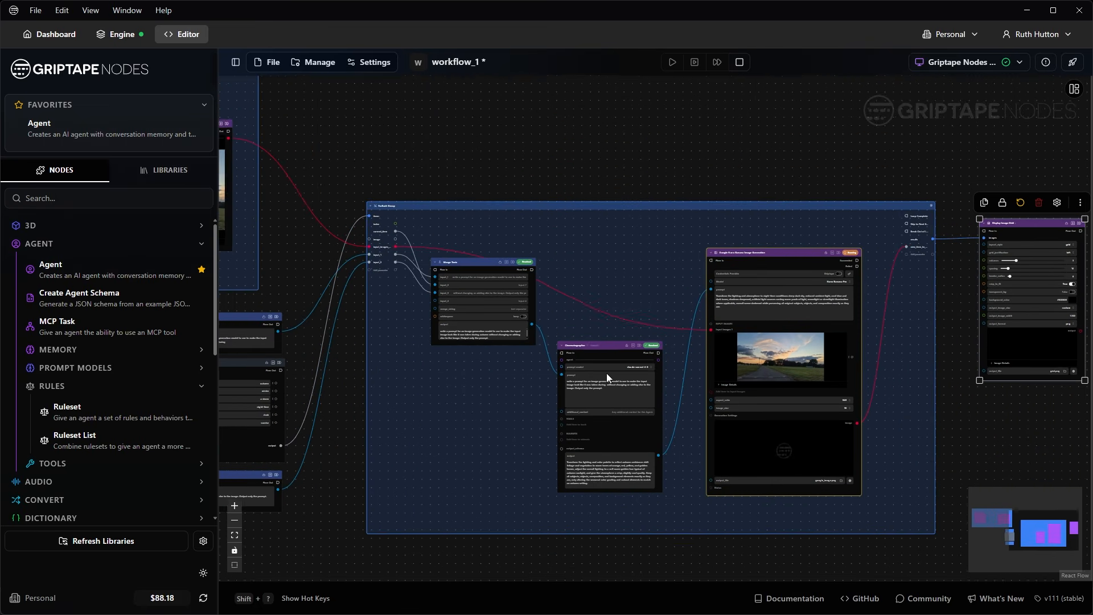
pyautogui.moveTo(911, 431); pyautogui.dragTo(884, 390)
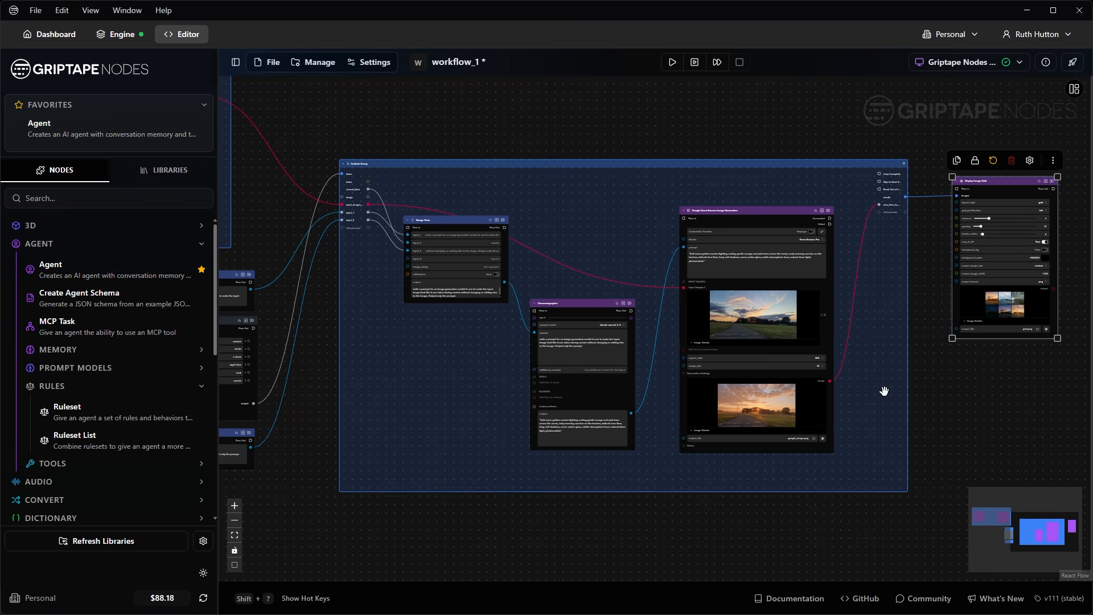
# - Enlarge the Display Image Grid node to show a bigger preview of its output image
pyautogui.moveTo(1016, 375); pyautogui.dragTo(725, 398)
pyautogui.scroll(6, 726, 323)
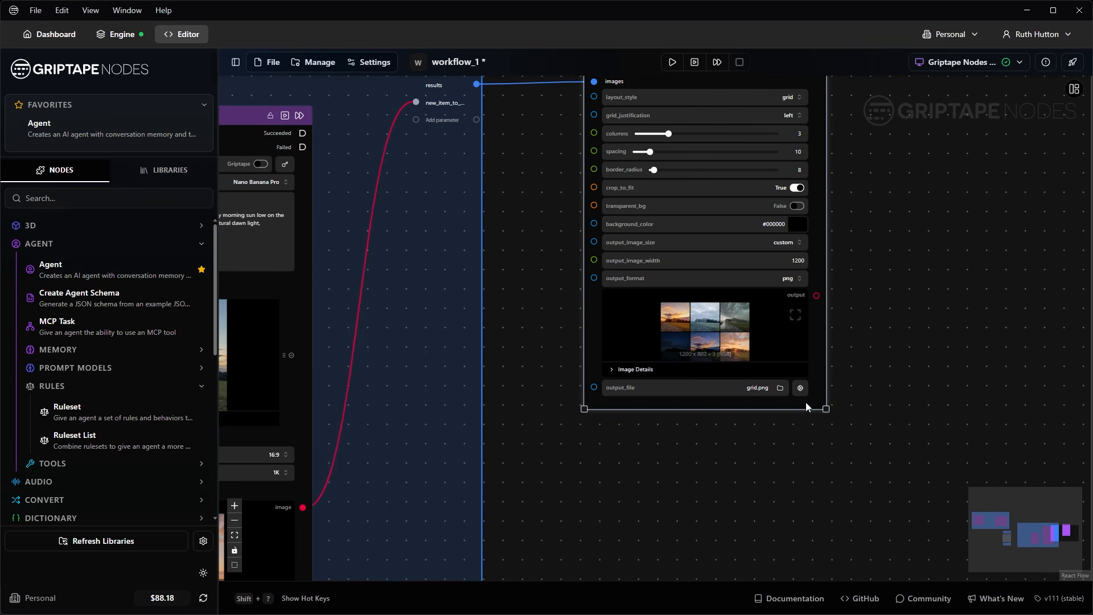
pyautogui.moveTo(828, 410); pyautogui.dragTo(922, 478)
pyautogui.scroll(1, 988, 247)
pyautogui.moveTo(987, 248); pyautogui.dragTo(899, 404)
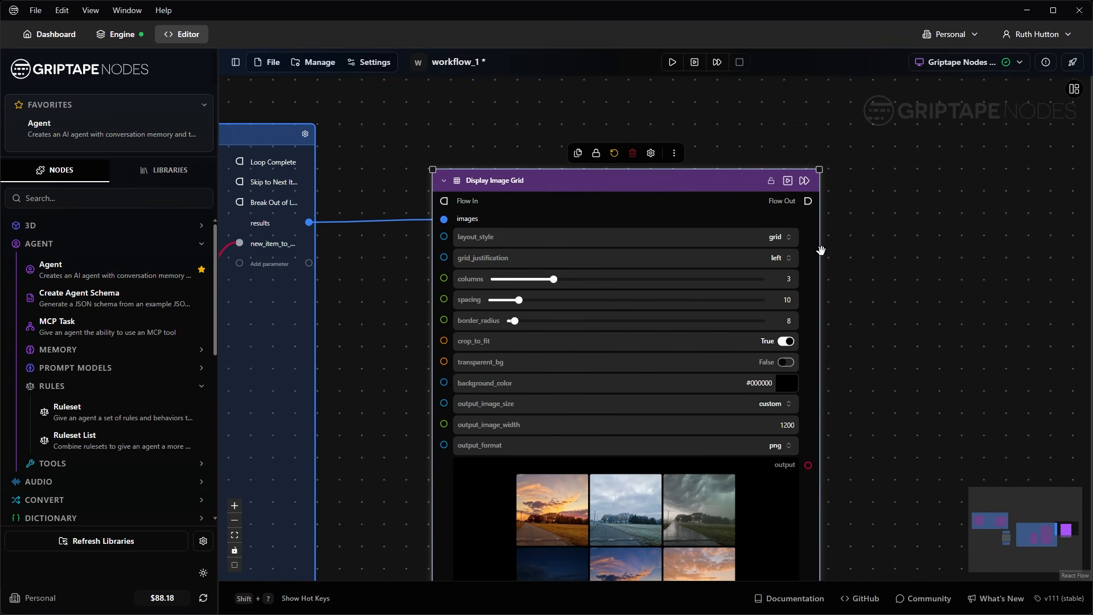
# - Switch the Display Image Grid's layout_style away from grid and enlarge the node further
pyautogui.click(785, 238)
pyautogui.click(716, 294)
pyautogui.moveTo(883, 466); pyautogui.dragTo(902, 225)
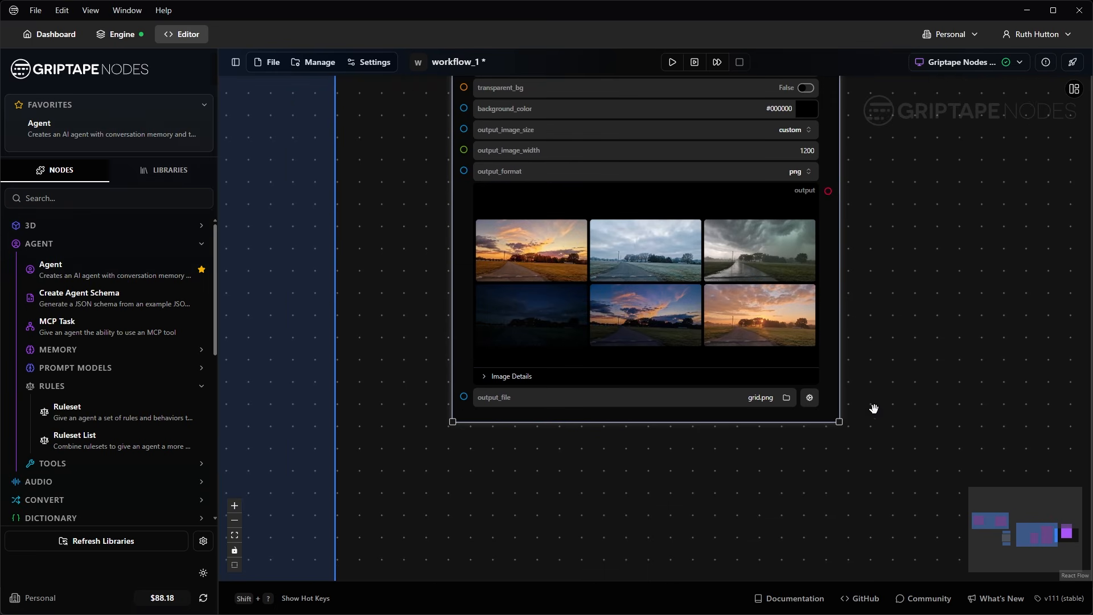
pyautogui.moveTo(844, 422); pyautogui.dragTo(973, 480)
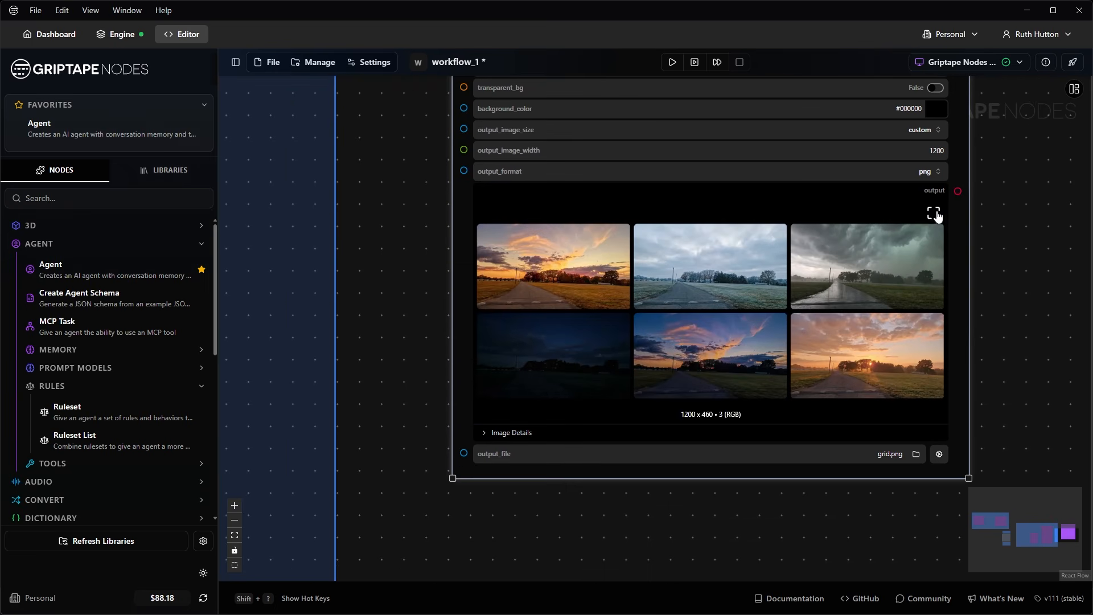
# - View the output image grid at full size, close it, and look over the ForEach Group workflow
pyautogui.click(934, 214)
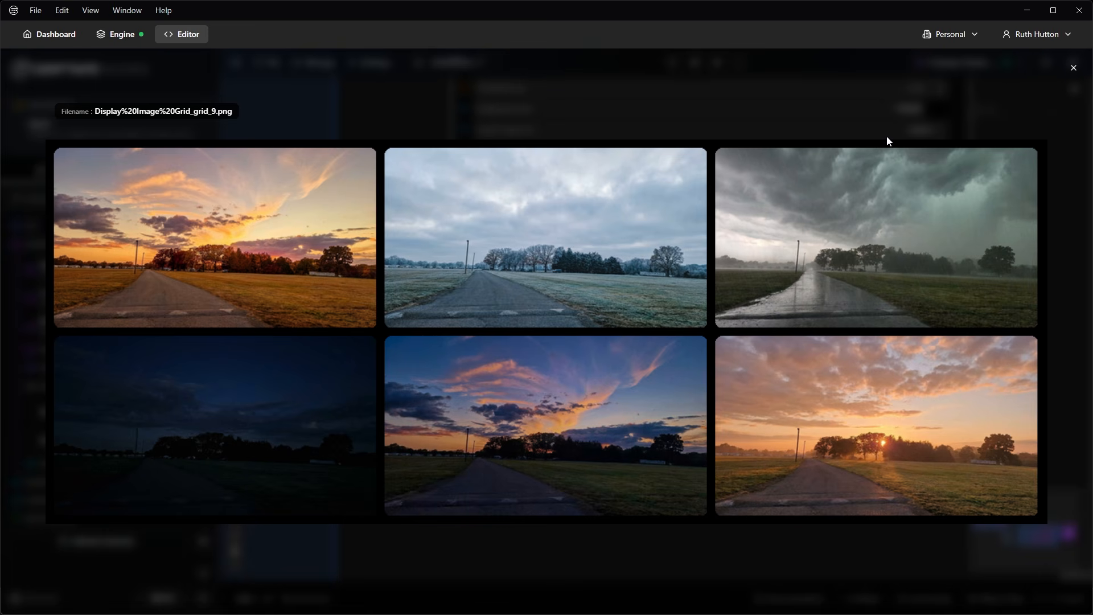
pyautogui.click(1074, 68)
pyautogui.scroll(-5, 410, 224)
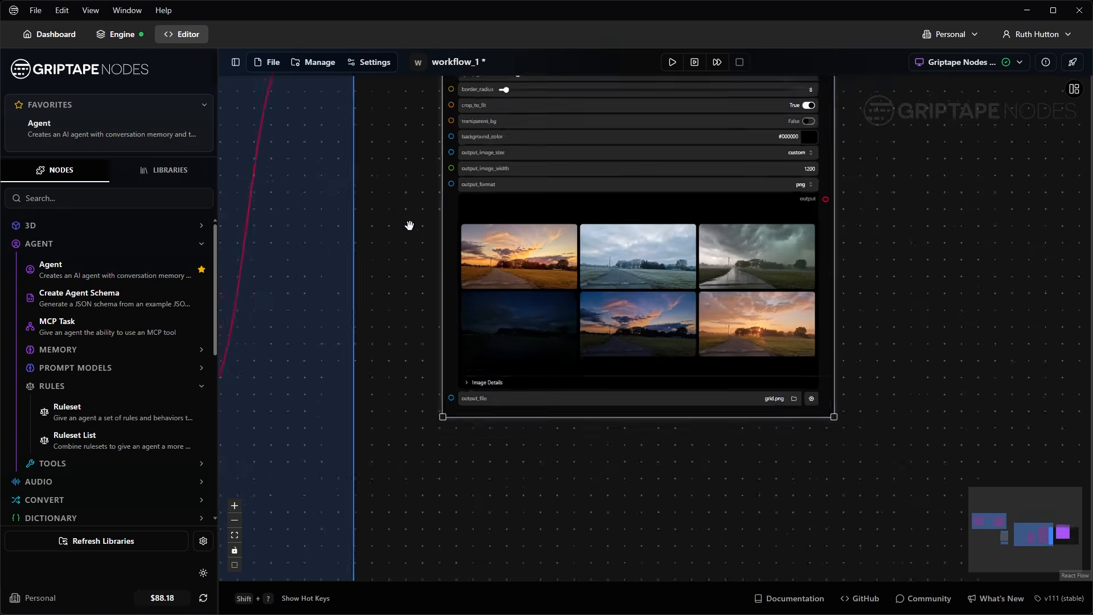
pyautogui.moveTo(774, 306); pyautogui.dragTo(920, 295)
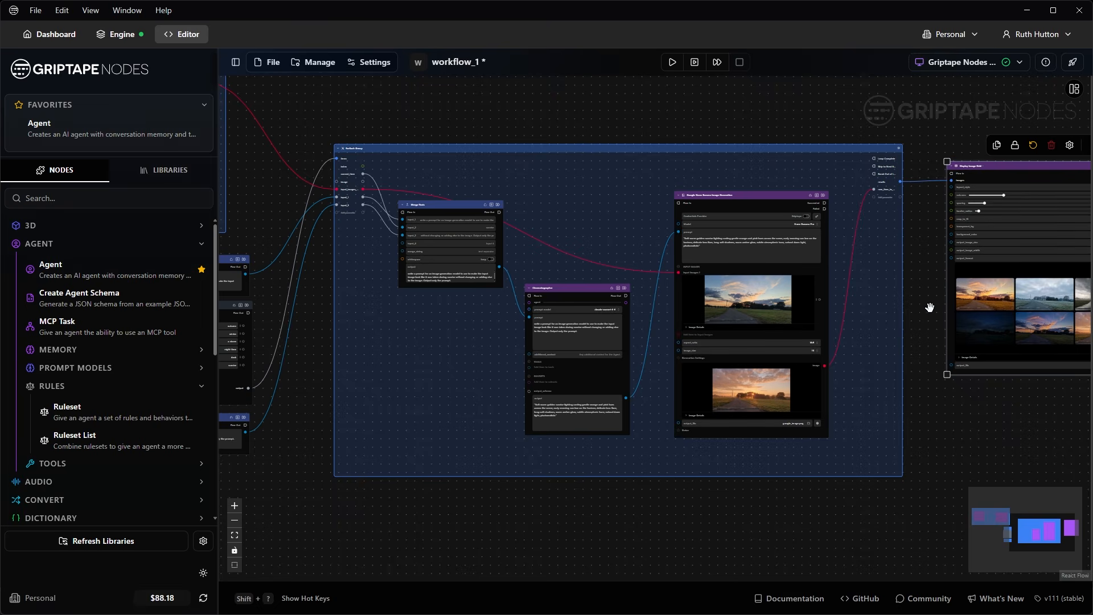
pyautogui.scroll(-1, 930, 305)
pyautogui.moveTo(923, 307)
pyautogui.mouseDown()
pyautogui.moveTo(981, 325)
pyautogui.moveTo(910, 315)
pyautogui.mouseUp()
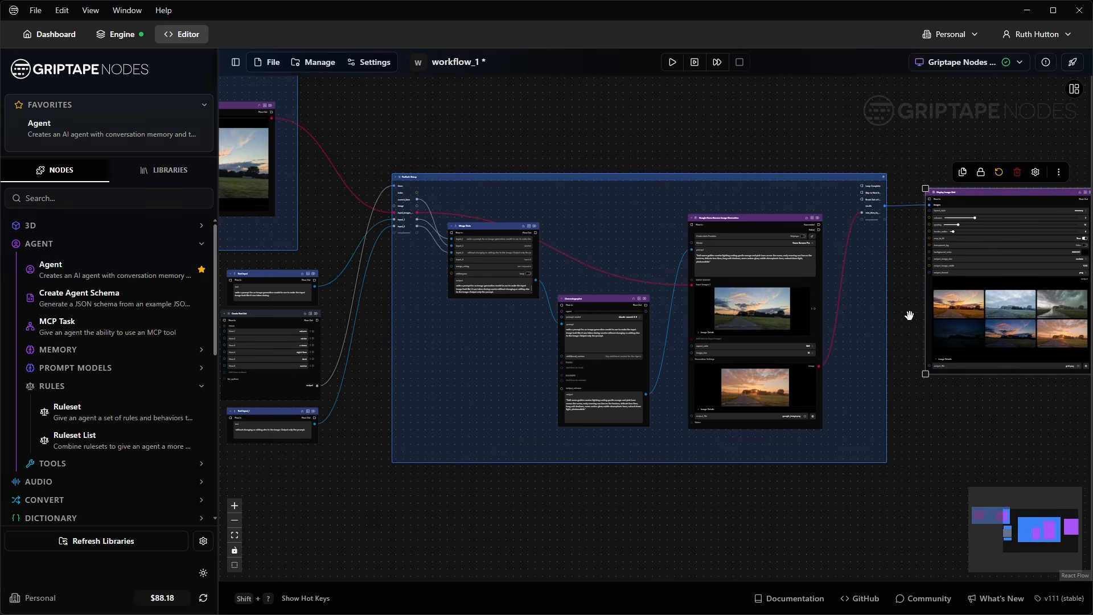